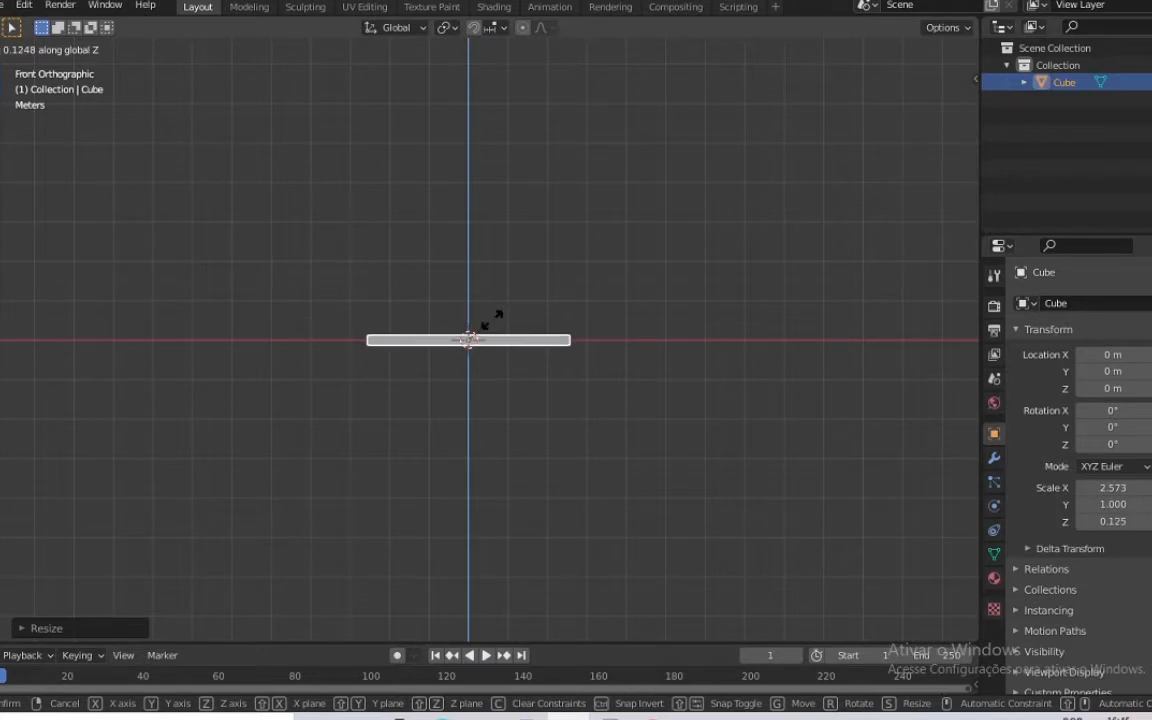
Resize the cube into a flat slab scaled to about 2.21 in X, 1.17 in Y and 0.10 in Z
left_click(496, 316)
key("KP_7")
scroll(586, 312, "up", 5)
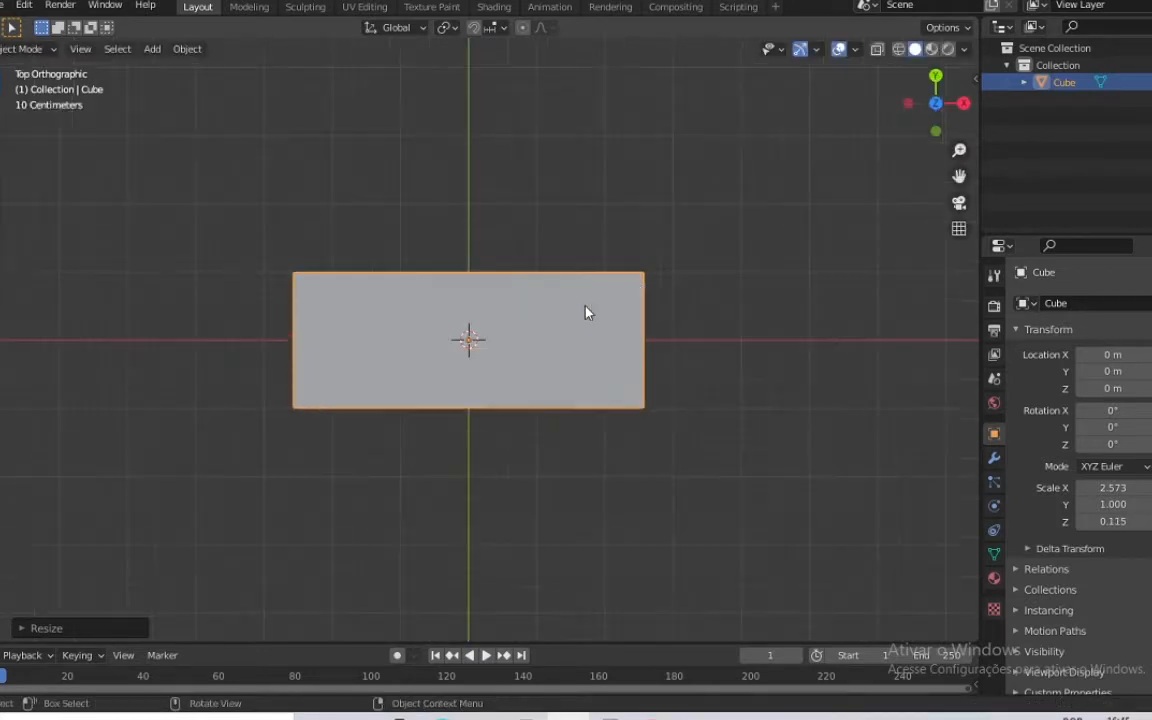
key("s")
key("y")
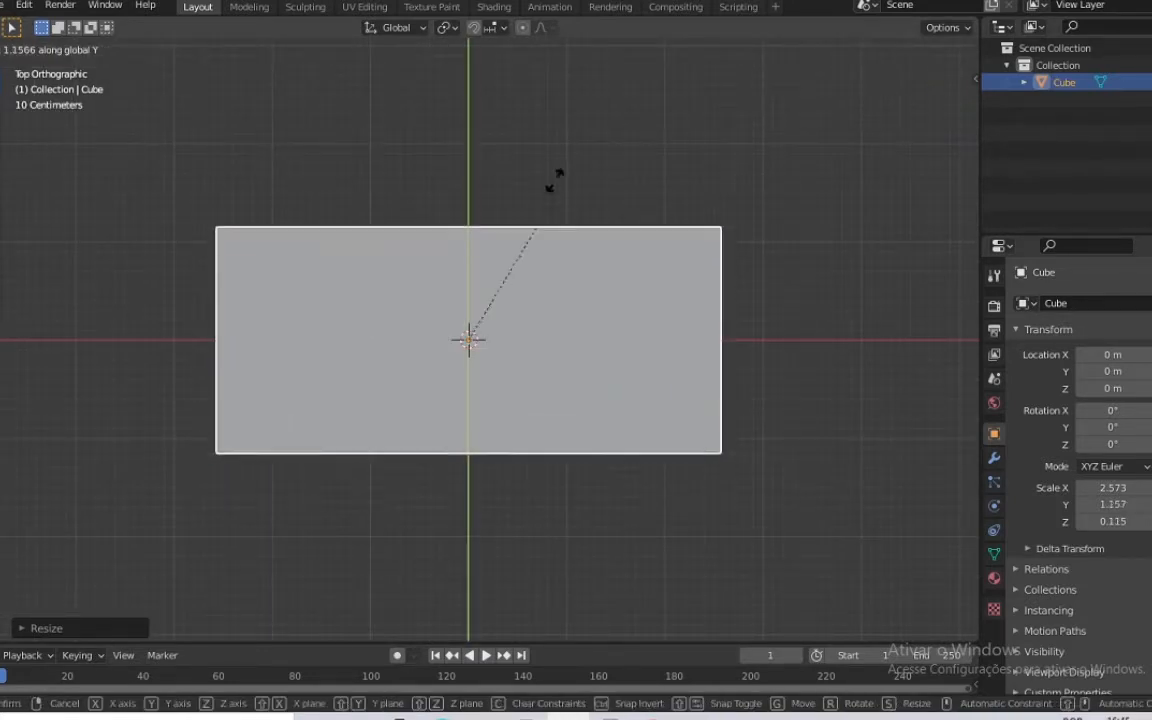
left_click(553, 155)
key("s")
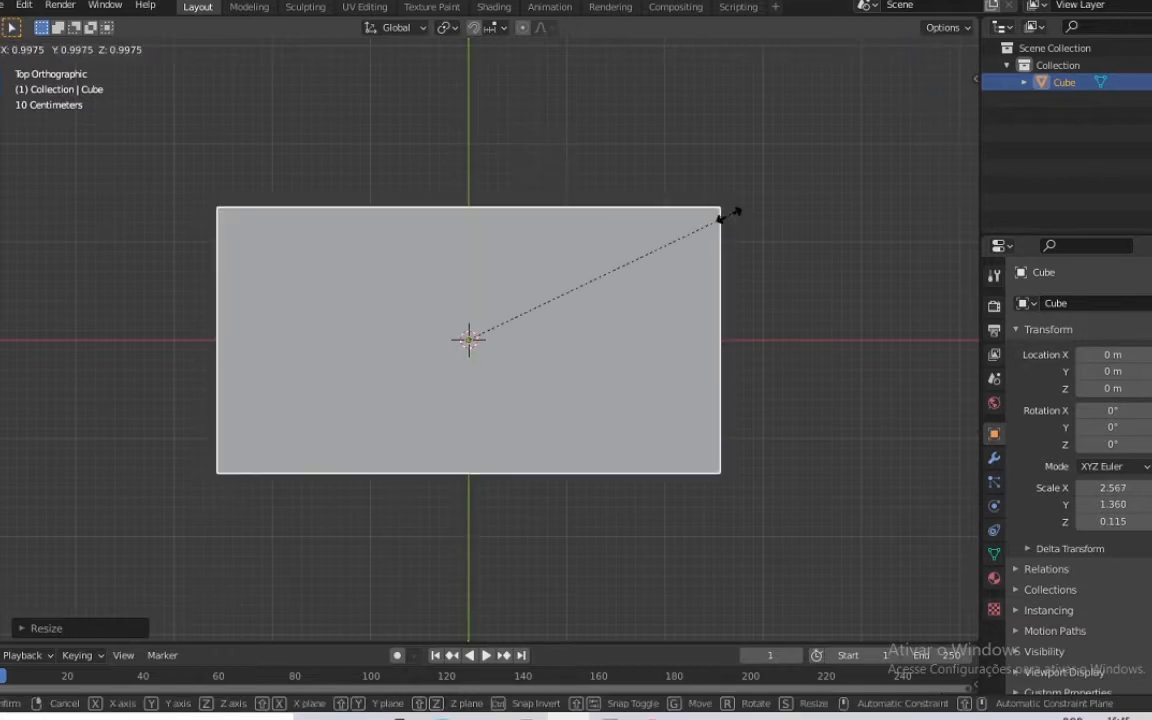
left_click(689, 213)
left_click(937, 130)
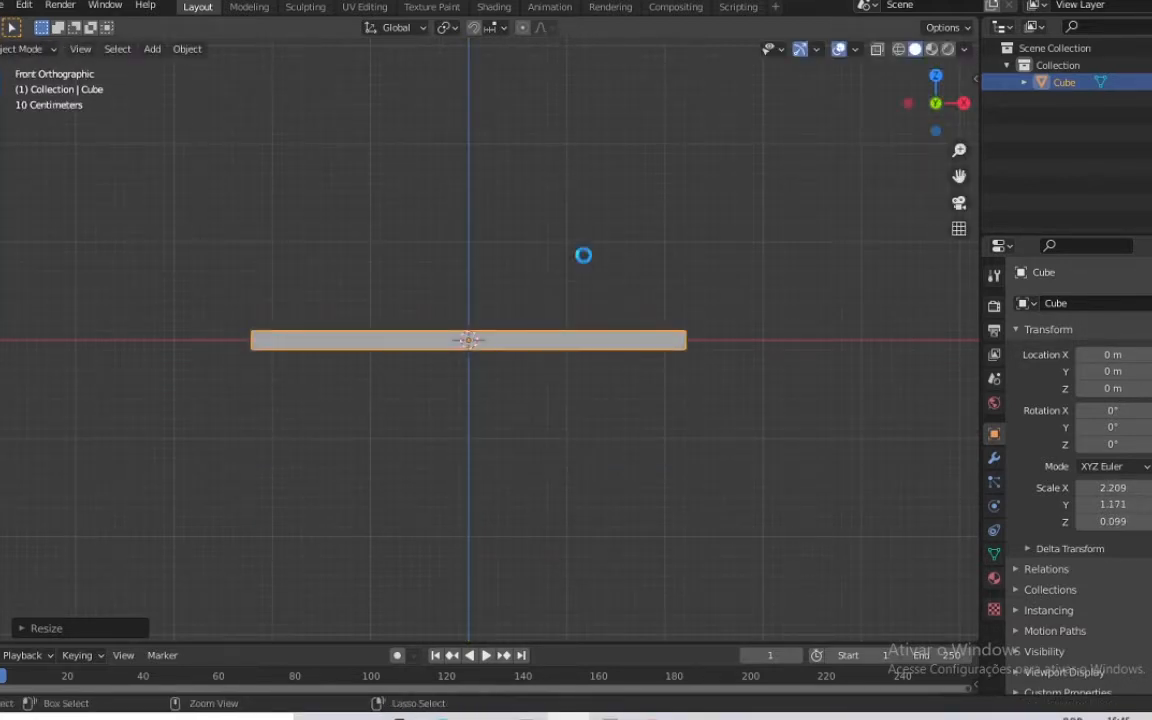
key("s")
key("z")
right_click(643, 156)
Add a cylinder mesh at the origin and scale it down uniformly to a small fraction of its default size
mouse_move(943, 106)
left_mouse_down()
mouse_move(938, 120)
mouse_move(954, 98)
left_mouse_up()
key("KP_1")
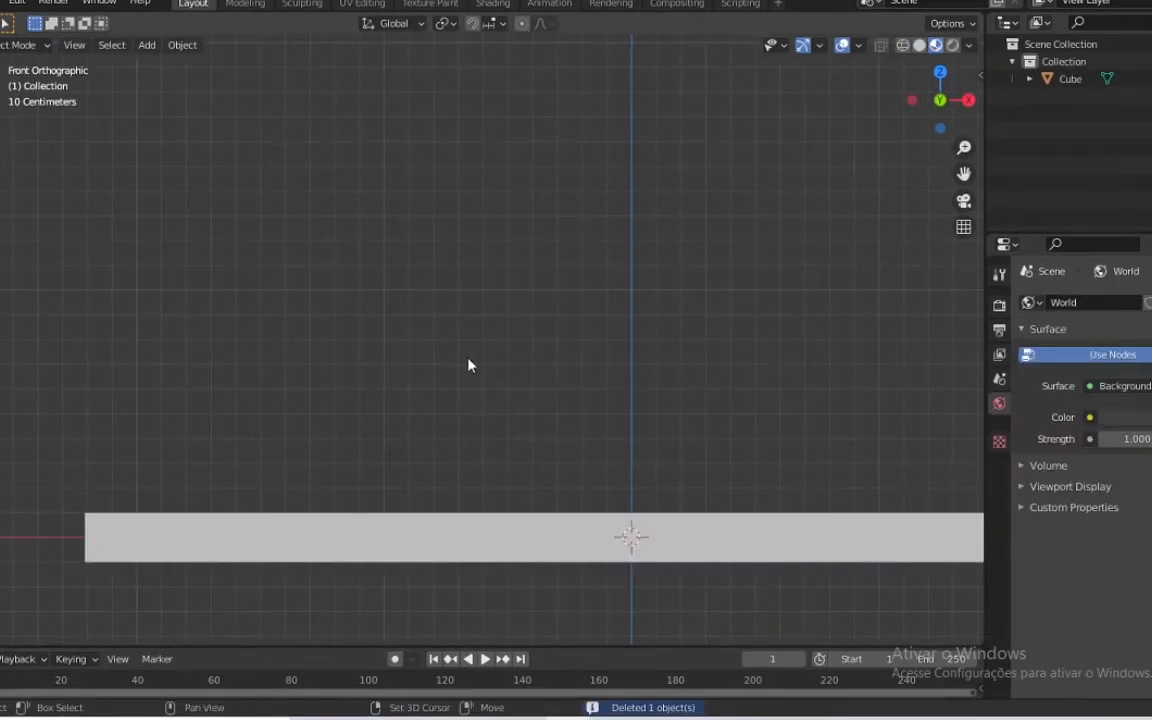
key("shift+a")
mouse_move(473, 370)
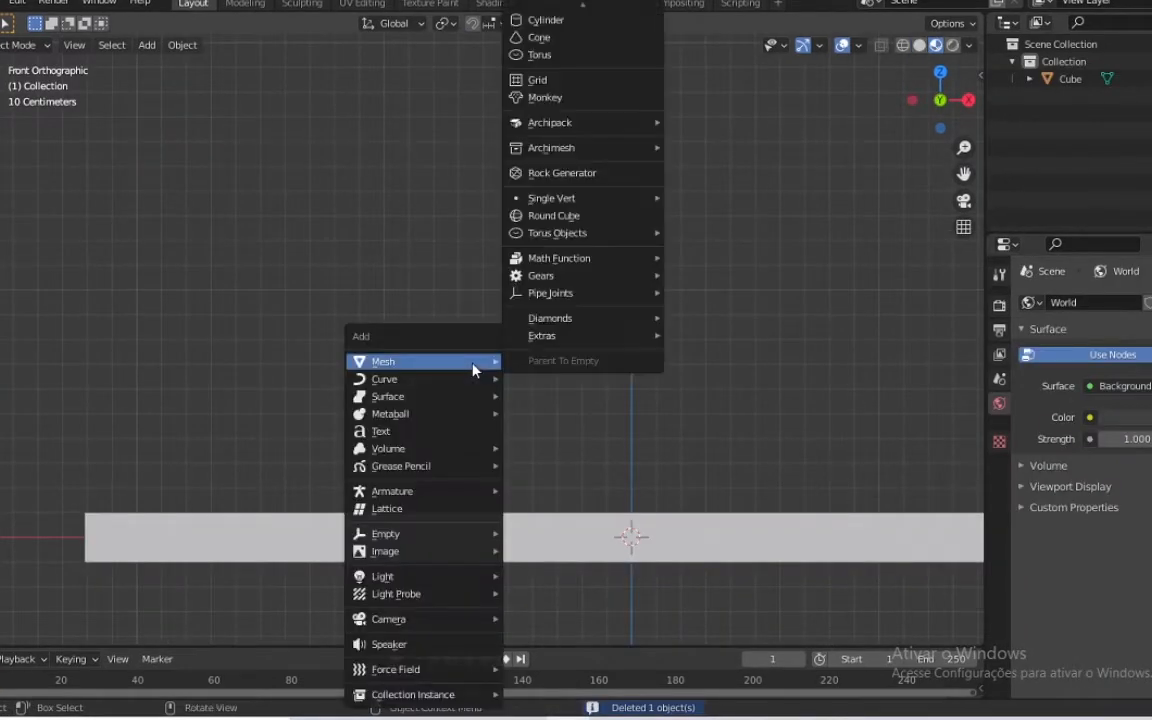
mouse_move(653, 3)
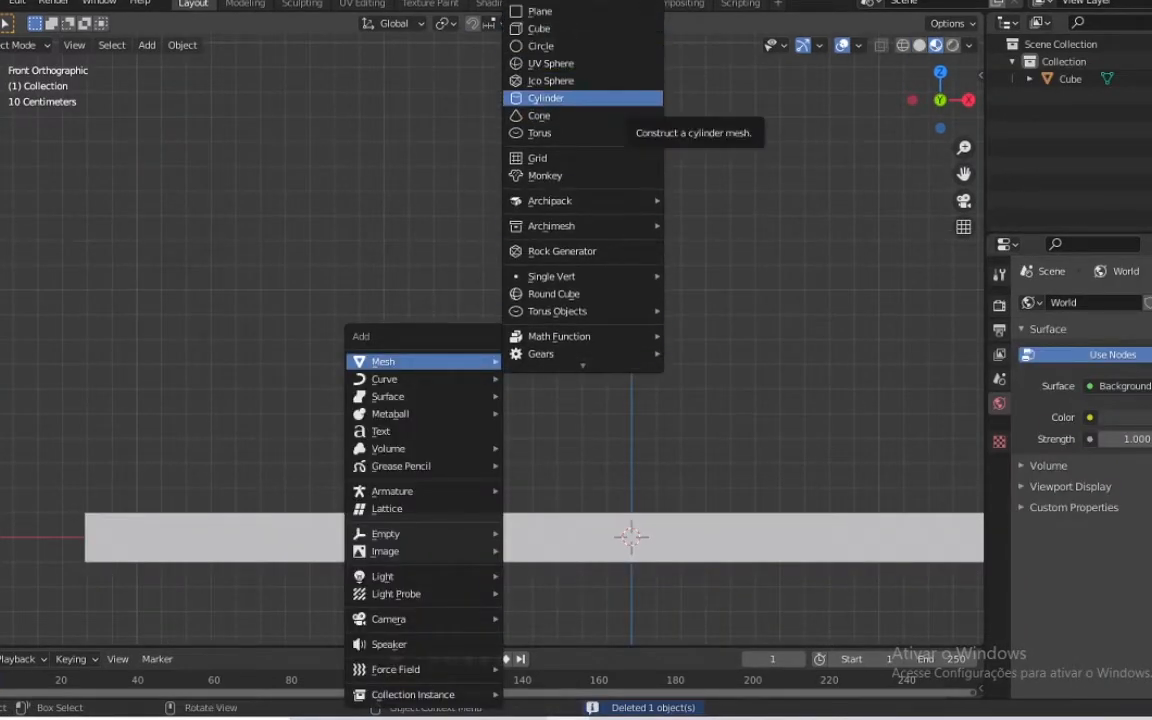
left_click(606, 99)
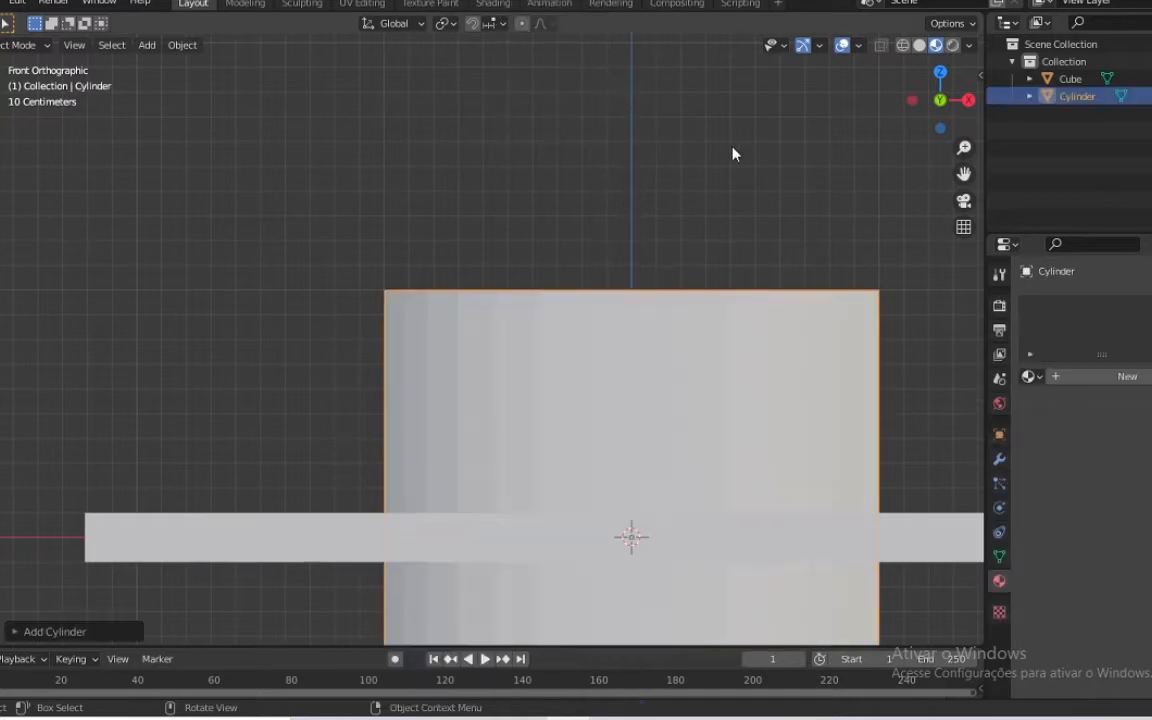
key("s")
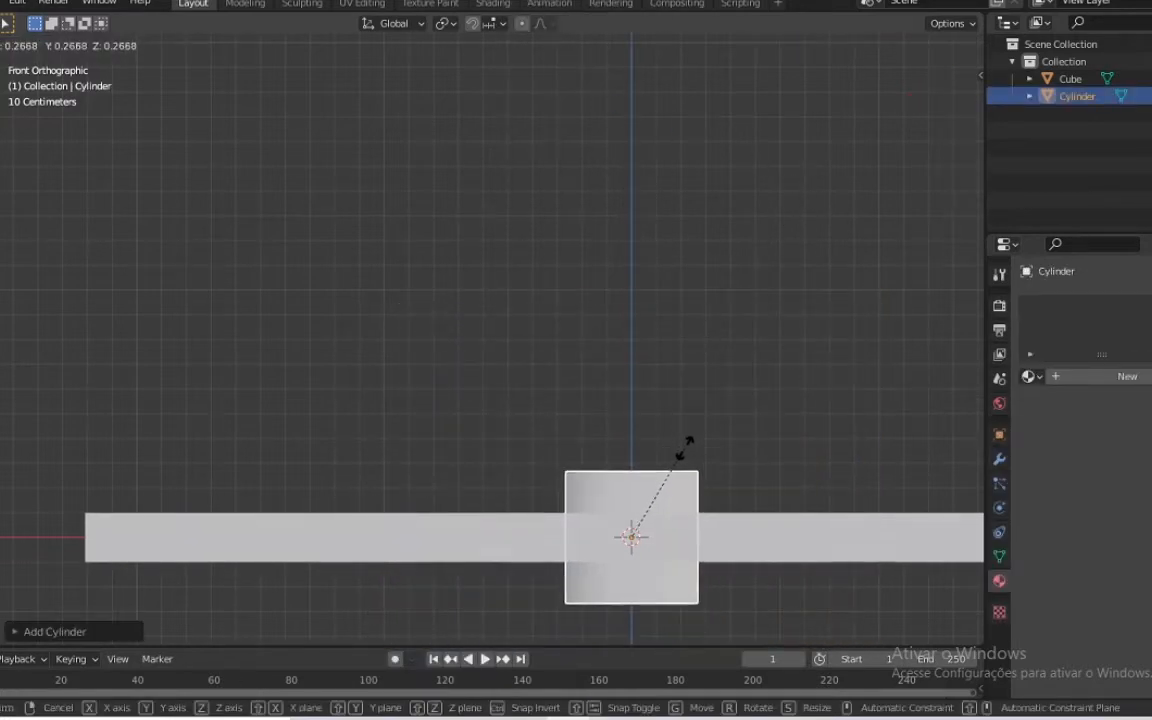
left_click(684, 455)
Resize the cylinder in top view to slightly less than half the slab's width and move it near the slab's upper-left corner
key("KP_7")
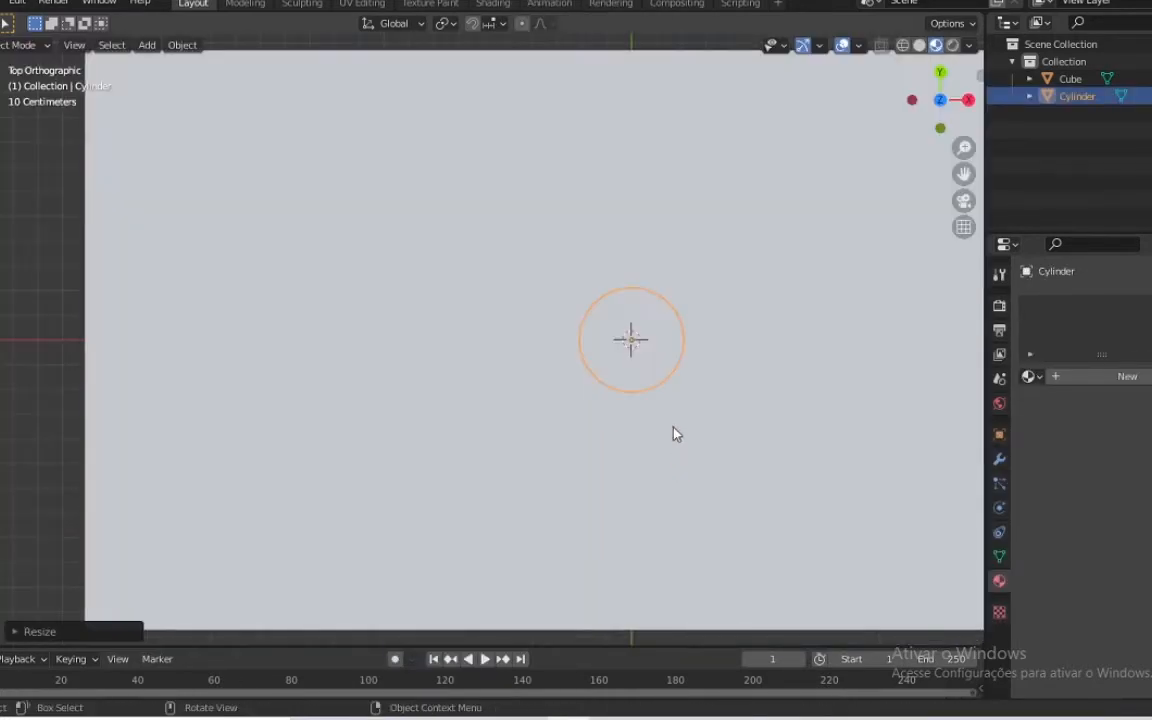
key("s")
left_click(8, 386)
scroll(510, 428, "down", 3)
key("s")
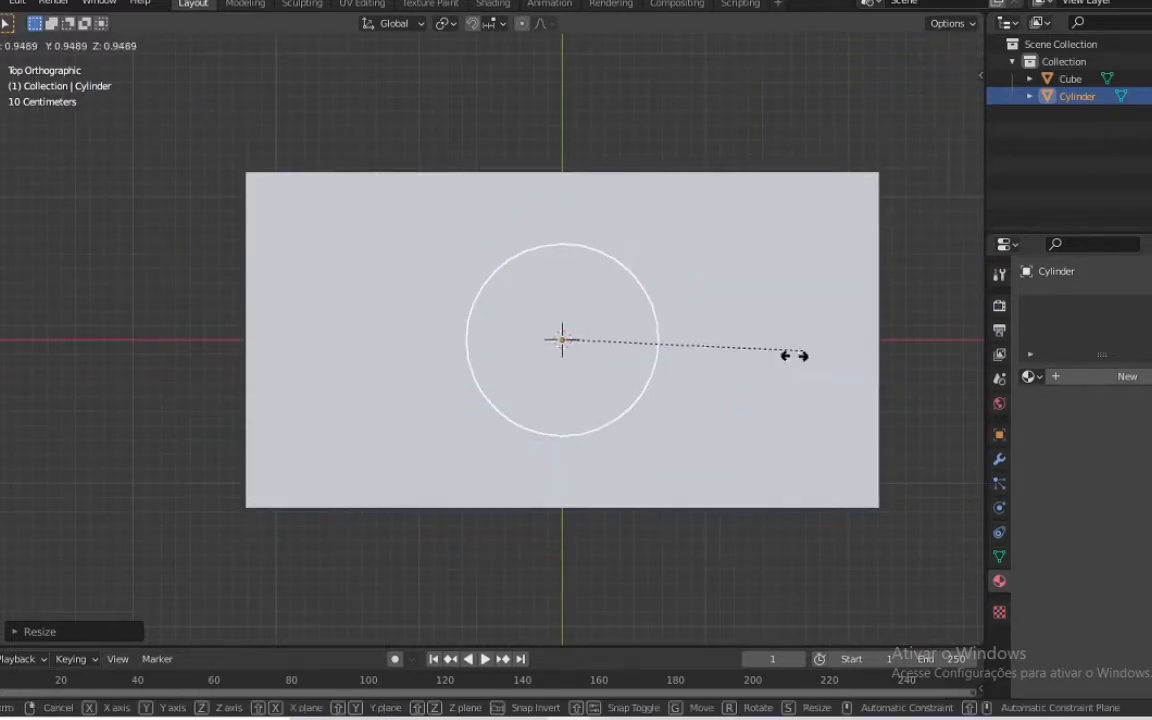
left_click(735, 365)
key("g")
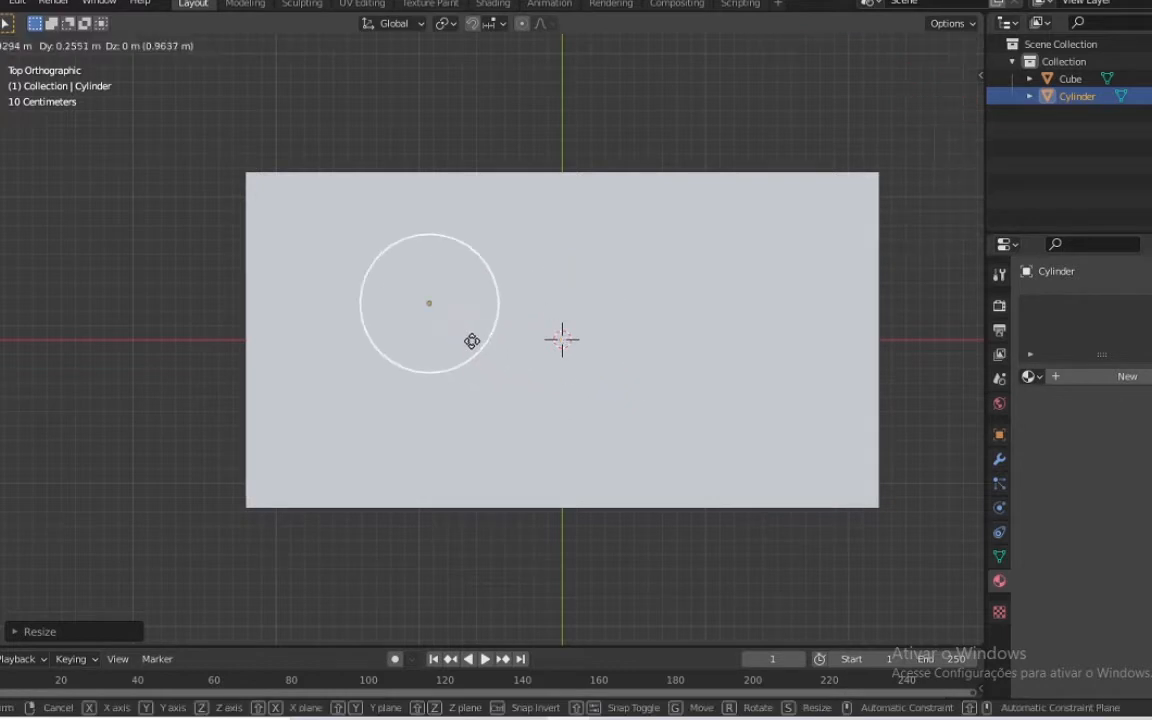
left_click(452, 300)
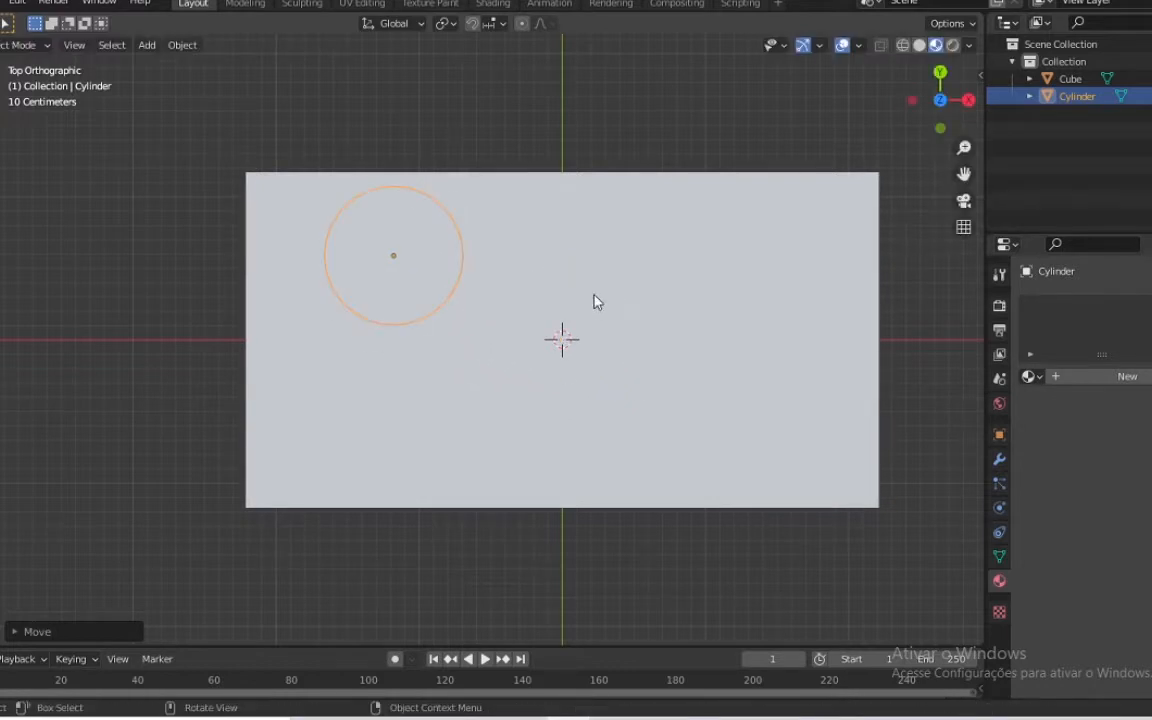
Shorten the slab slightly along the X axis, keeping the cylinder inside its outline
left_click(828, 339)
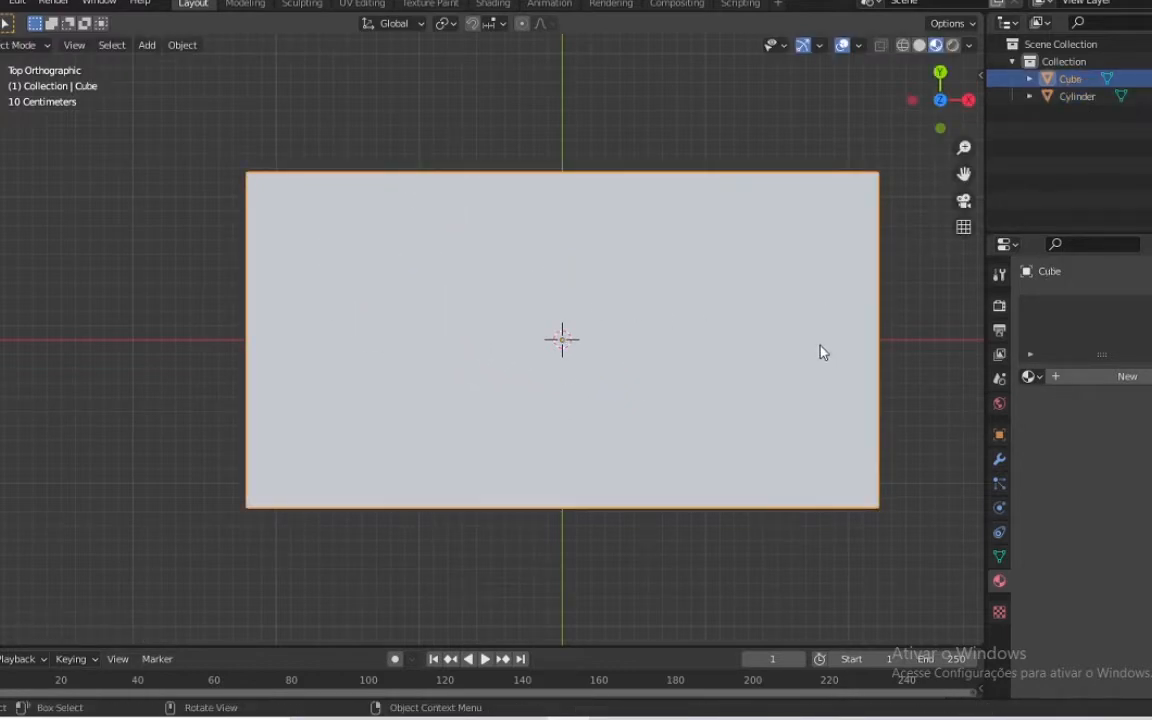
key("s")
key("Escape")
key("s")
key("x")
left_click(810, 331)
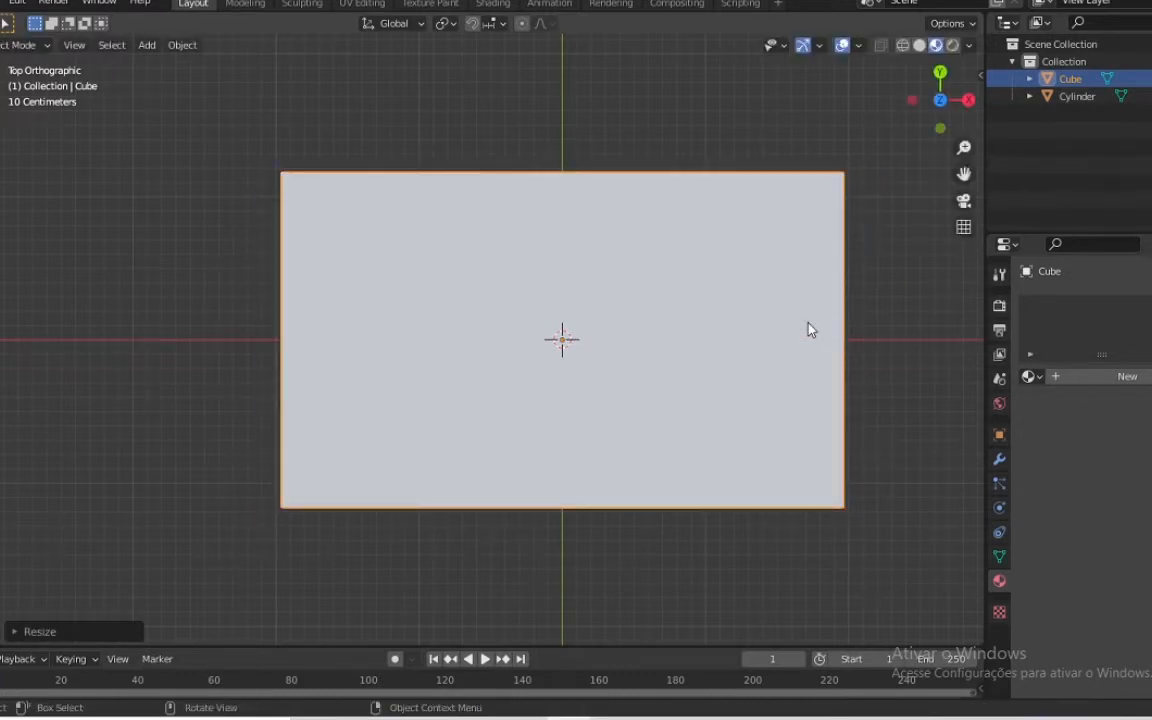
Flatten the cylinder along Z into a thin disc and raise it about 0.08 m to the slab's top surface
left_click(1070, 97)
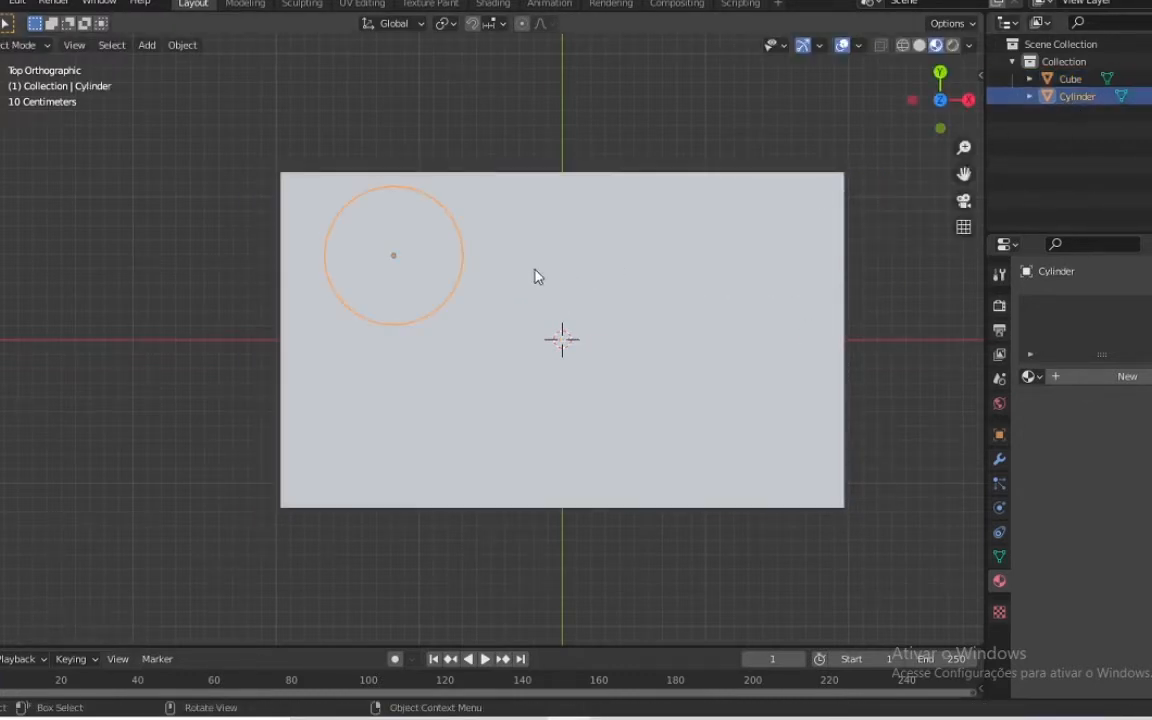
key("KP_1")
key("s")
key("z")
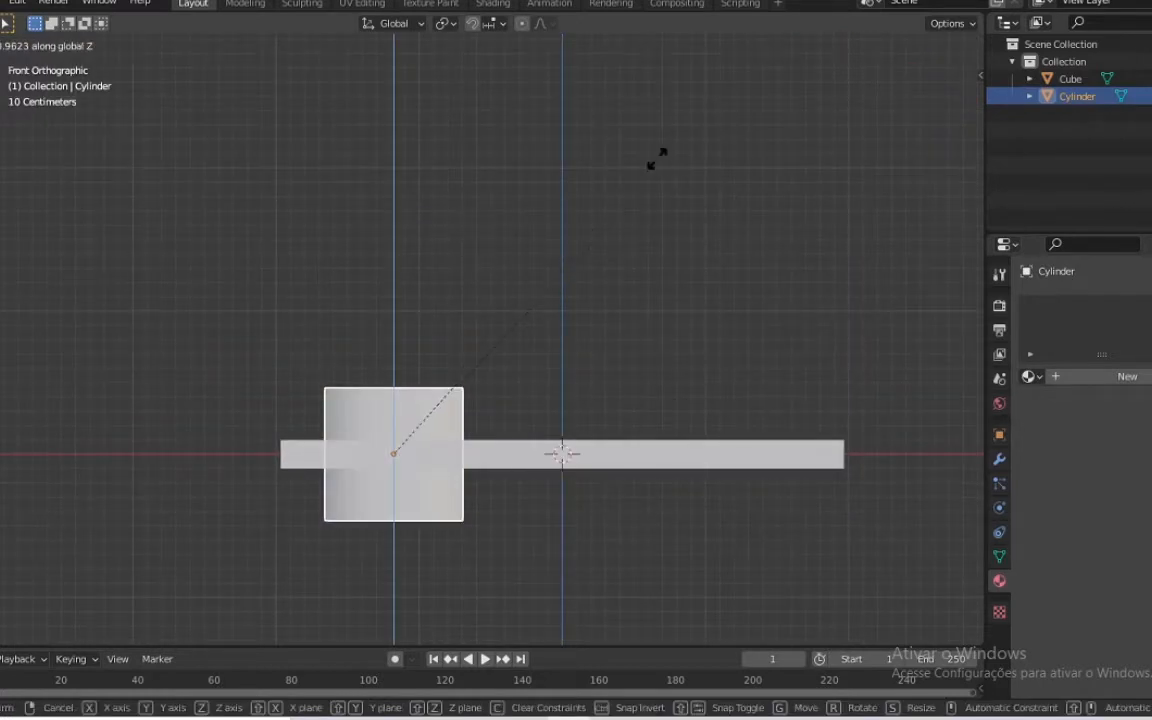
left_click(408, 425)
key("s")
key("z")
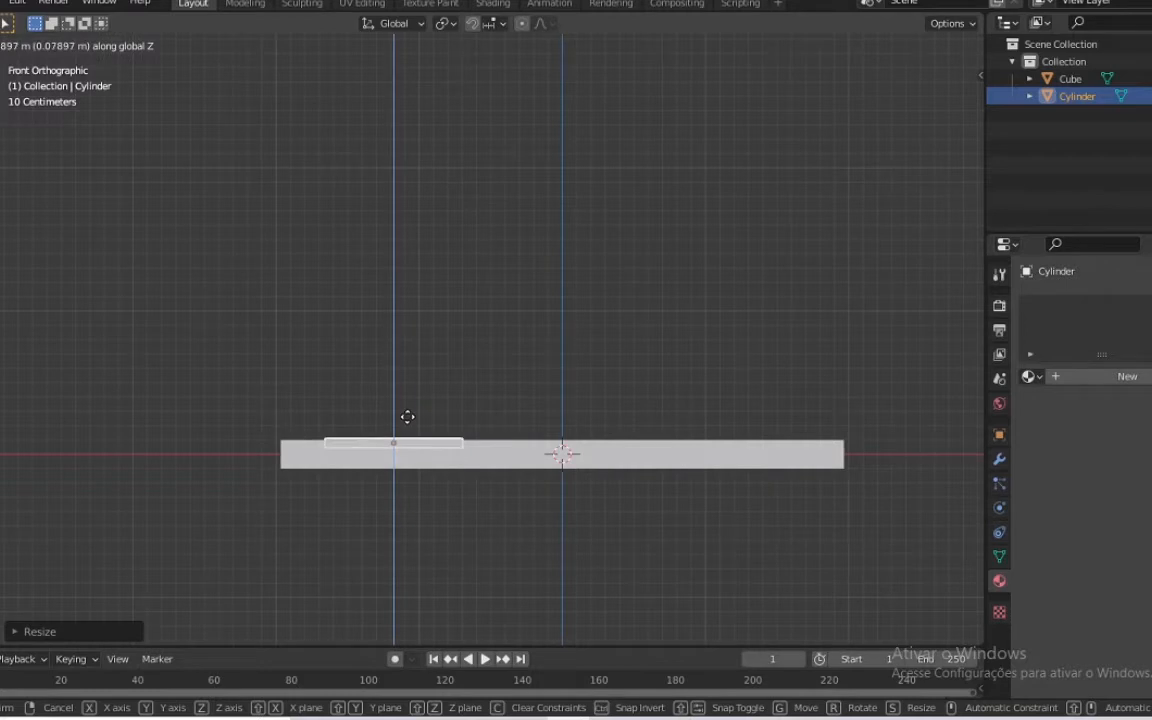
left_click(408, 417)
Hide the slab in top view and select the exposed disc
key("KP_7")
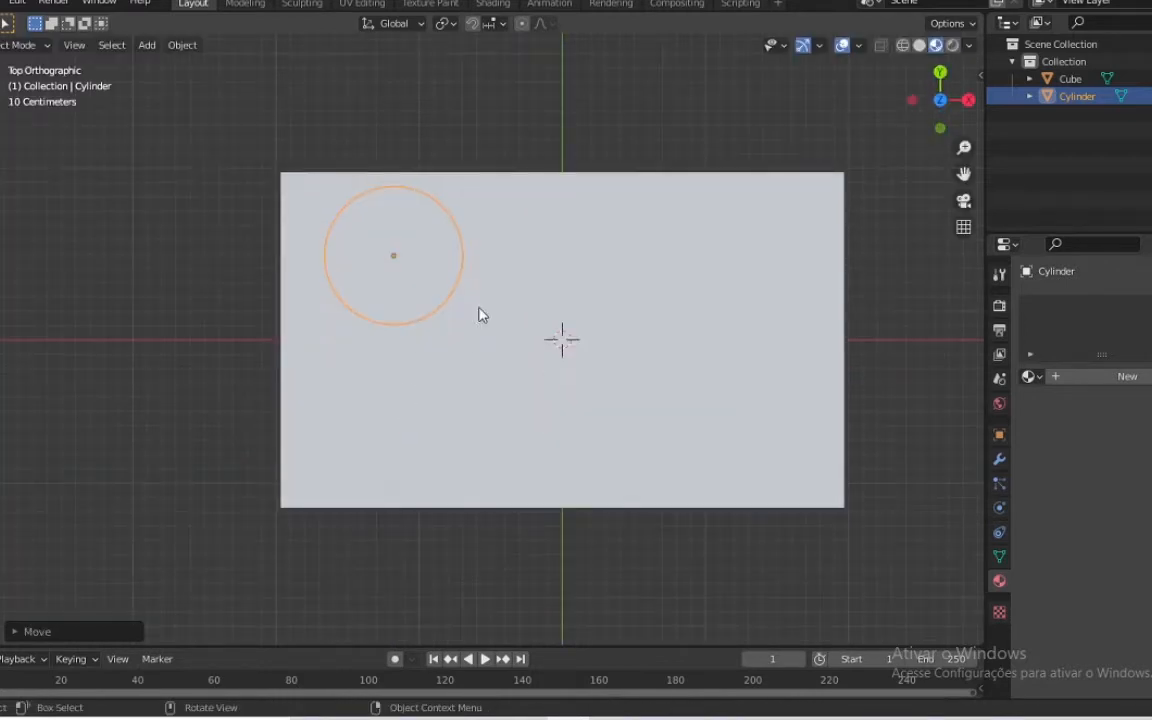
left_click(933, 142)
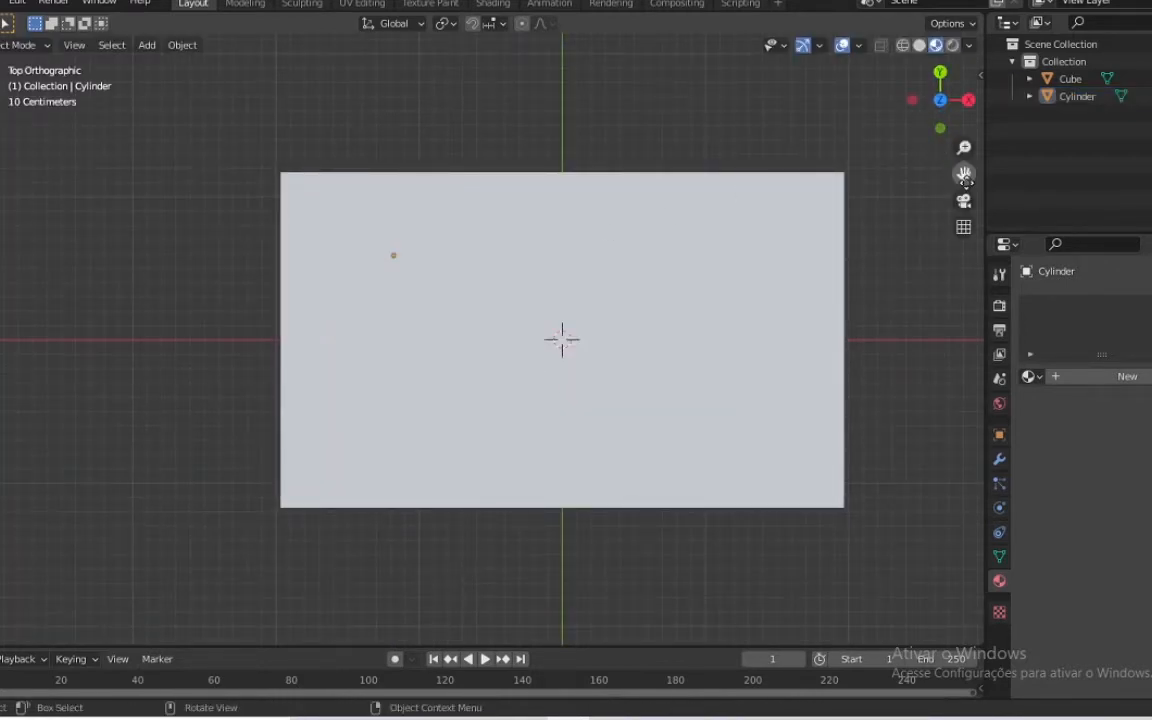
left_click_drag(965, 175, 916, 206)
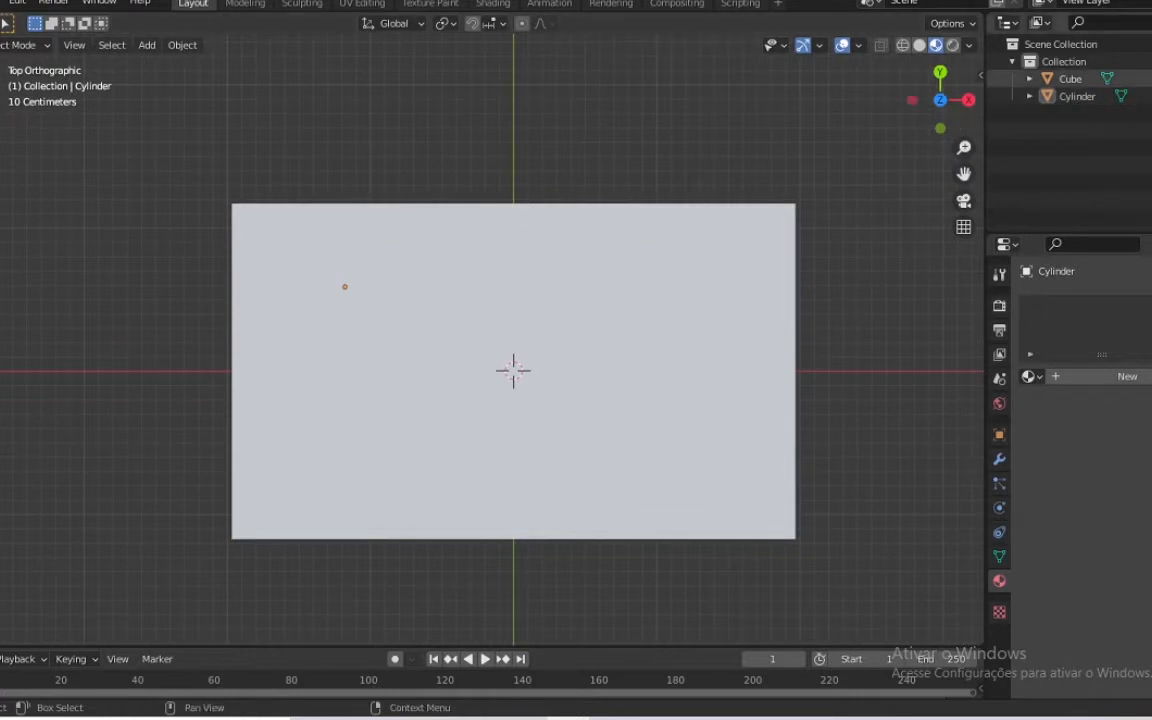
left_click(1150, 79)
left_click(390, 312)
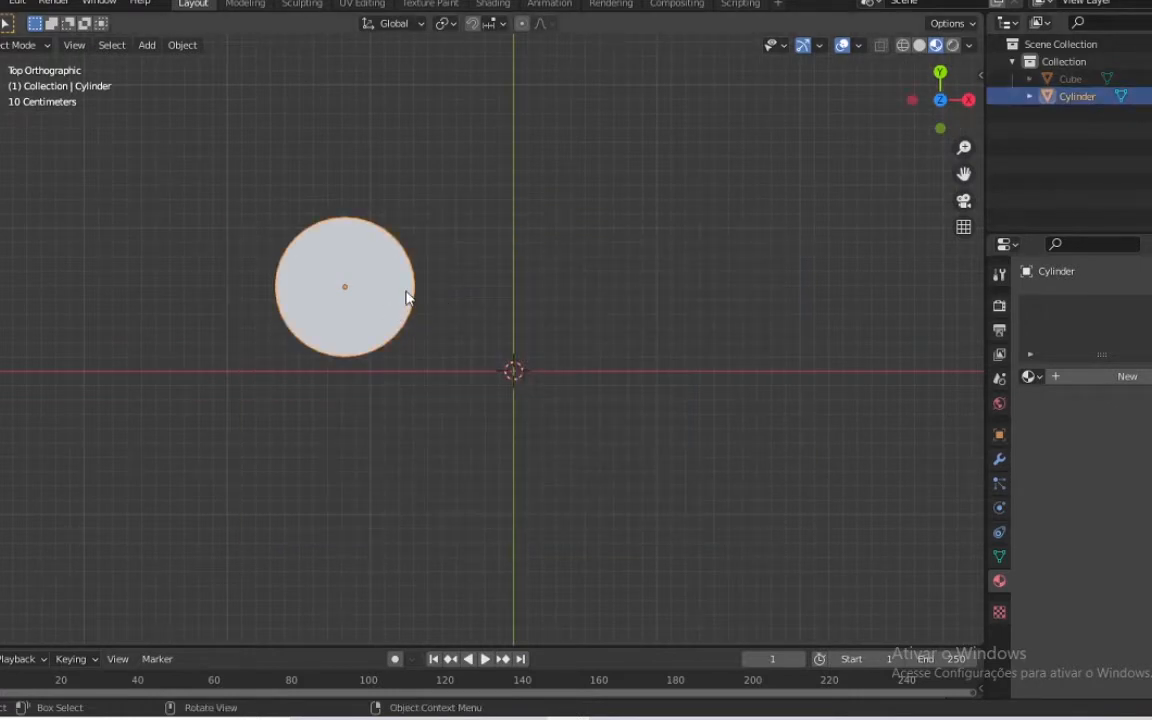
Duplicate the disc to a spot below the original and scale the copy down slightly
key("shift+d")
left_click(472, 430)
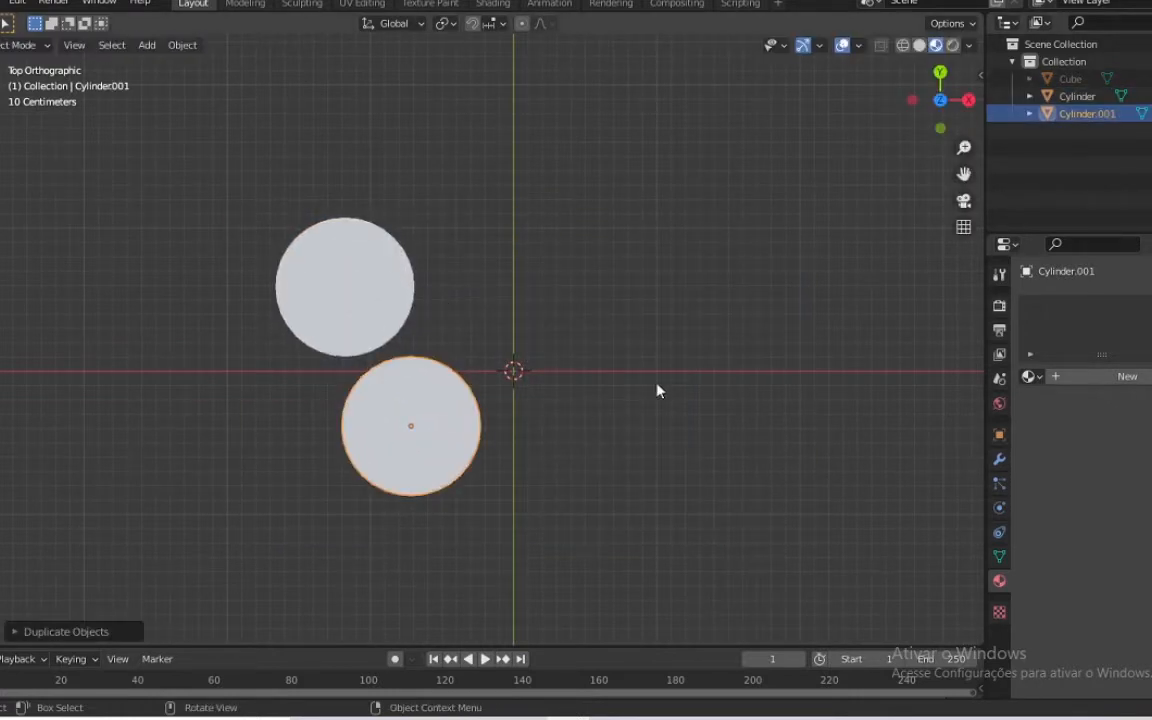
key("s")
left_click(645, 369)
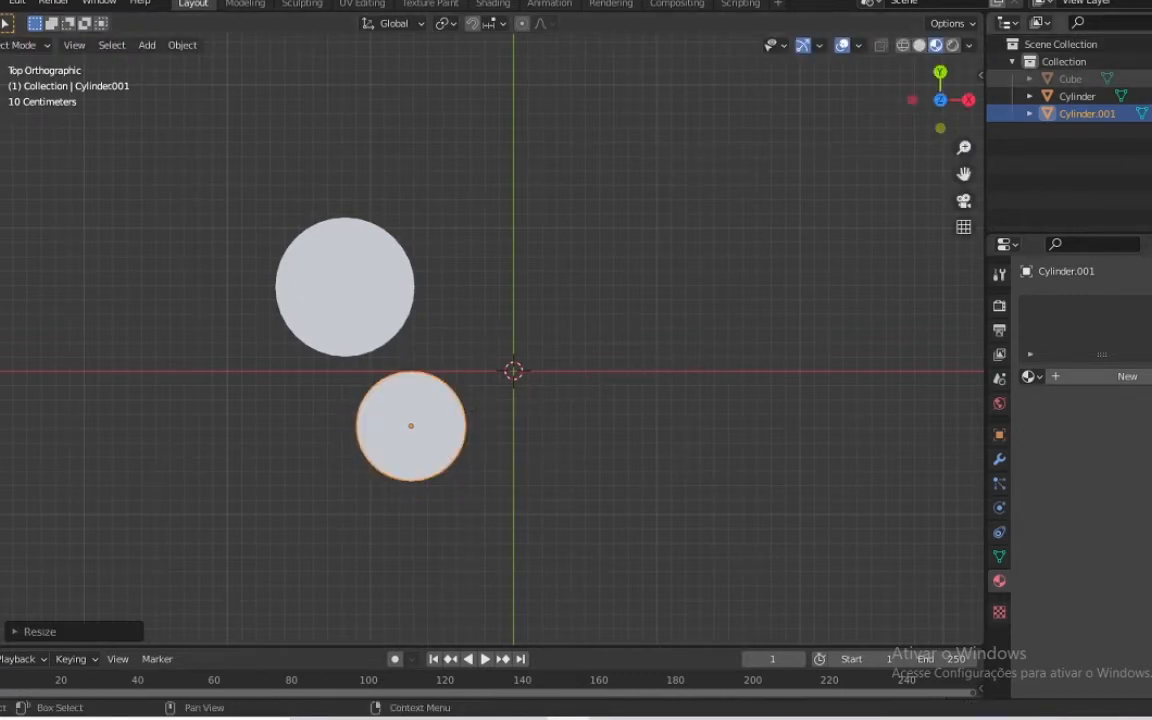
Unhide the slab and switch the viewport to wireframe shading so the discs can be seen through it
left_click(1150, 79)
left_click(1077, 96, "ctrl")
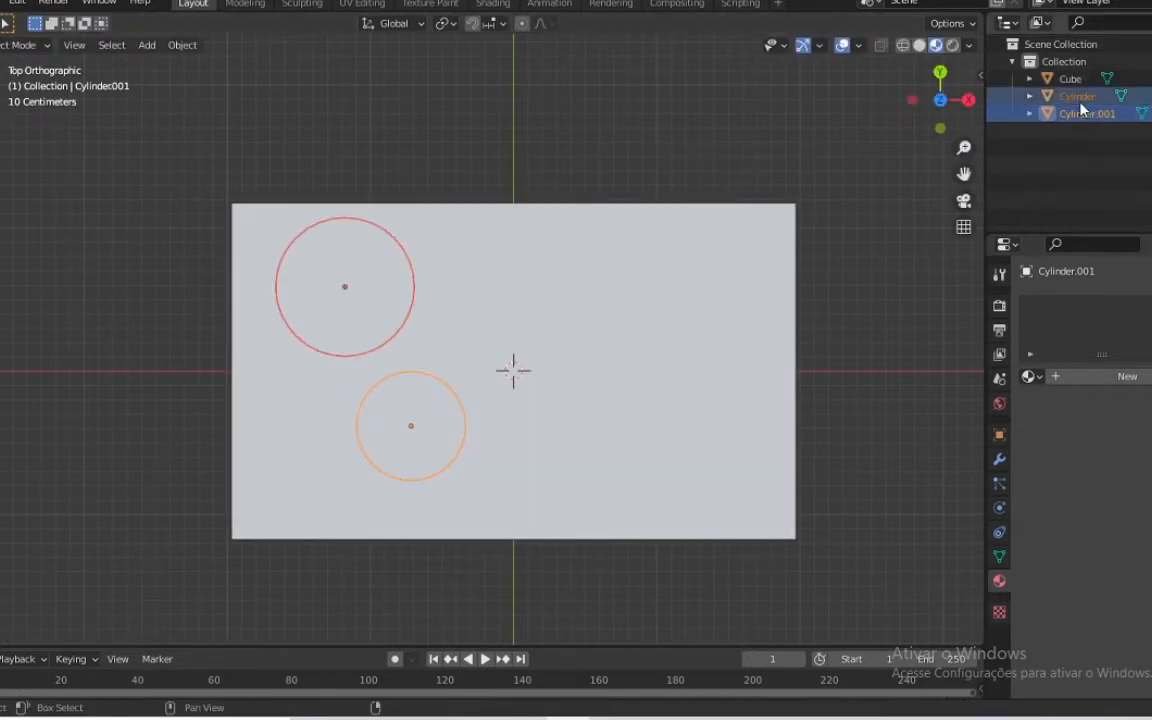
left_click(435, 442)
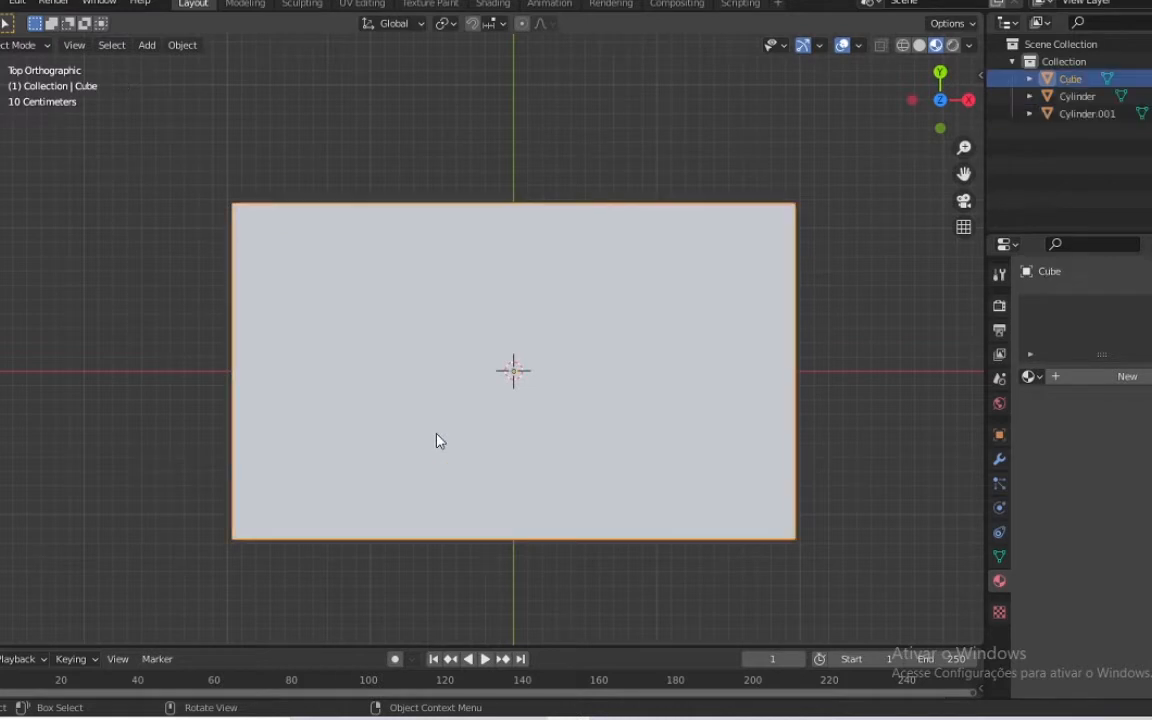
key("shift+z")
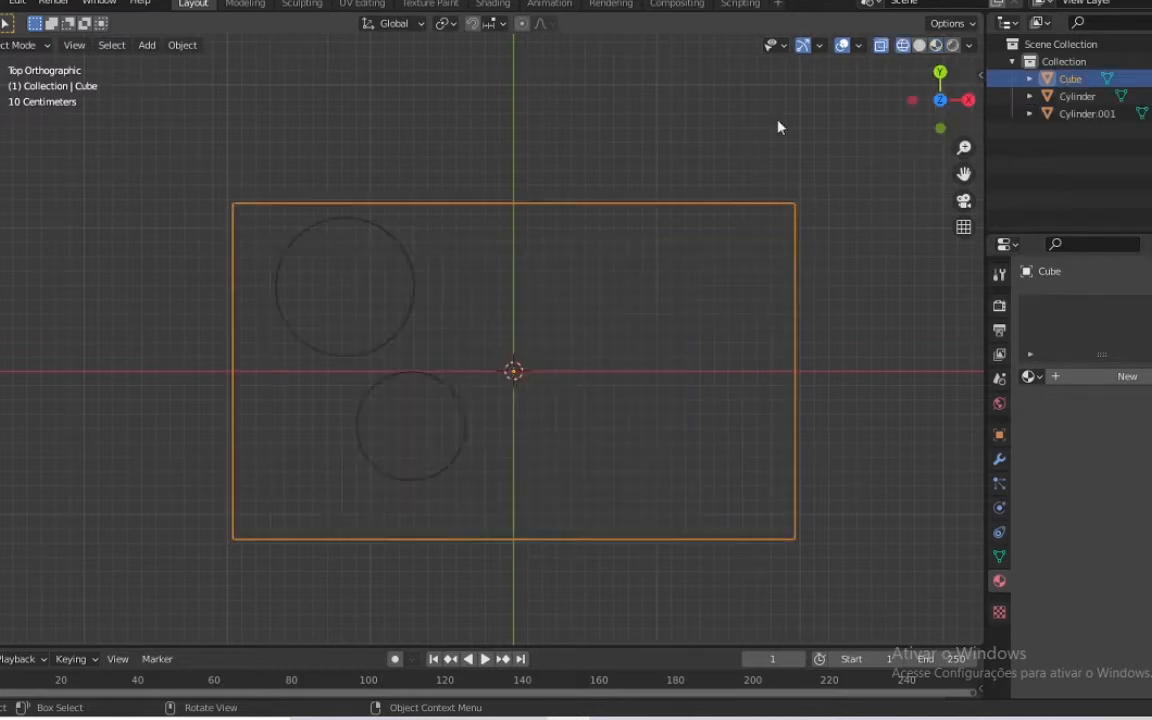
Enlarge the smaller disc slightly and move it directly beneath the first disc, near the slab's lower-left corner
left_click(432, 433)
left_click(465, 415)
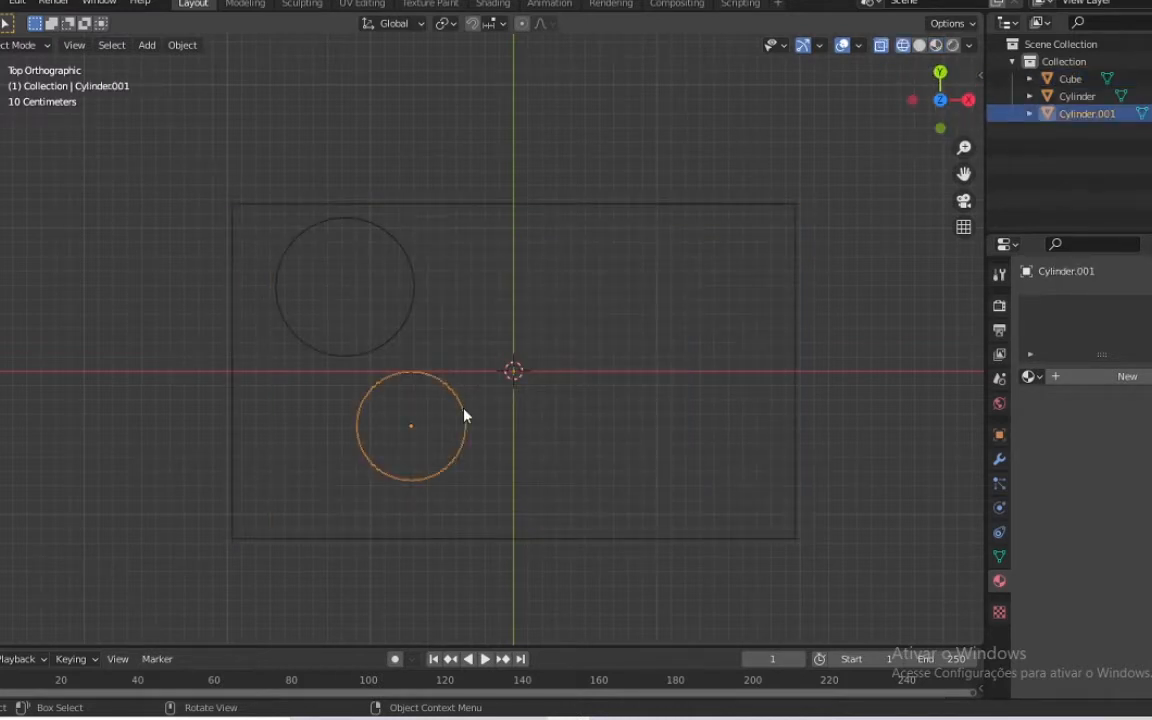
key("s")
left_click(483, 411)
key("g")
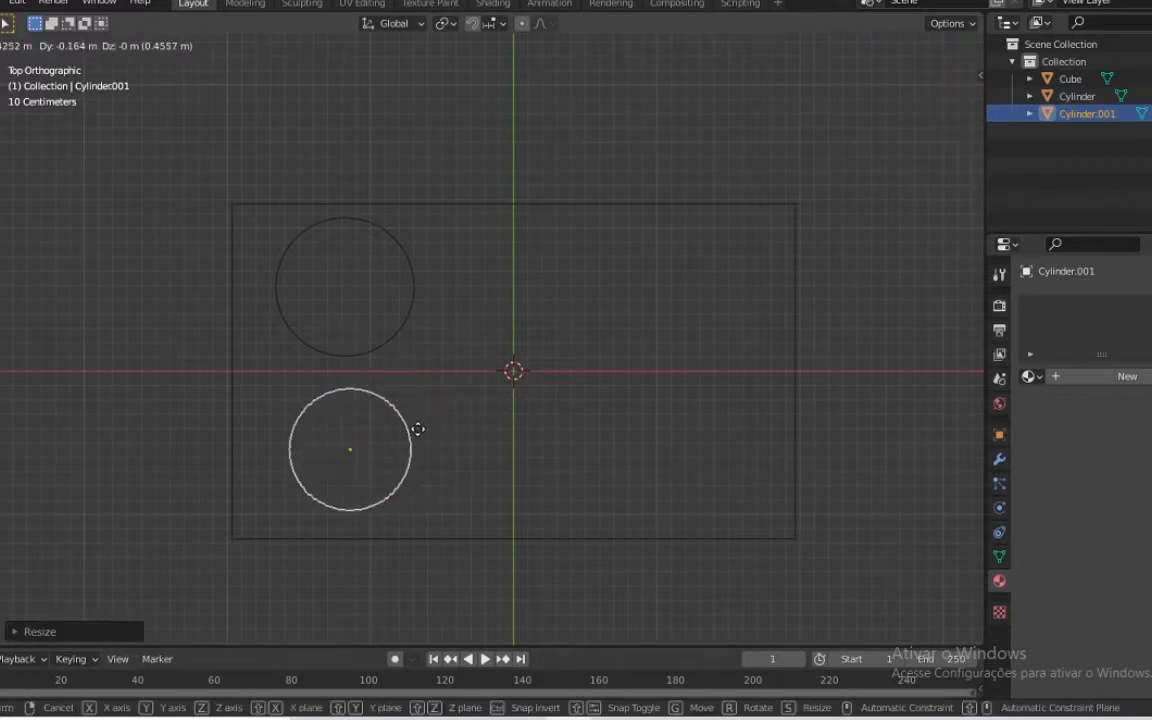
left_click(416, 437)
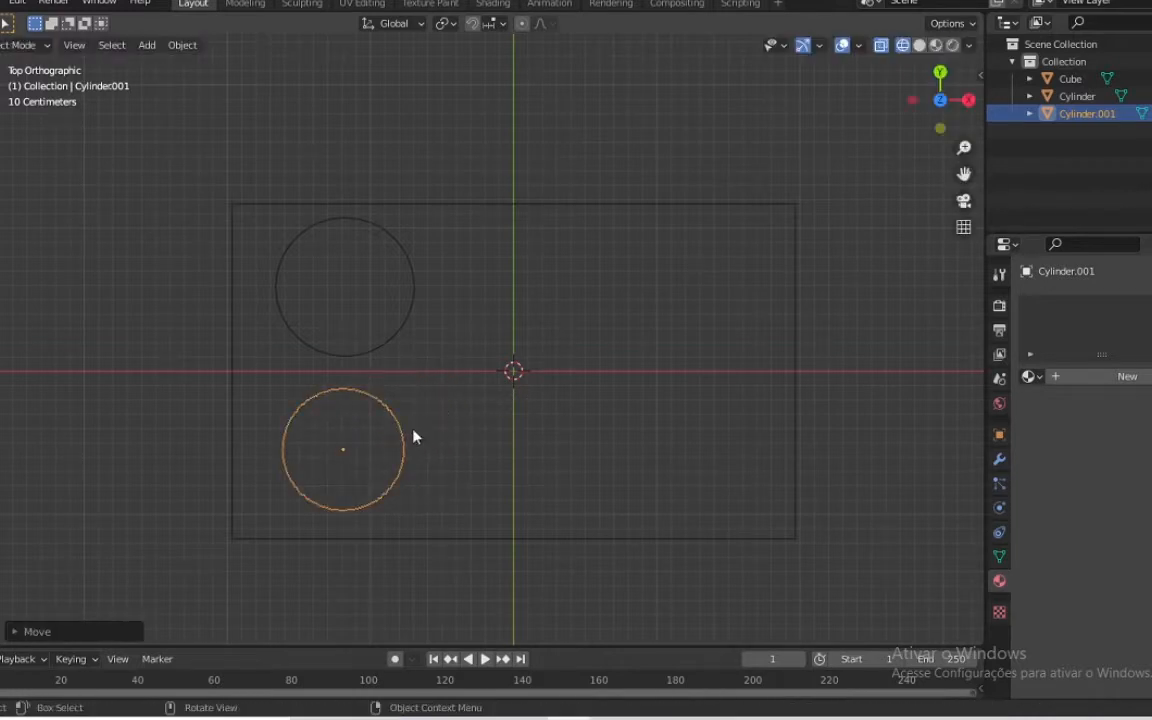
Duplicate the large upper disc twice along X, forming a row of three spaced about 1.2 m apart
left_click(406, 340)
key("shift+d")
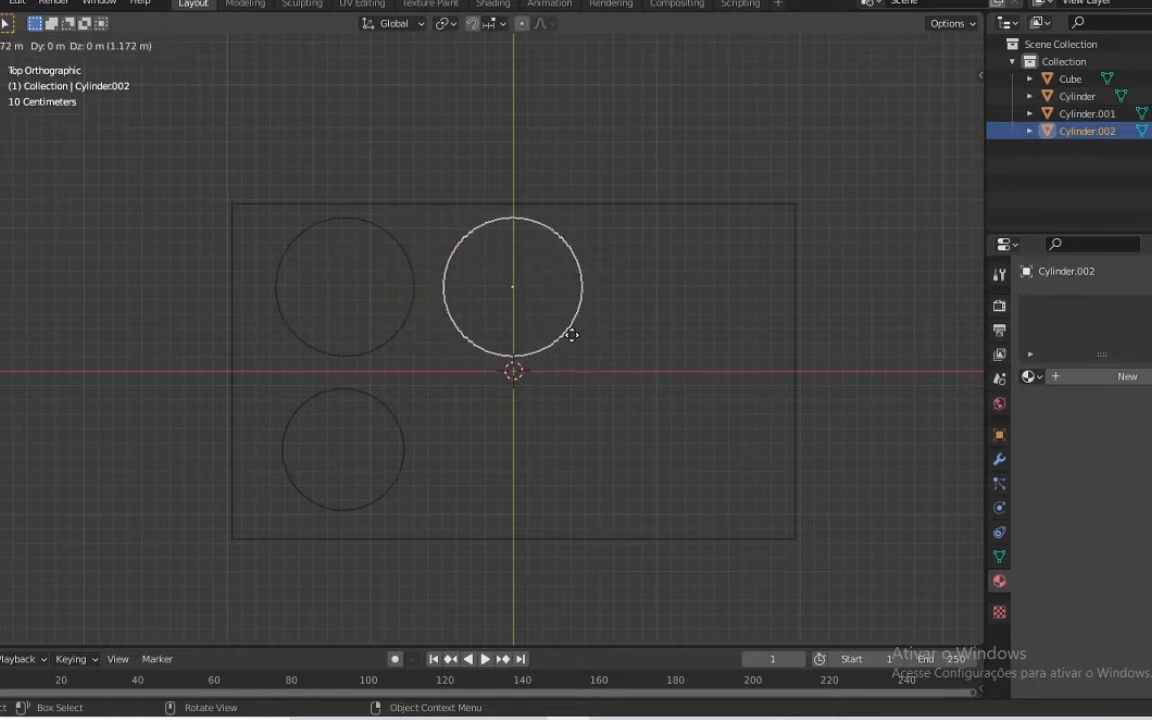
left_click(571, 336)
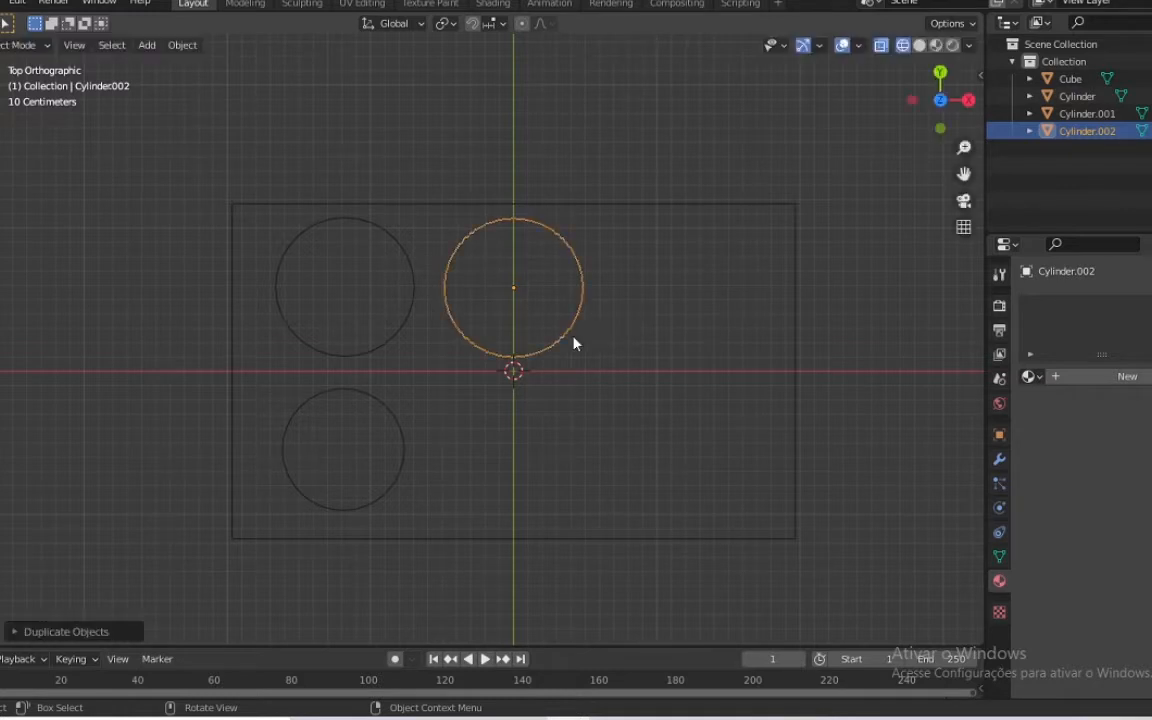
key("shift+d")
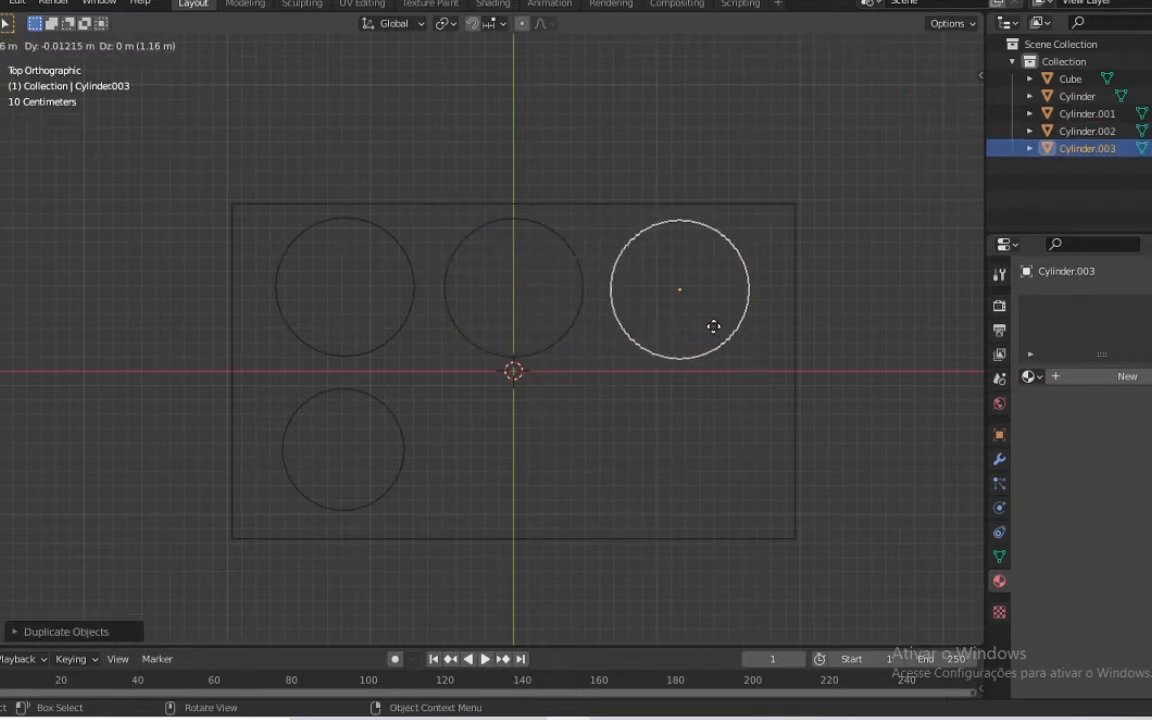
left_click(720, 334)
Move the upper row's first disc about 0.09 m outward, away from the middle disc
left_click(277, 291)
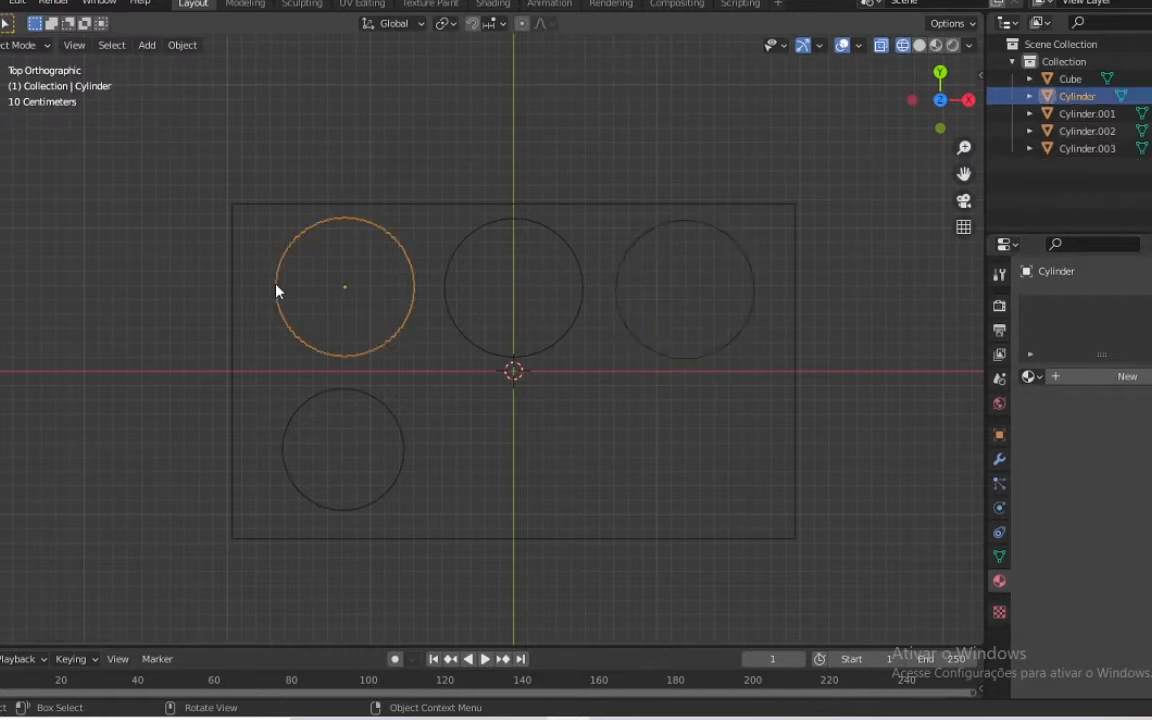
key("g")
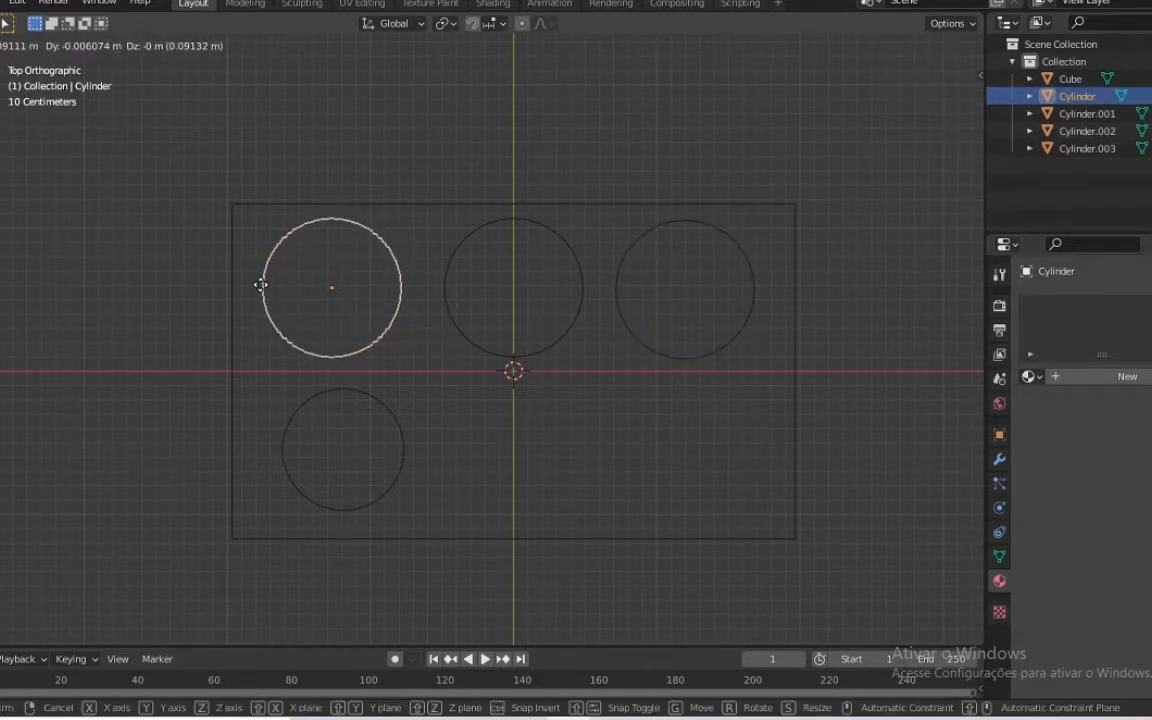
left_click(260, 285)
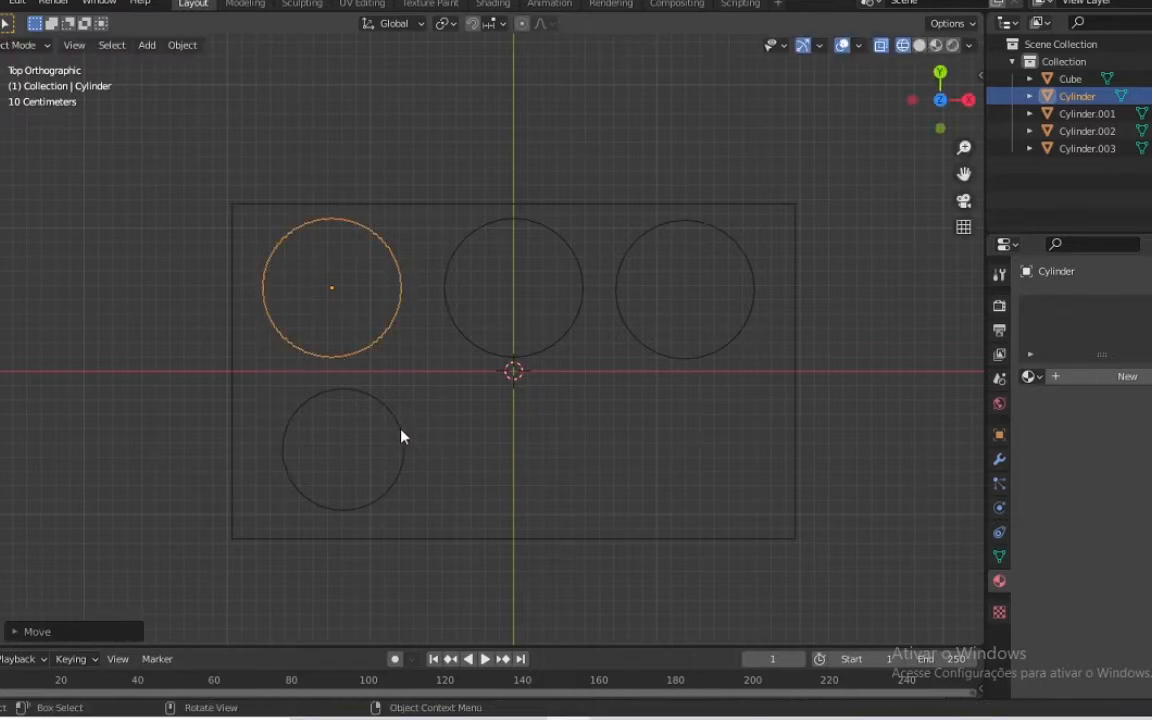
Duplicate the smaller lower disc about 2.4 m along X, placing the copy beneath the third disc of the upper row
left_click(401, 436)
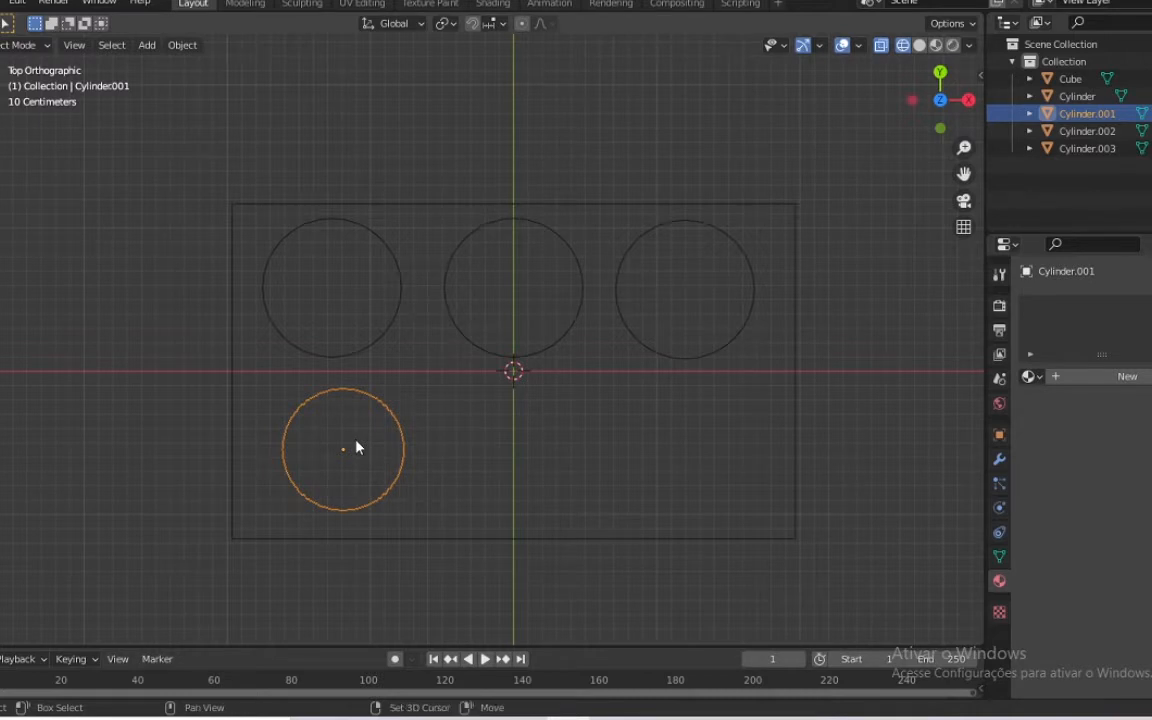
key("shift+d")
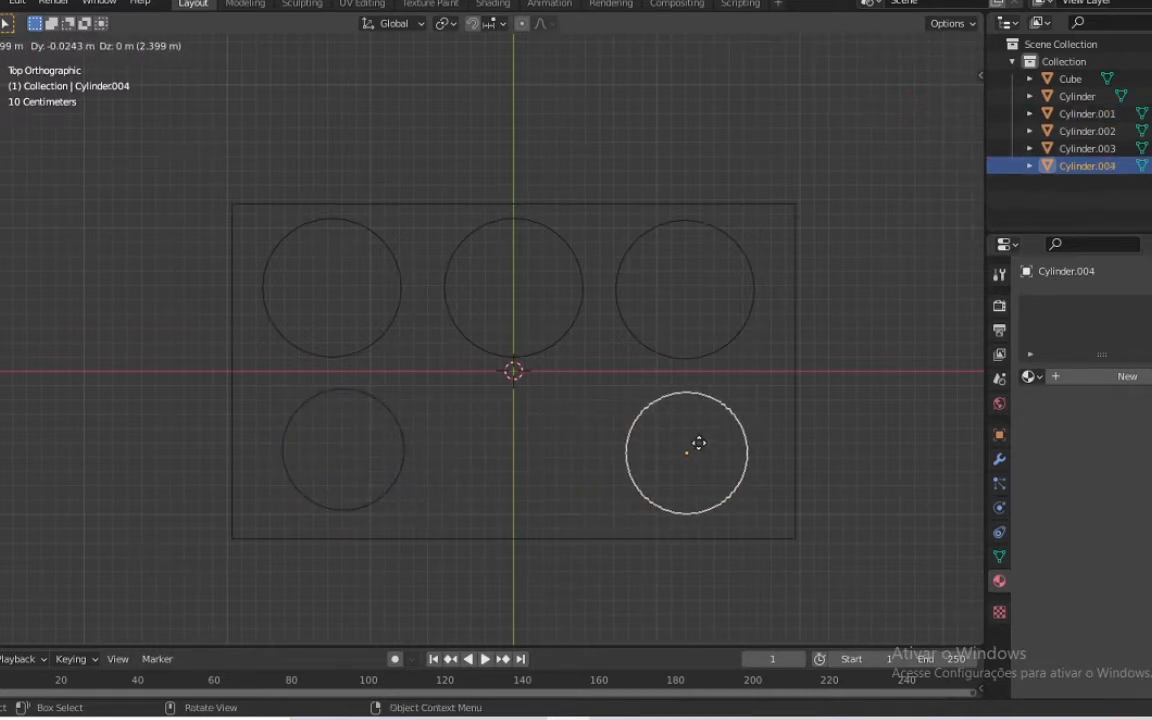
left_click(700, 451)
left_click(928, 272)
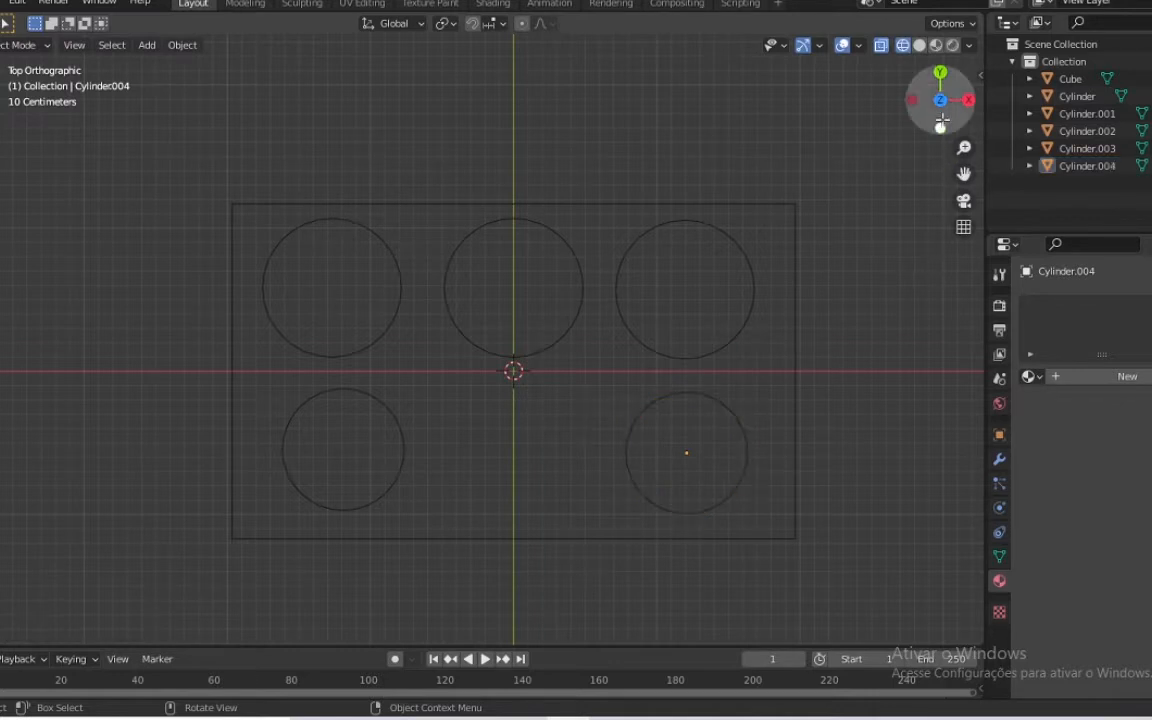
Switch the viewport to solid shading and duplicate the upper row's middle disc straight up along Z so the copy floats above the slab
left_click_drag(940, 100, 825, 321)
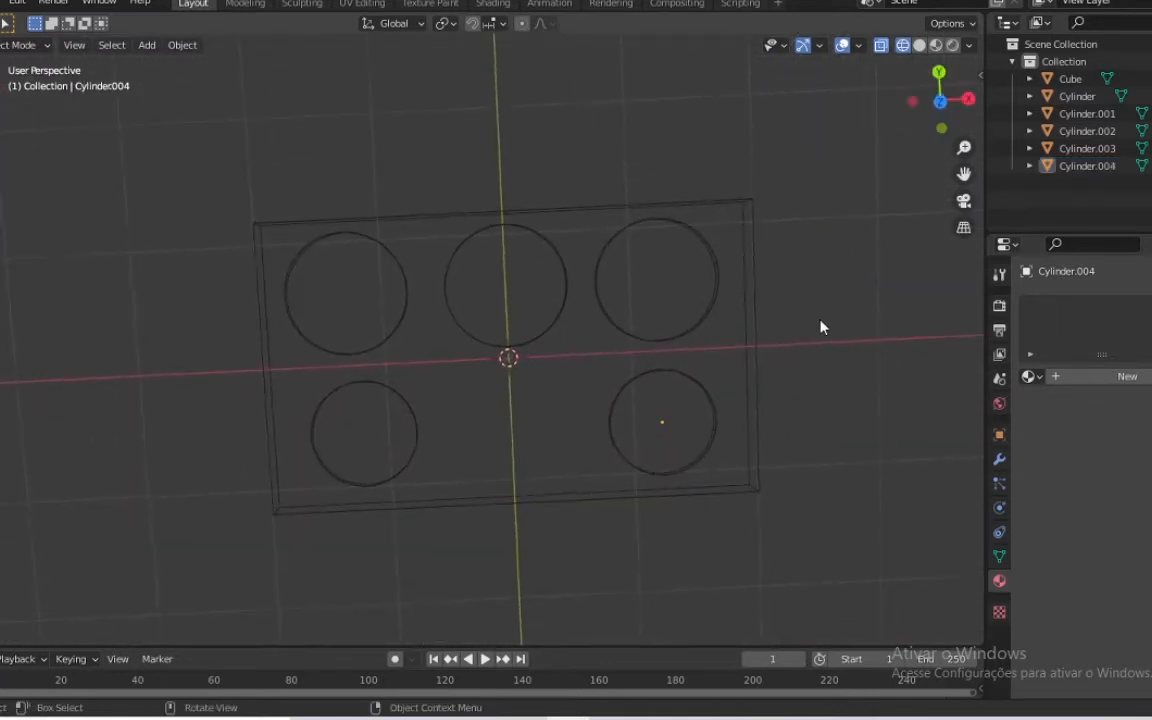
key("KP_1")
key("KP_7")
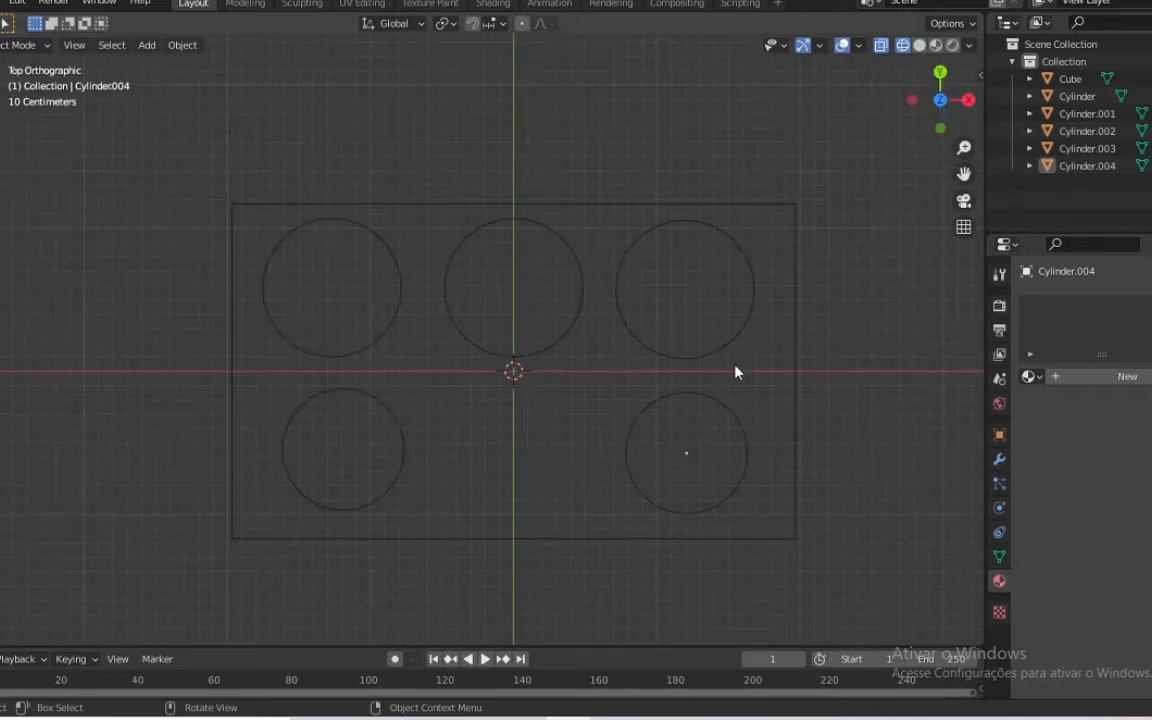
left_click(725, 411)
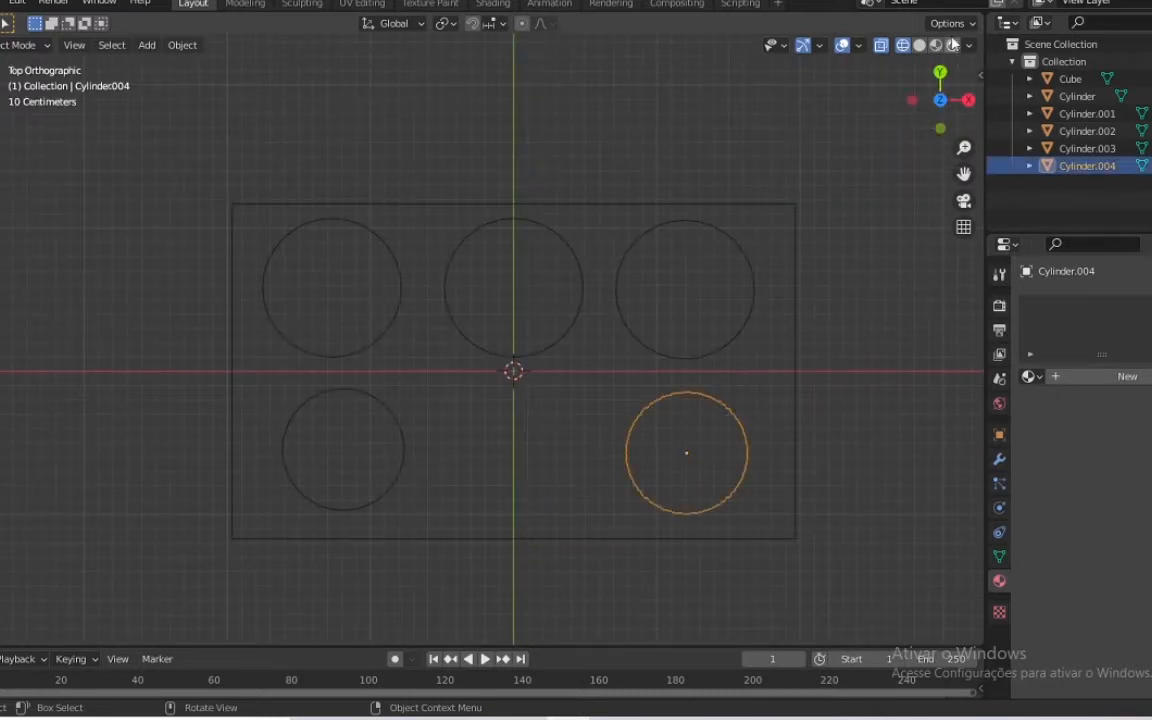
left_click(919, 45)
mouse_move(938, 96)
left_mouse_down()
mouse_move(905, 115)
mouse_move(938, 35)
left_mouse_up()
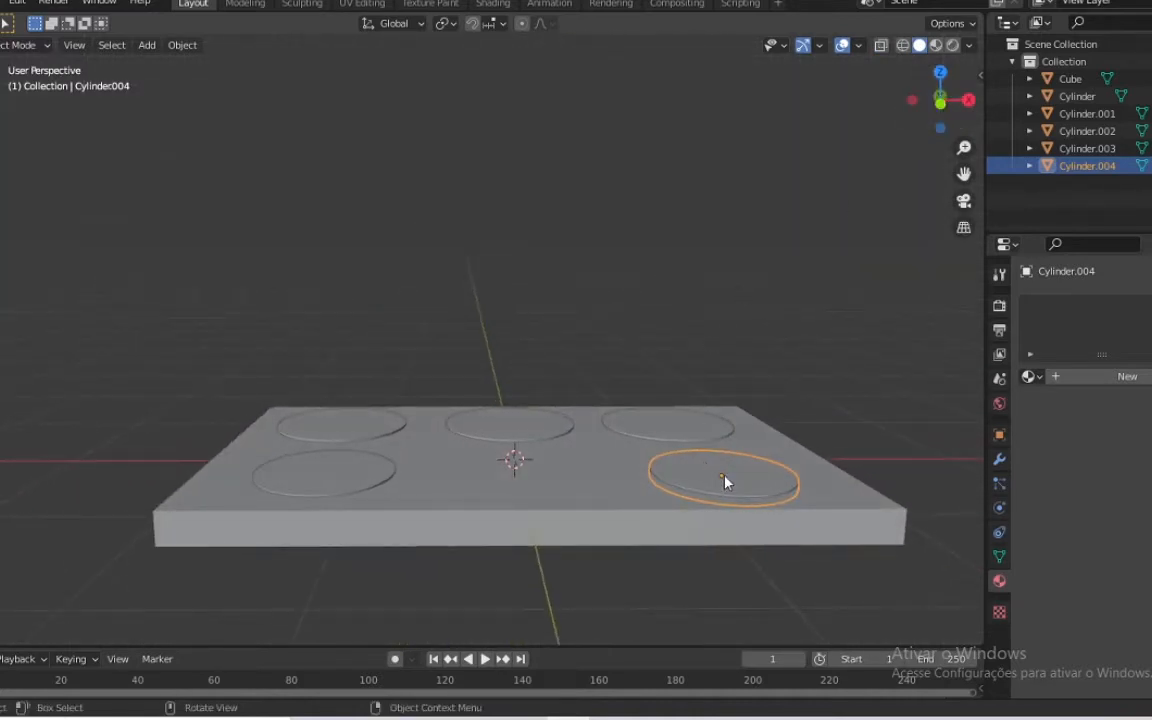
left_click(556, 431)
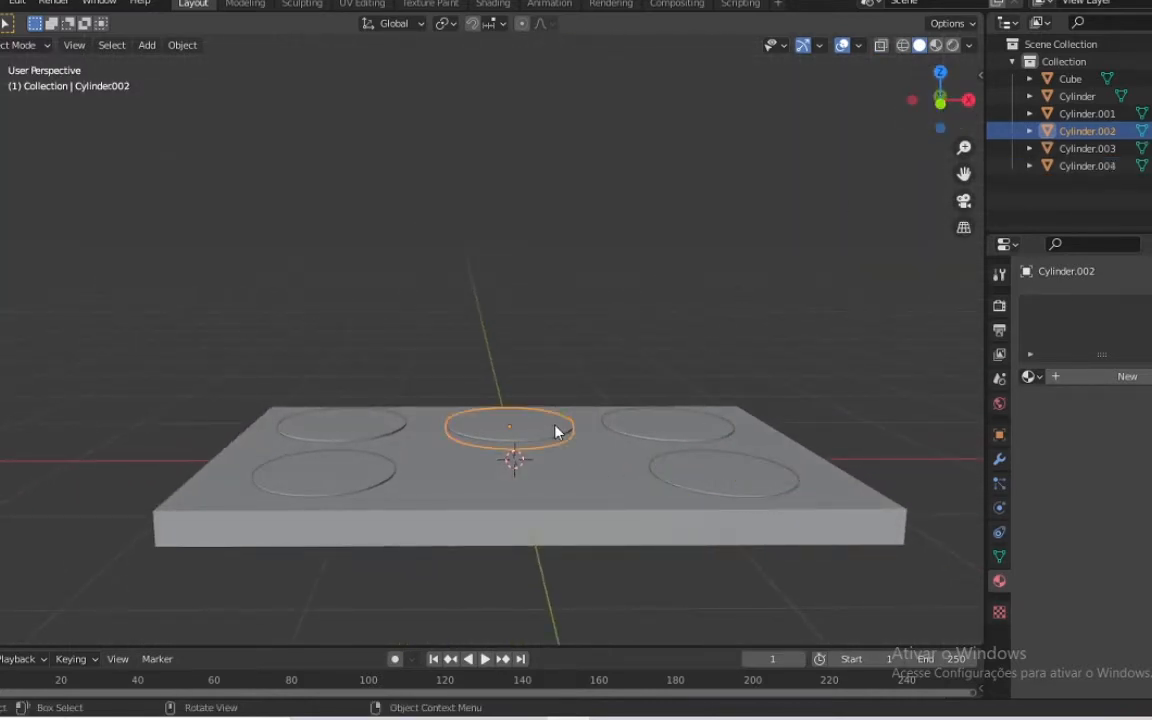
key("shift+d")
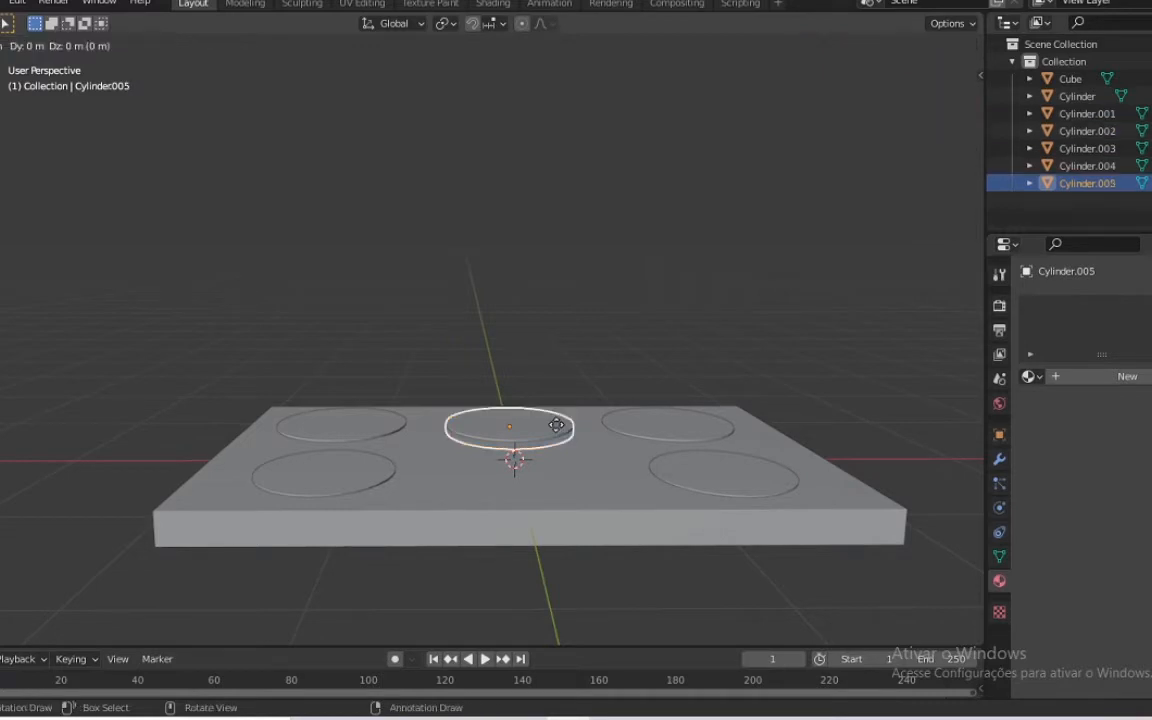
key("z")
left_click(583, 405)
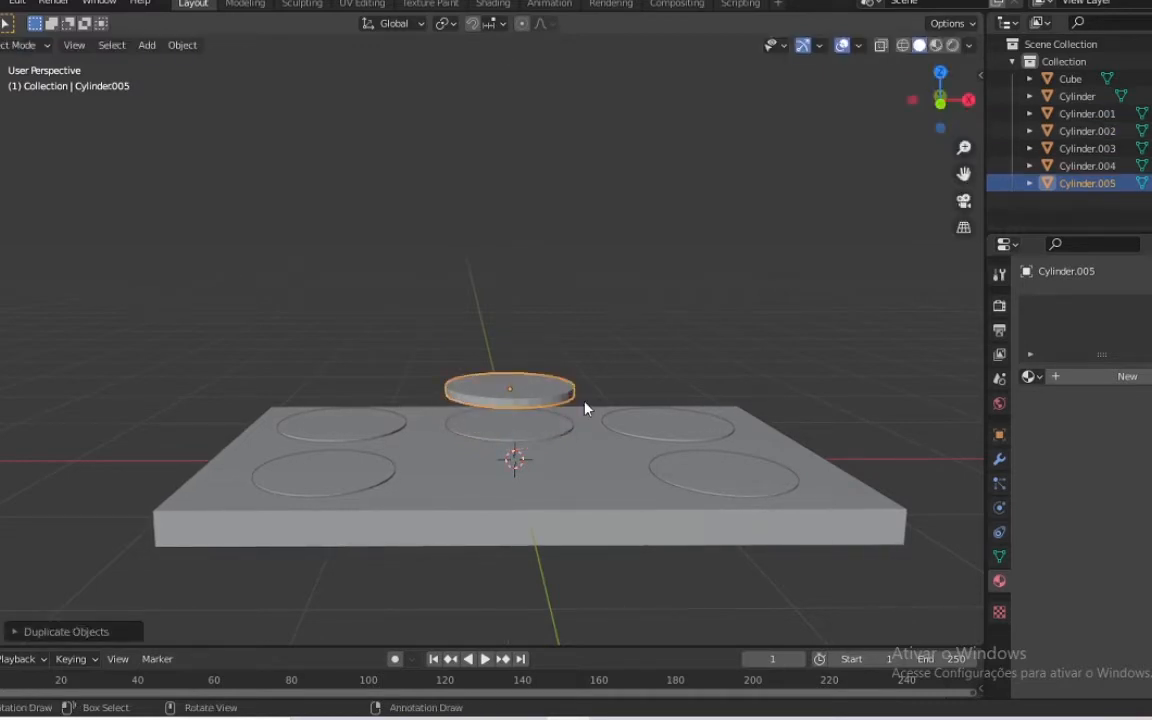
Delete the top and bottom faces of the raised disc copy, leaving only its side wall as a ring
key("Tab")
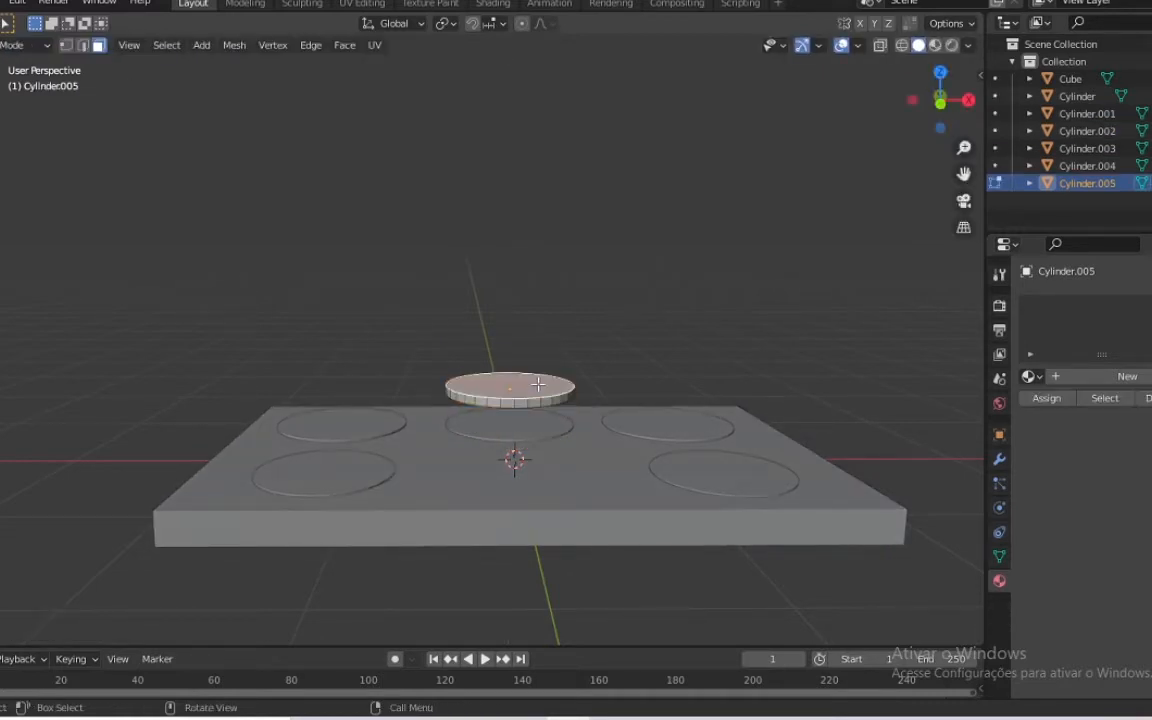
key("x")
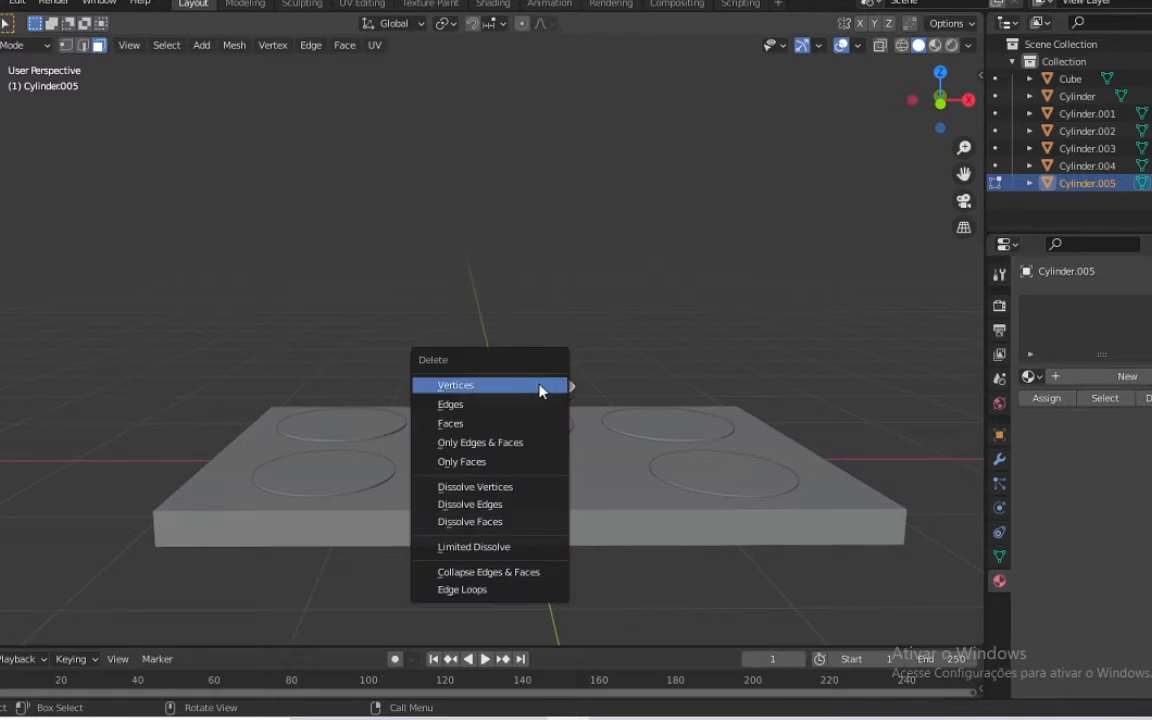
left_click(535, 421)
left_click(537, 387)
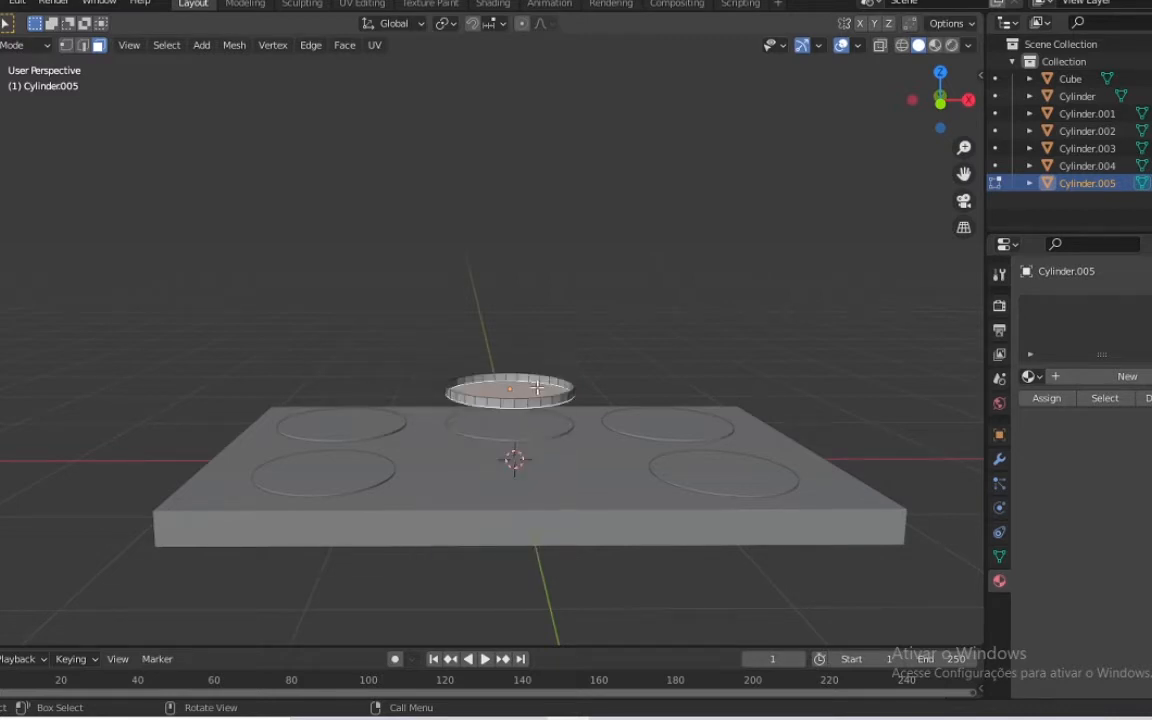
key("x")
left_click(537, 387)
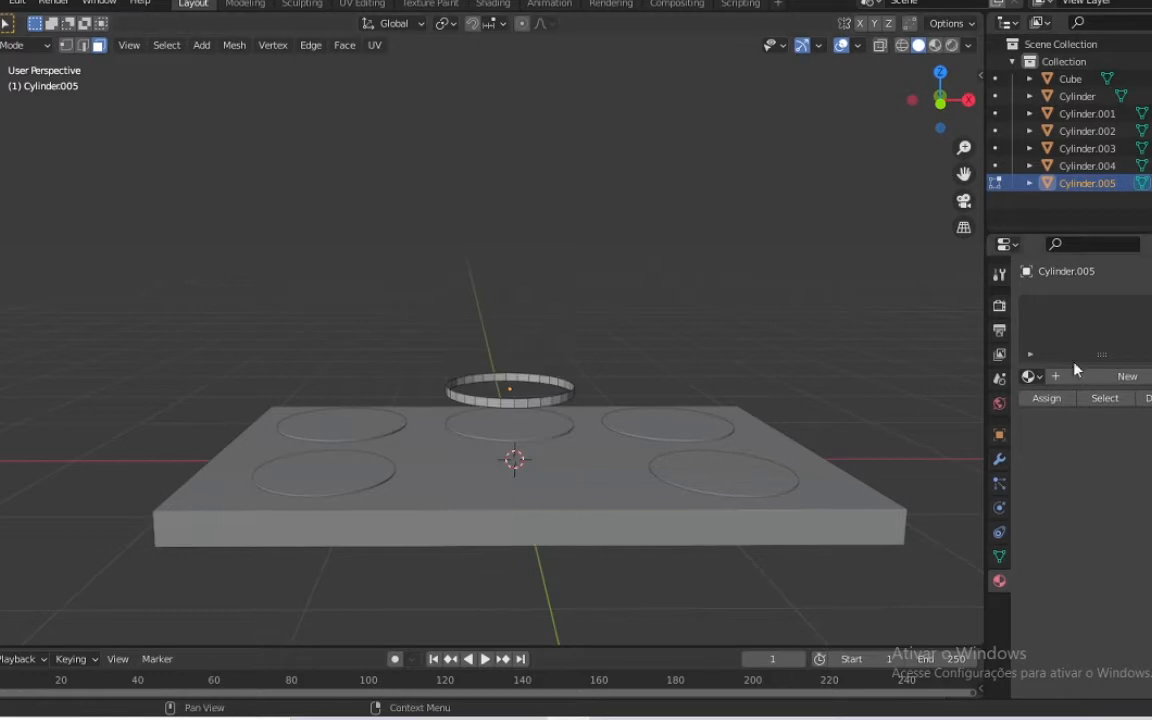
Add a Solidify modifier to the ring and set its thickness to 0.06 m
left_click(999, 459)
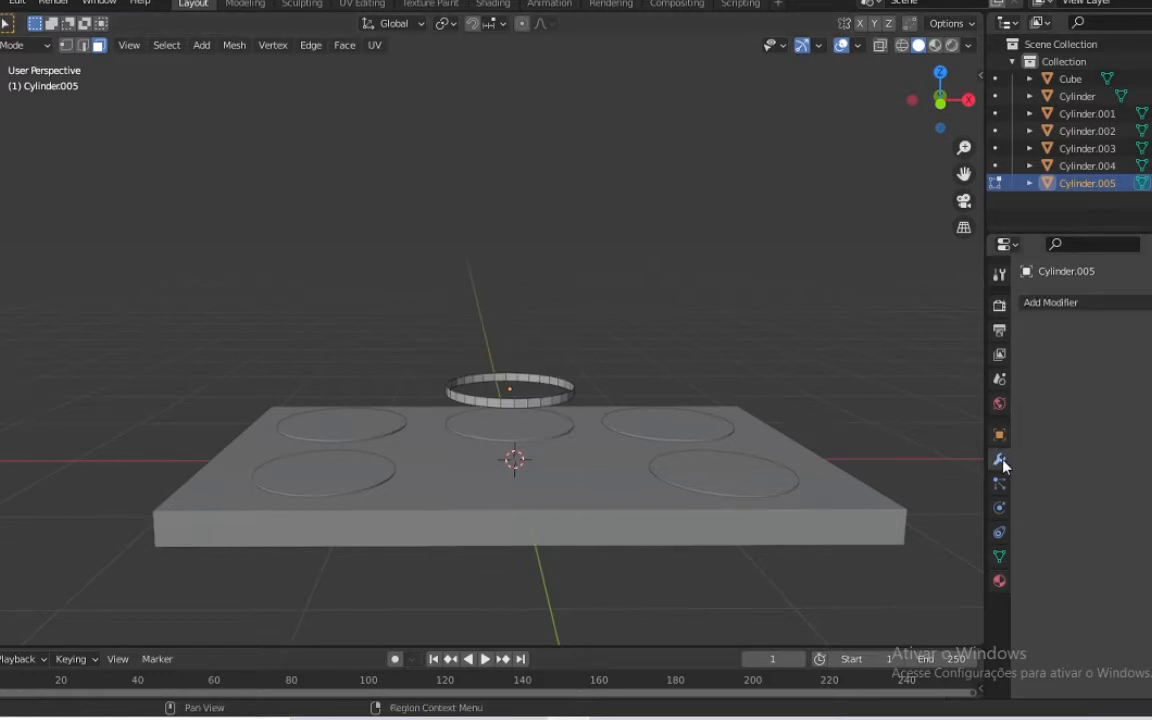
left_click(1073, 303)
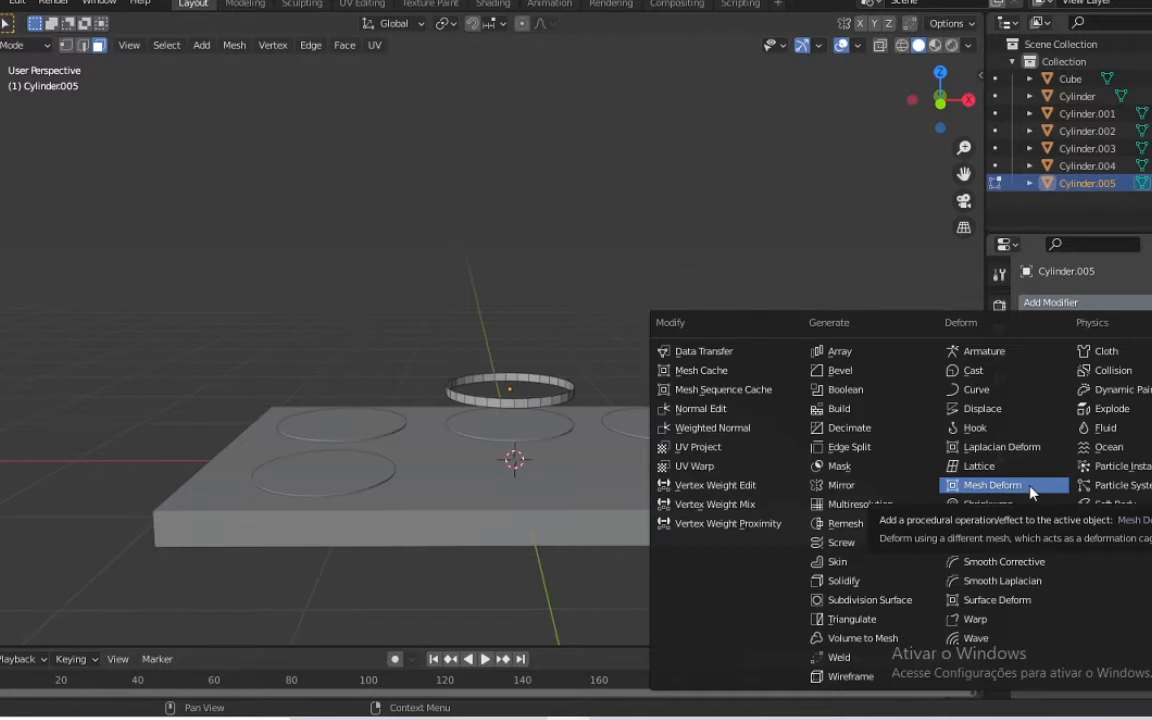
left_click(885, 652)
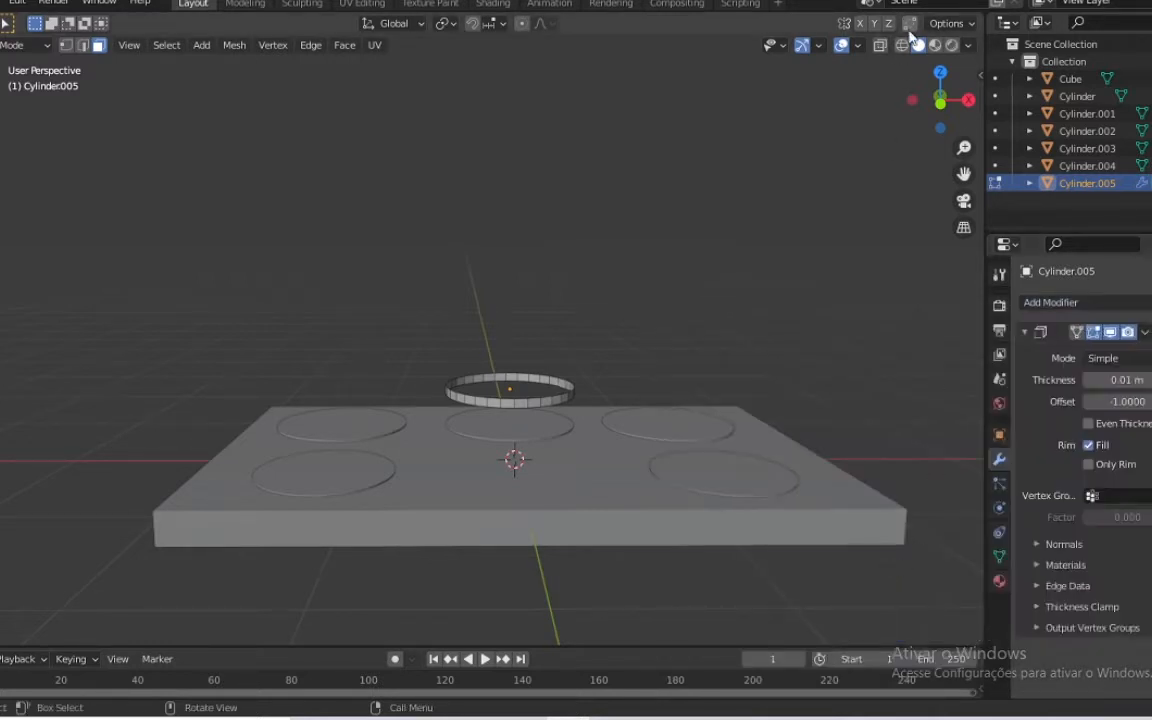
left_click_drag(940, 96, 930, 144)
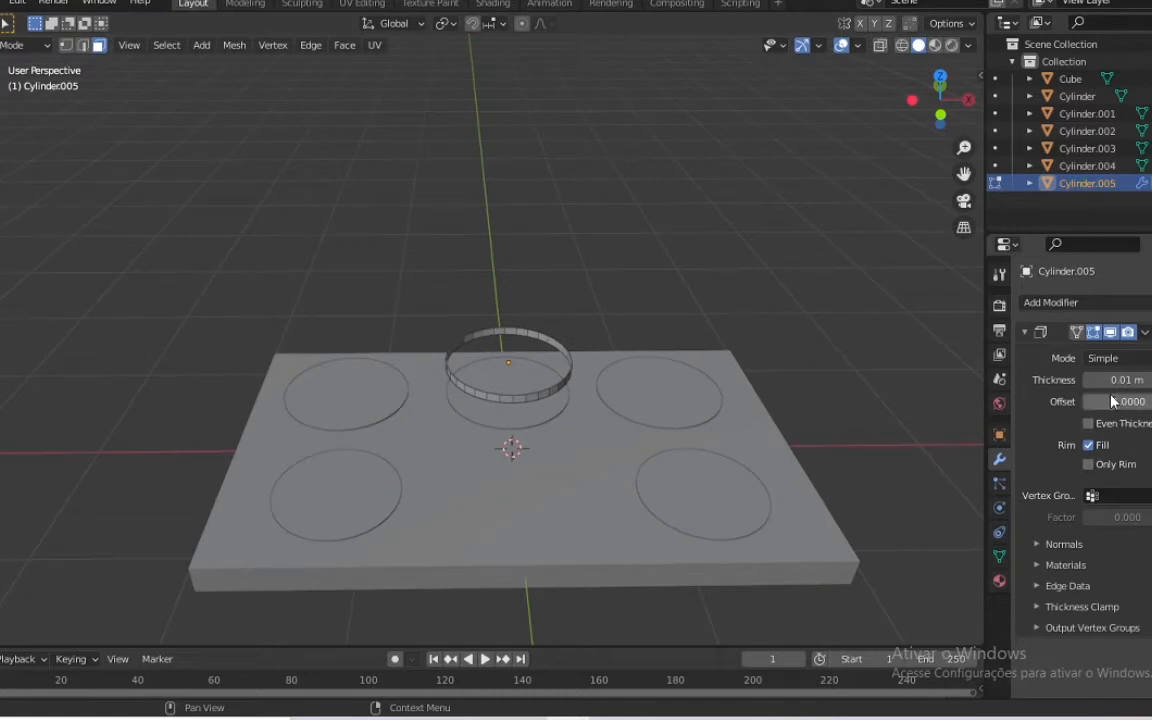
left_click_drag(1120, 380, 1145, 380)
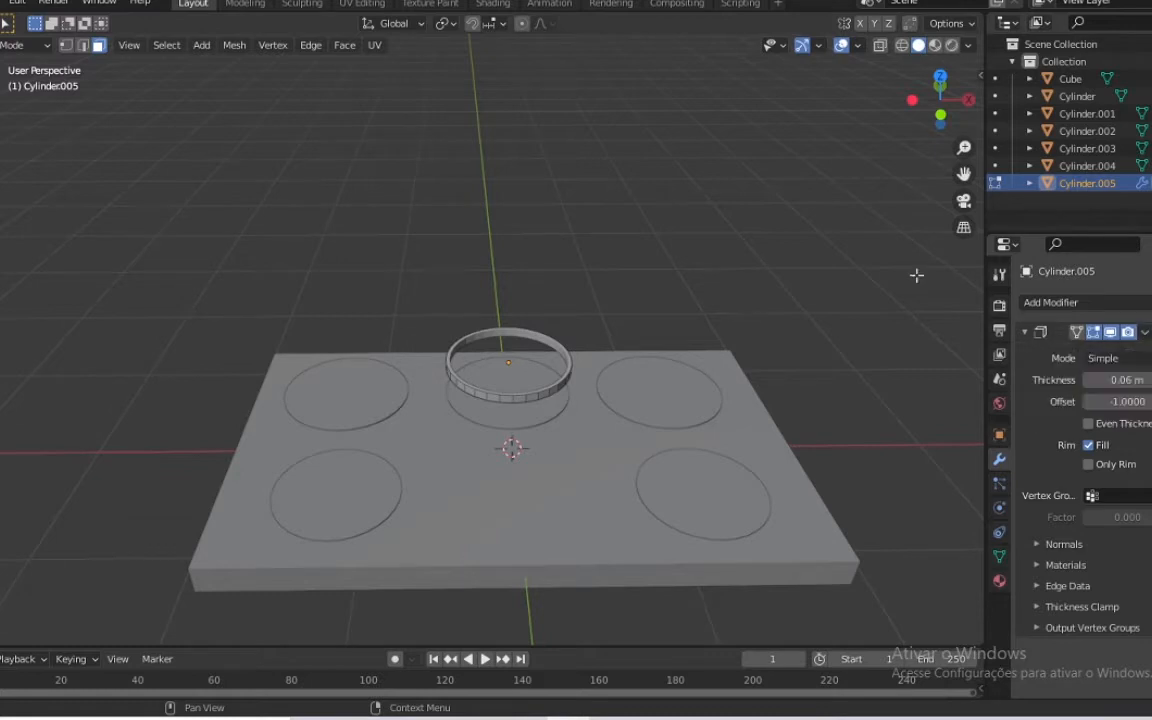
Scale the whole ring down in Object Mode so it sits just inside the outline of the middle disc
key("KP_7")
scroll(690, 168, "up", 4)
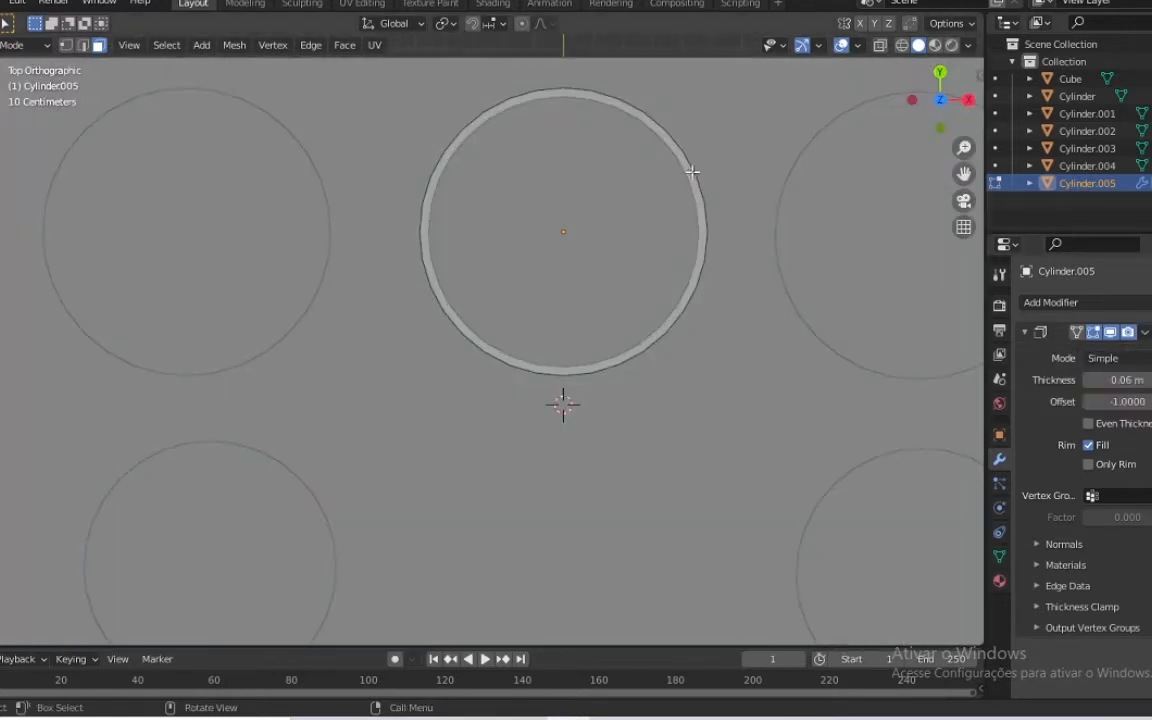
key("Tab")
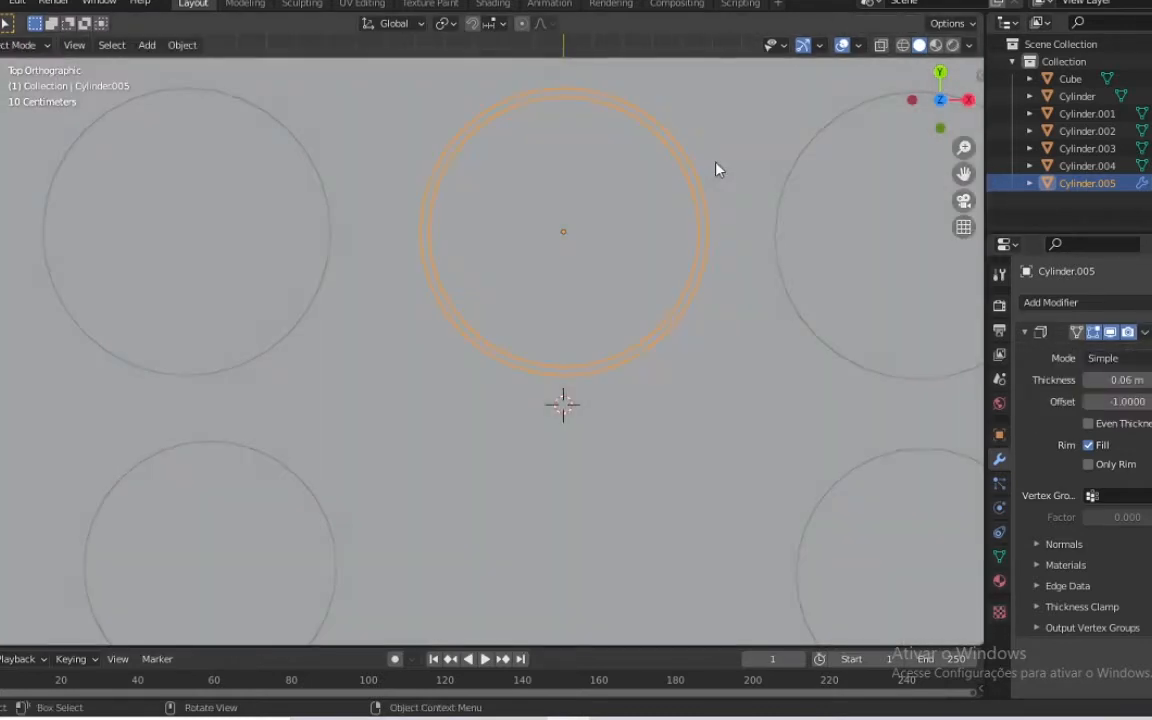
key("s")
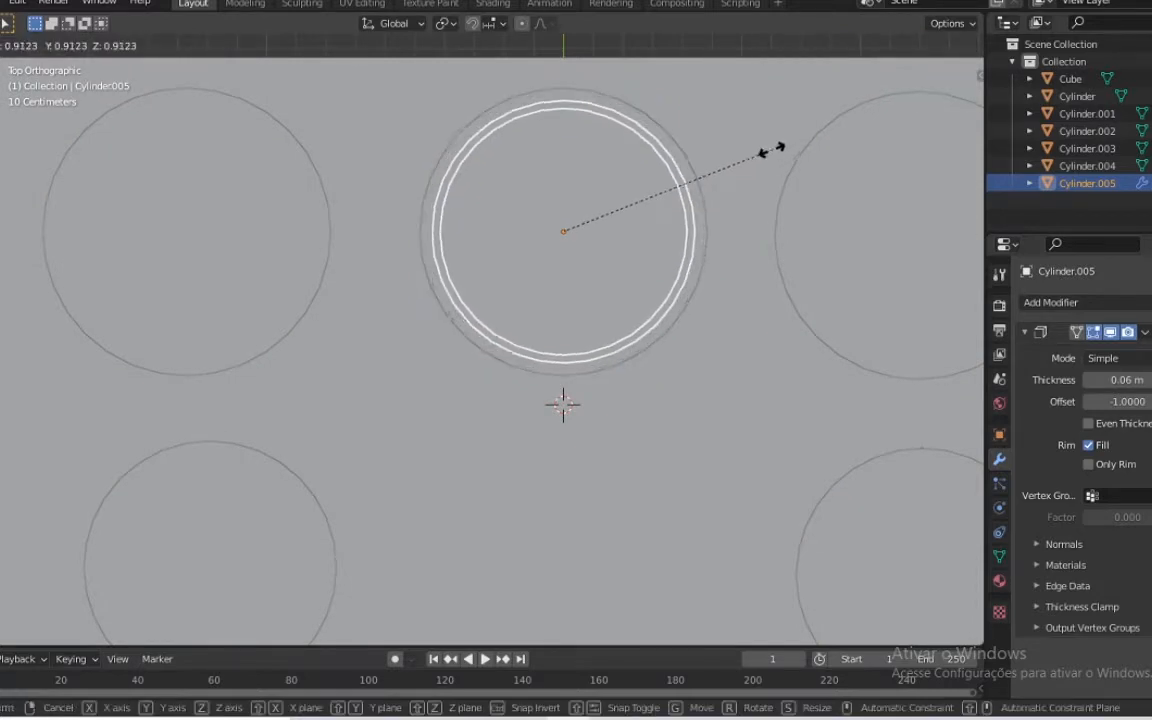
left_click(762, 152)
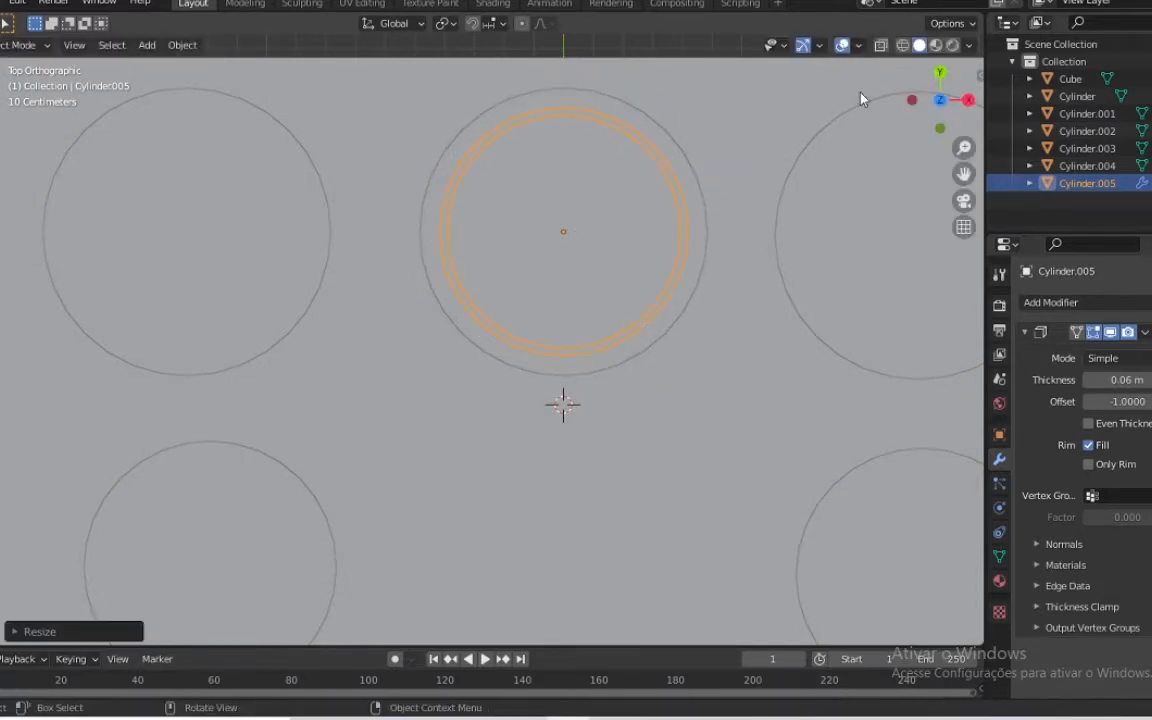
Switch the viewport to wireframe shading and reduce the ring's Solidify thickness to 0.03 m
left_click(904, 45)
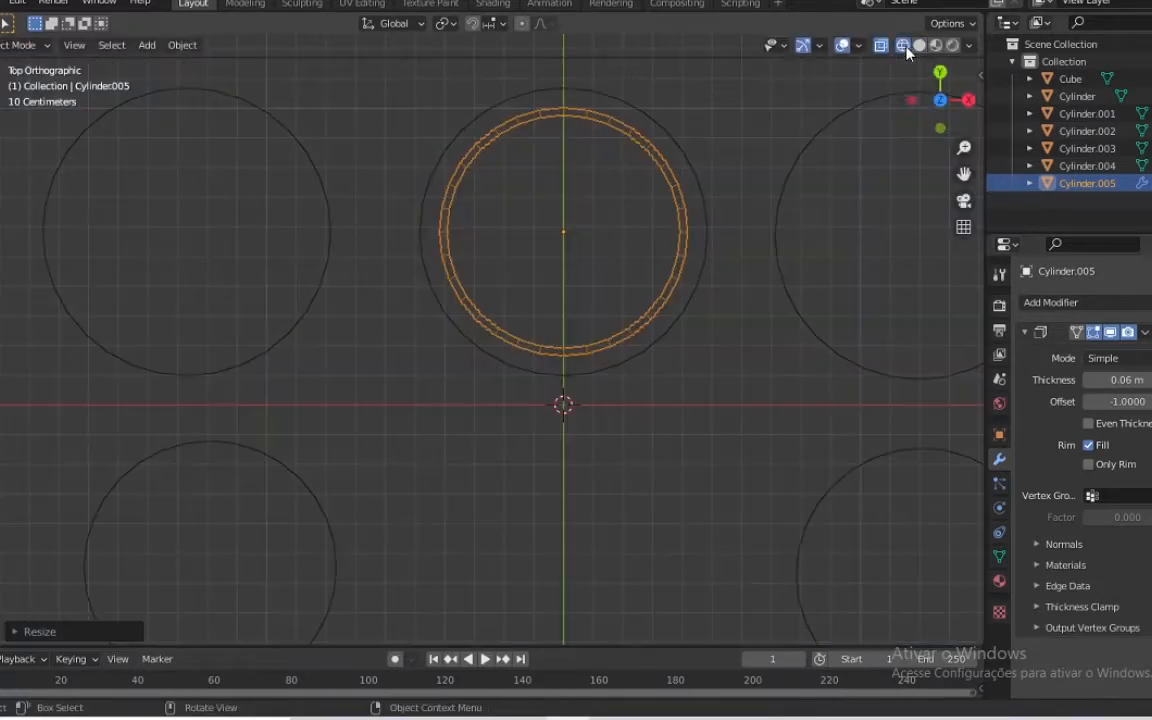
left_click(1090, 381)
left_click(1090, 381)
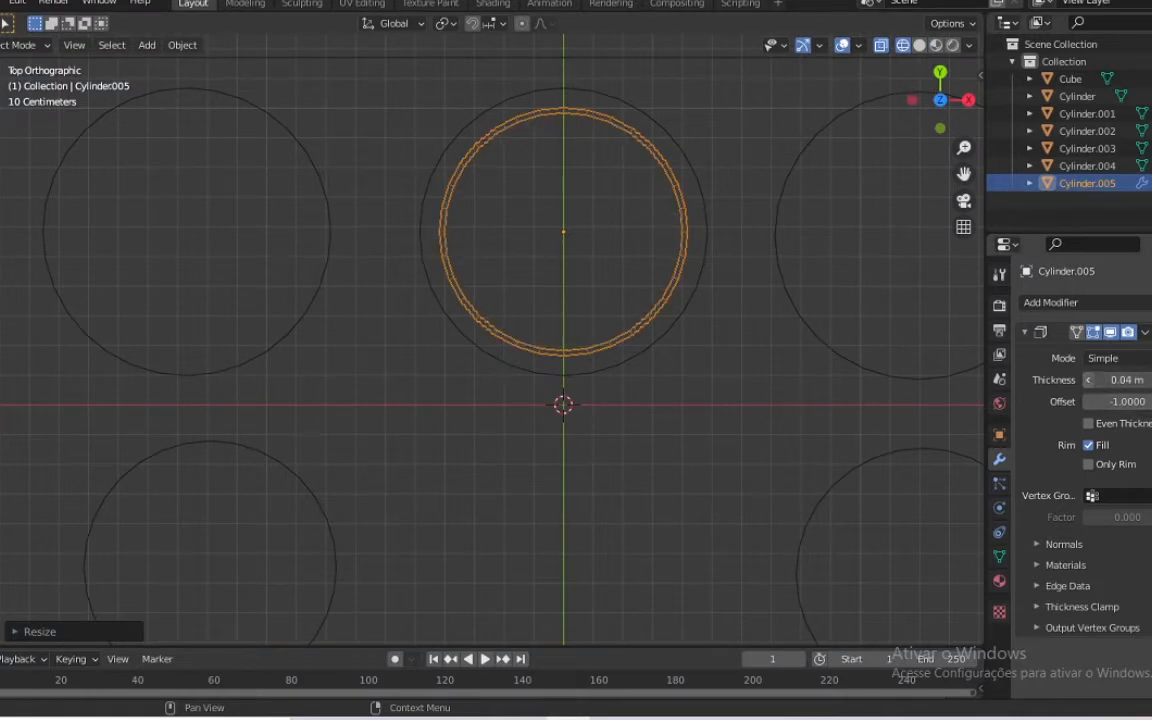
left_click(1090, 381)
scroll(590, 285, "down", 2)
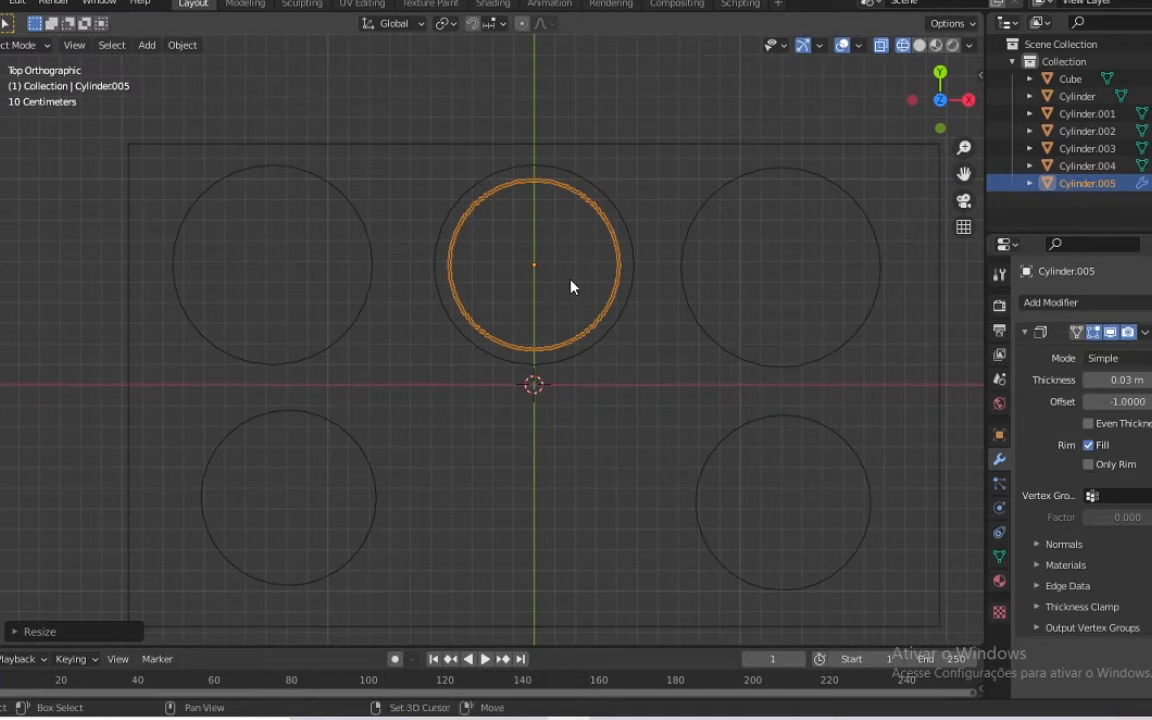
Apply the Solidify modifier to the ring
left_click(1110, 303)
left_click(843, 581)
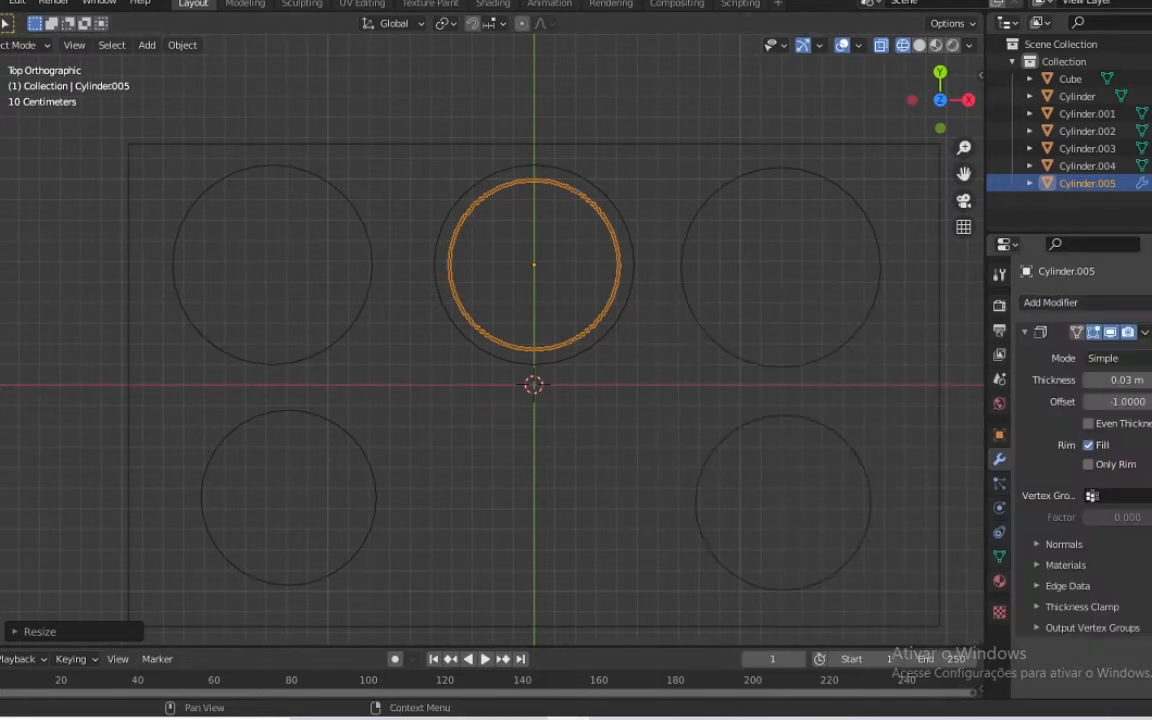
left_click(1145, 332)
left_click(1134, 357)
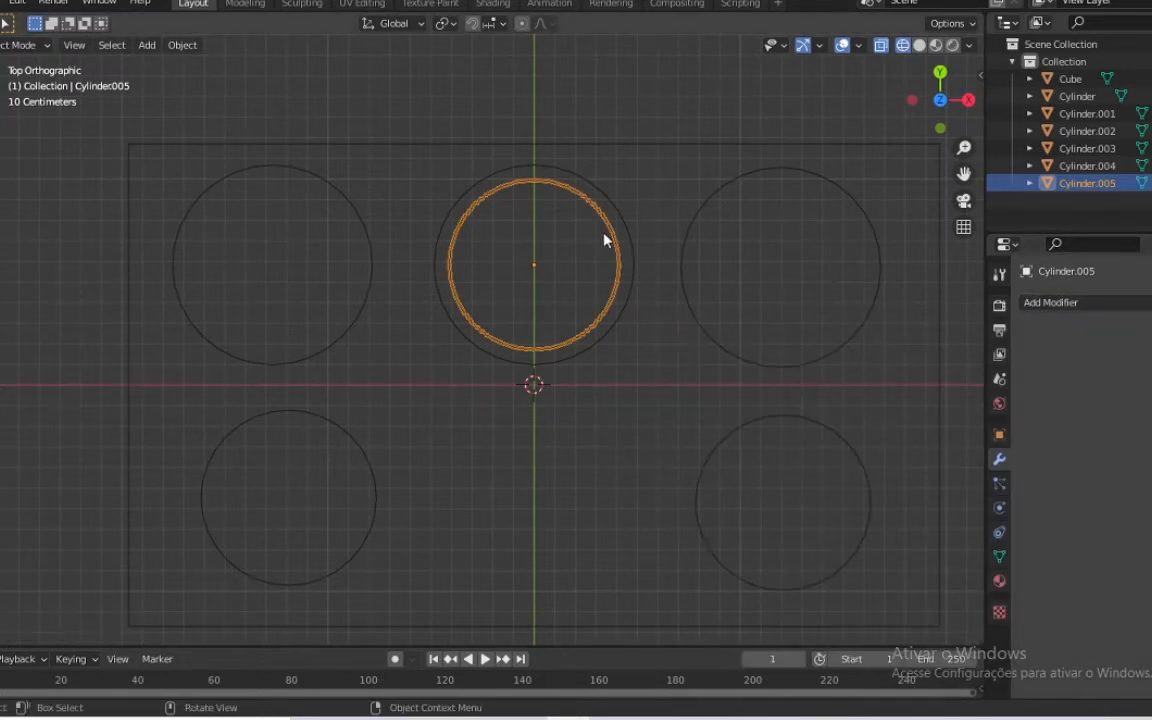
key("shift+d")
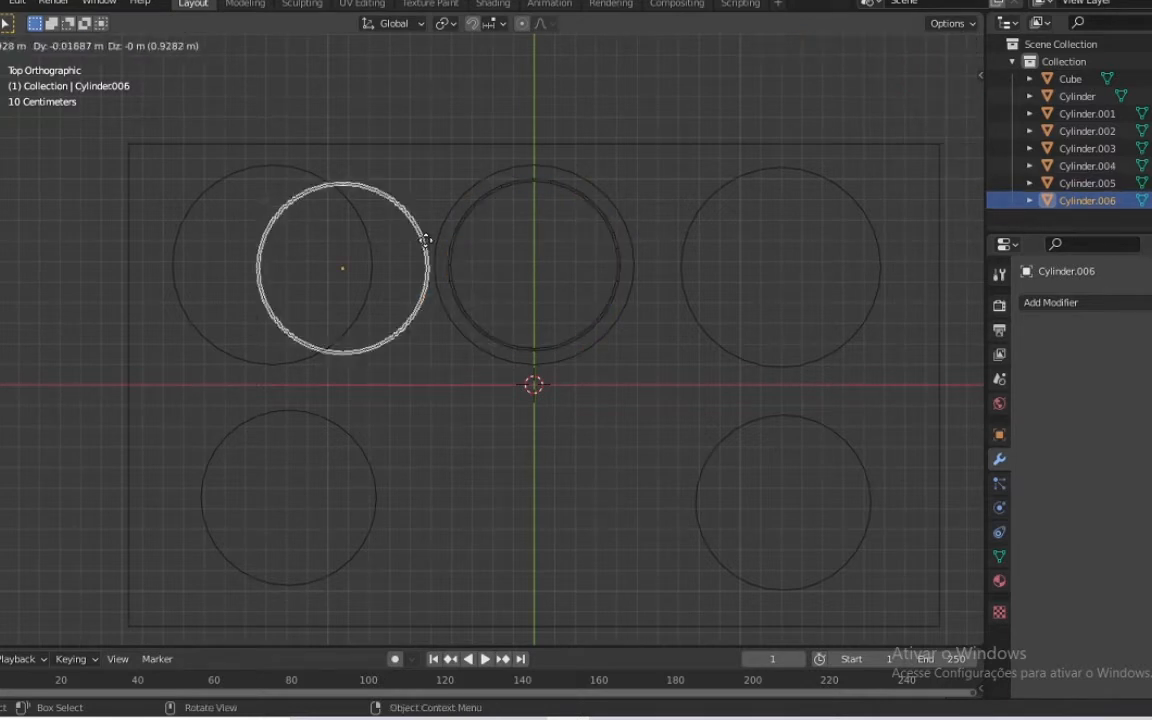
left_click(335, 240)
key("ctrl+z")
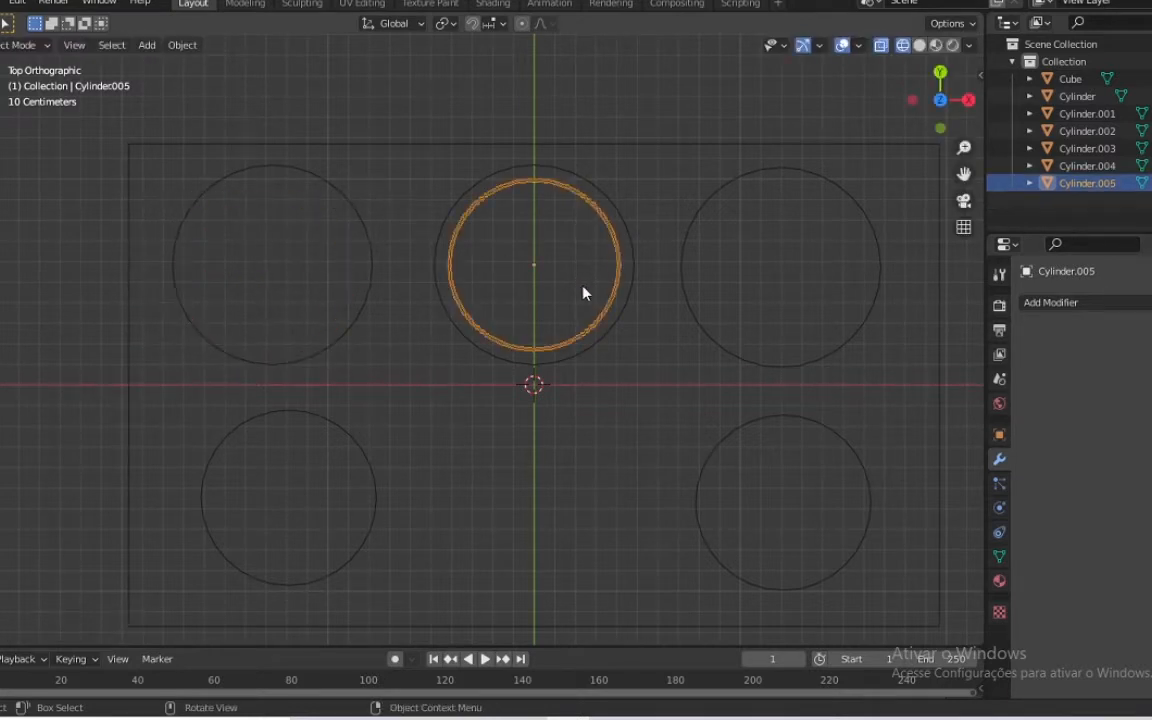
Duplicate the middle disc's ring along the X axis onto the back-left disc and again onto the back-right disc
key("shift+d")
key("x")
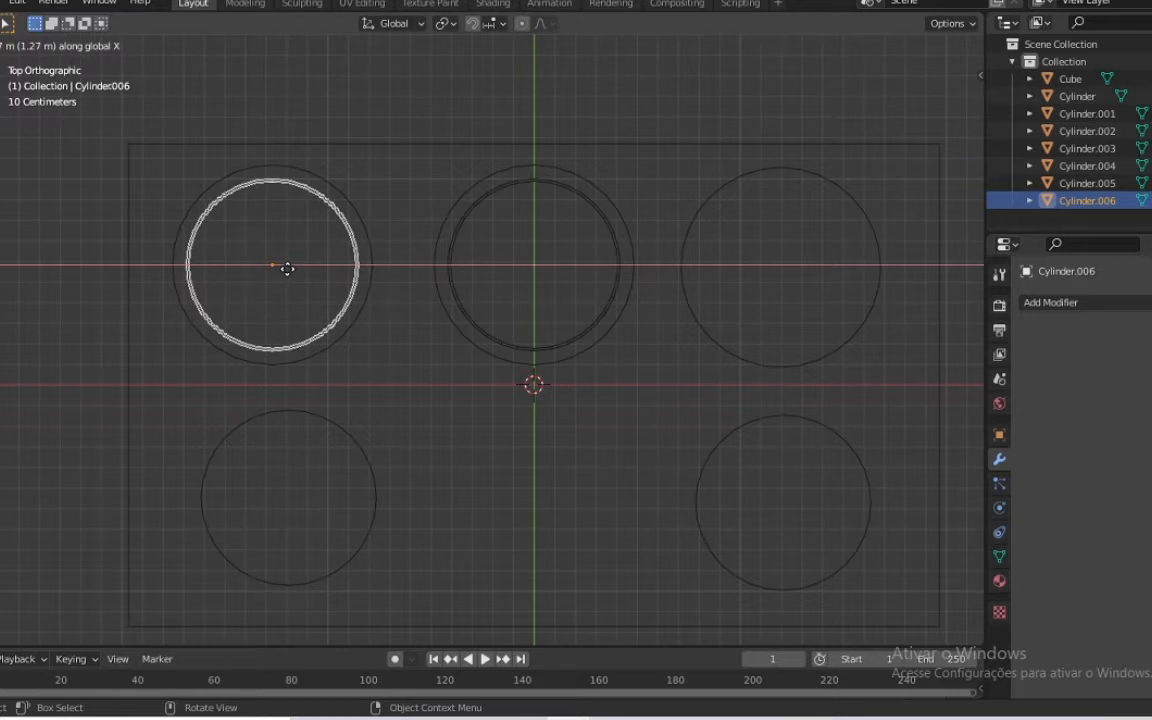
left_click(287, 268)
key("shift+d")
key("x")
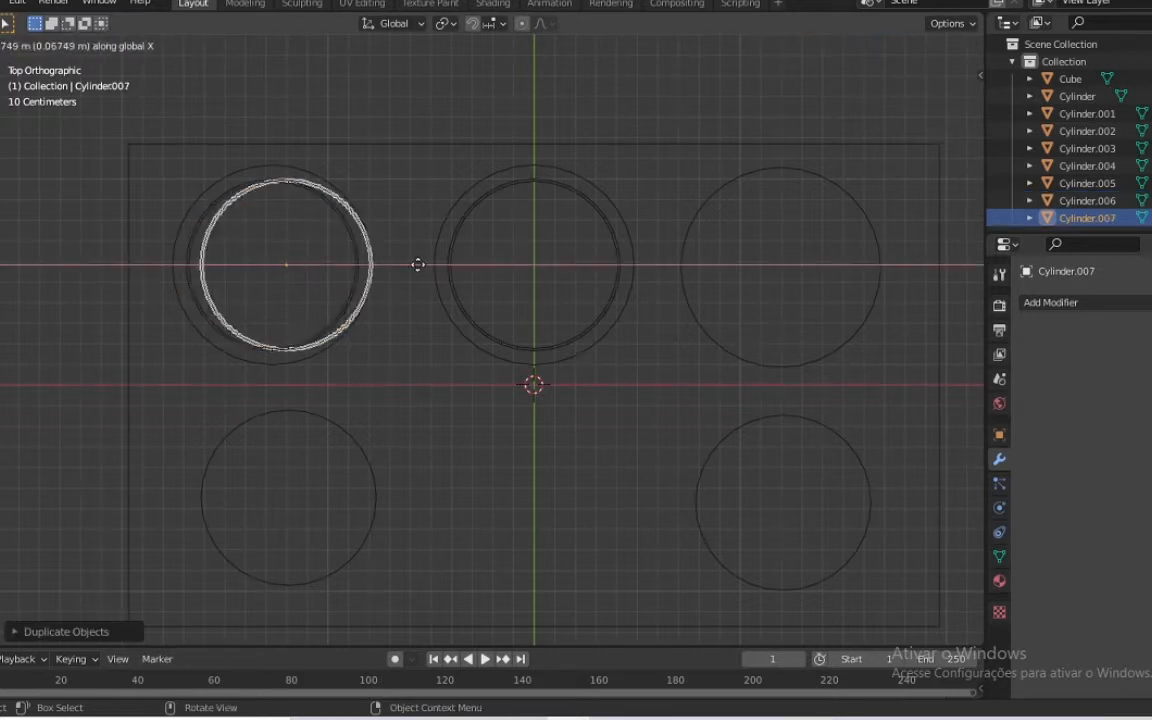
left_click(809, 305)
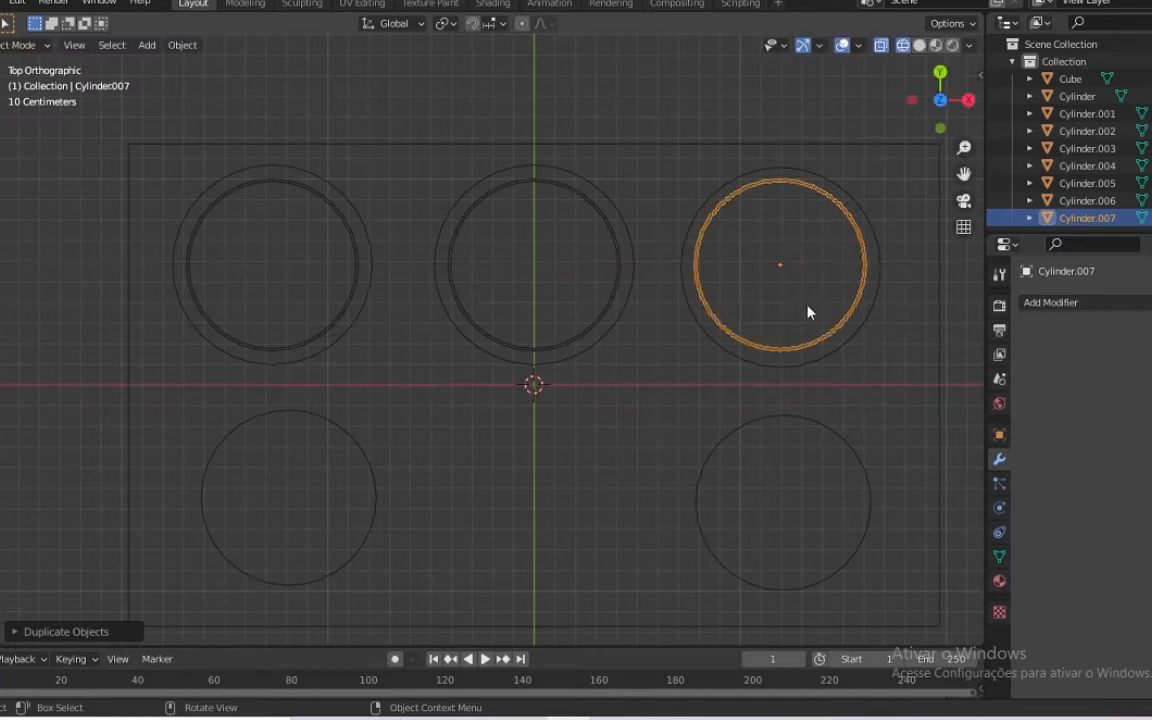
left_click(284, 414)
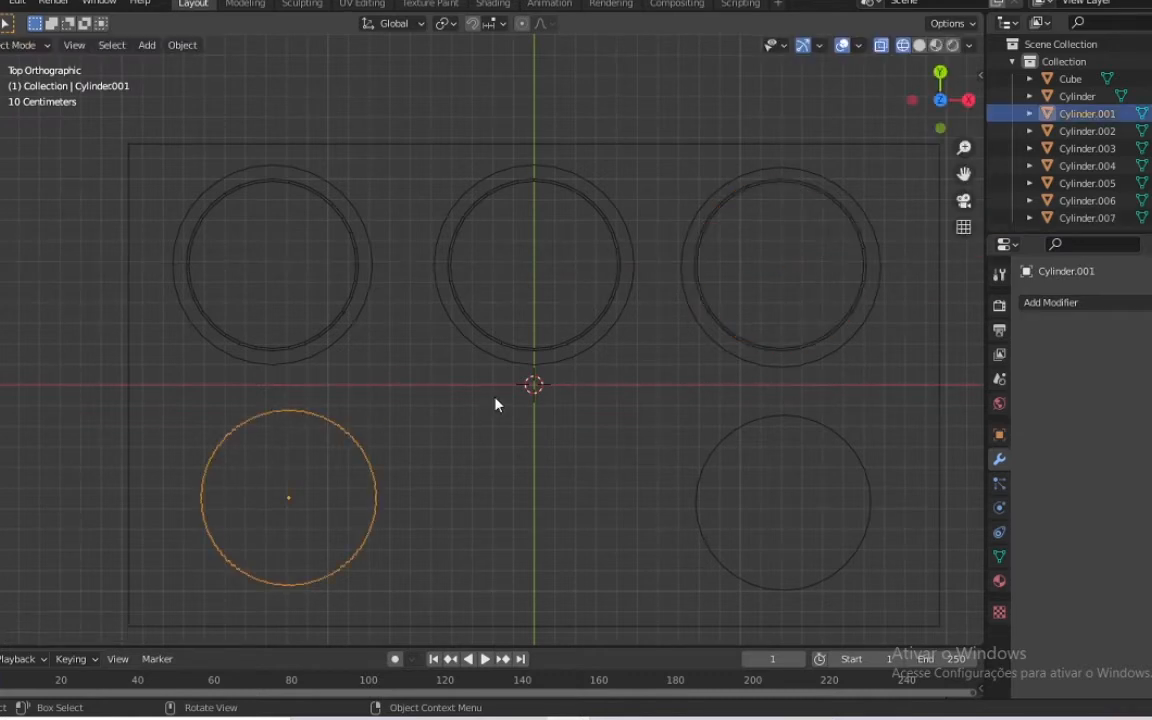
key("shift+d")
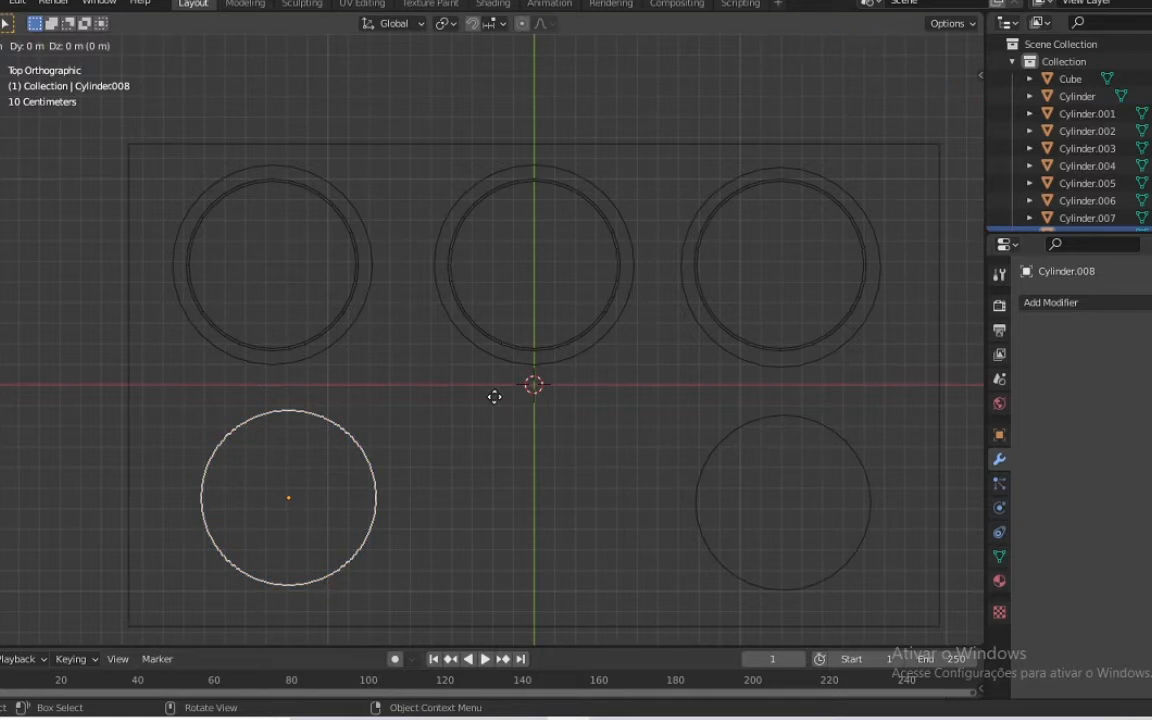
key("s")
key("x")
key("Escape")
key("ctrl+z")
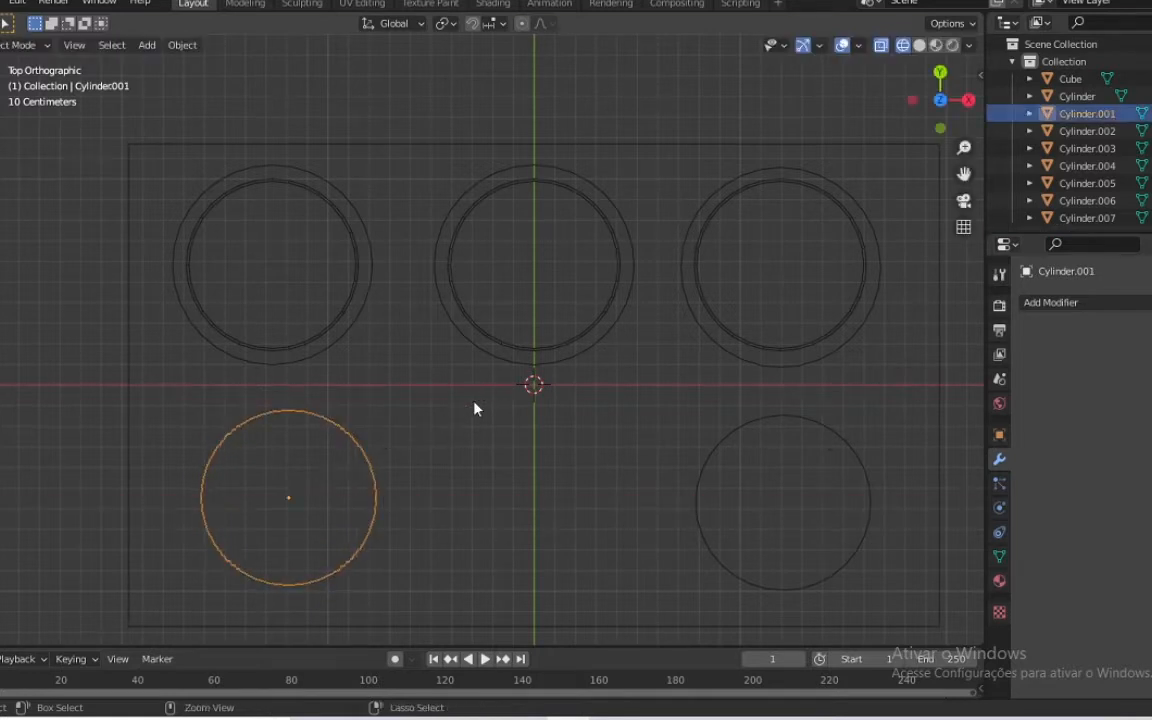
key("s")
left_click(452, 413)
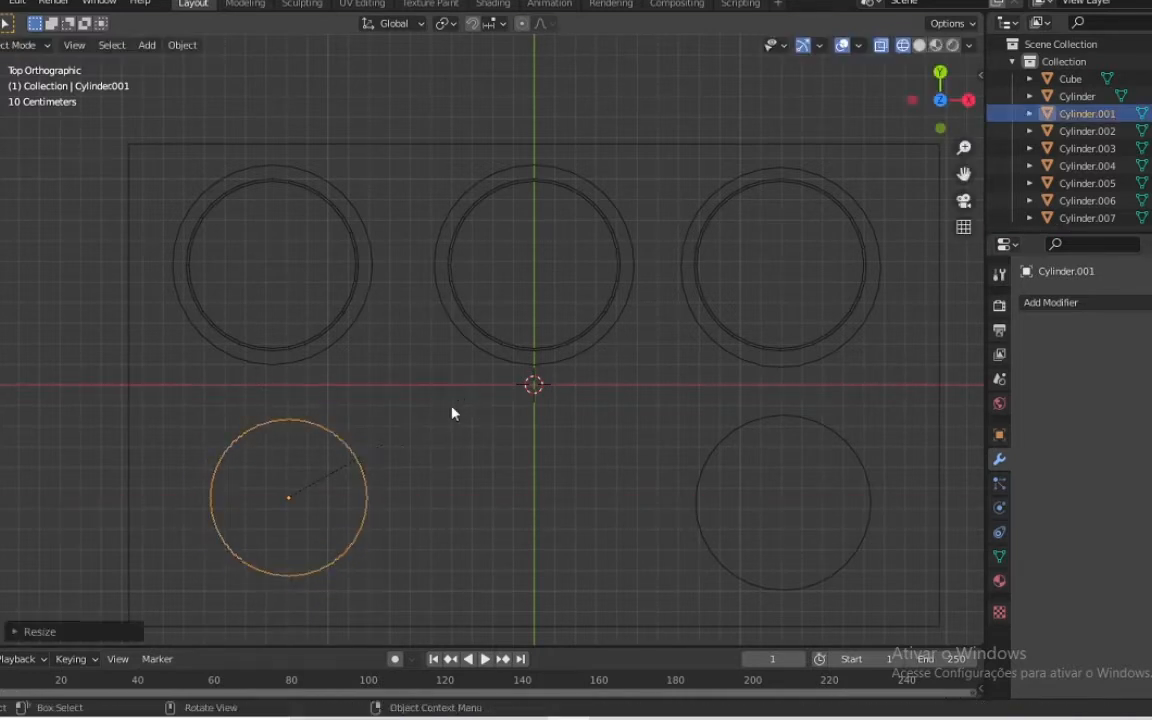
key("ctrl+z")
Duplicate the front-left disc, scale the copy to about 0.84, and raise it along Z slightly above the slab's surface
key("shift+d")
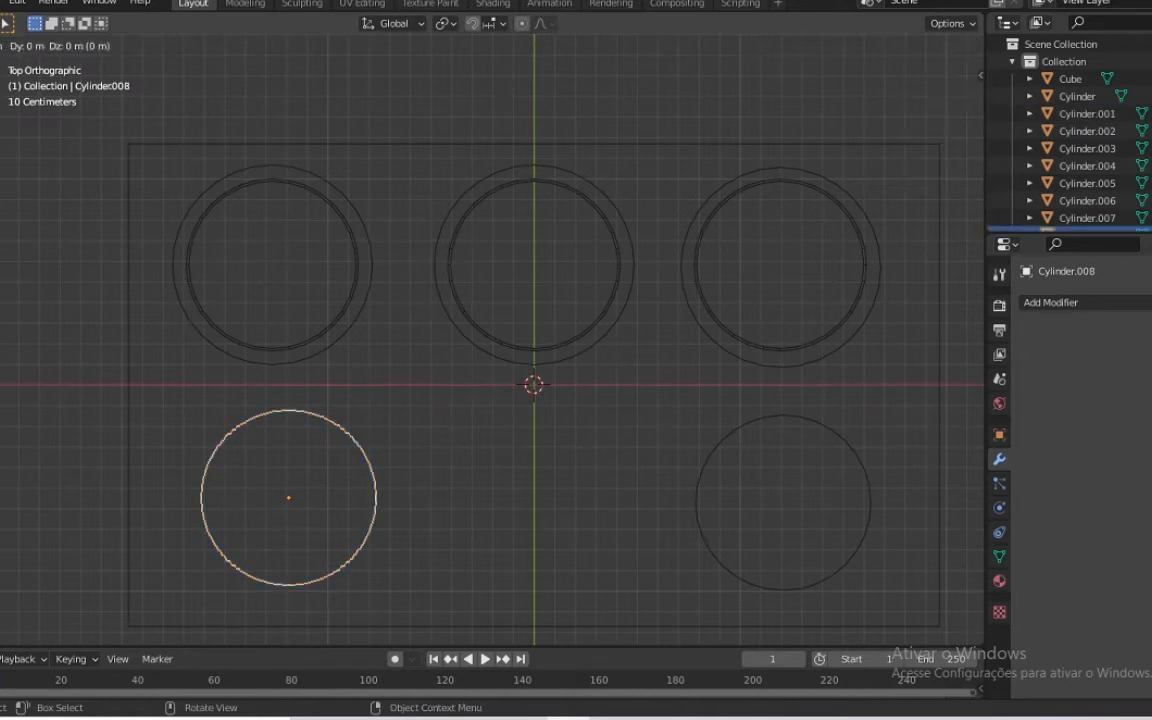
key("s")
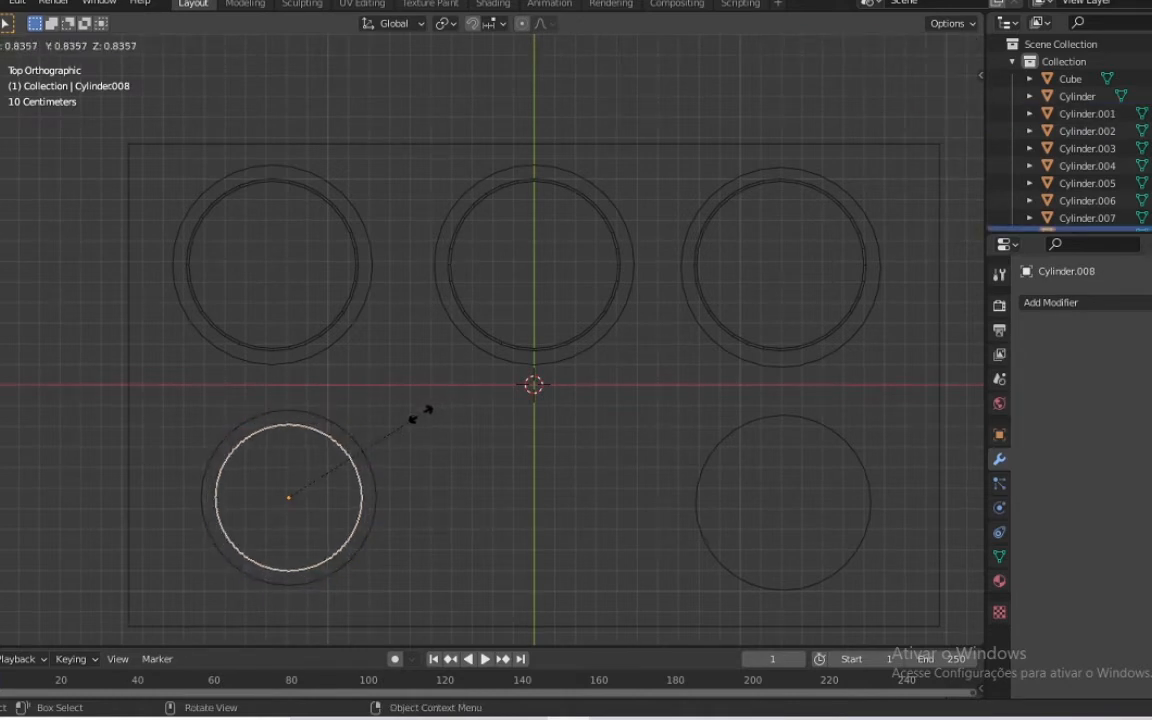
left_click(423, 411)
key("KP_1")
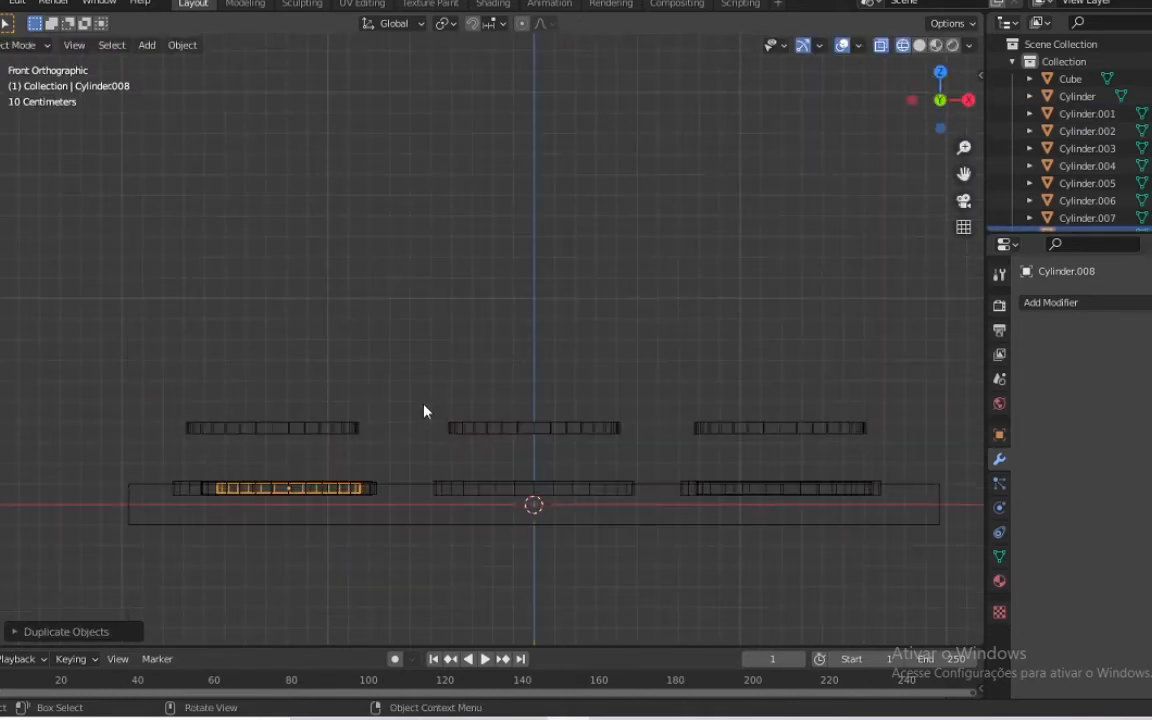
key("g")
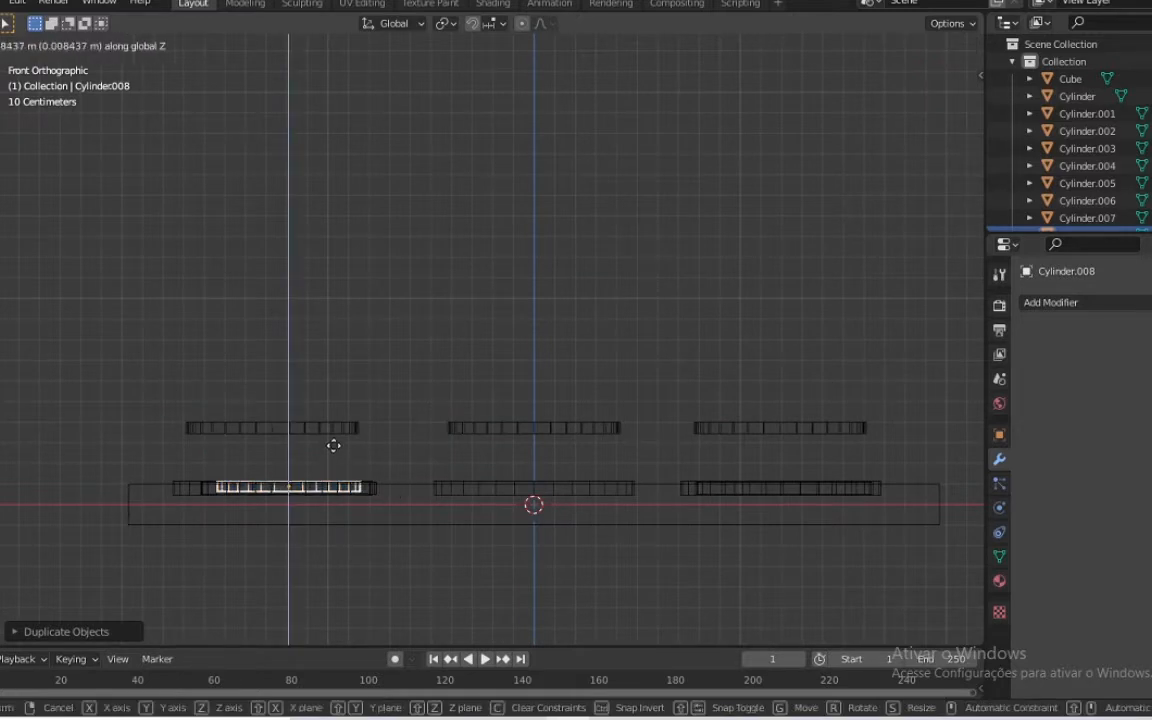
left_click(355, 455)
key("g")
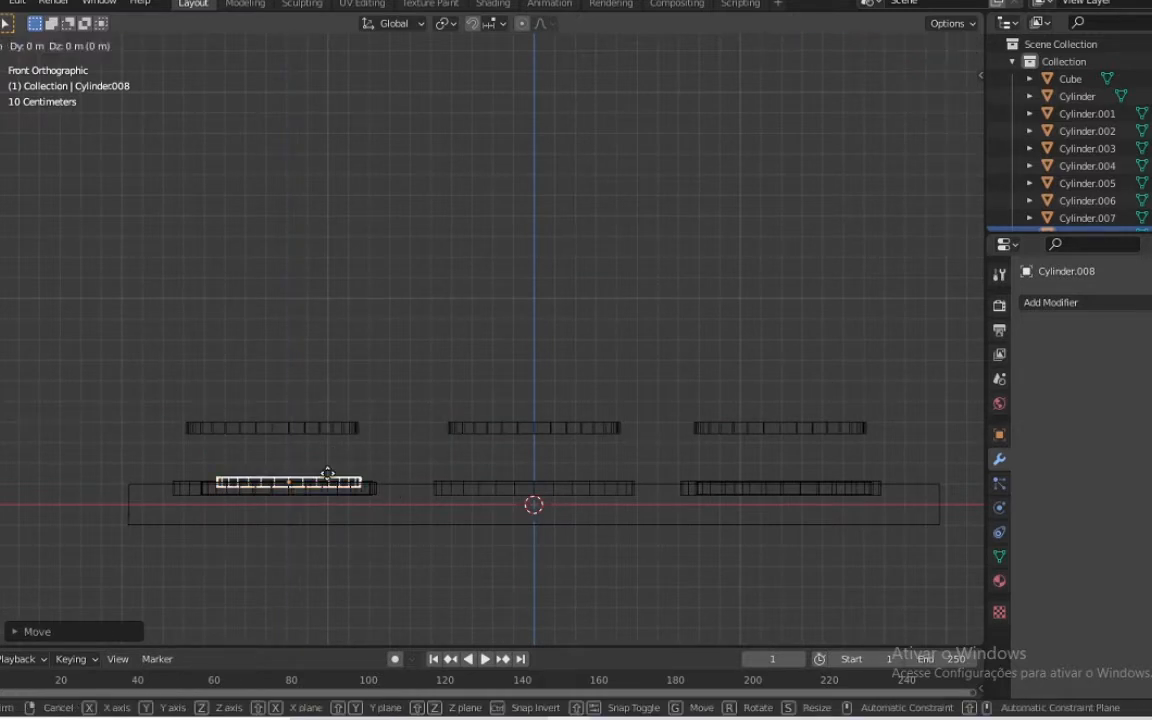
key("x")
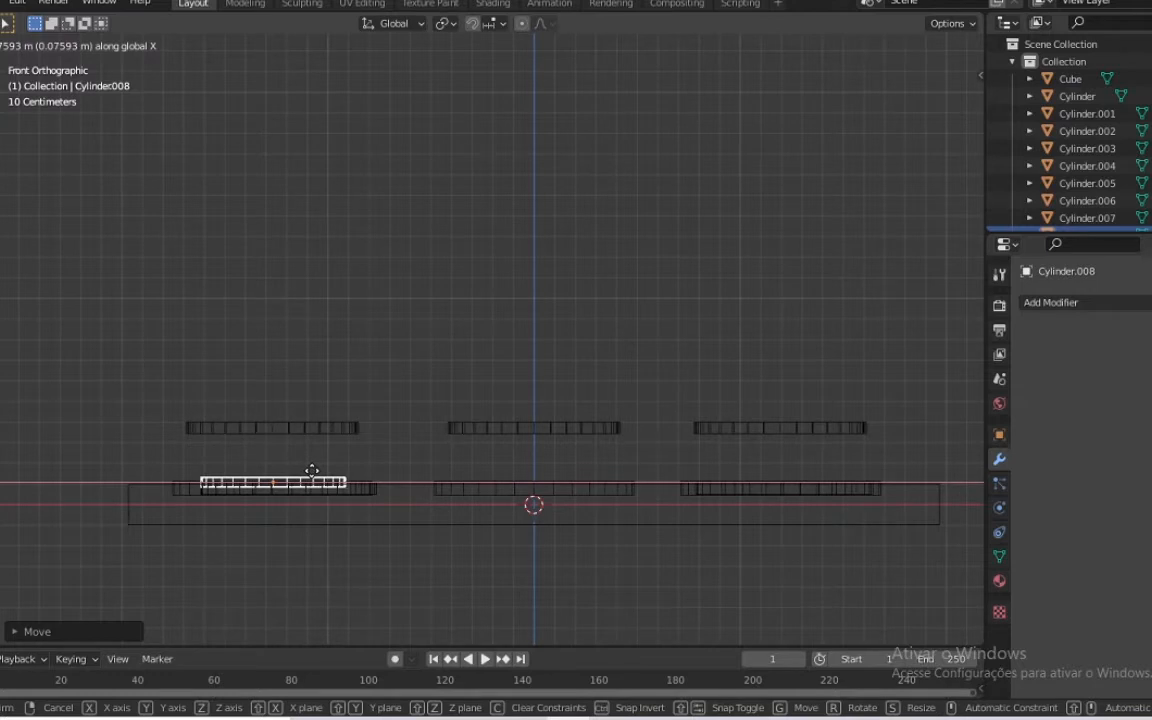
left_click(314, 474)
key("KP_7")
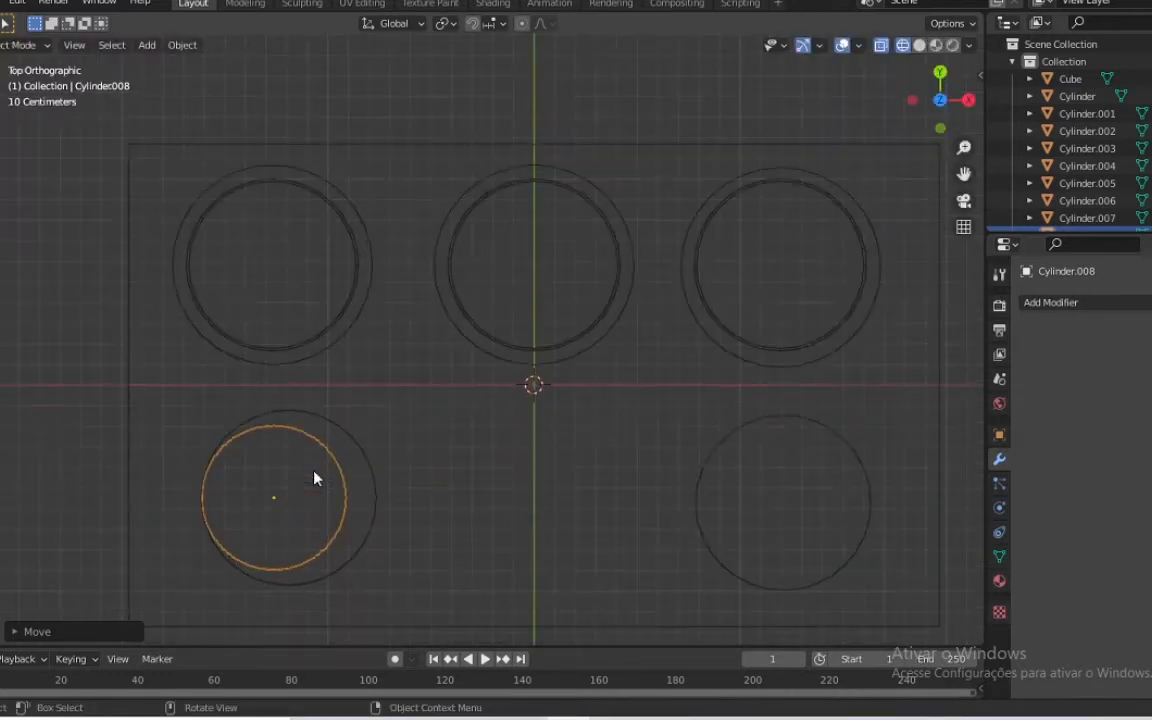
key("ctrl+z")
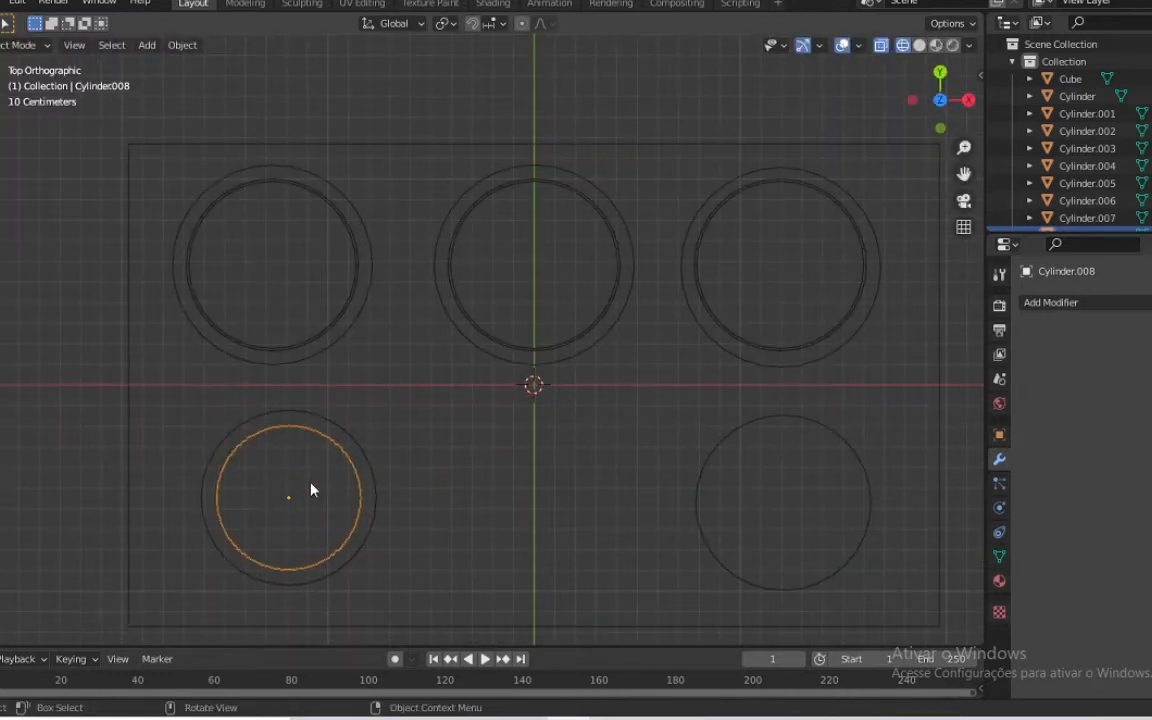
Delete the top cap face of the smaller disc copy in Edit Mode
key("Tab")
left_click(321, 496)
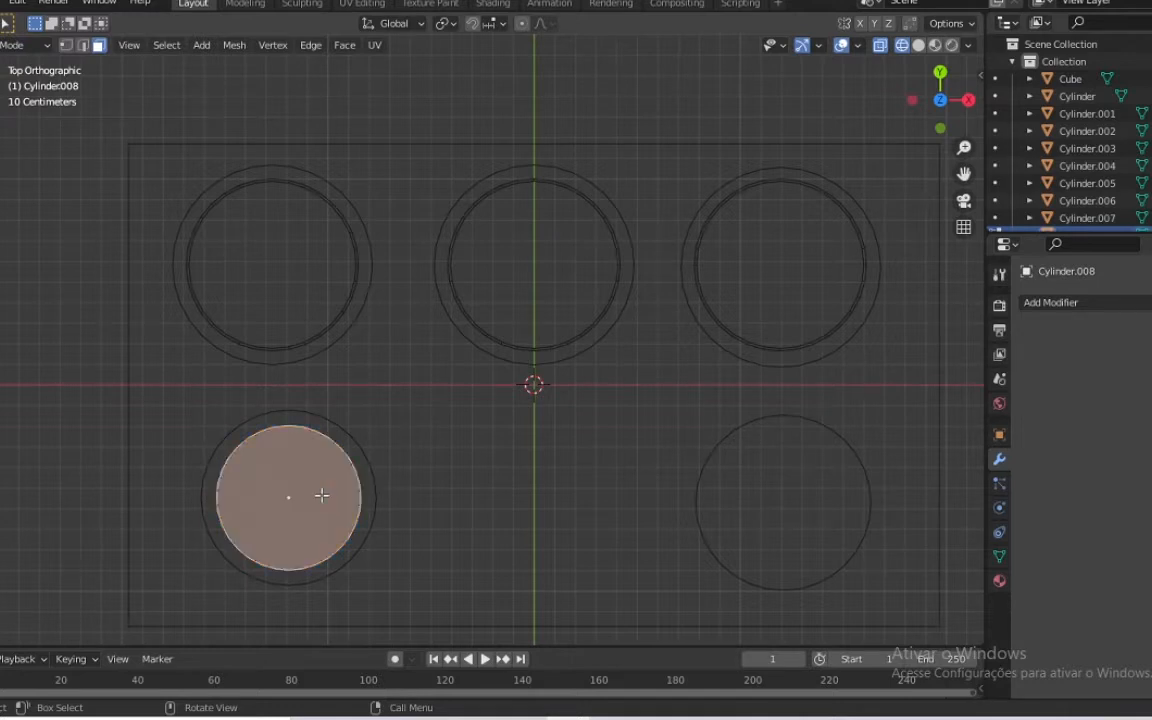
mouse_move(940, 92)
left_mouse_down()
mouse_move(932, 42)
mouse_move(952, 20)
left_mouse_up()
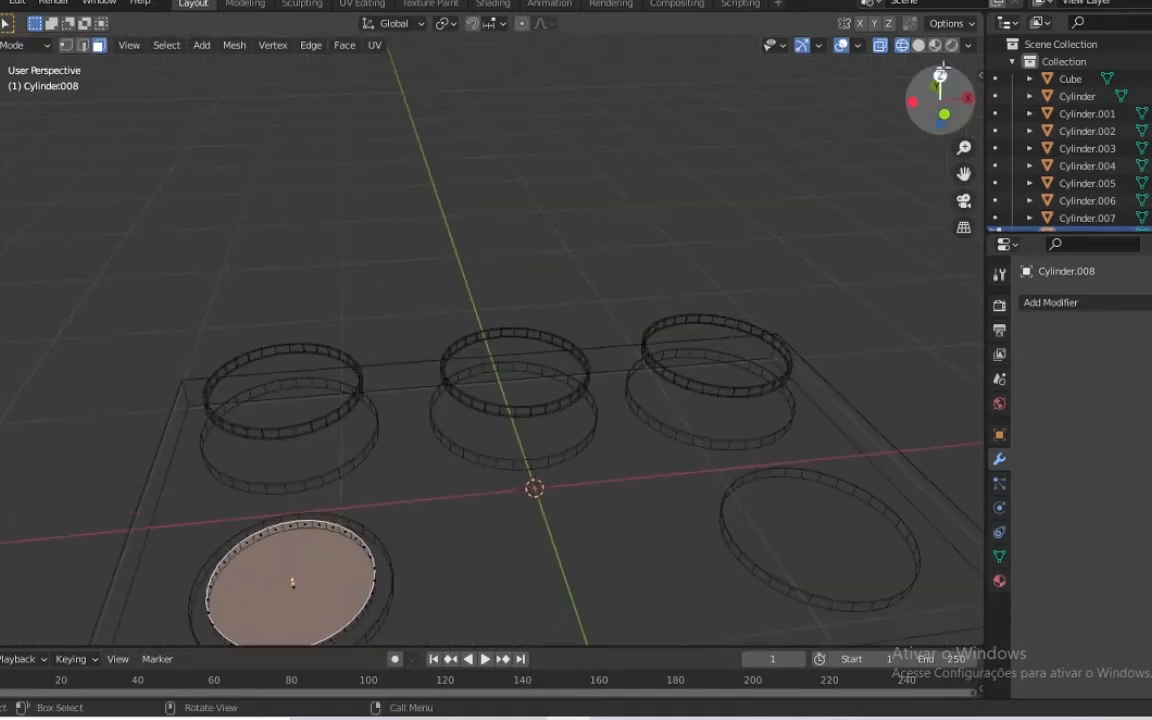
left_click(918, 46)
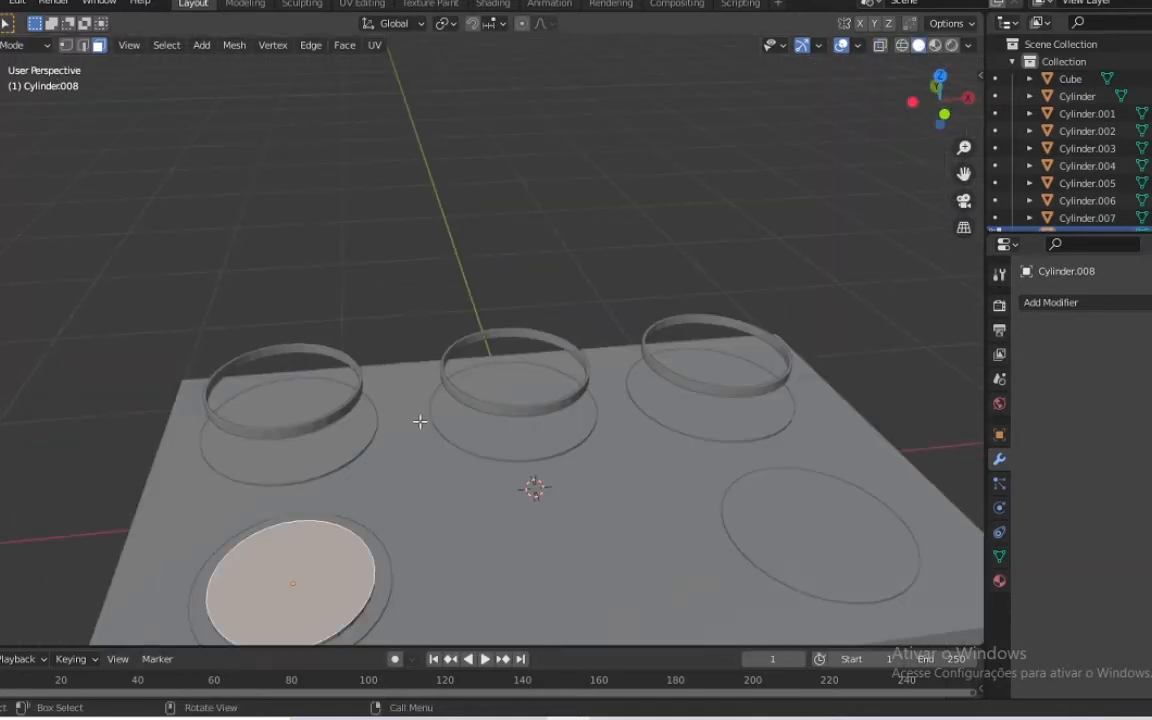
key("x")
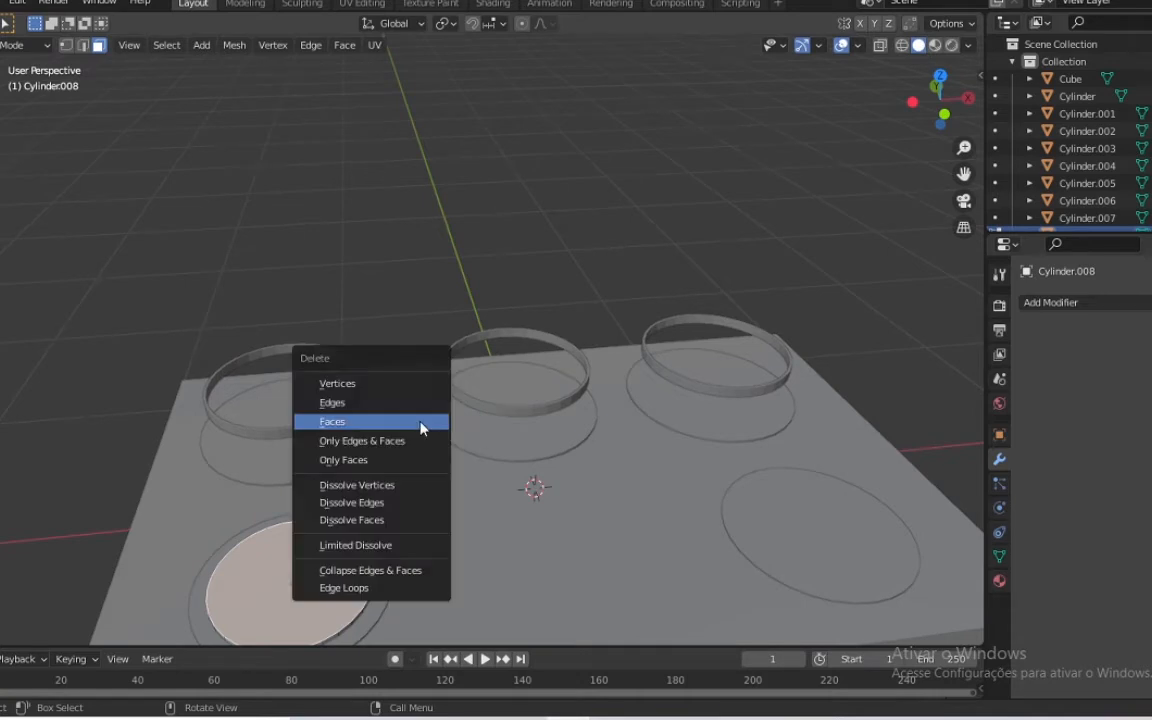
left_click(420, 428)
Delete the bottom cap face of the smaller disc copy, leaving only its open rim, using wireframe shading to check it
left_click_drag(935, 95, 953, 166)
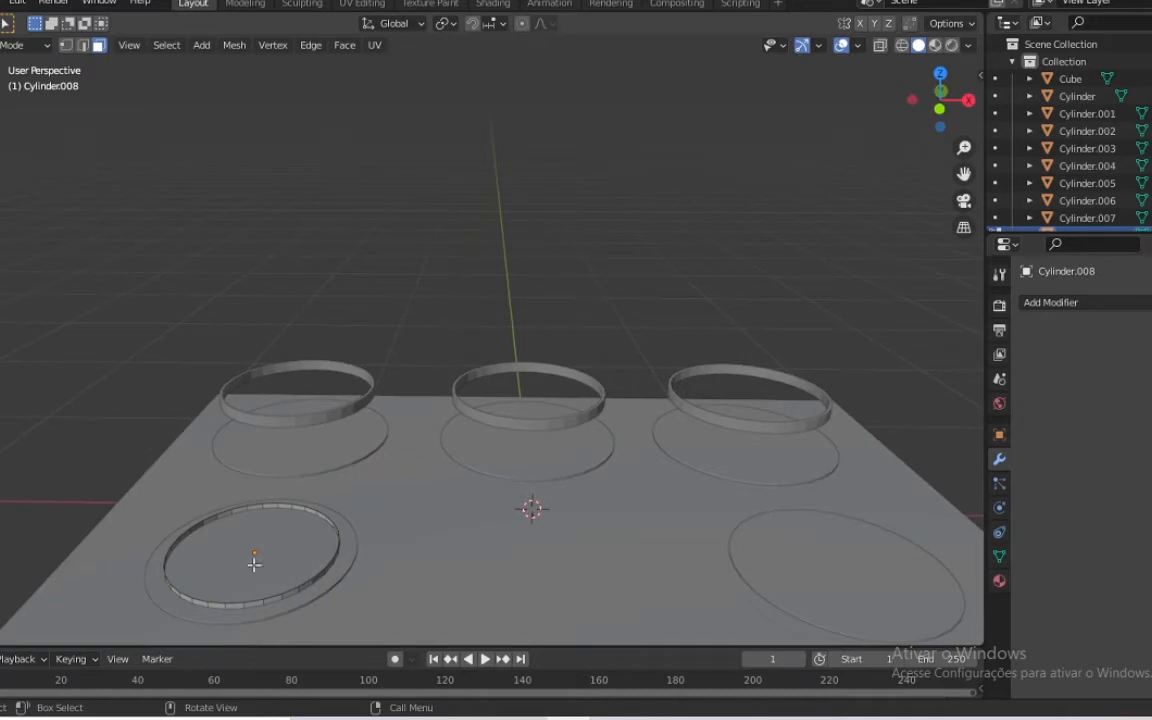
key("shift+z")
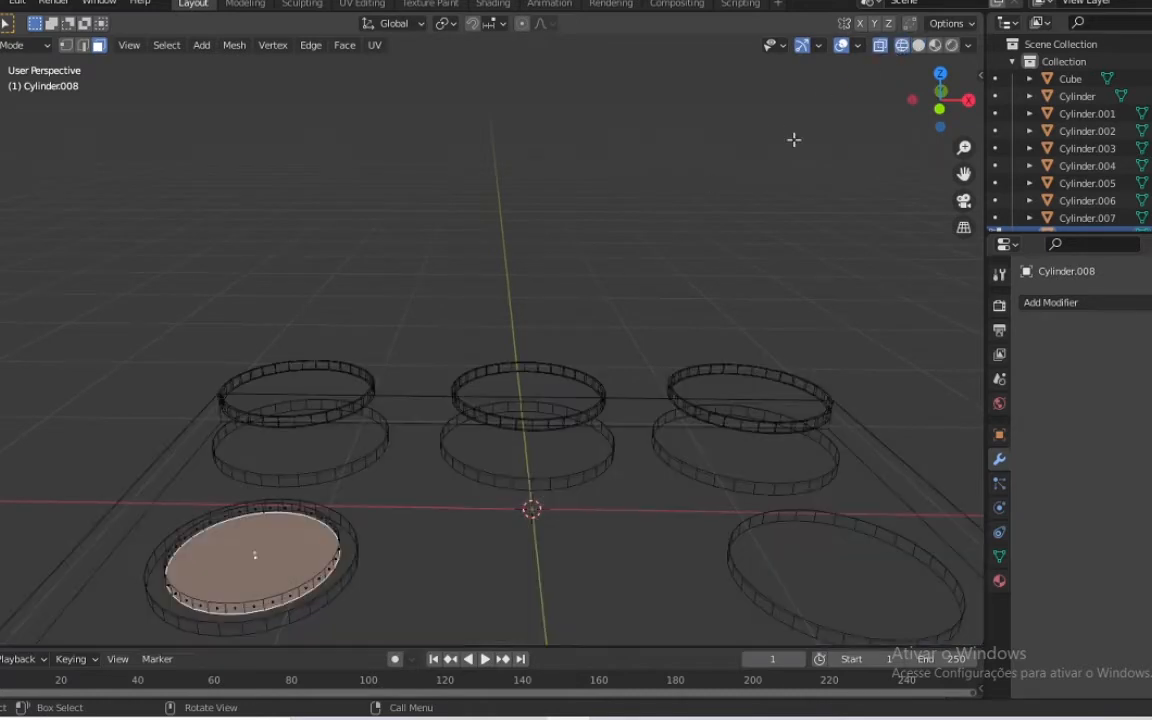
key("x")
left_click(536, 303)
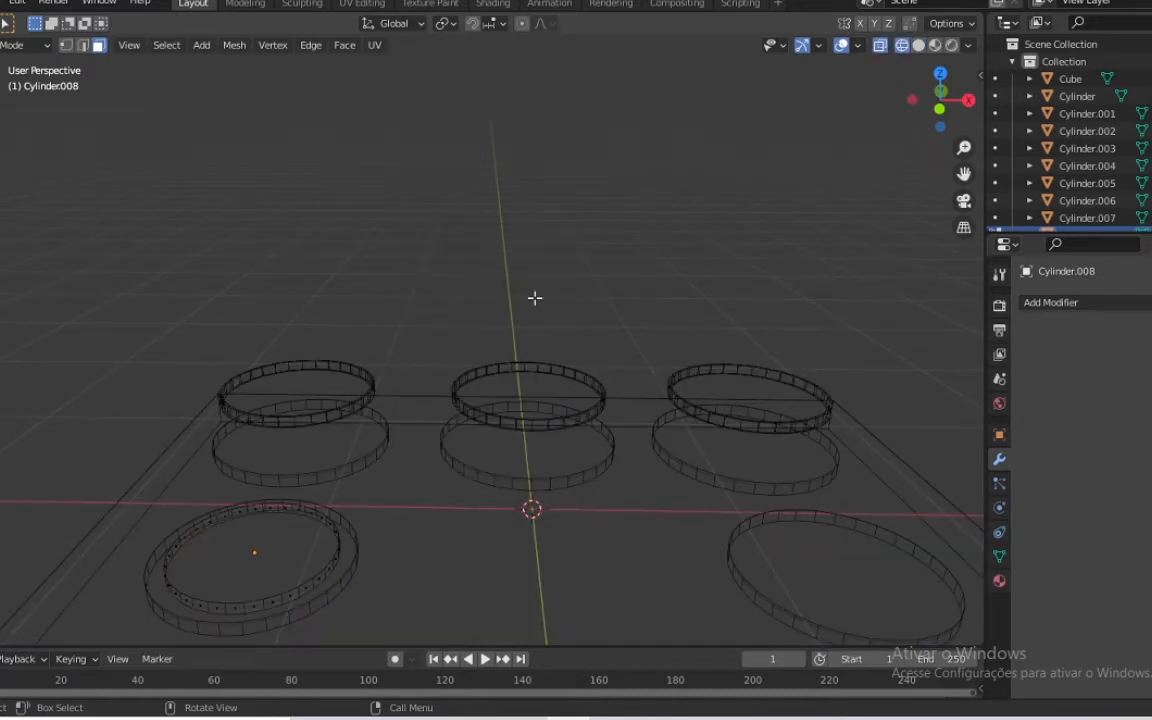
key("shift+z")
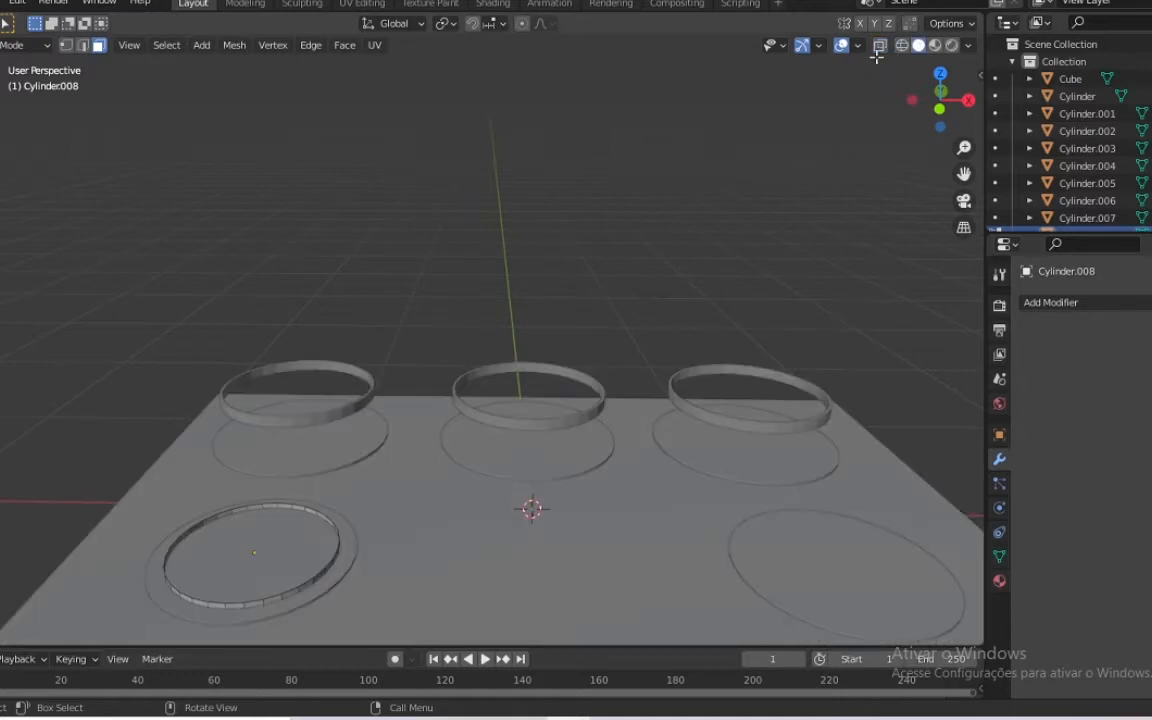
Add a Solidify modifier to the open rim and set its thickness to 0.04 m
left_click(1052, 306)
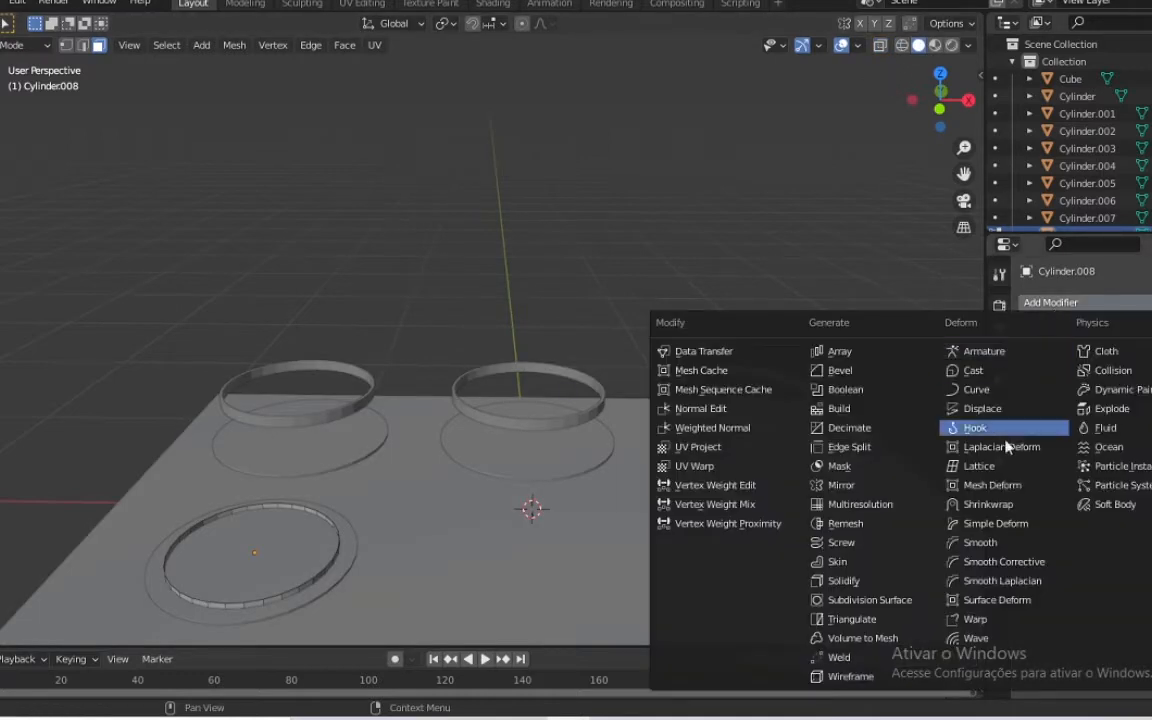
left_click(879, 580)
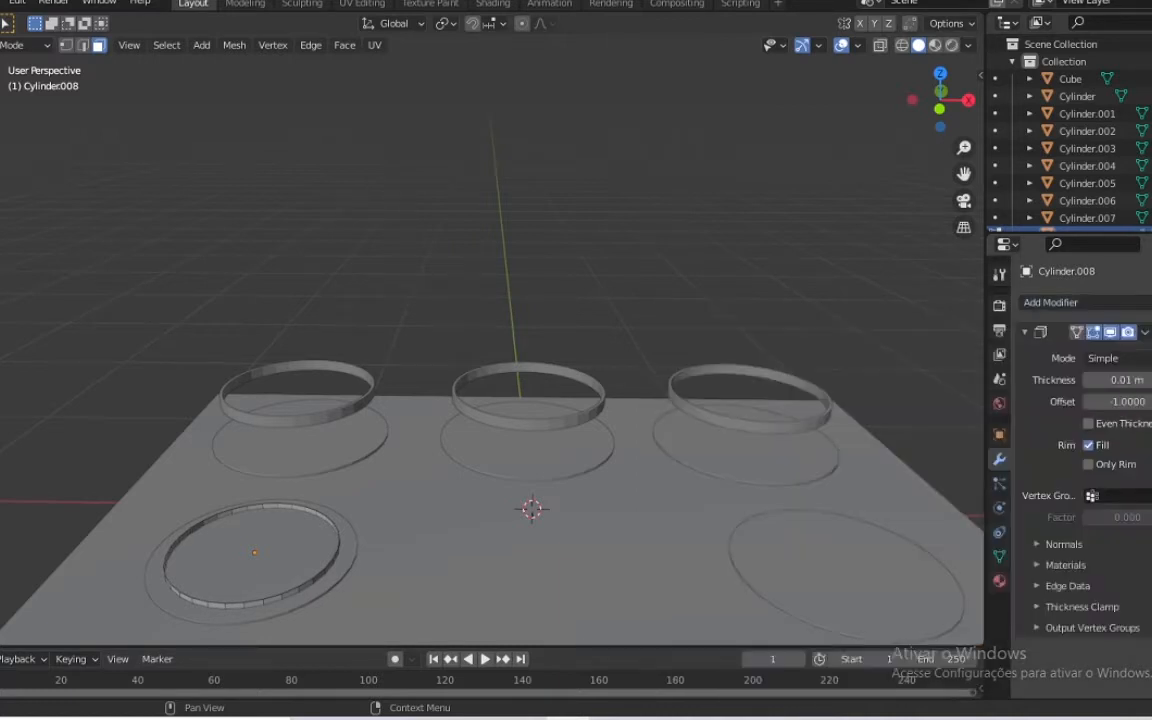
left_click(1150, 380)
left_click(1150, 380)
left_click(1150, 380)
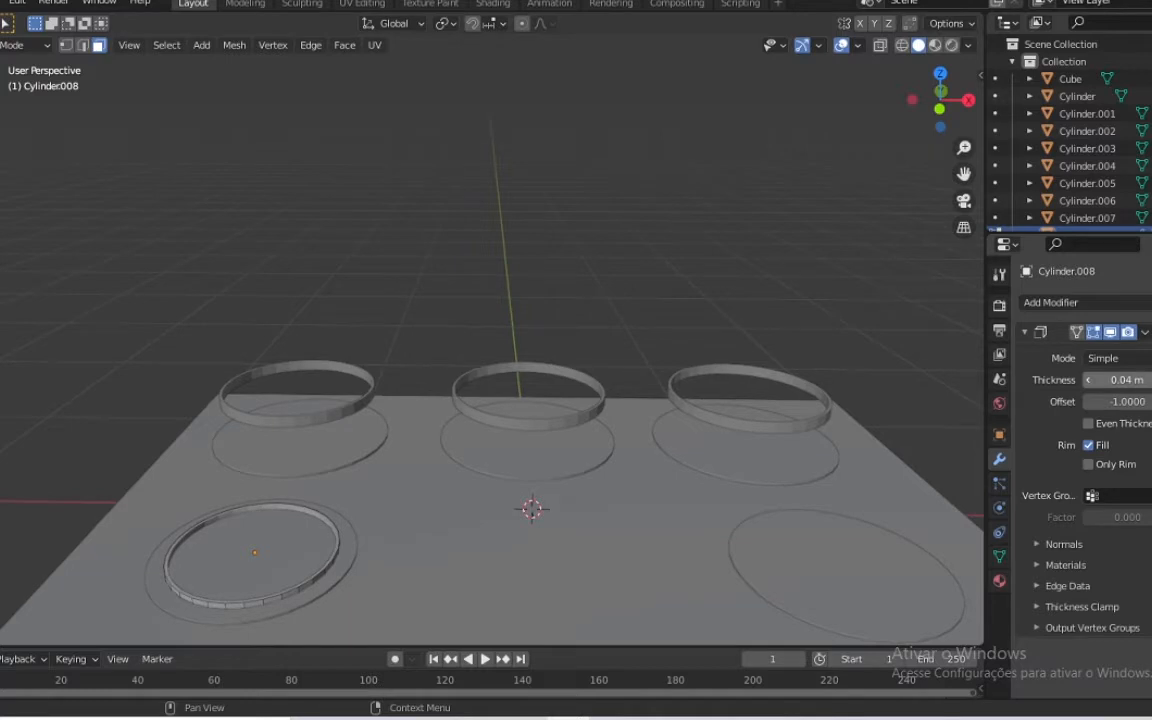
Return to Object Mode and apply the Solidify modifier to the front-left ring
key("Tab")
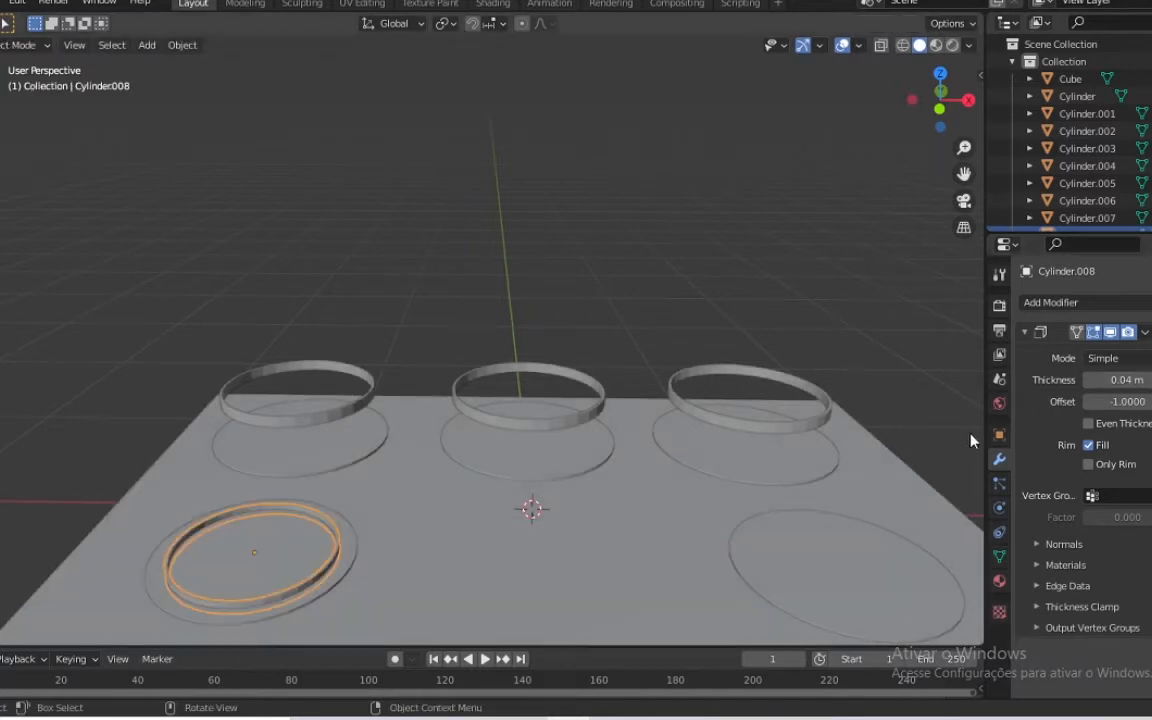
left_click(1145, 332)
left_click(1131, 355)
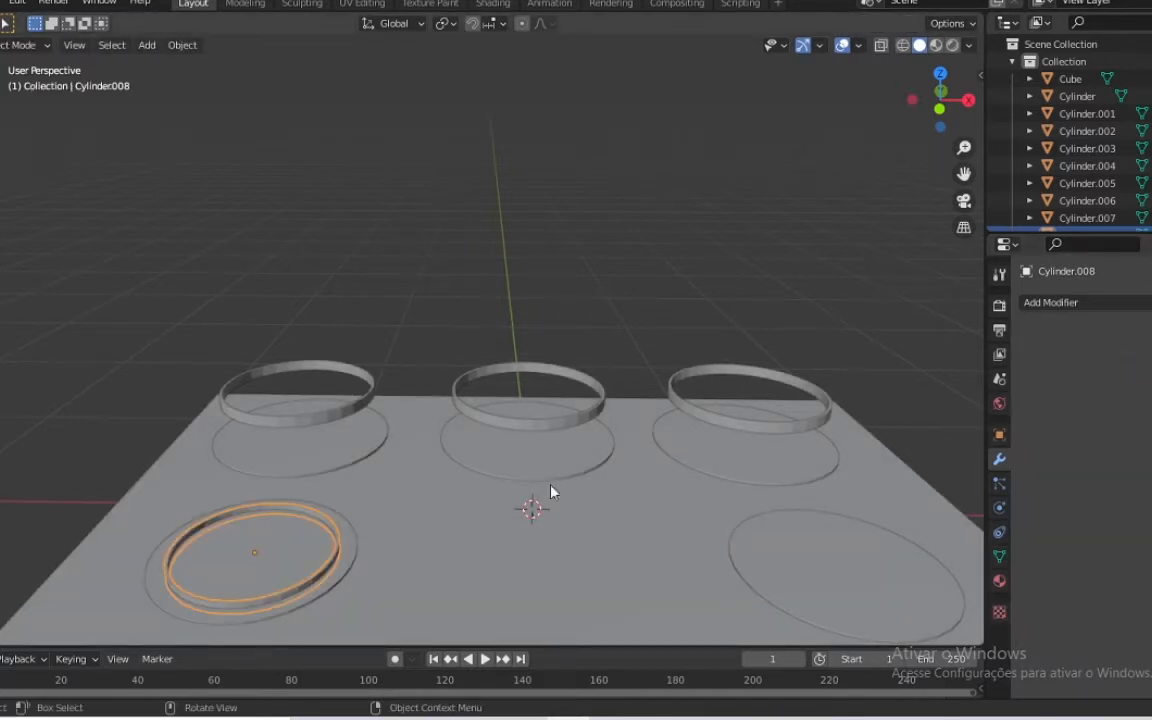
Duplicate the front-left ring along the X axis onto the front-right disc in top view
key("KP_5")
key("KP_7")
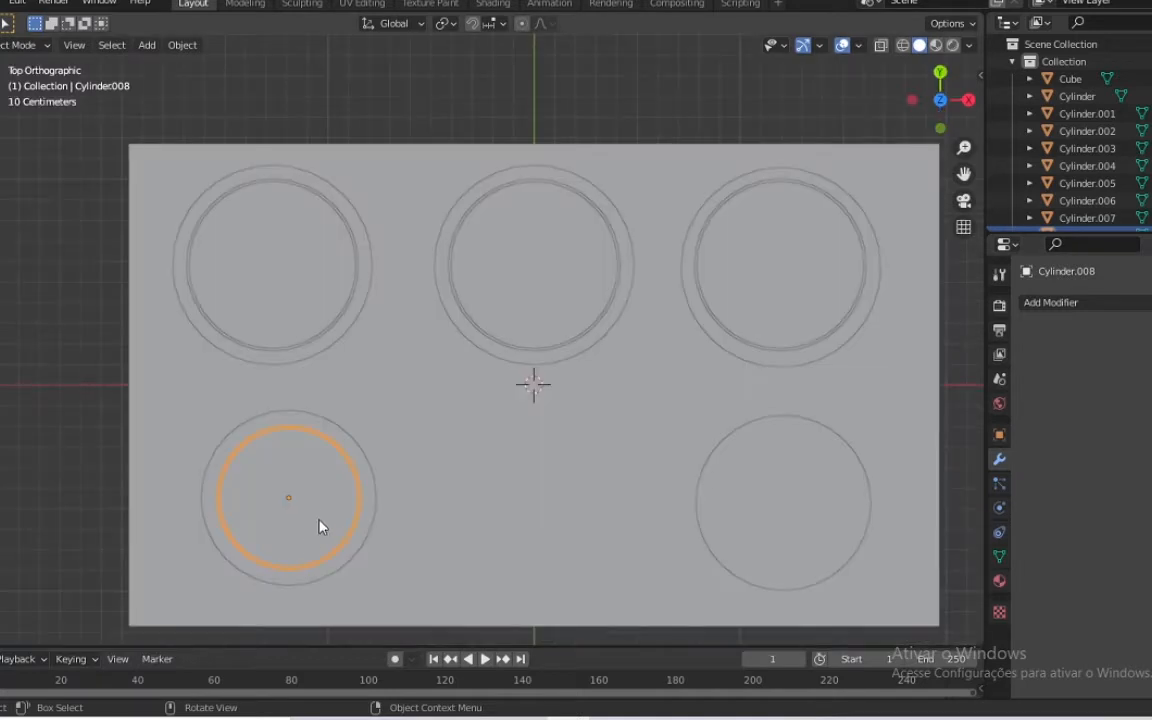
key("shift+d")
key("x")
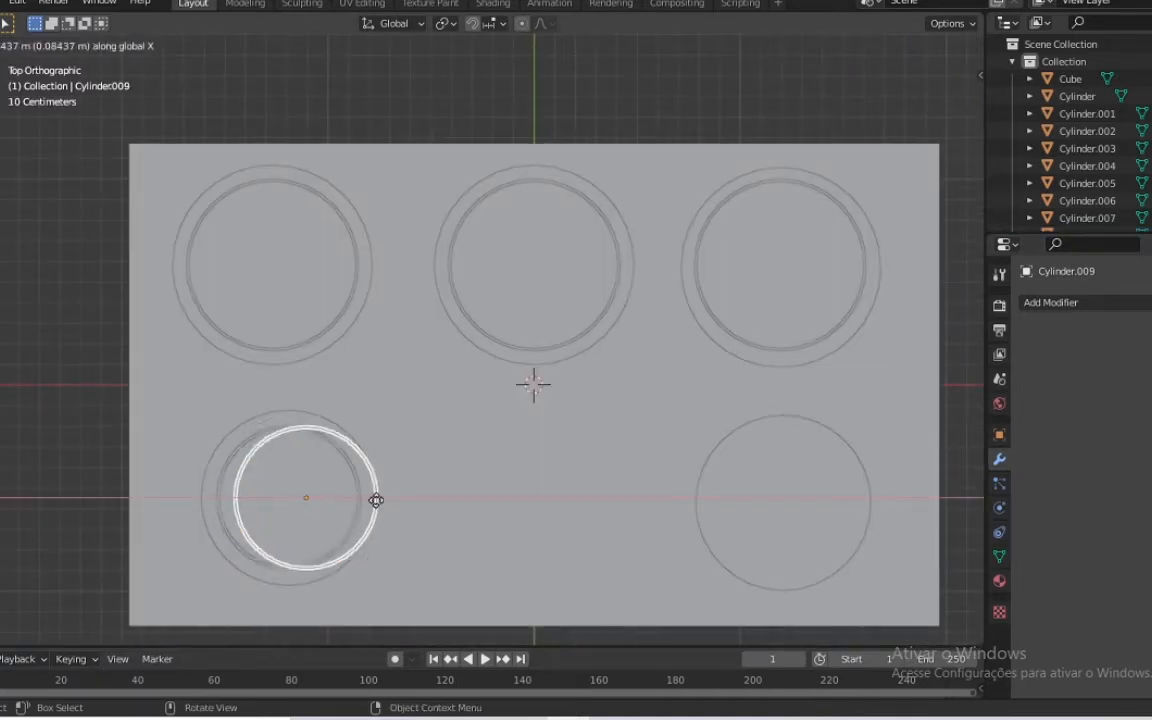
left_click(812, 509)
Move the front-right disc slightly back along the Y axis so it is centred around its ring
left_click(812, 578)
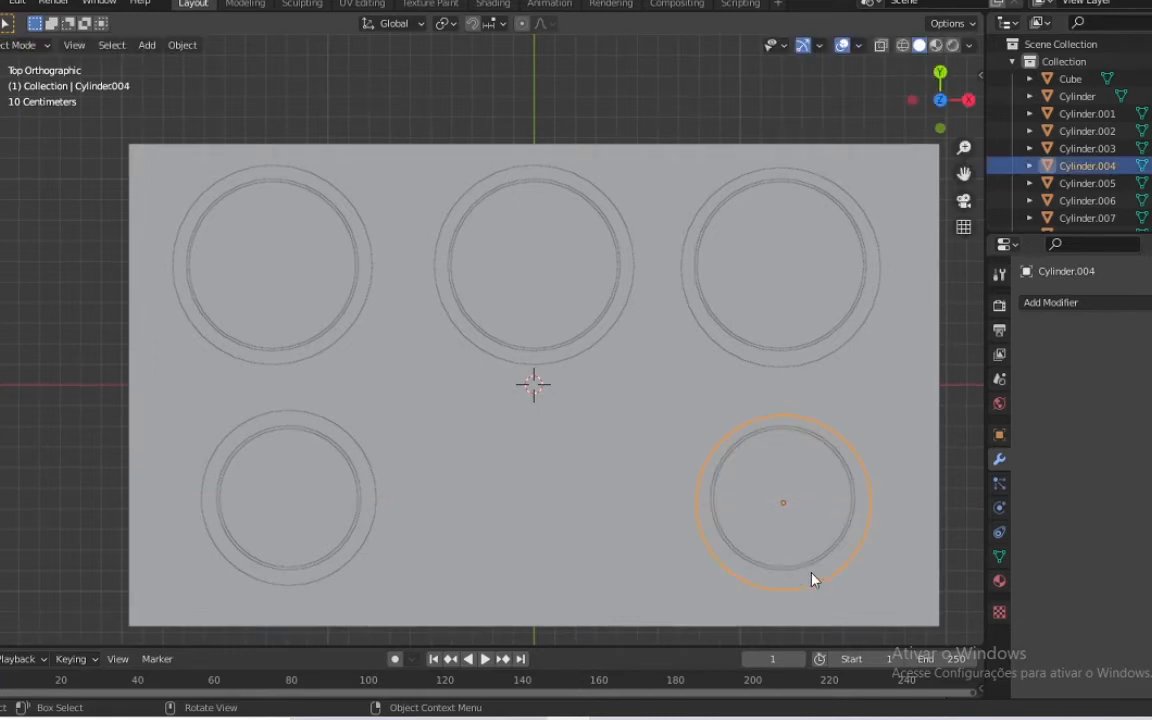
key("g")
key("z")
left_click(812, 578)
key("g")
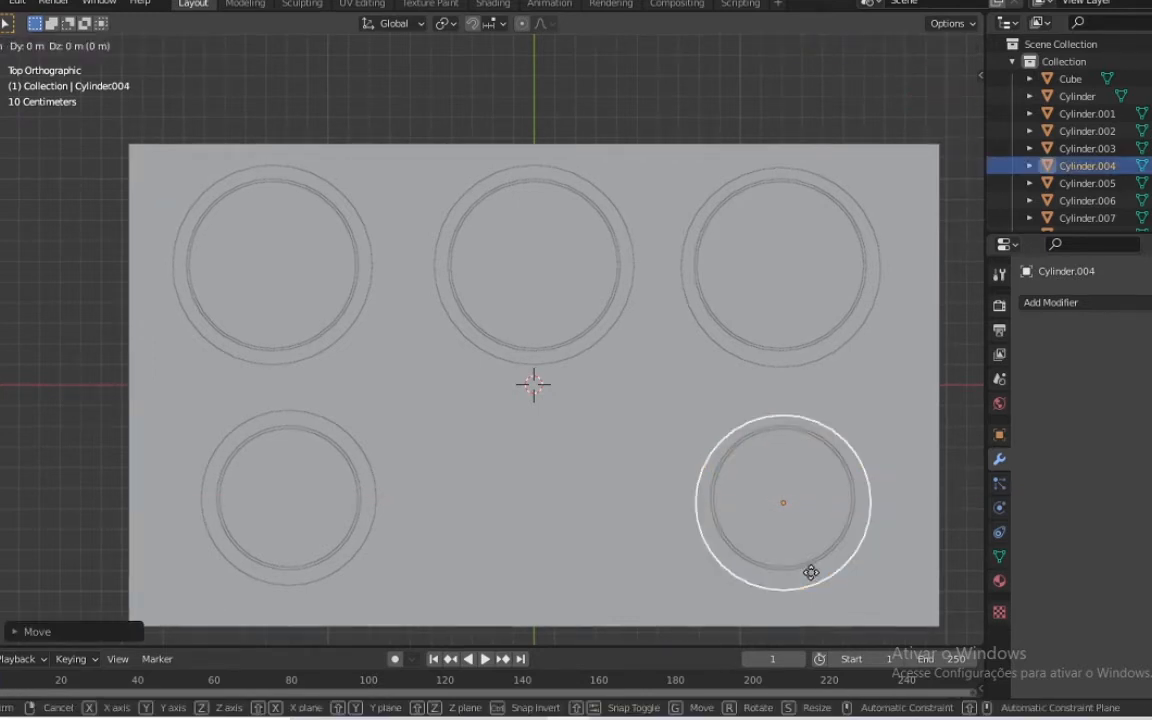
key("y")
left_click(805, 566)
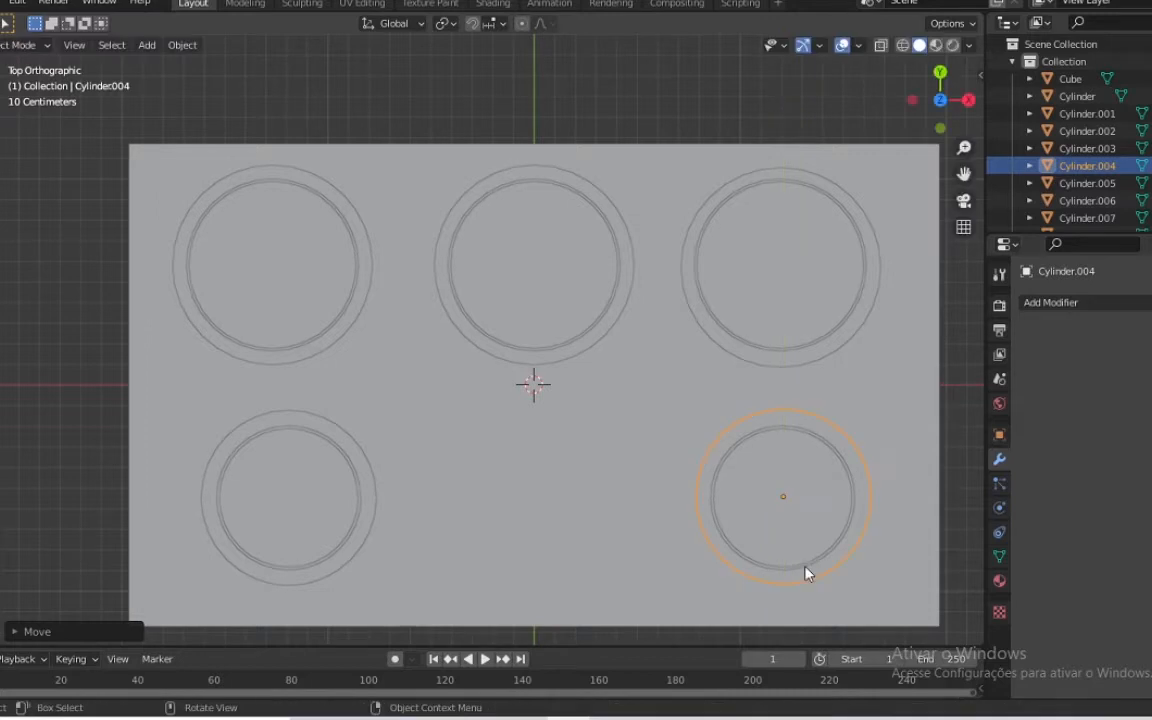
Select the three floating rear rings and lower them about 0.3 m along Z into the rear discs
key("KP_1")
left_click_drag(207, 379, 782, 446)
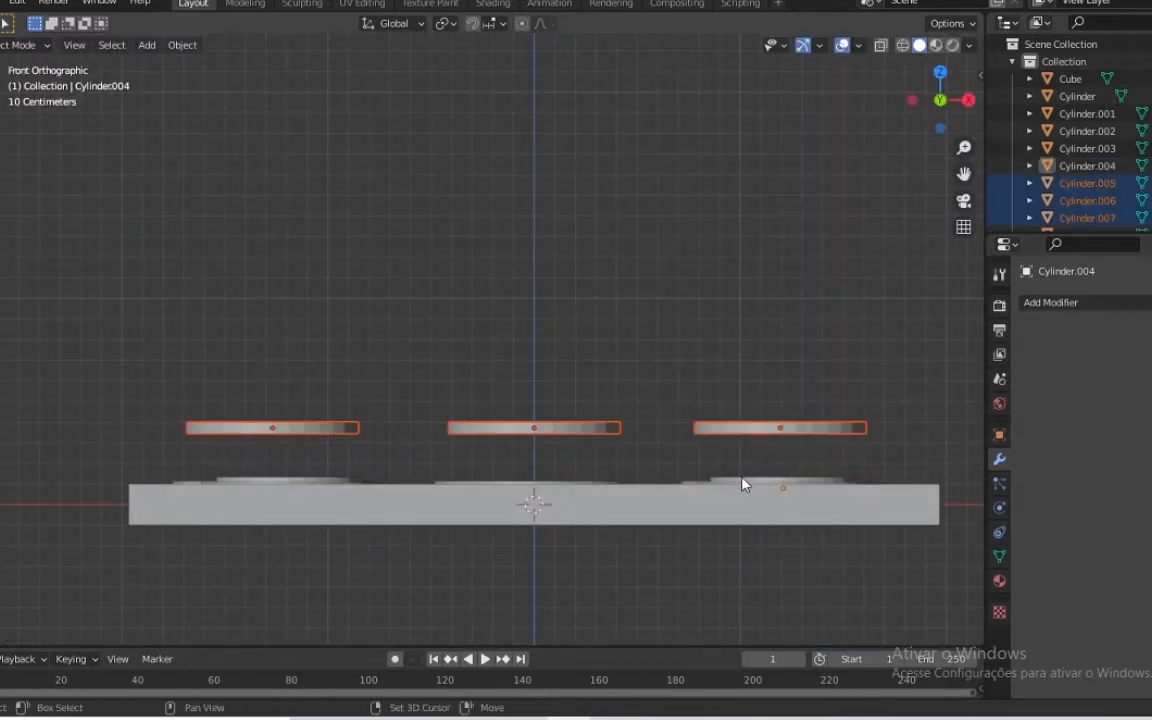
left_click(741, 484, "shift")
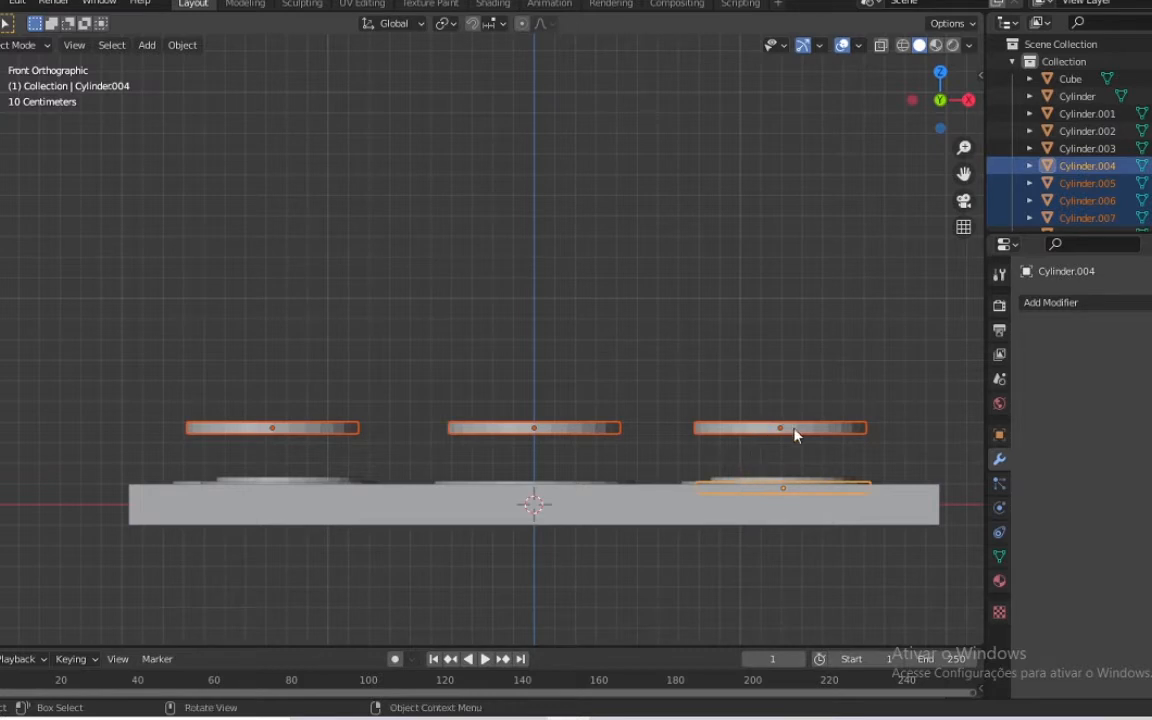
key("ctrl+z")
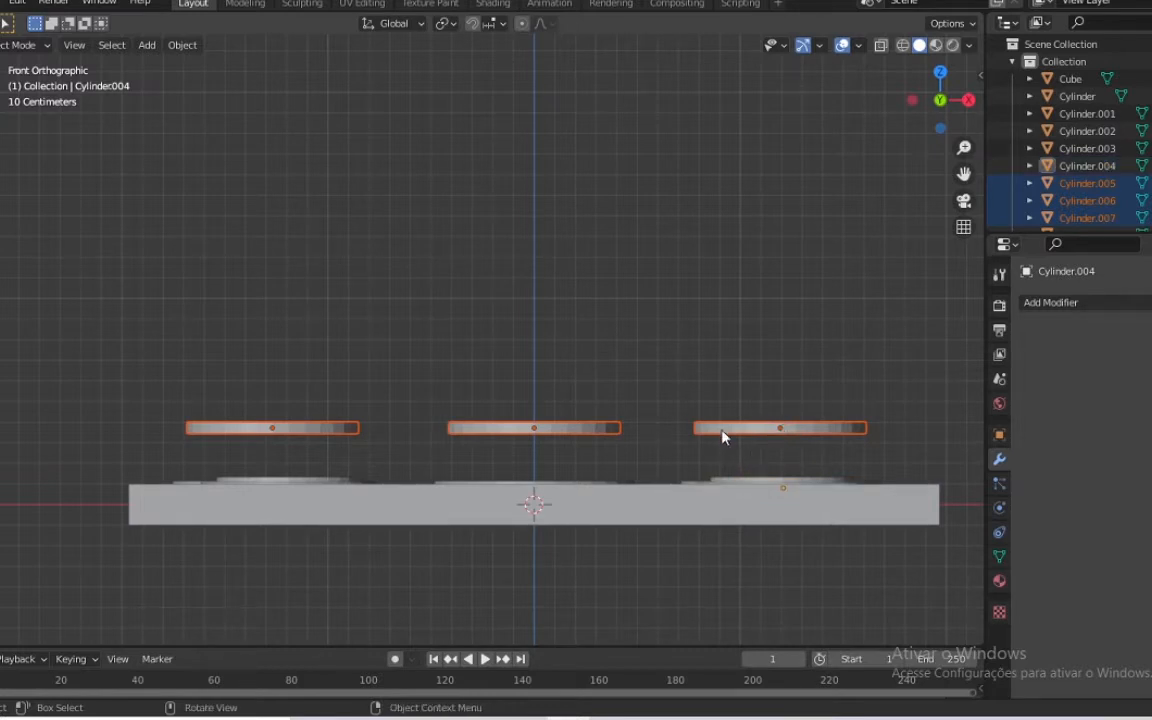
key("KP_3")
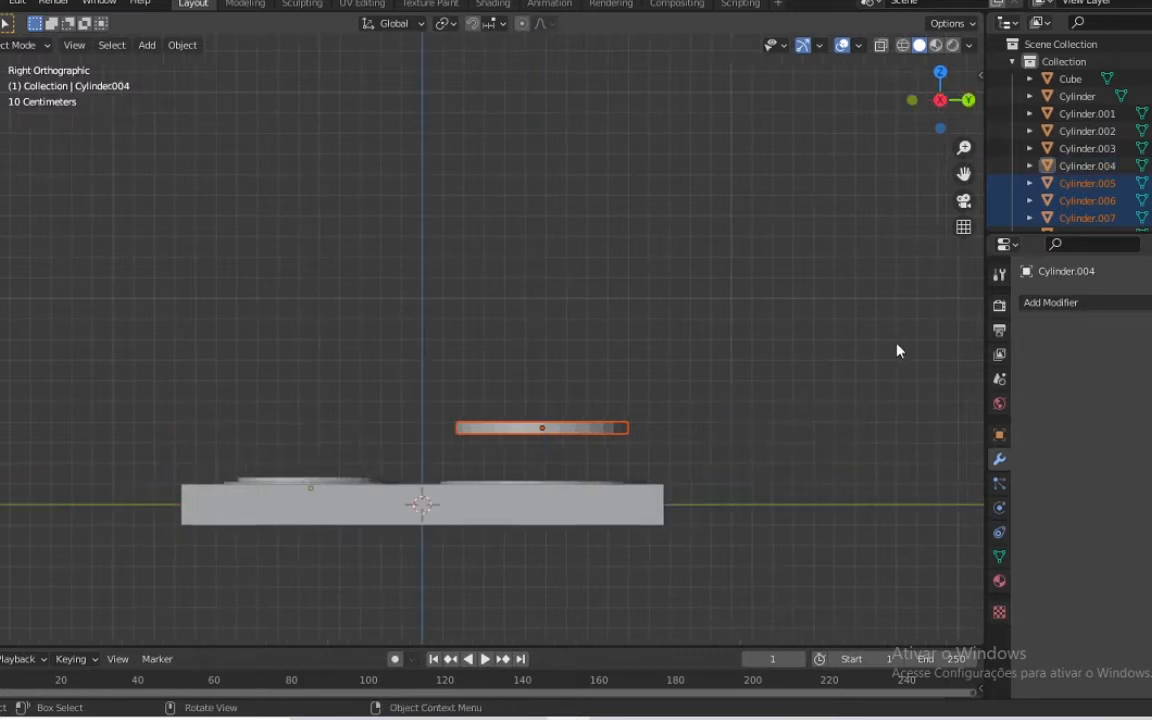
key("g")
key("z")
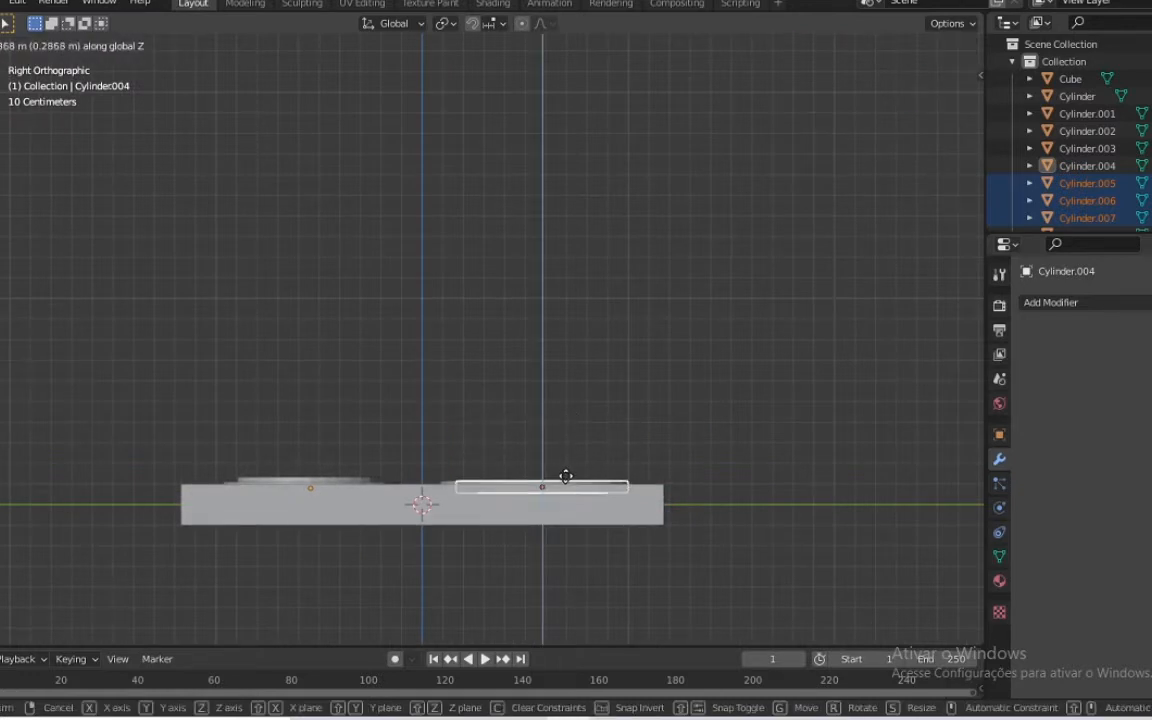
left_click(579, 481)
left_click_drag(940, 100, 681, 270)
left_click(636, 305)
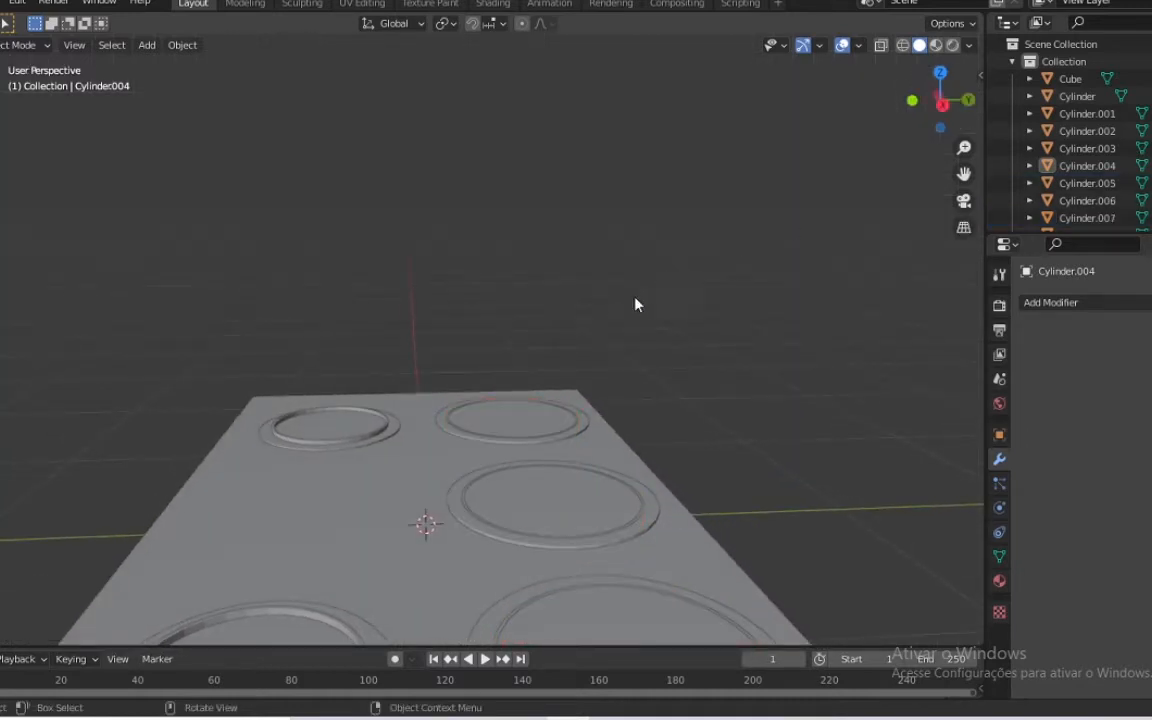
left_click(280, 441)
scroll(290, 442, "down", 1)
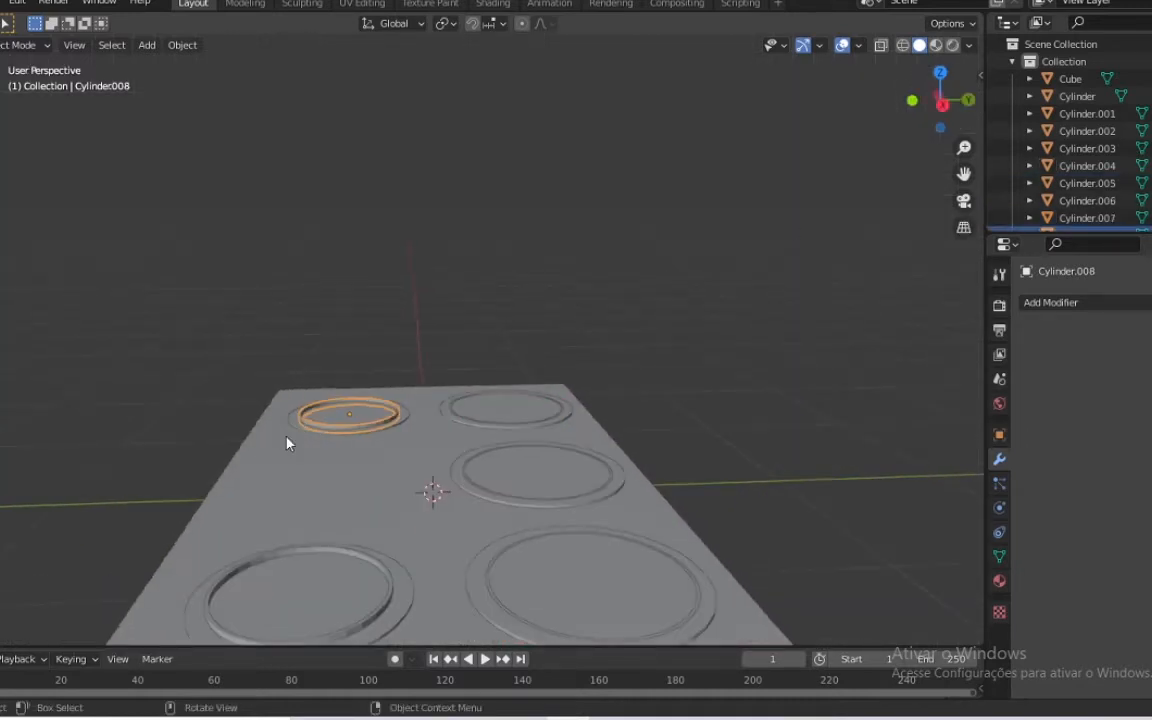
left_click(295, 560, "shift")
left_click(297, 558)
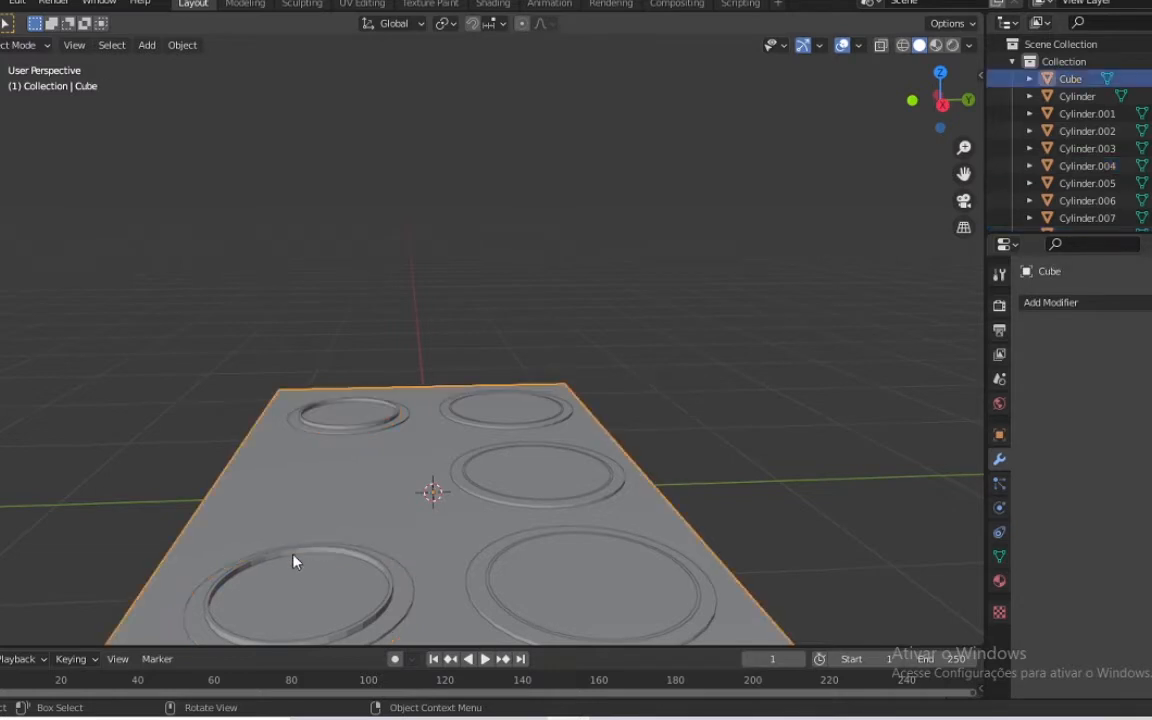
left_click(297, 558)
left_click(354, 562)
left_click(354, 562)
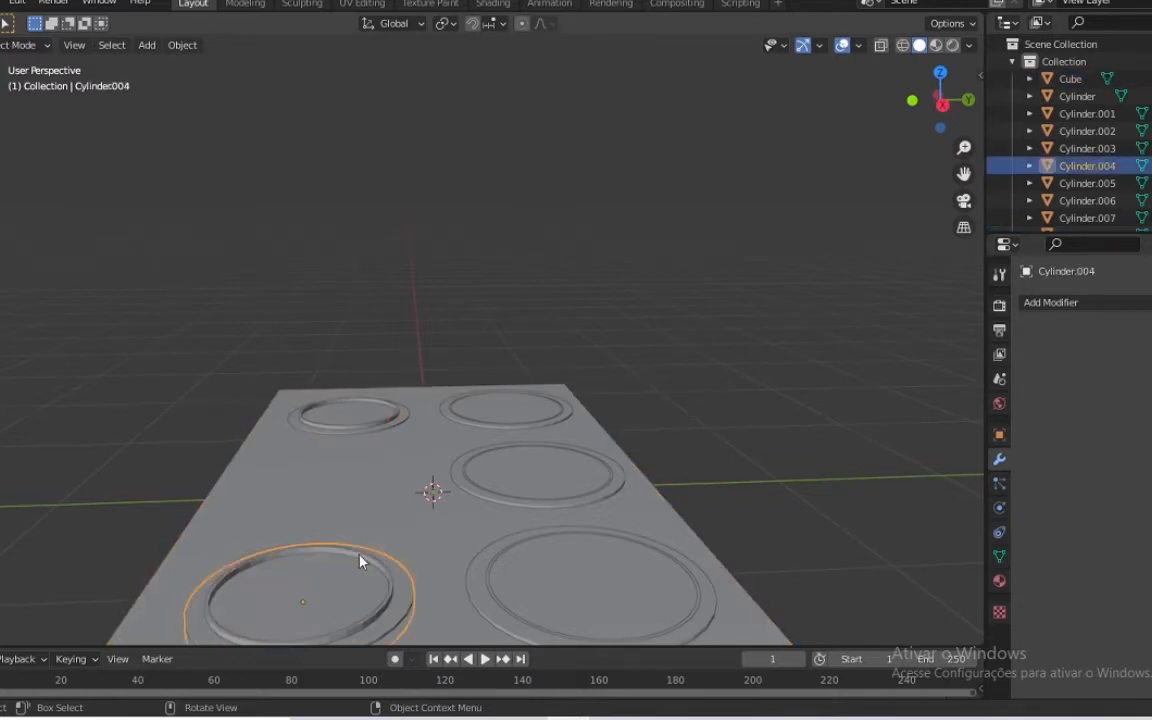
left_click(354, 562)
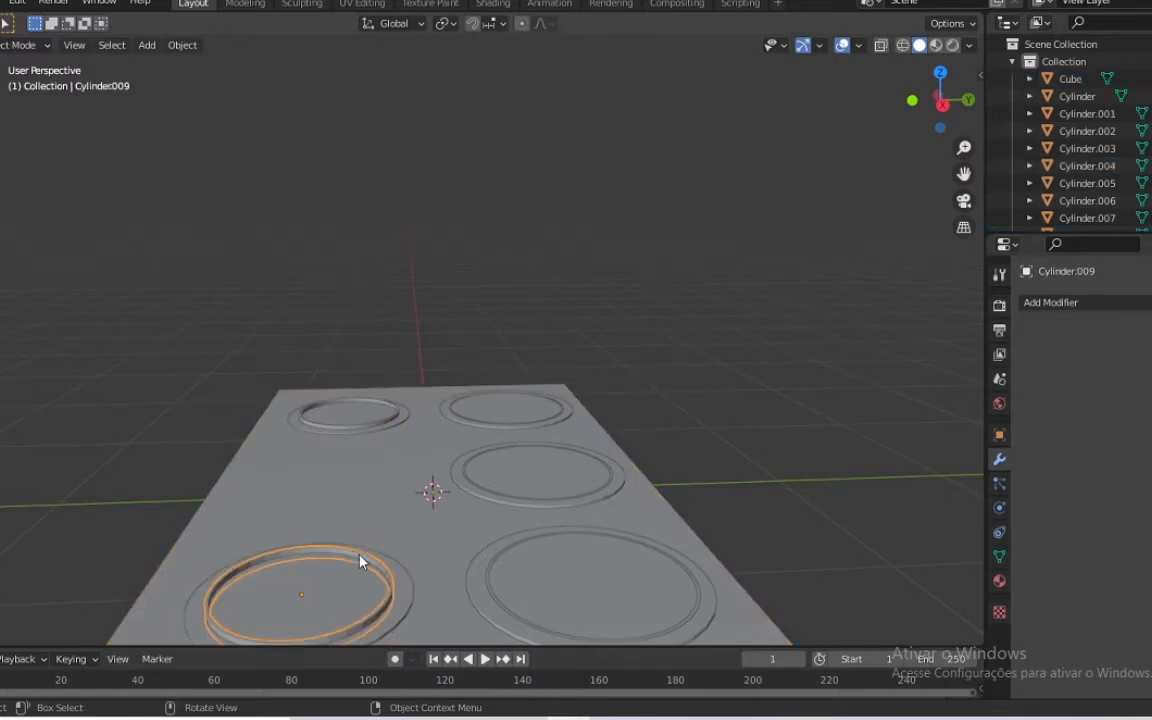
left_click(383, 420, "shift")
left_click(396, 443, "shift")
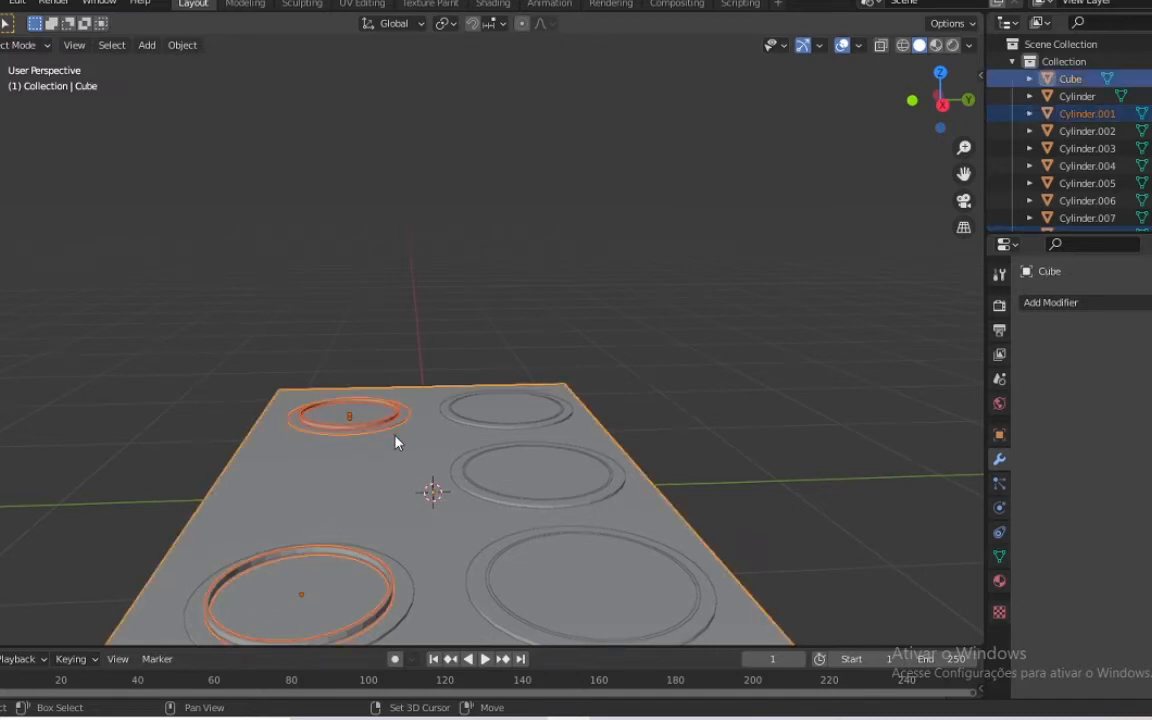
left_click(632, 368)
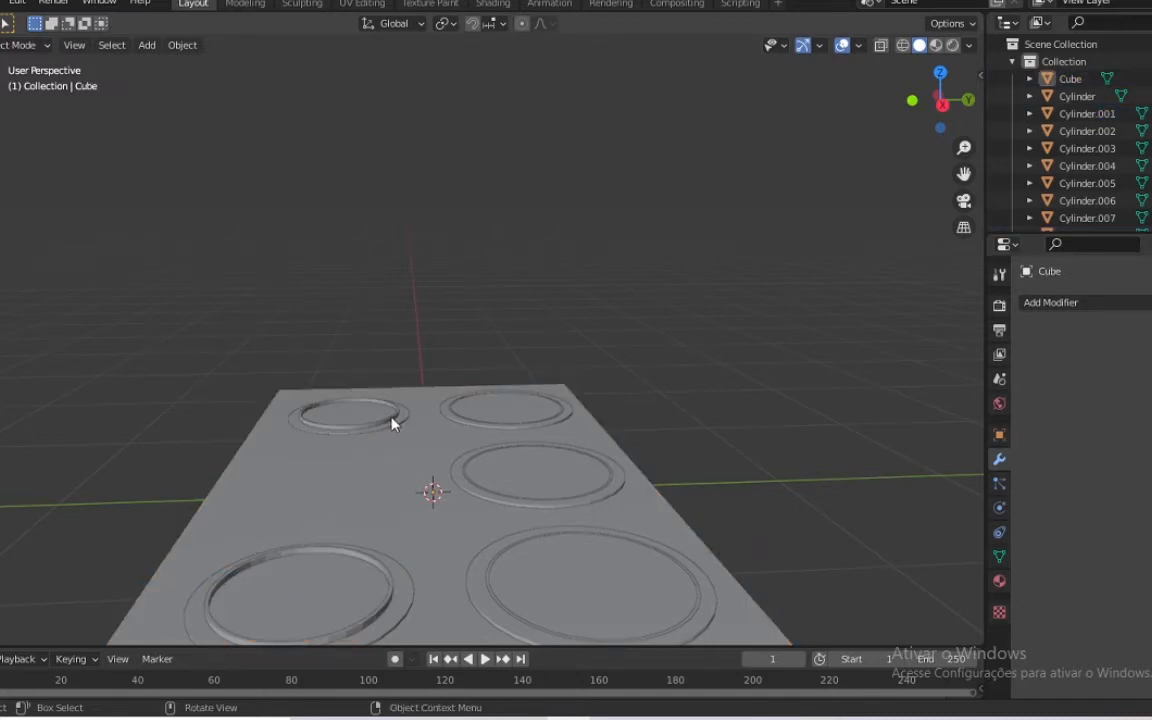
Select both front rings and lower them about 0.02 m along Z so they sit deeper in their discs
scroll(316, 543, "up", 3)
left_click(308, 516)
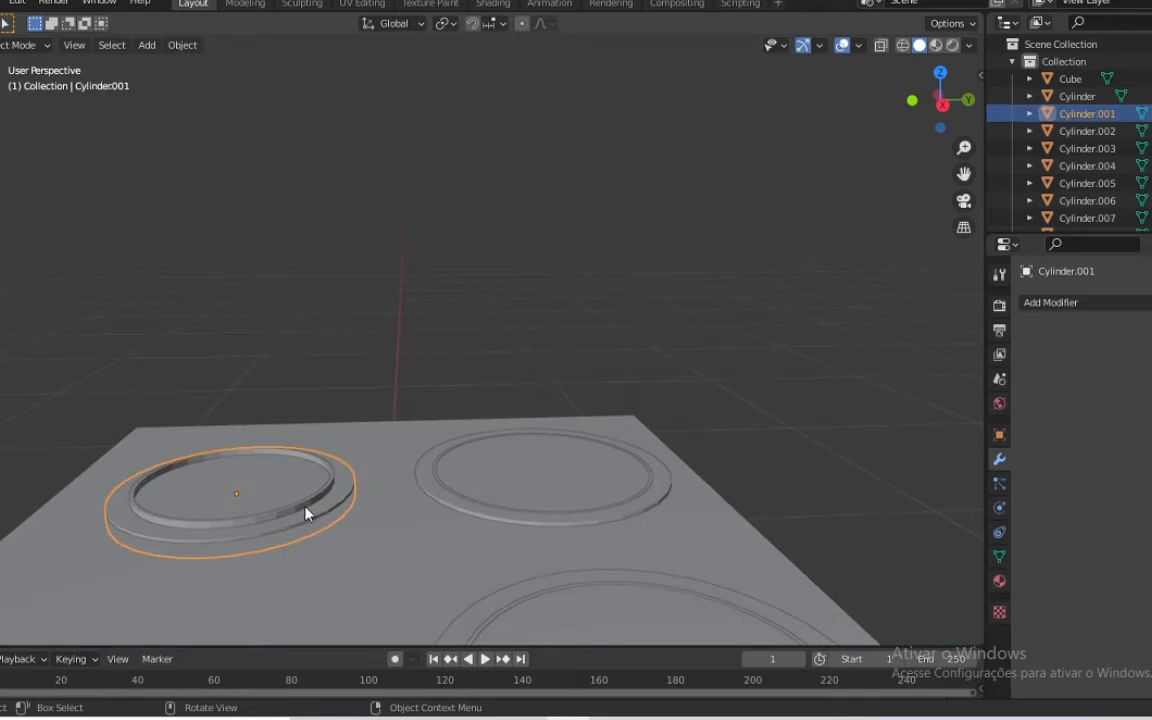
left_click(308, 515)
scroll(308, 512, "down", 2)
scroll(307, 510, "down", 2)
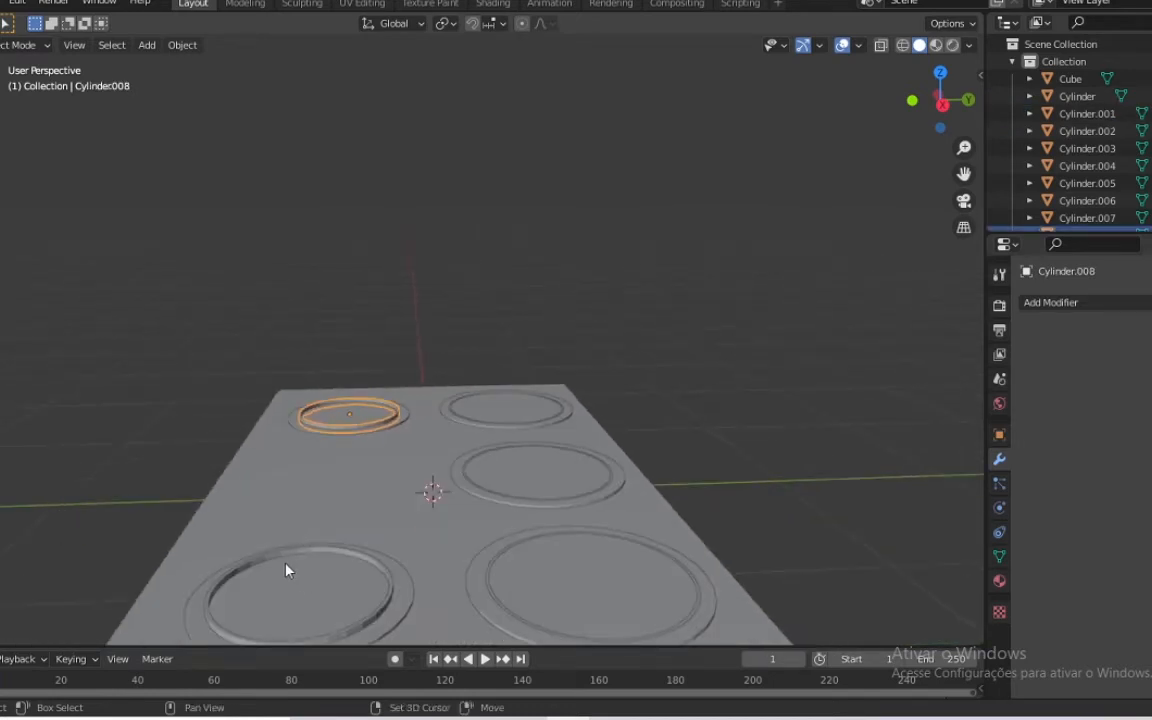
left_click(279, 564, "shift")
key("ctrl+z")
key("ctrl+shift+z")
key("ctrl+z")
left_click(210, 609, "shift")
key("KP_3")
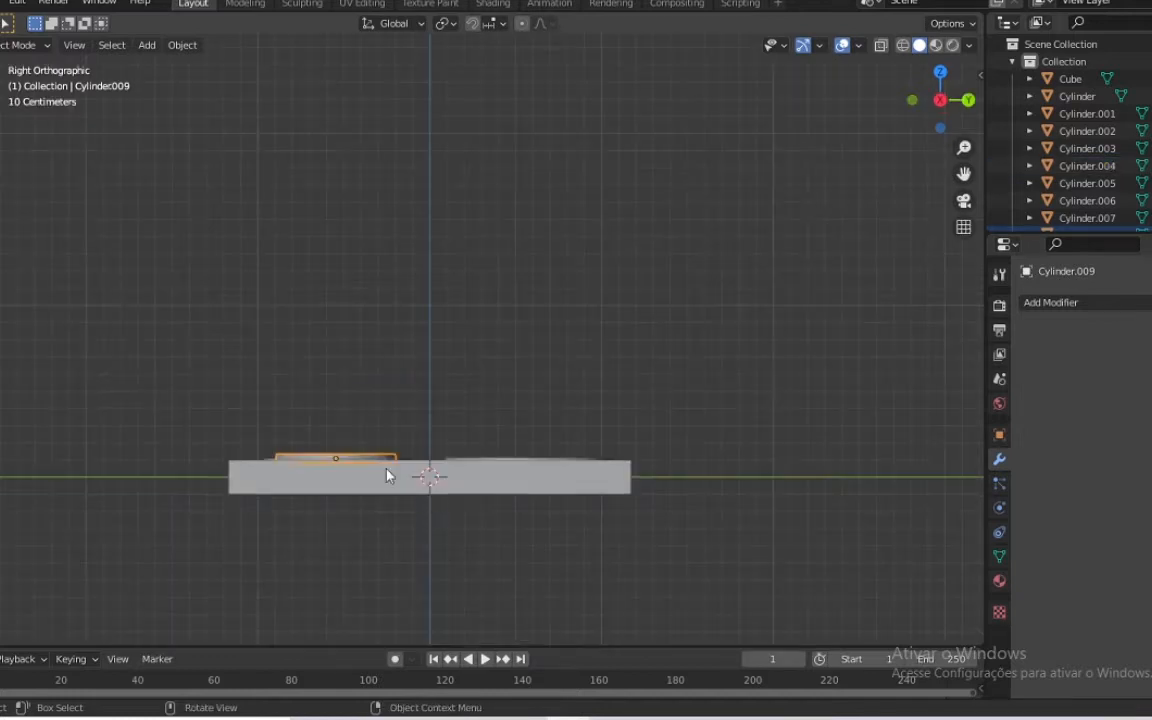
scroll(322, 441, "up", 5)
middle_click_drag(134, 632, 396, 397, "shift")
scroll(393, 396, "up", 3)
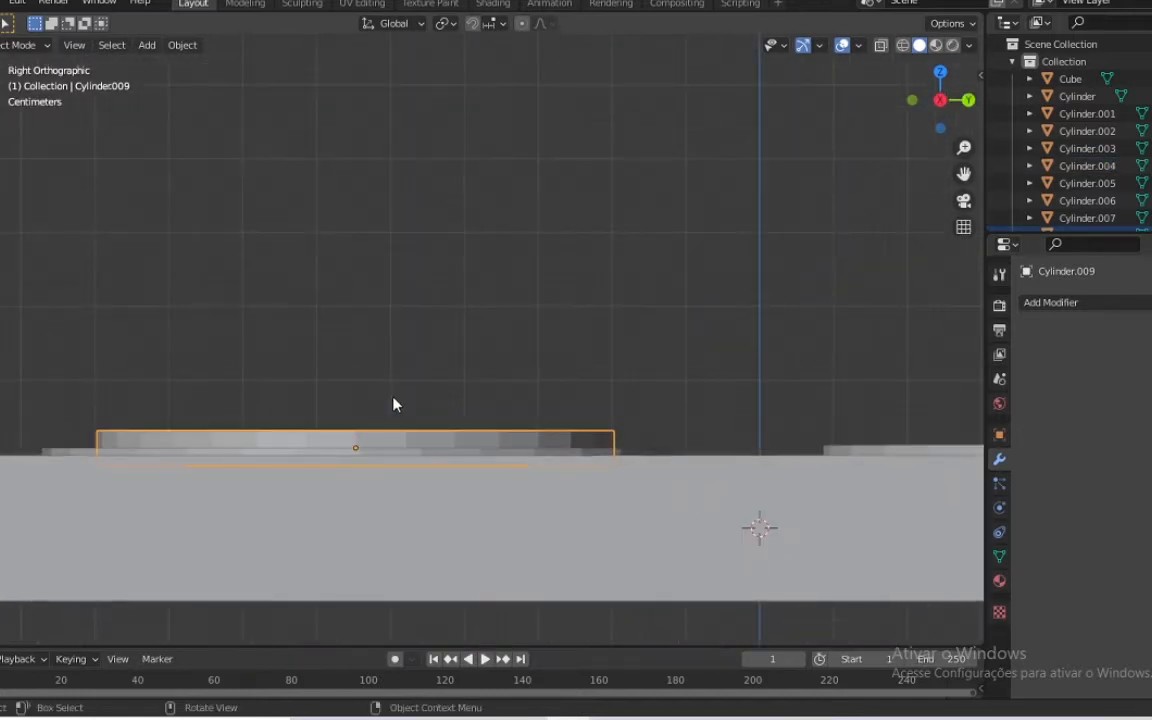
key("g")
key("z")
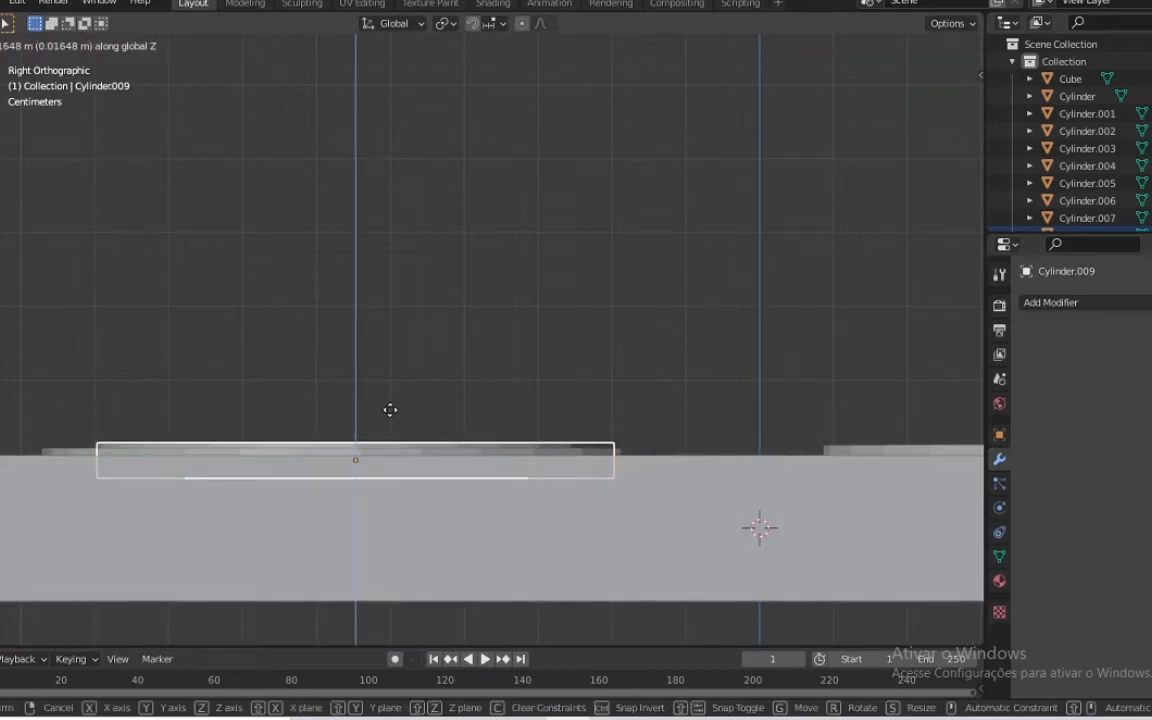
left_click(391, 416)
scroll(839, 265, "down", 4)
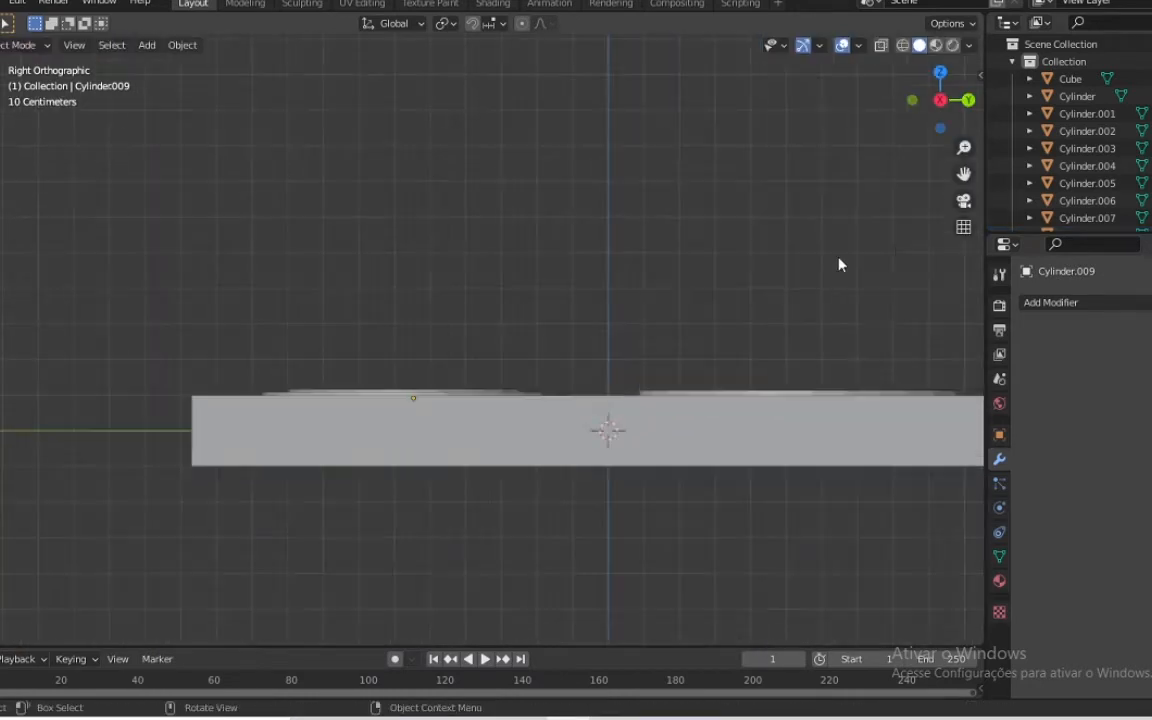
scroll(925, 146, "down", 1)
Check the slab from above and save the fogão.blend file
left_click_drag(940, 100, 745, 262)
key("KP_7")
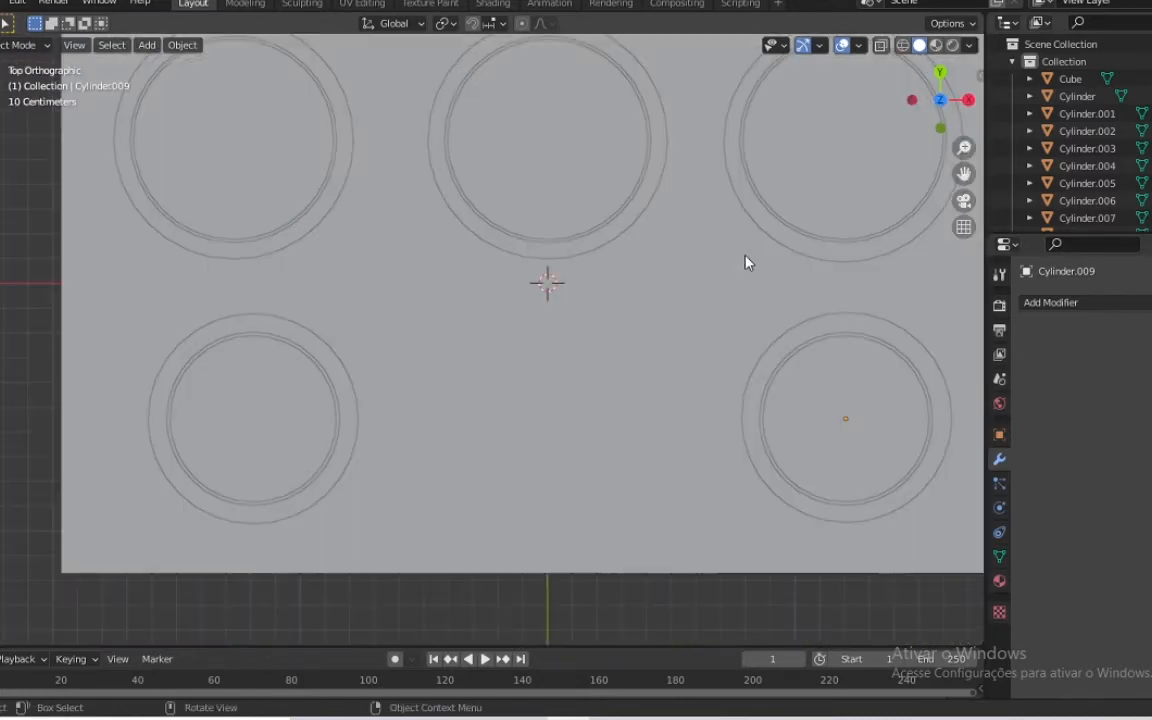
scroll(735, 300, "up", 3)
scroll(700, 350, "down", 2)
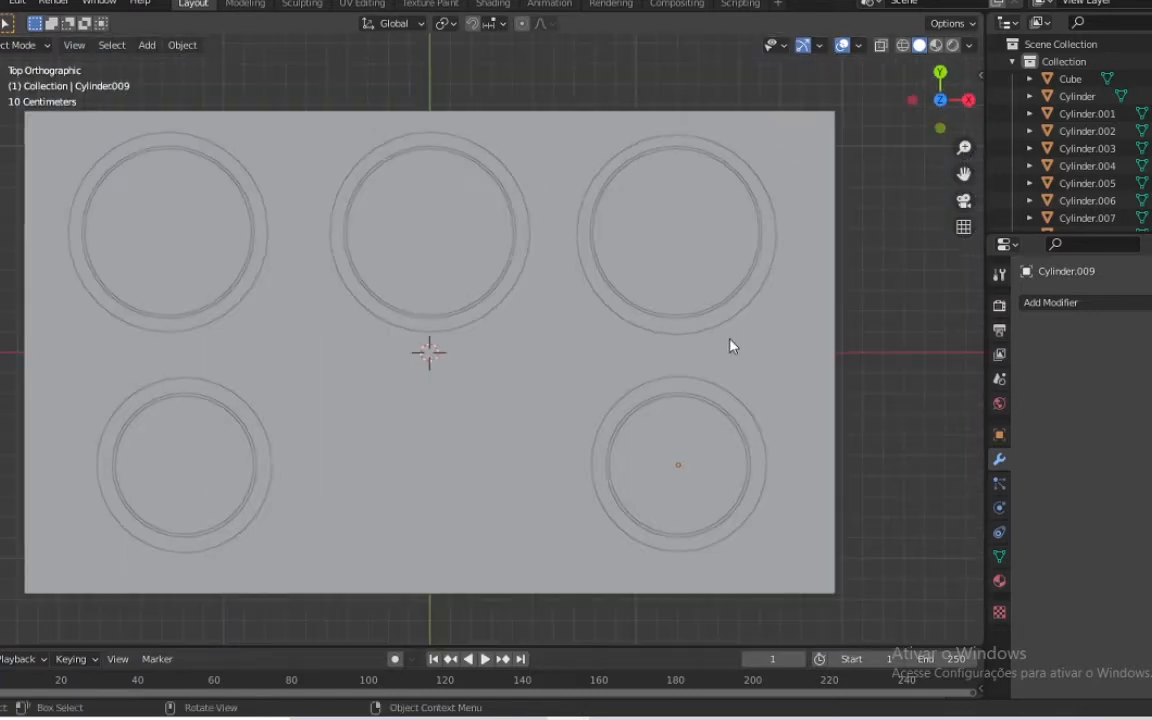
key("ctrl+s")
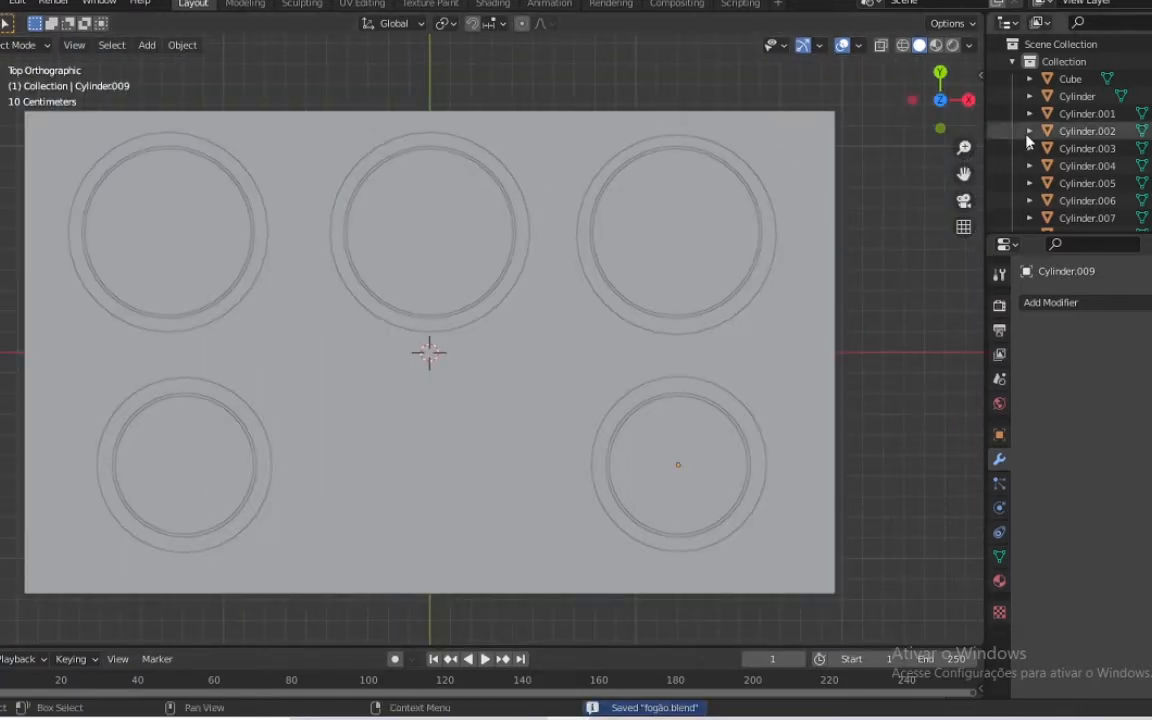
Show the model in wireframe shading from the top view
mouse_move(939, 121)
left_mouse_down()
mouse_move(948, 205)
mouse_move(944, 165)
left_mouse_up()
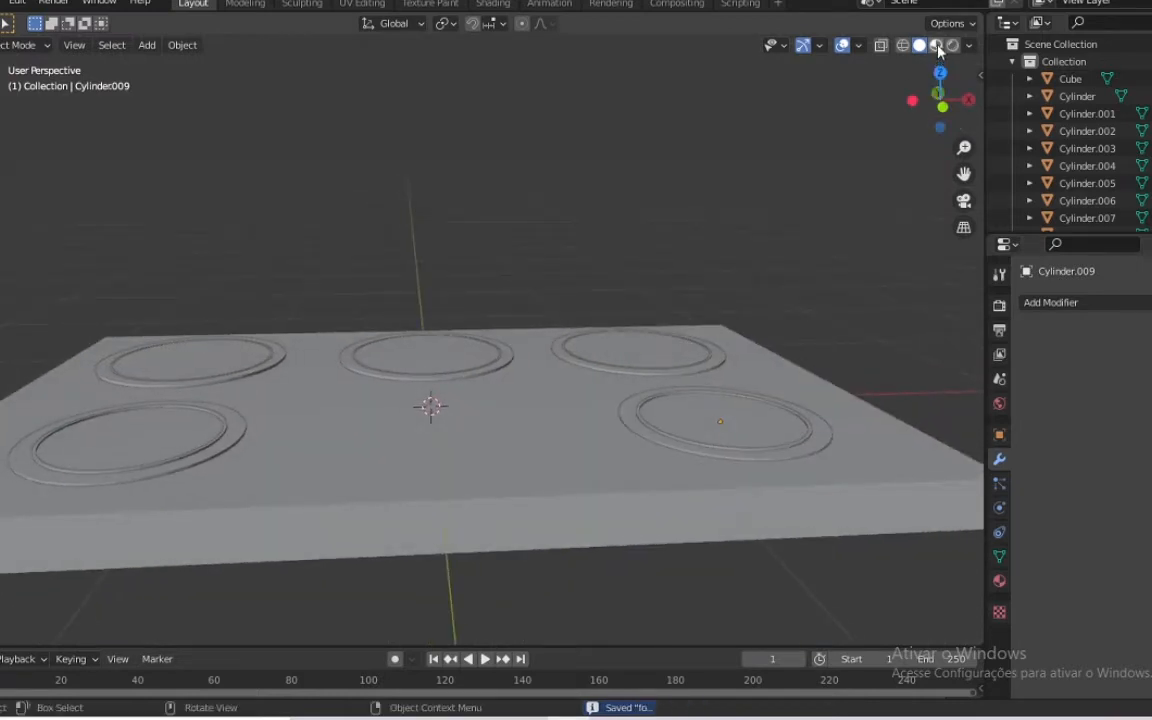
left_click(936, 45)
left_click(903, 46)
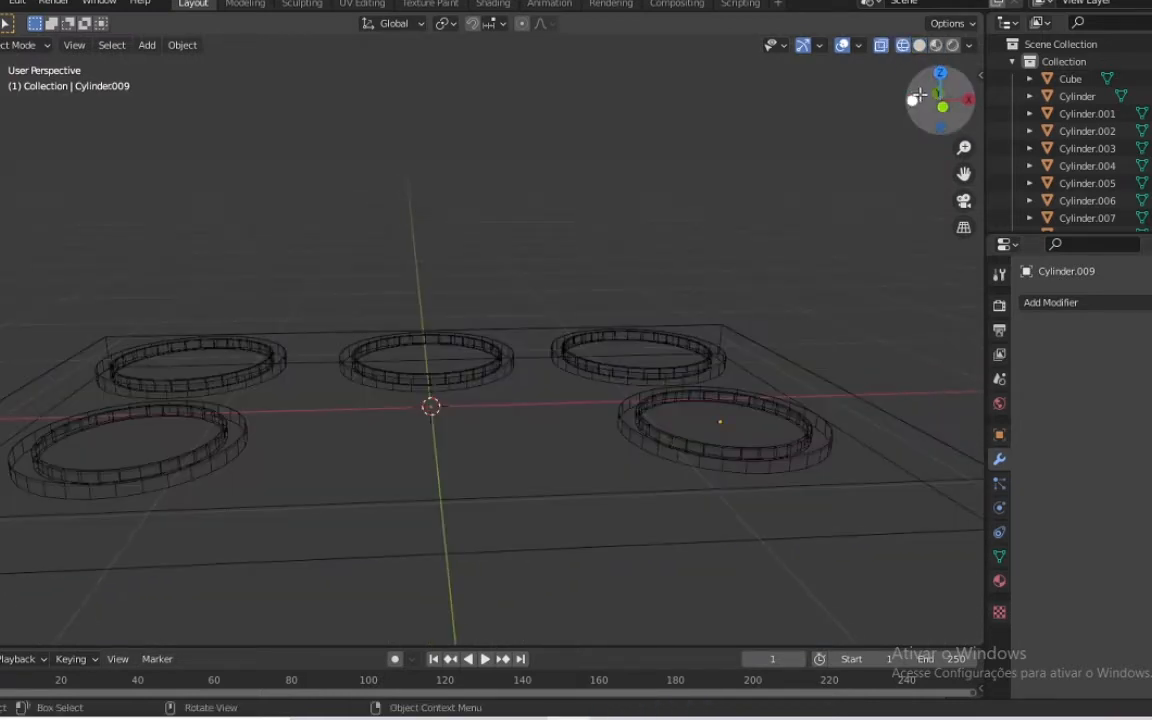
left_click_drag(940, 100, 936, 72)
left_click(940, 92)
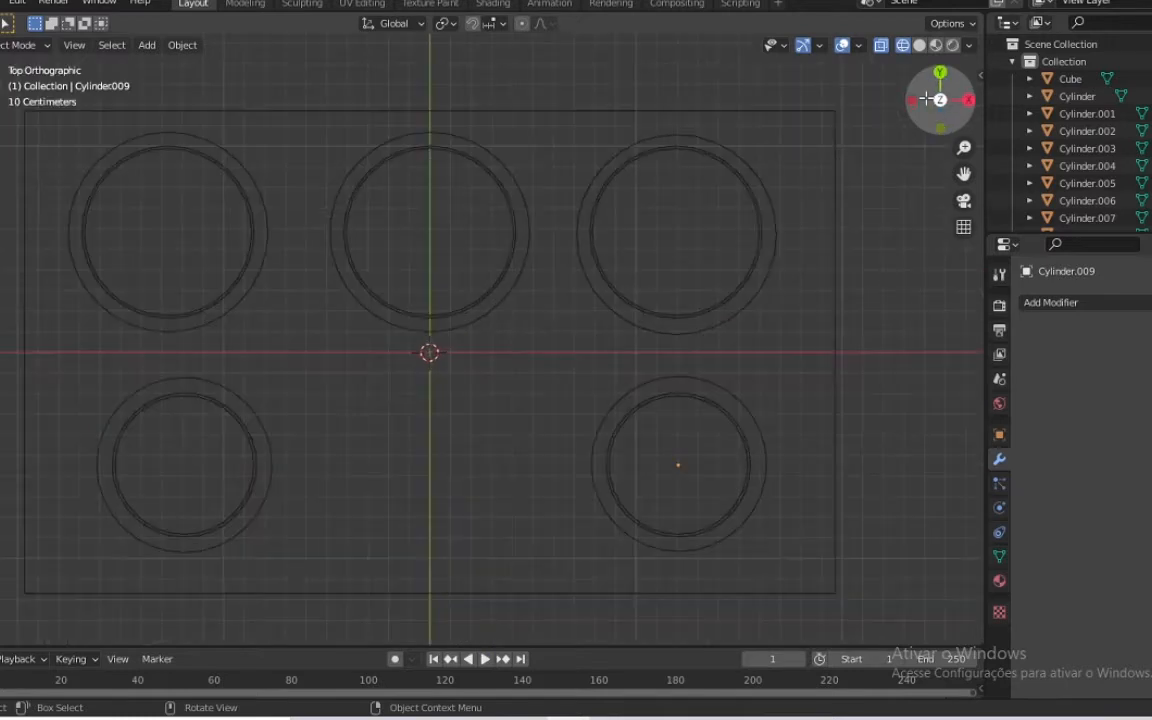
Add a cube at the slab's centre and scale it uniformly to about 0.13
key("shift+a")
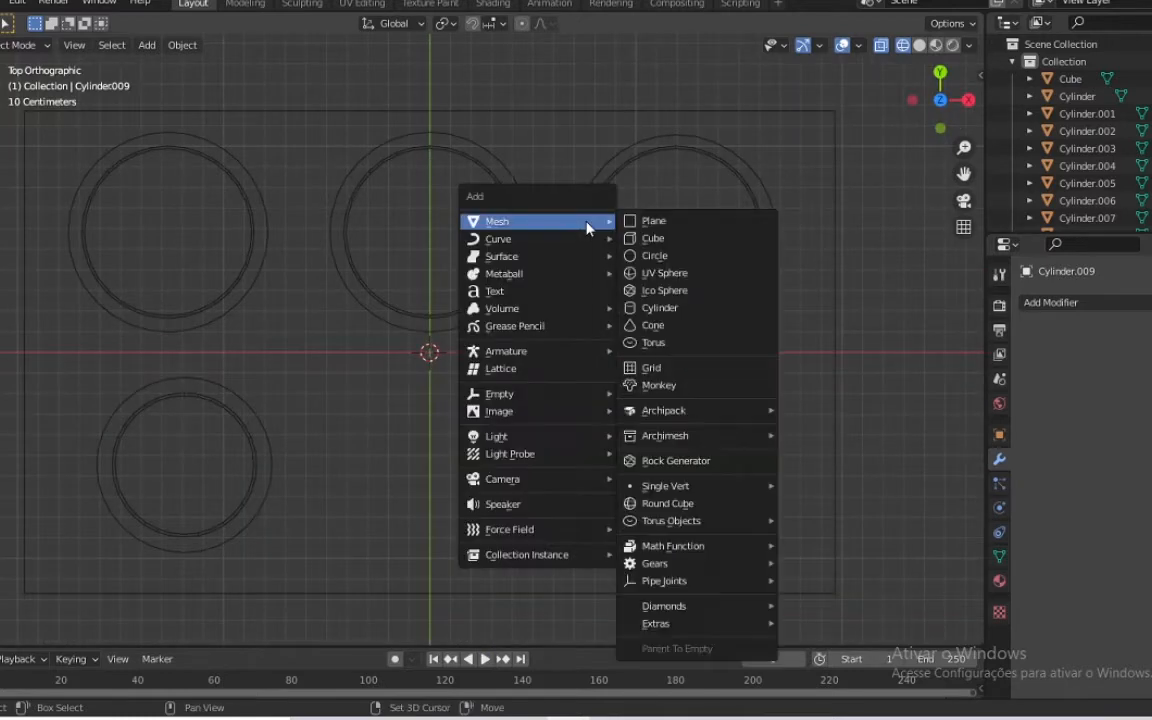
left_click(650, 240)
key("KP_1")
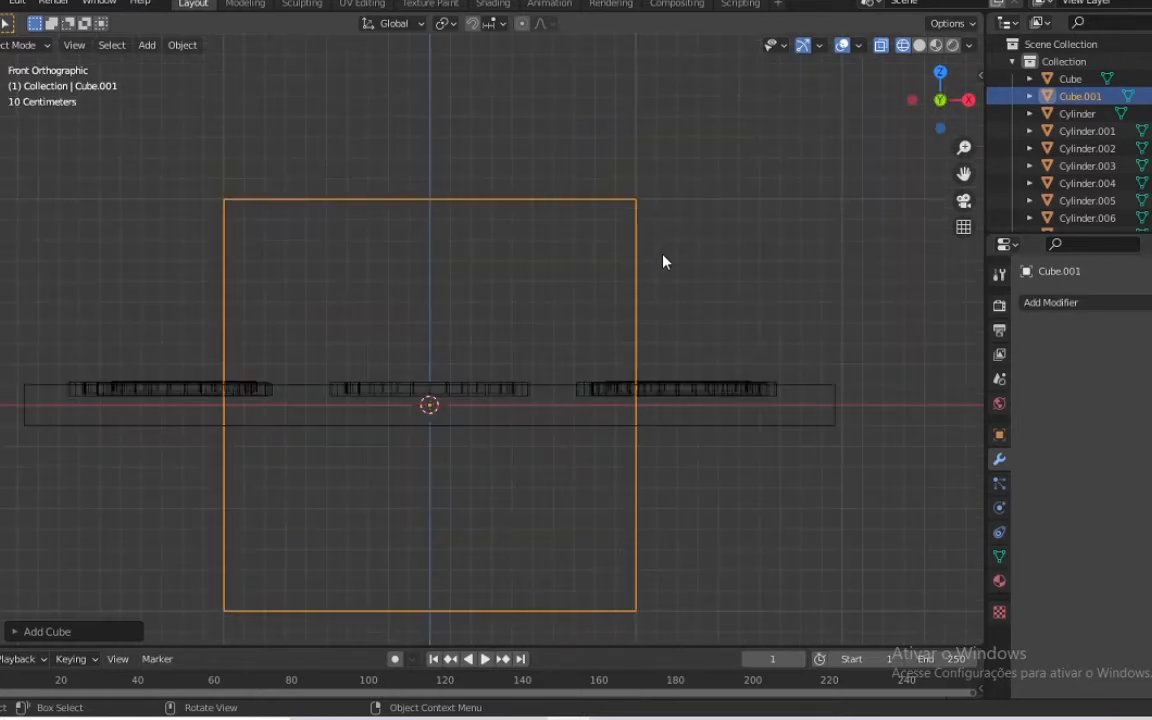
key("s")
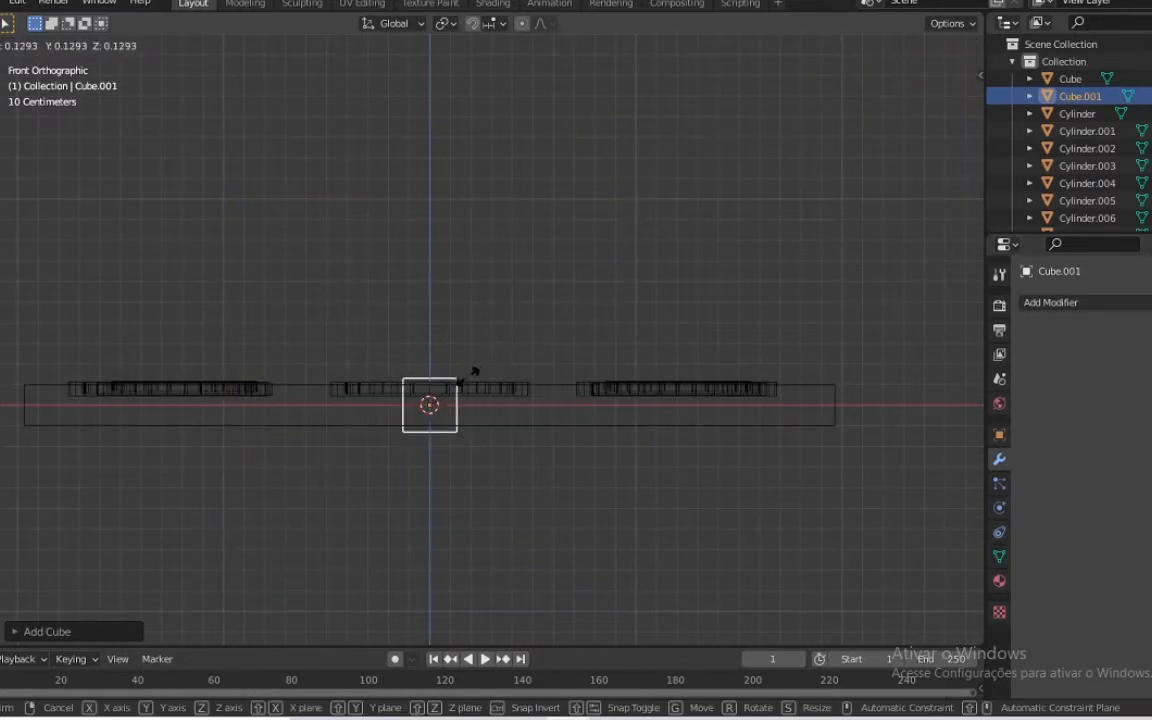
left_click(468, 384)
Narrow the small cube along X and shorten it along Y to give it a smaller square footprint
key("s")
key("x")
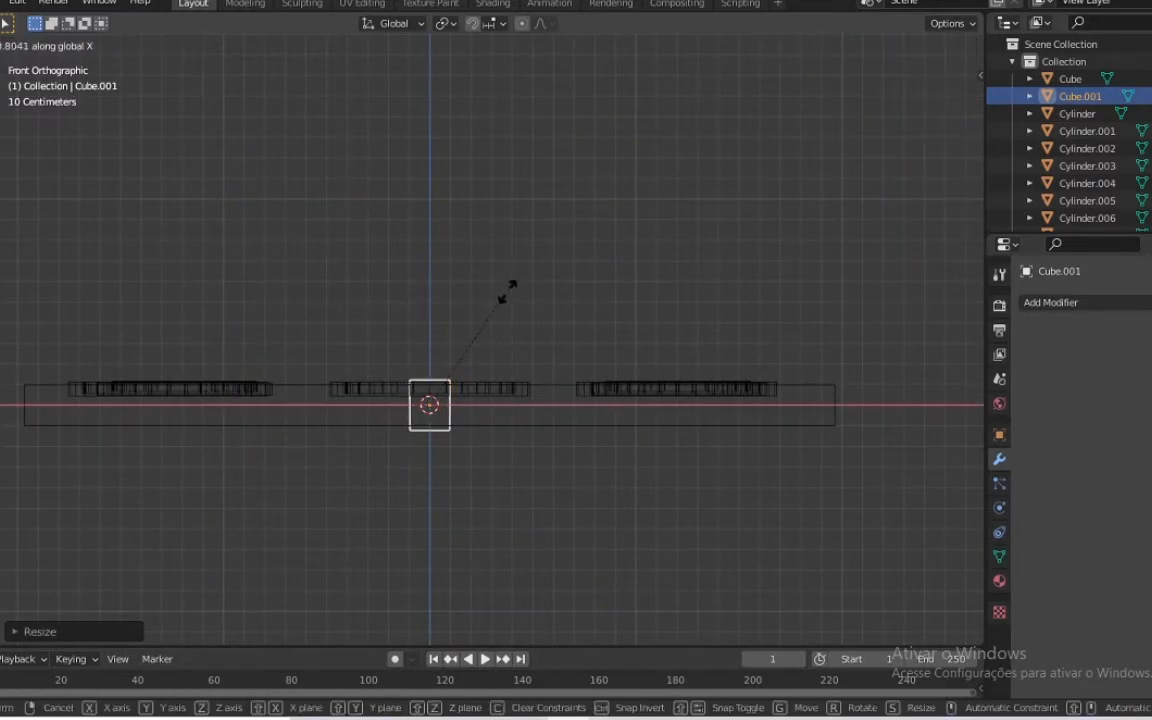
left_click(492, 306)
key("KP_7")
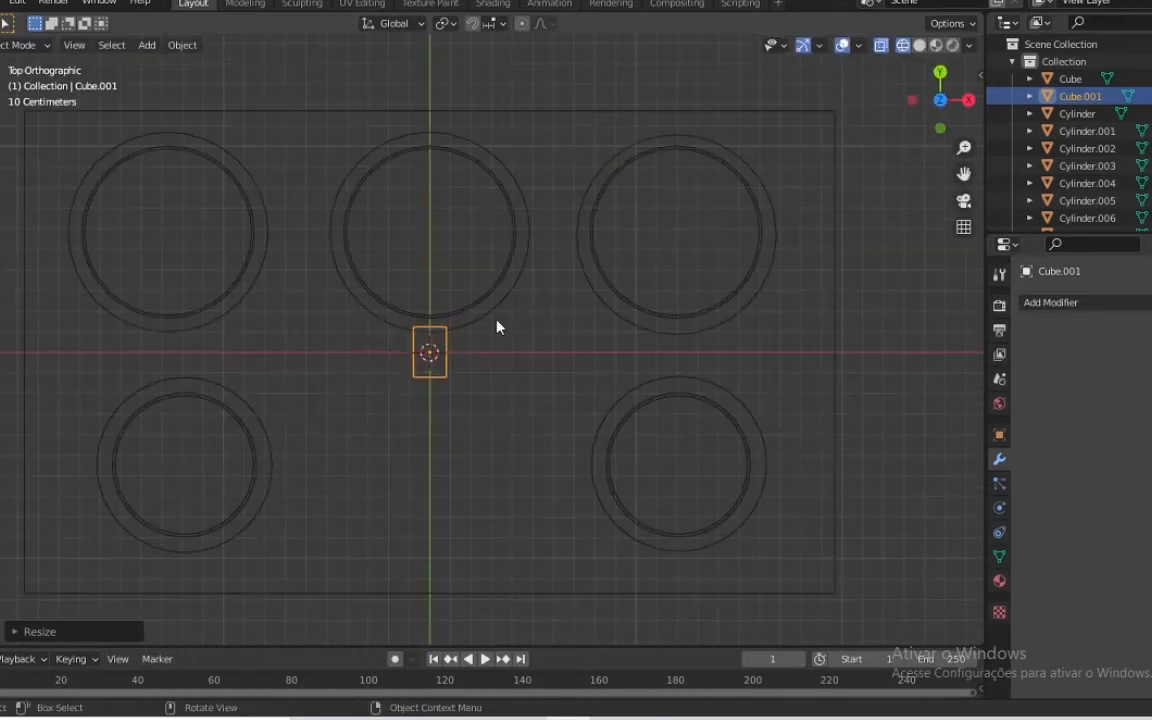
key("s")
key("y")
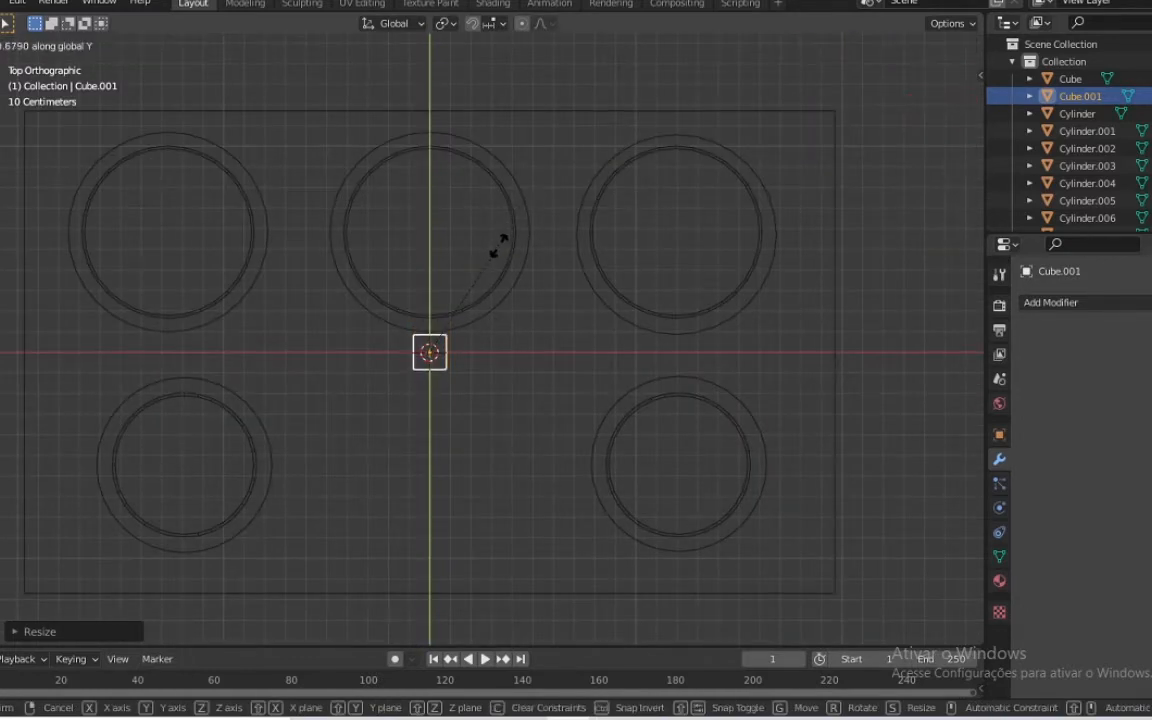
left_click(495, 270)
Move the small cube near the slab's front edge beside the front-left disc, and check the induction cooktop reference photo in the browser
key("g")
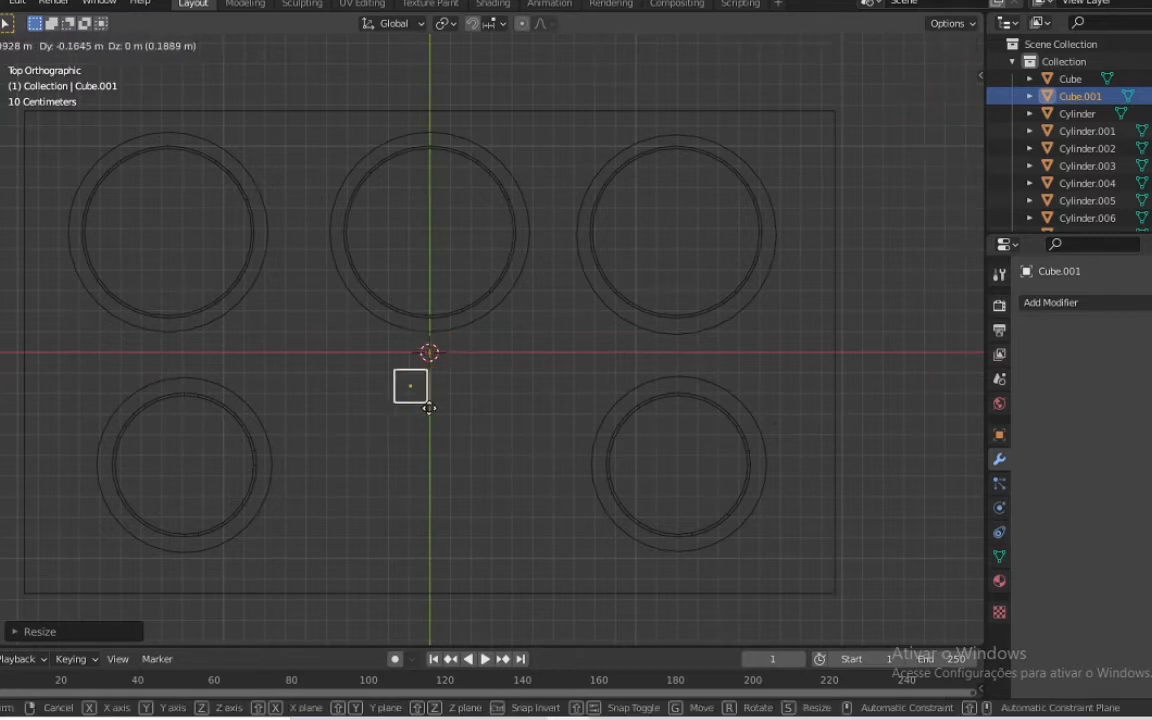
left_click(378, 553)
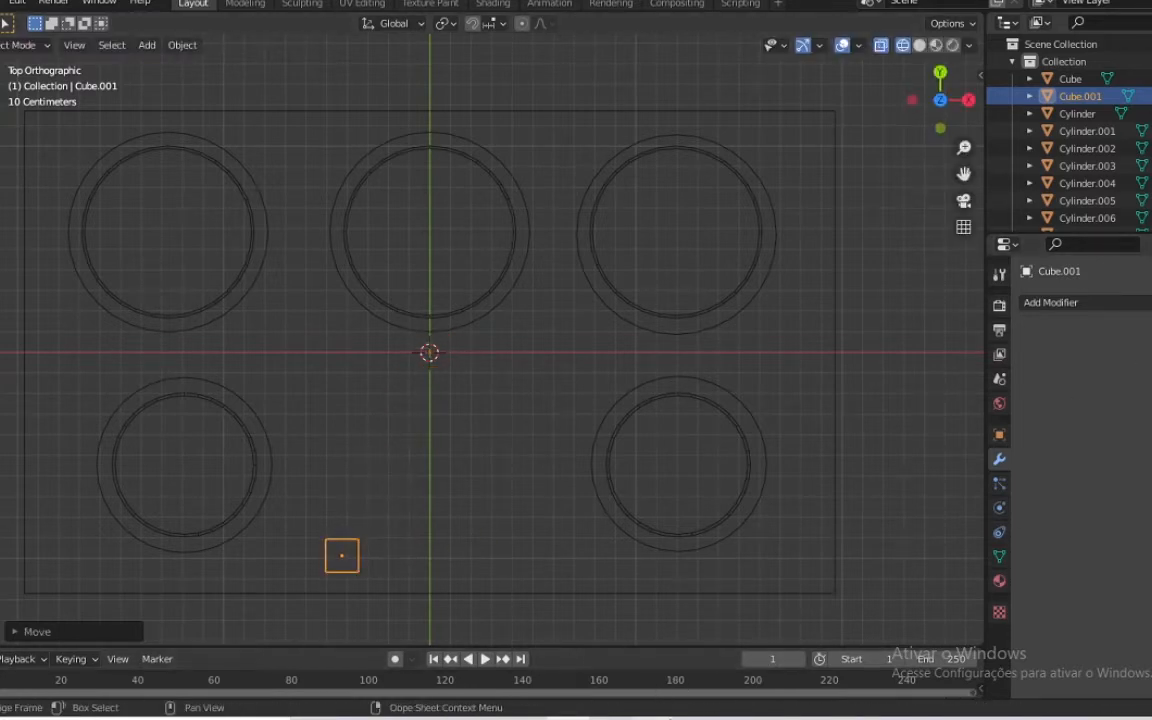
left_click(568, 718)
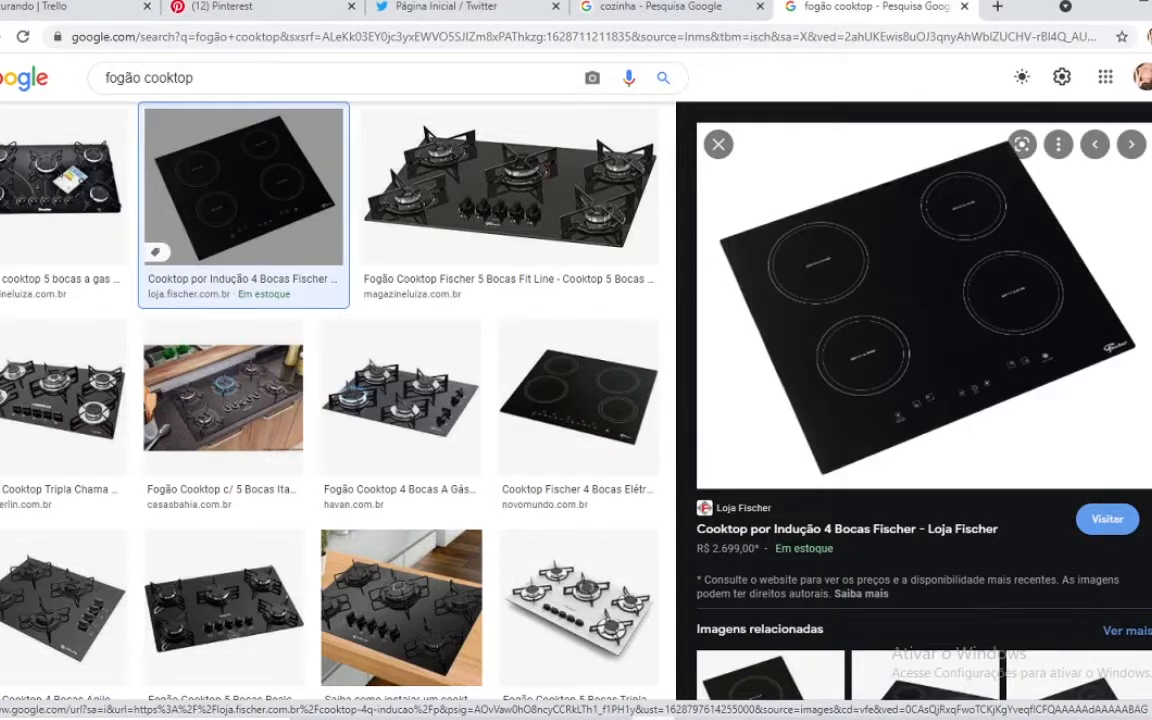
key("alt+Tab")
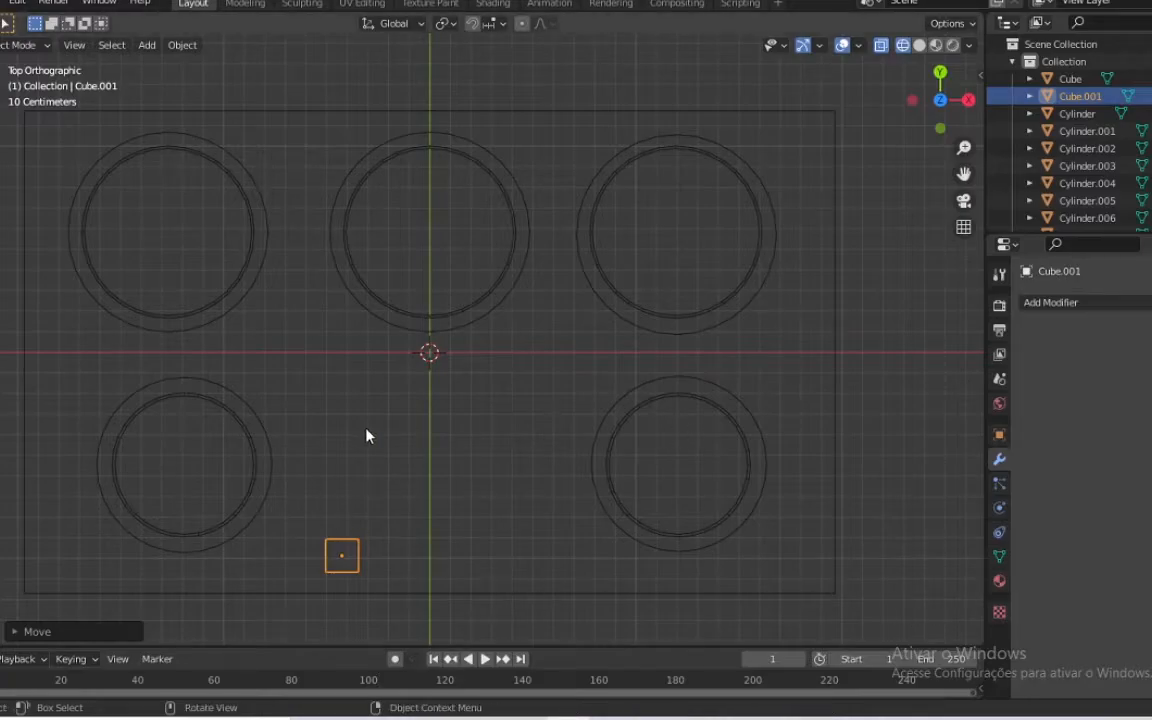
Duplicate the front-left burner disc to the front centre between its neighbours and scale the copy down to about three quarters
left_click(252, 455)
left_click(263, 456, "shift")
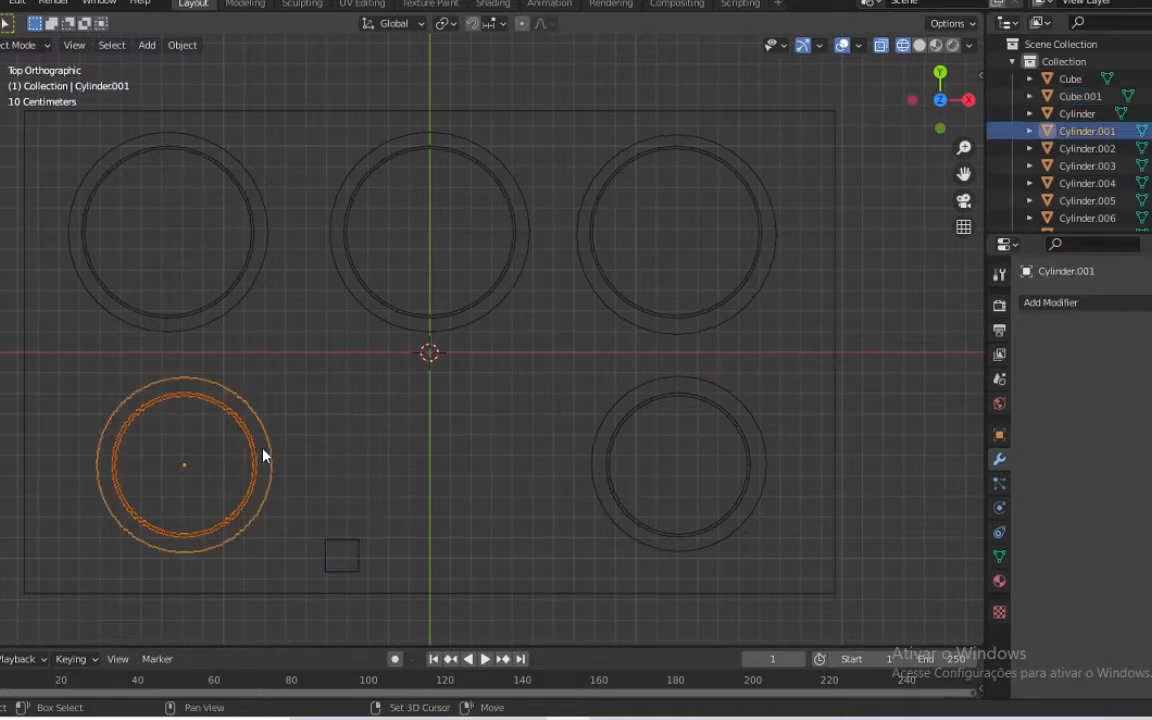
key("shift+d")
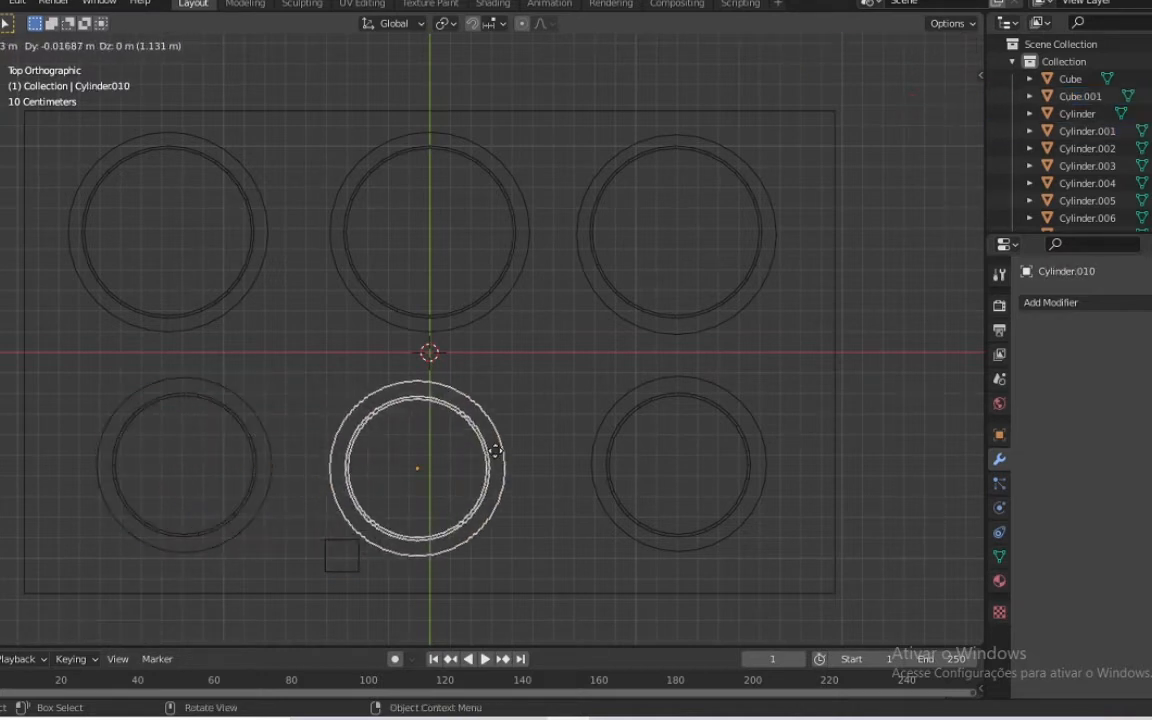
left_click(506, 442)
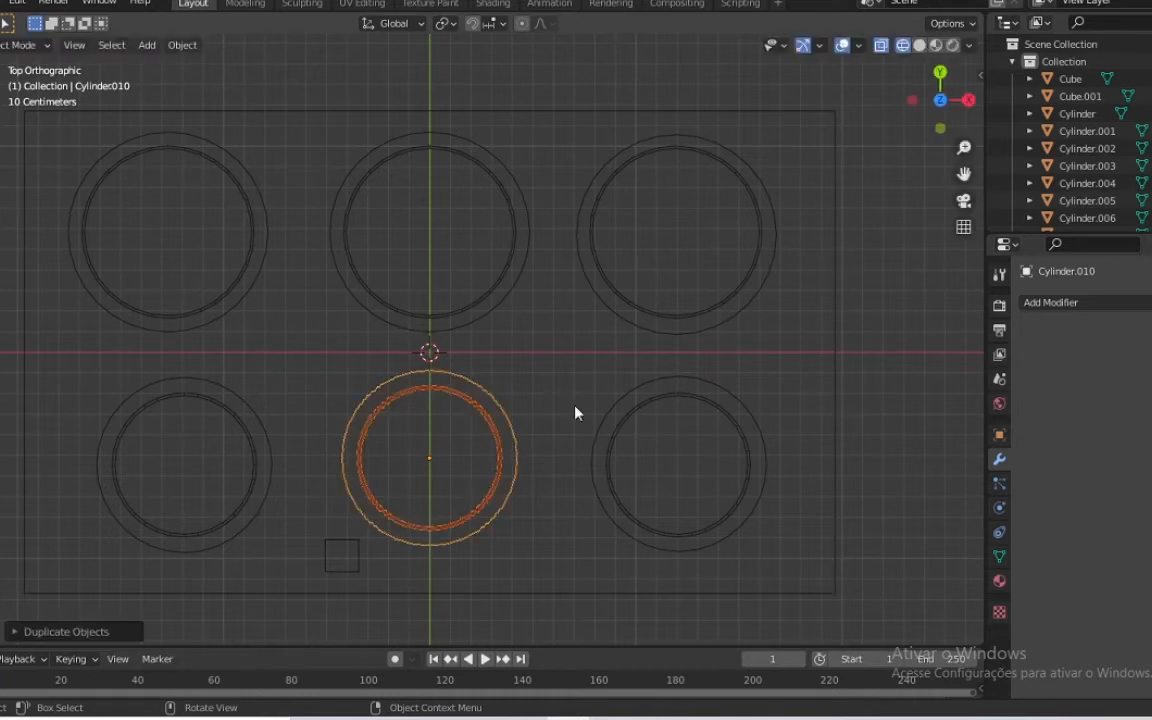
key("s")
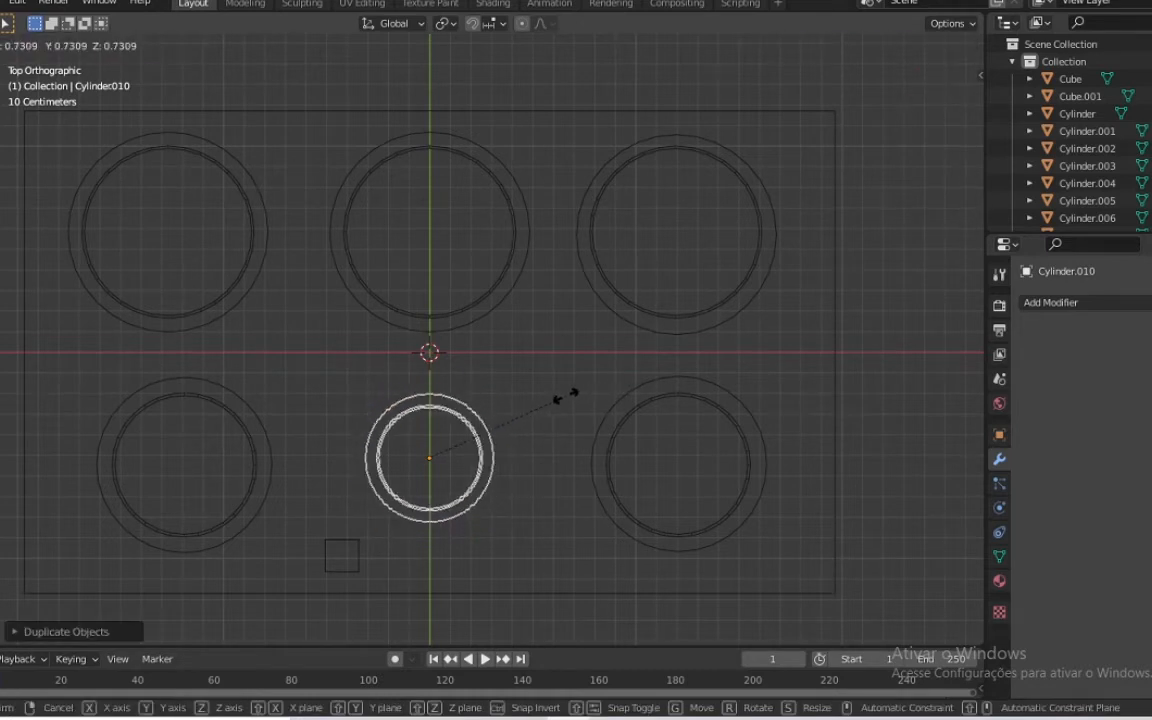
left_click(566, 405)
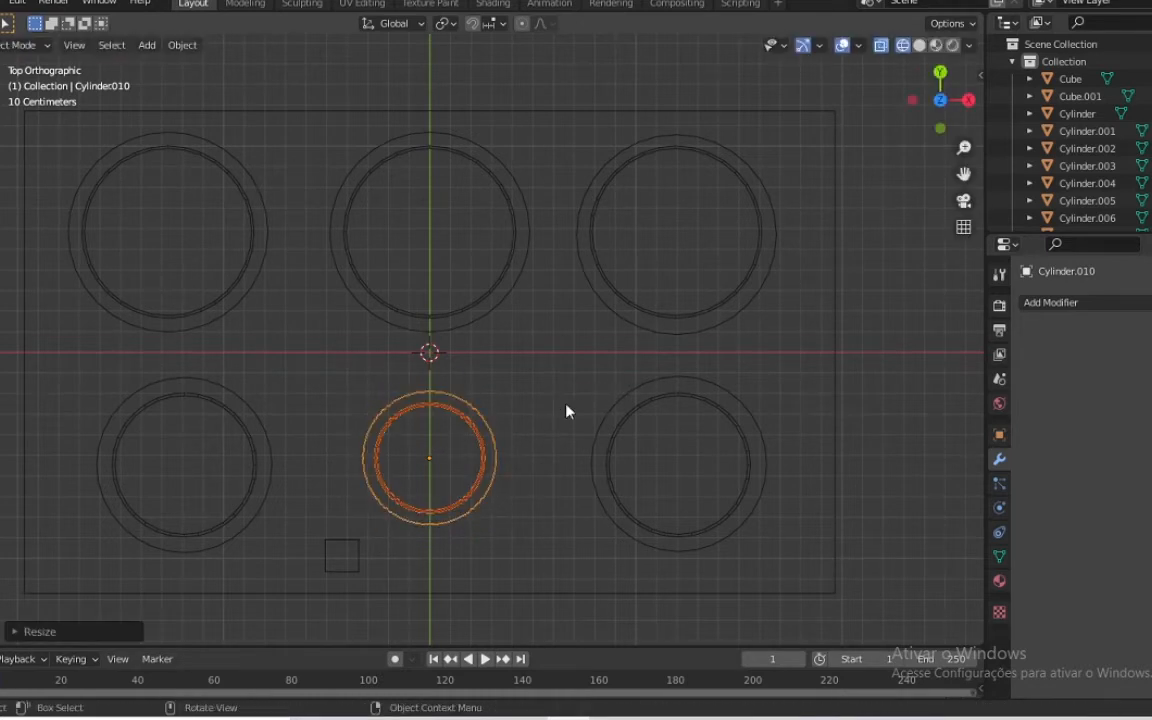
Scale the small cube uniformly to about 0.64 and raise it about 0.03 m until it protrudes slightly above the slab
left_click(337, 552)
key("s")
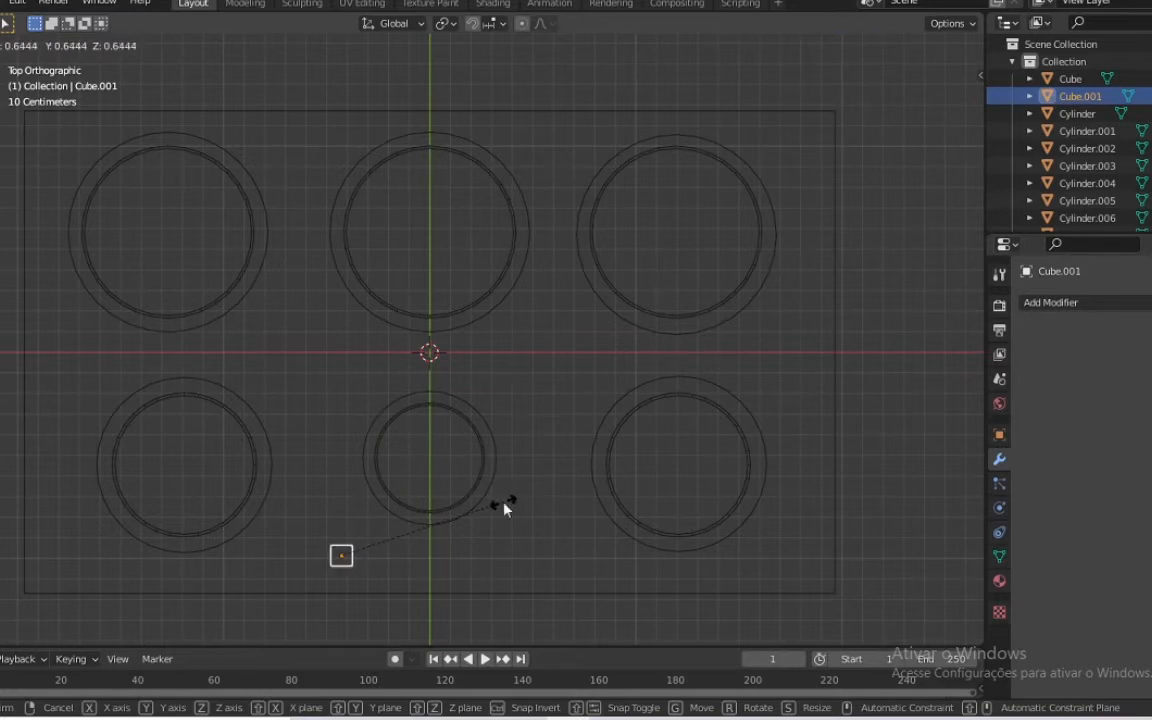
left_click(504, 508)
key("KP_1")
scroll(380, 450, "up", 6)
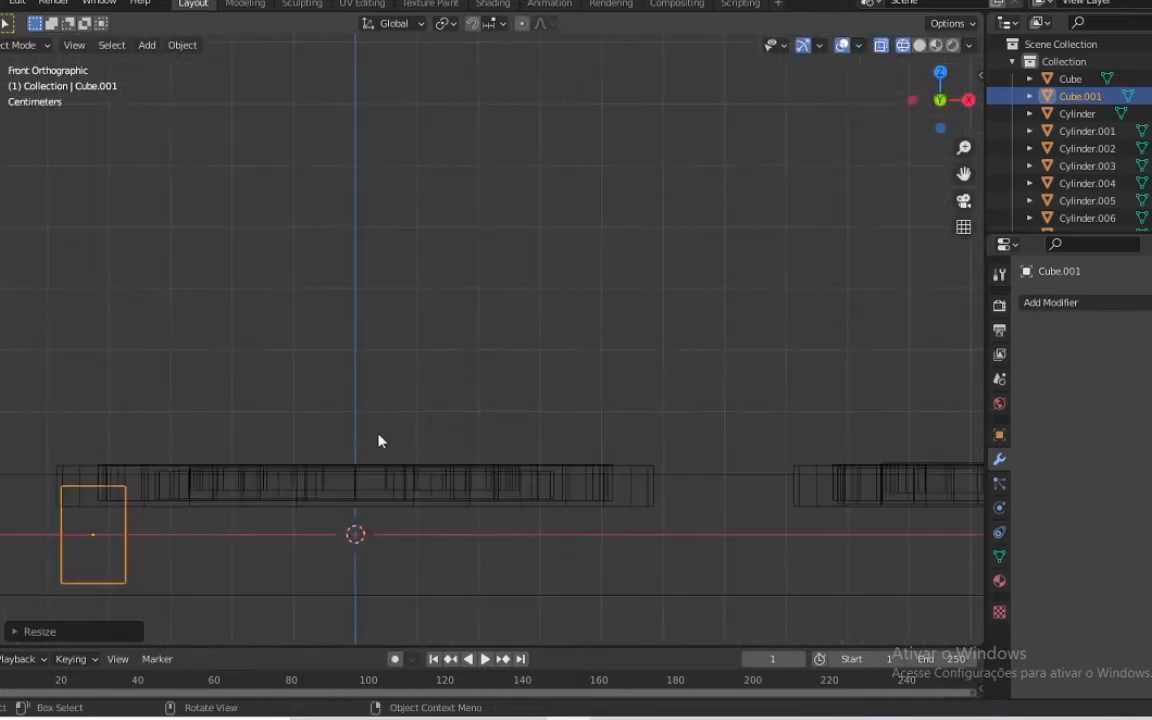
middle_click_drag(375, 480, 613, 463, "shift")
key("g")
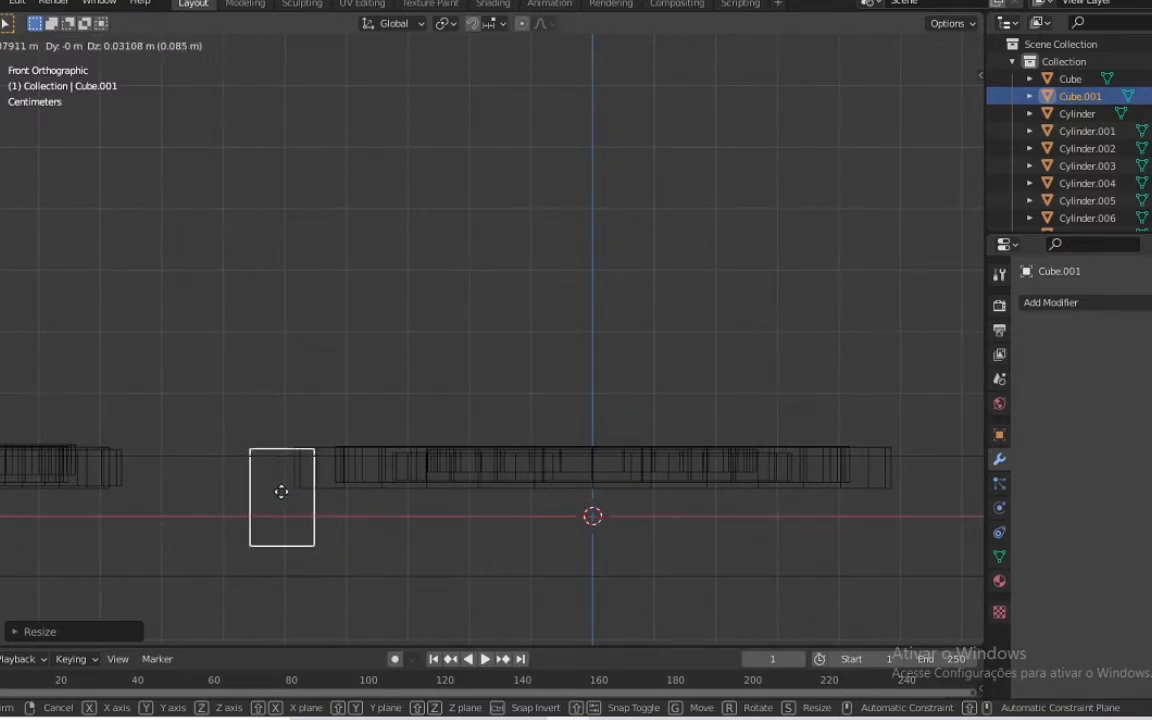
left_click(282, 495)
Duplicate the small button cube twice along X at about 0.25 m spacing, placing the second copy on the slab's centreline
key("KP_7")
scroll(527, 489, "down", 5)
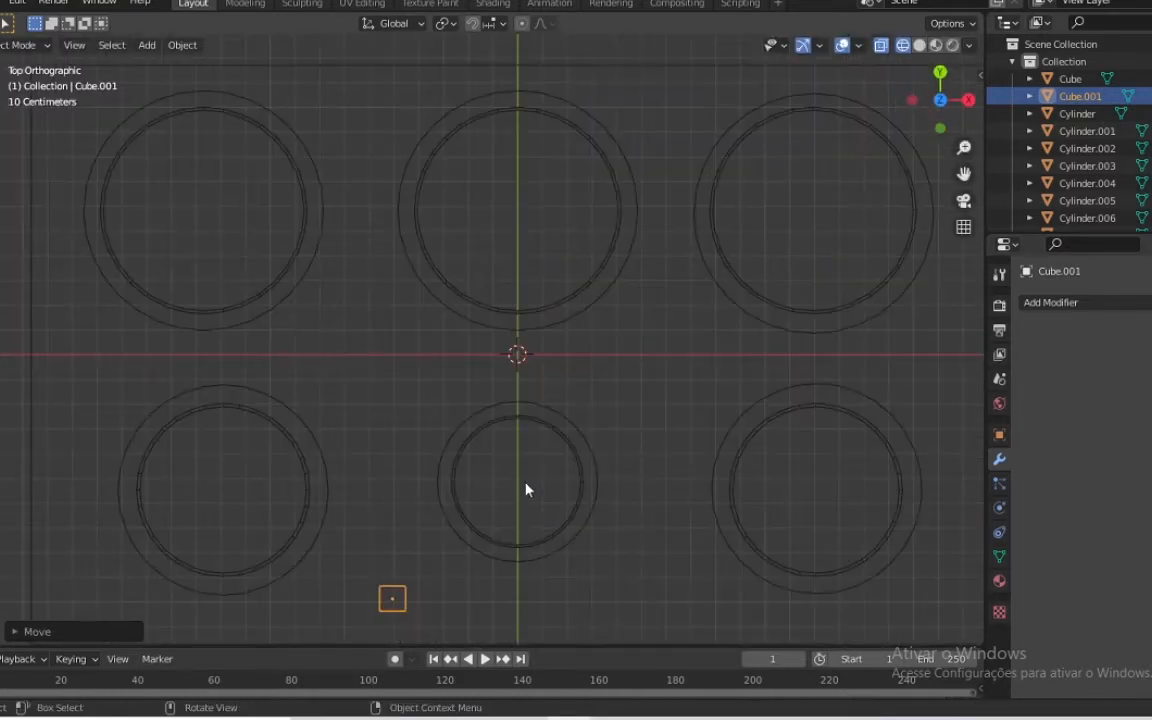
middle_click_drag(535, 499, 455, 376, "shift")
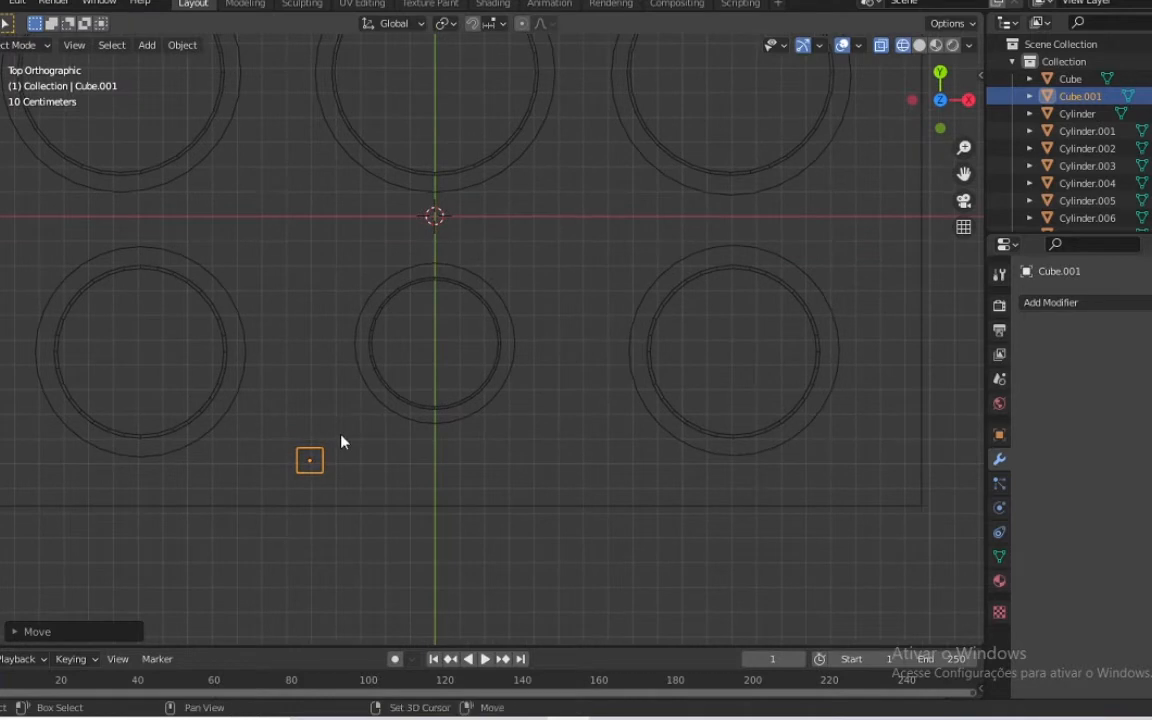
key("shift+d")
key("x")
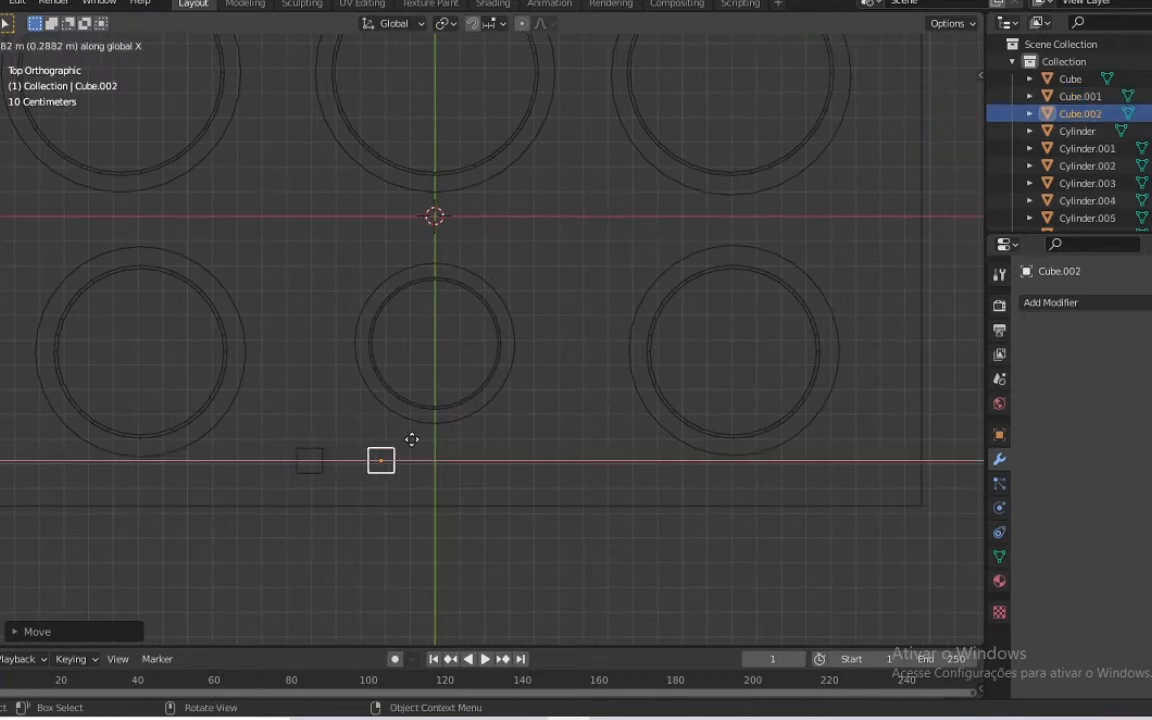
left_click(404, 446)
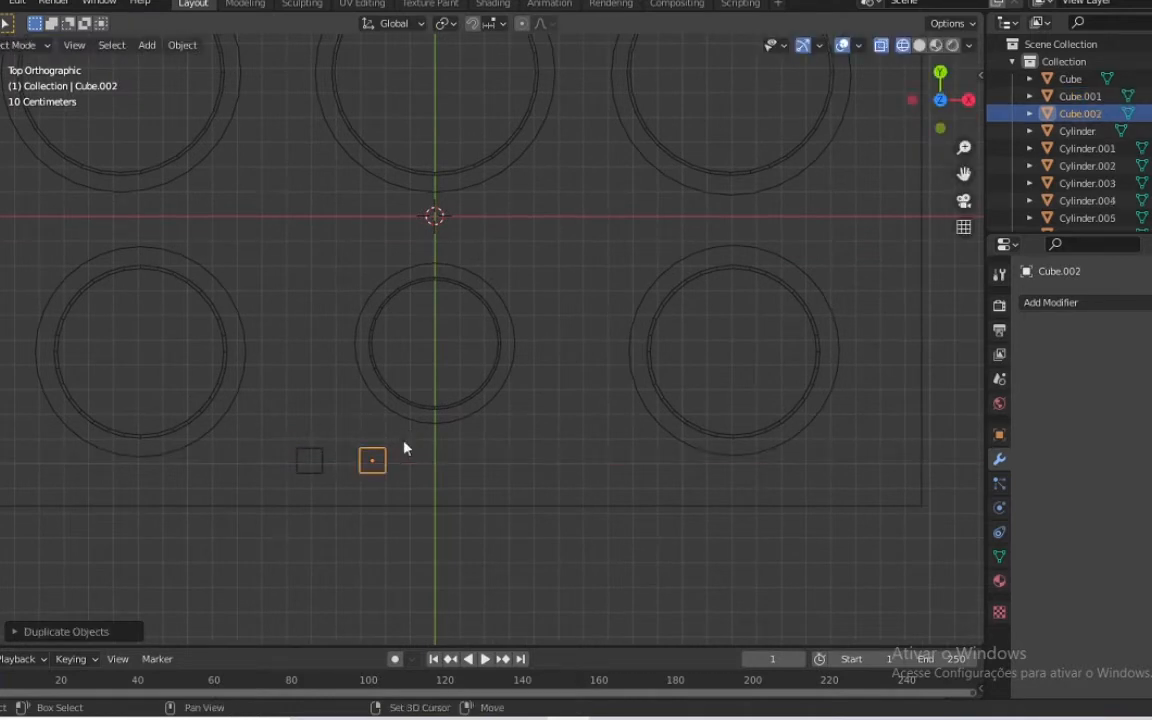
key("shift+d")
key("x")
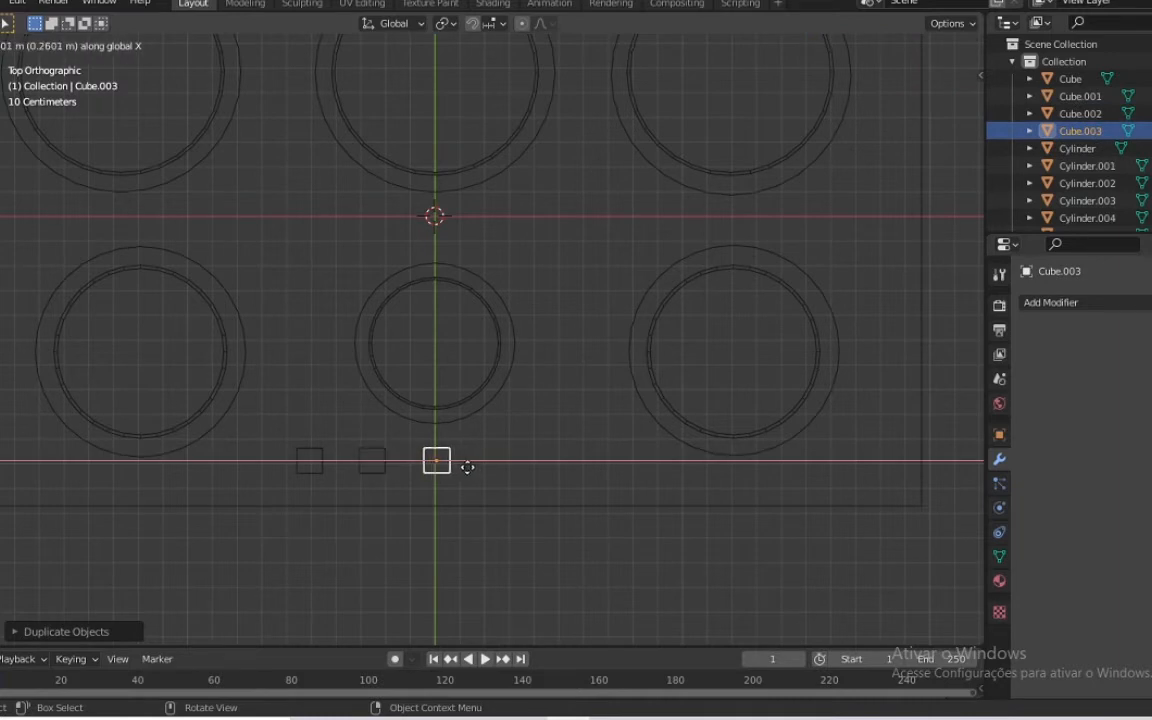
left_click(466, 467)
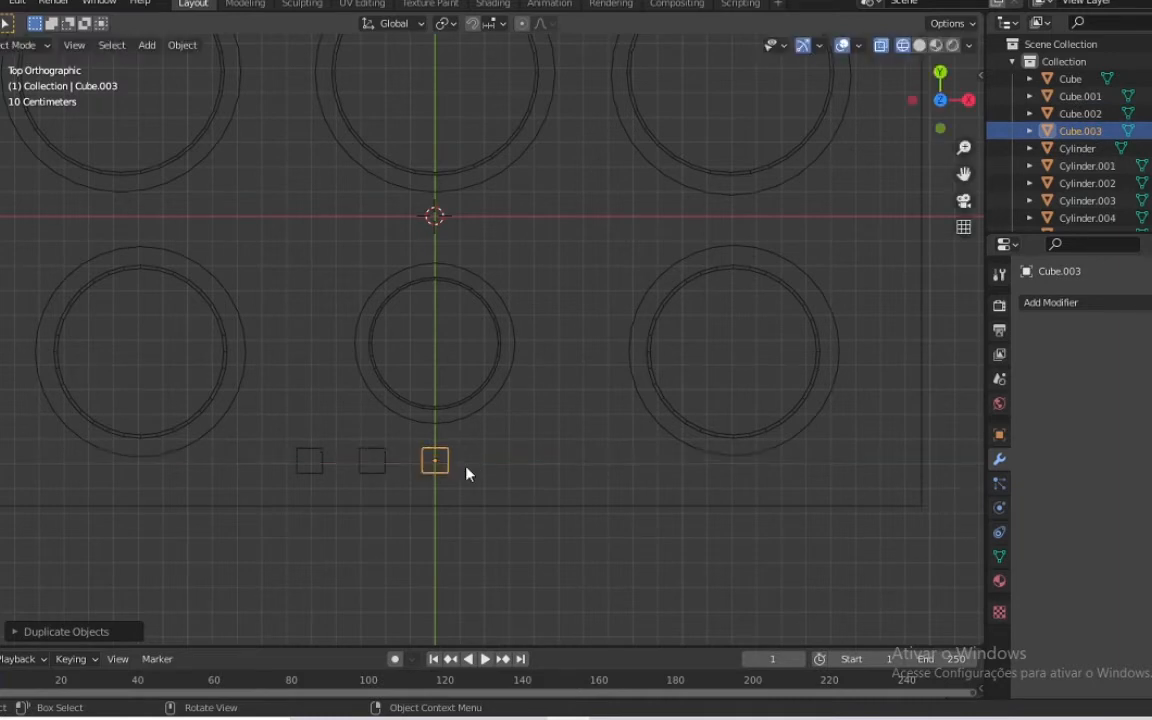
Extend the button row along X with a fourth cube about 0.25 m from the centre one and a fifth slightly closer
key("shift+d")
key("x")
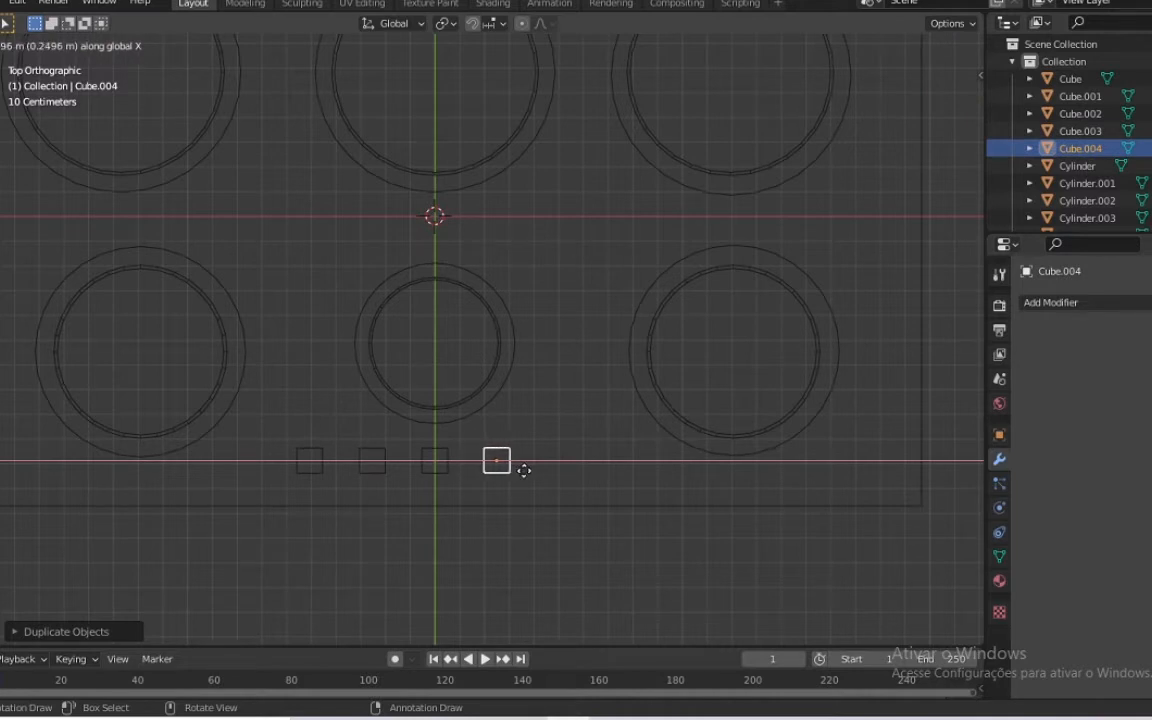
left_click(524, 472)
key("shift+d")
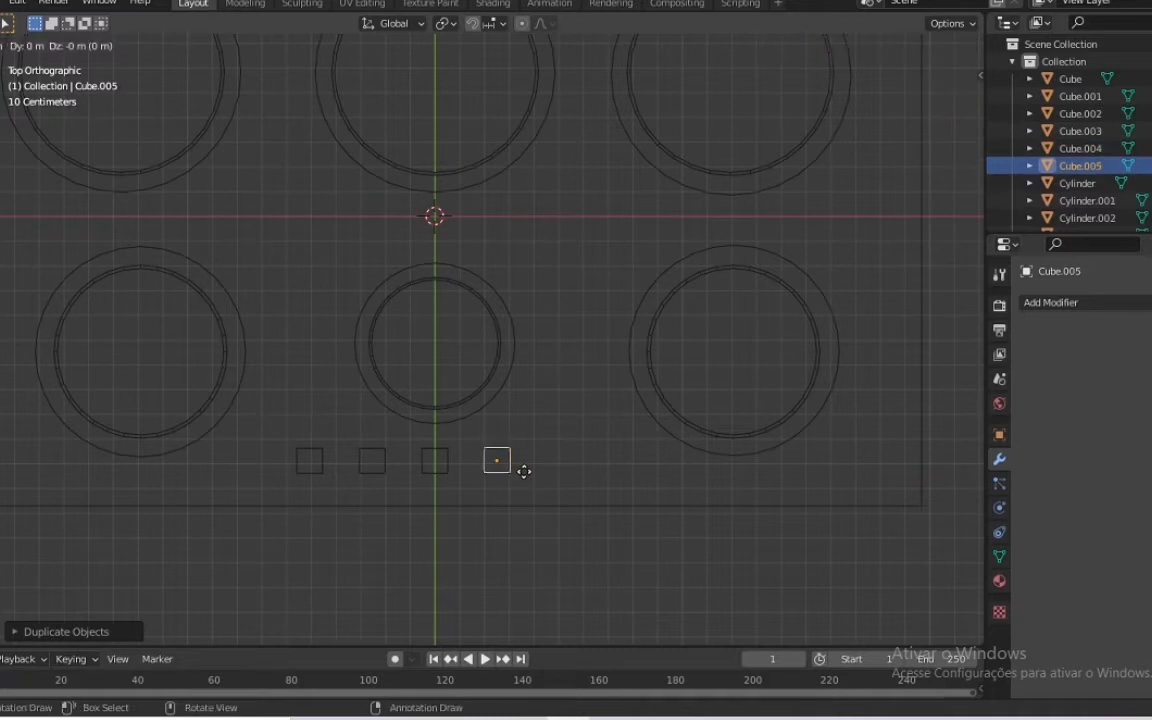
key("x")
left_click(572, 478)
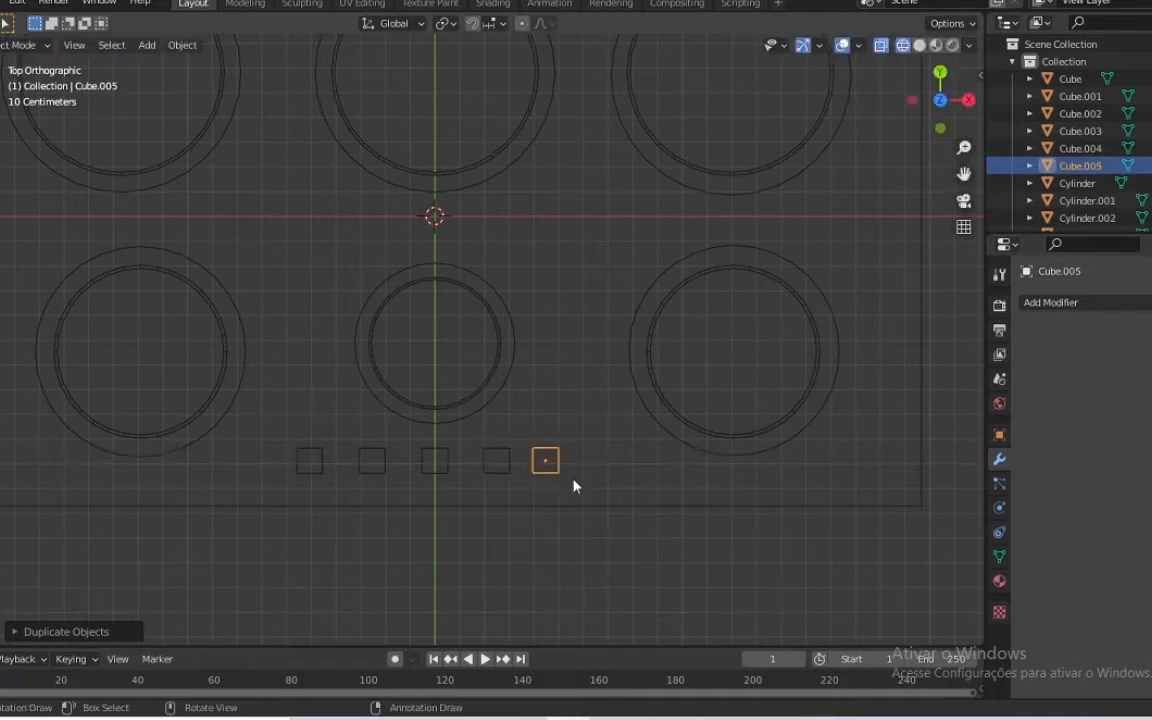
Switch to solid shading and inspect the button row on the slab in perspective
scroll(600, 500, "down", 3)
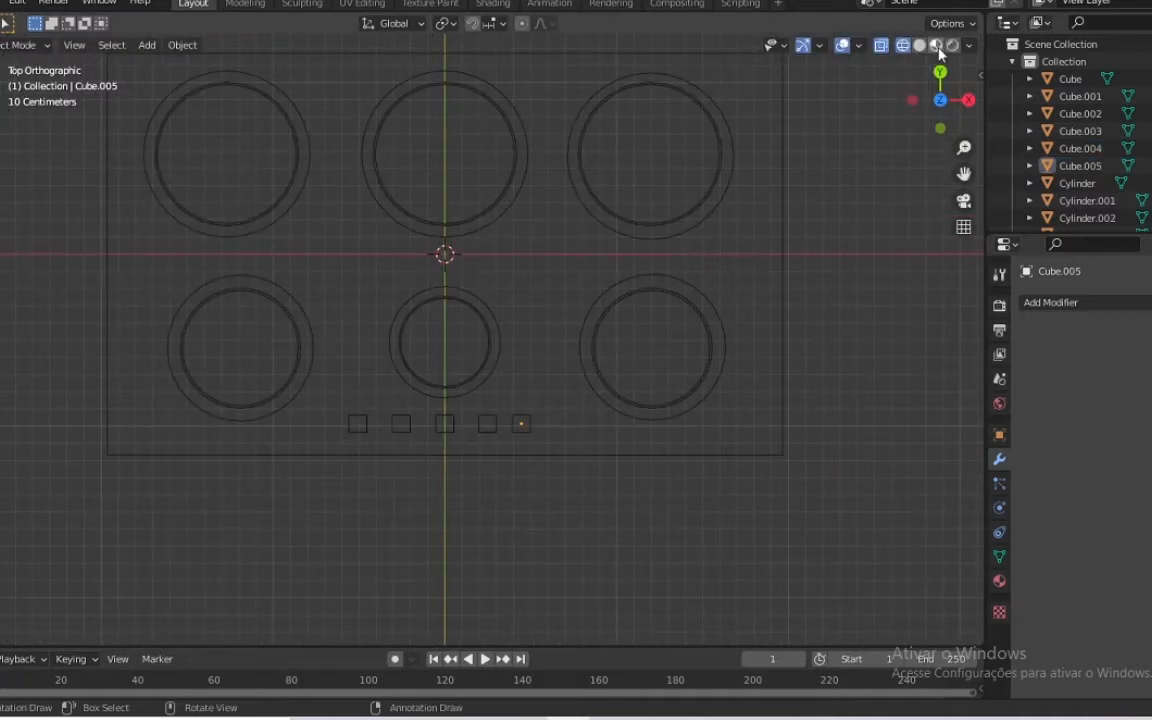
left_click(919, 45)
left_click_drag(932, 70, 941, 112)
scroll(640, 414, "up", 5)
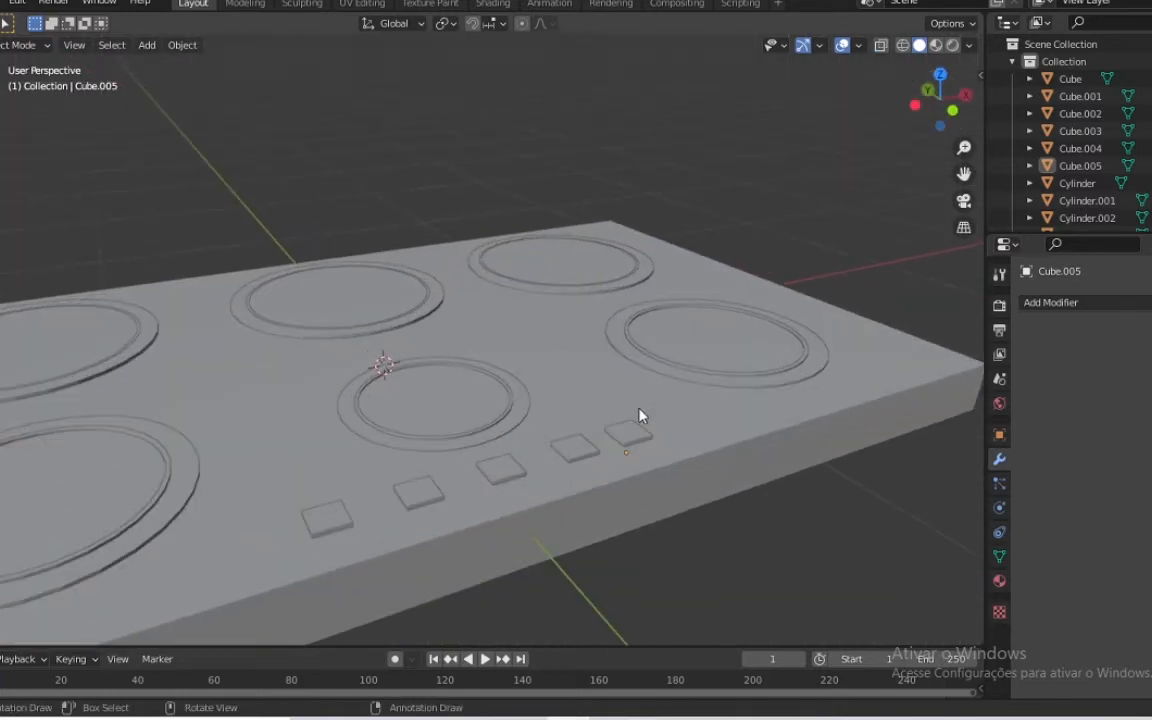
Select all five button cubes and lower them together along Z by about 0.01 m so they protrude less from the slab
key("KP_5")
key("KP_1")
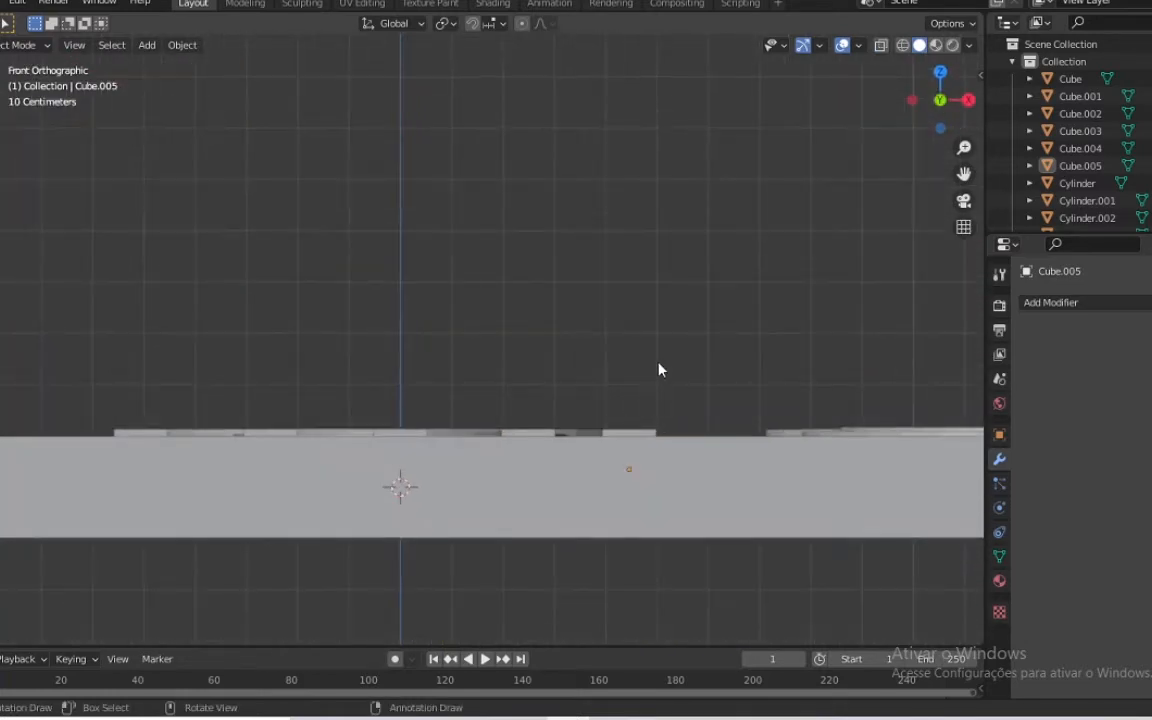
key("KP_7")
left_click(622, 604)
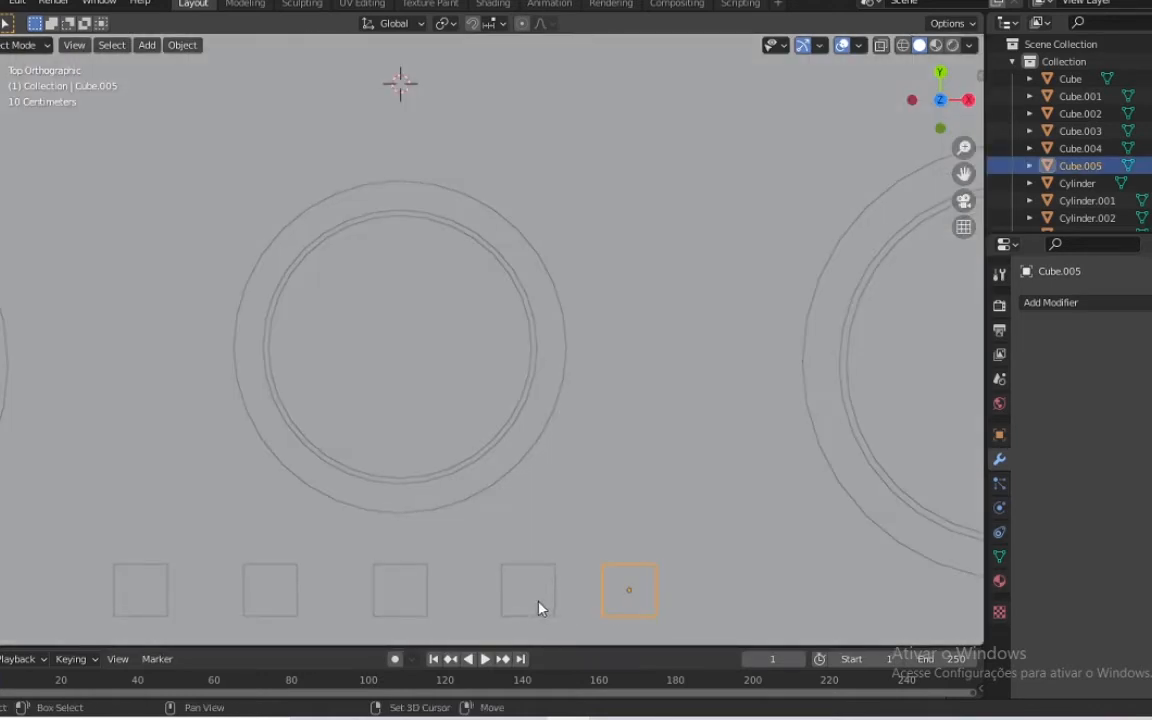
left_click(530, 606, "shift")
left_click(398, 606, "shift")
left_click(283, 607, "shift")
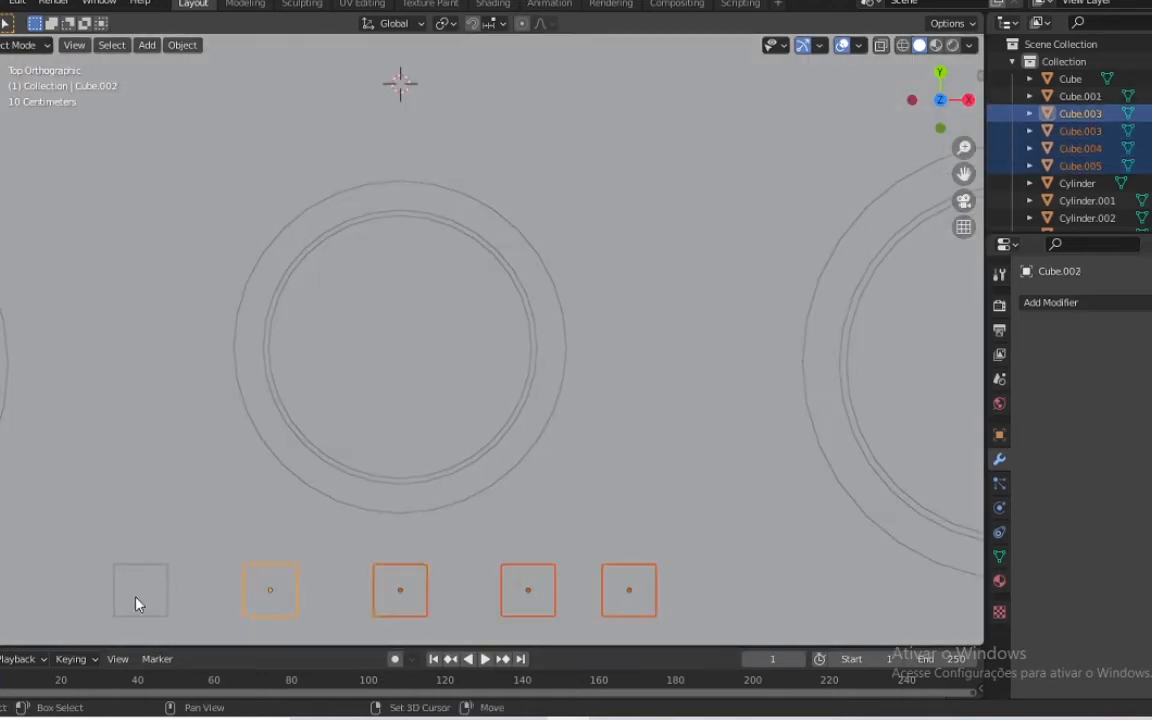
left_click(142, 604, "shift")
scroll(143, 604, "up", 6)
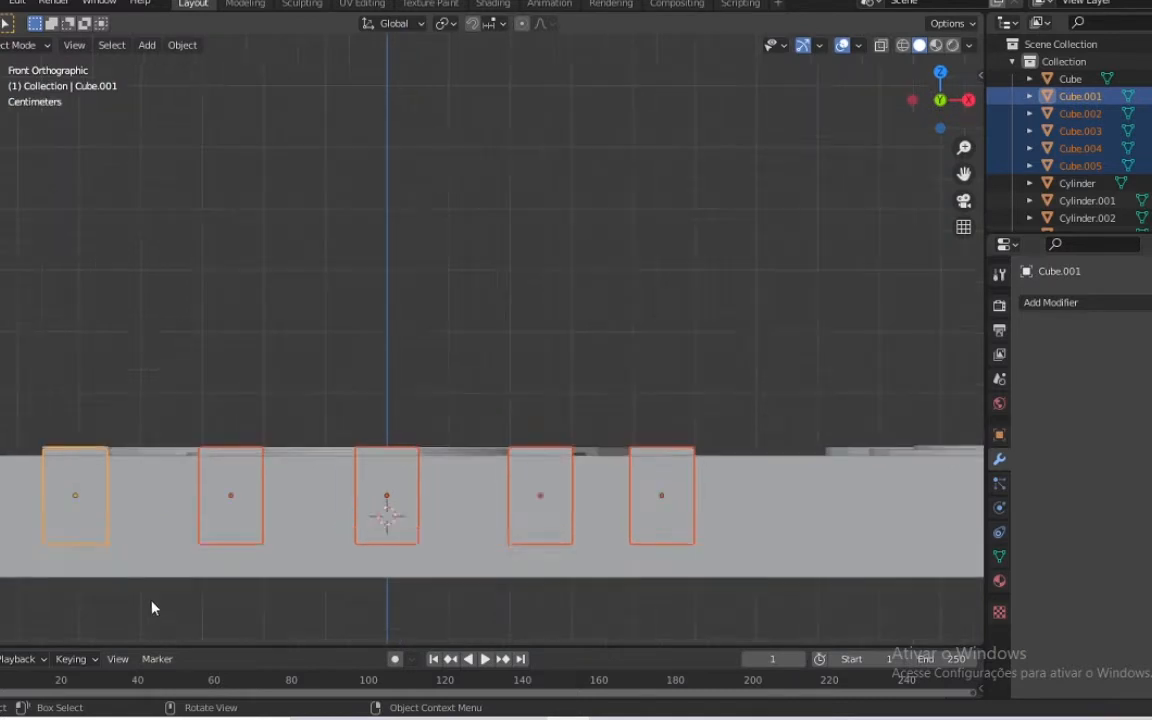
scroll(435, 159, "down", 5)
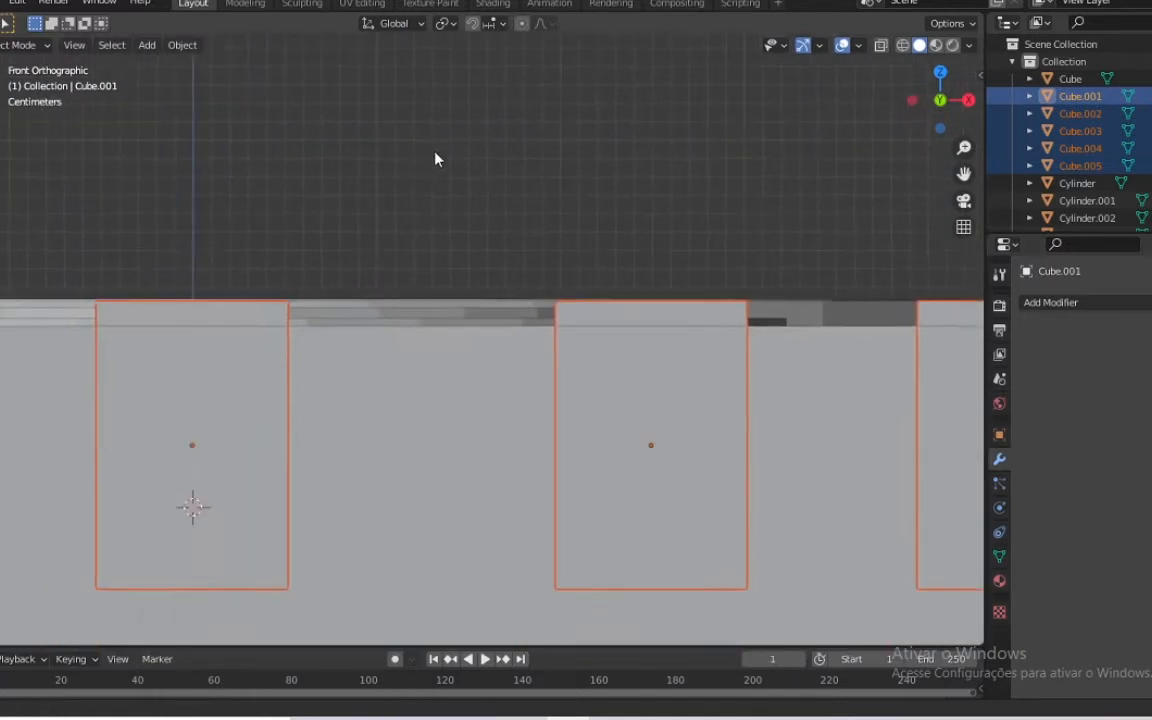
key("g")
key("z")
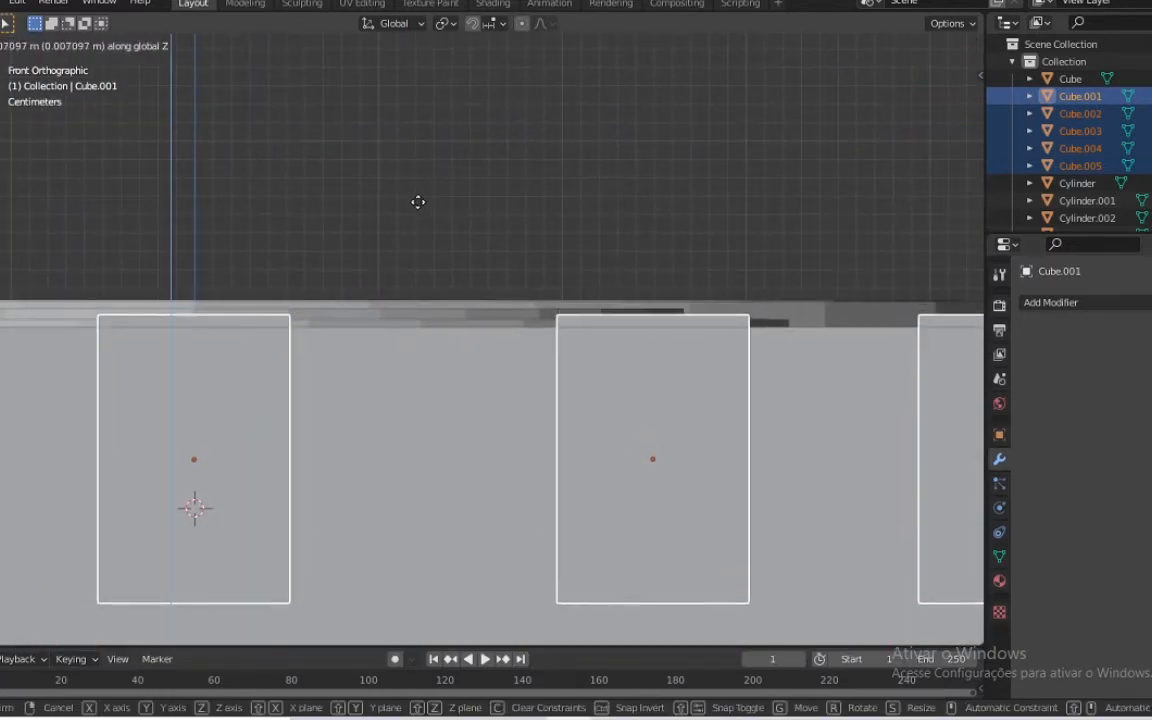
left_click(429, 219)
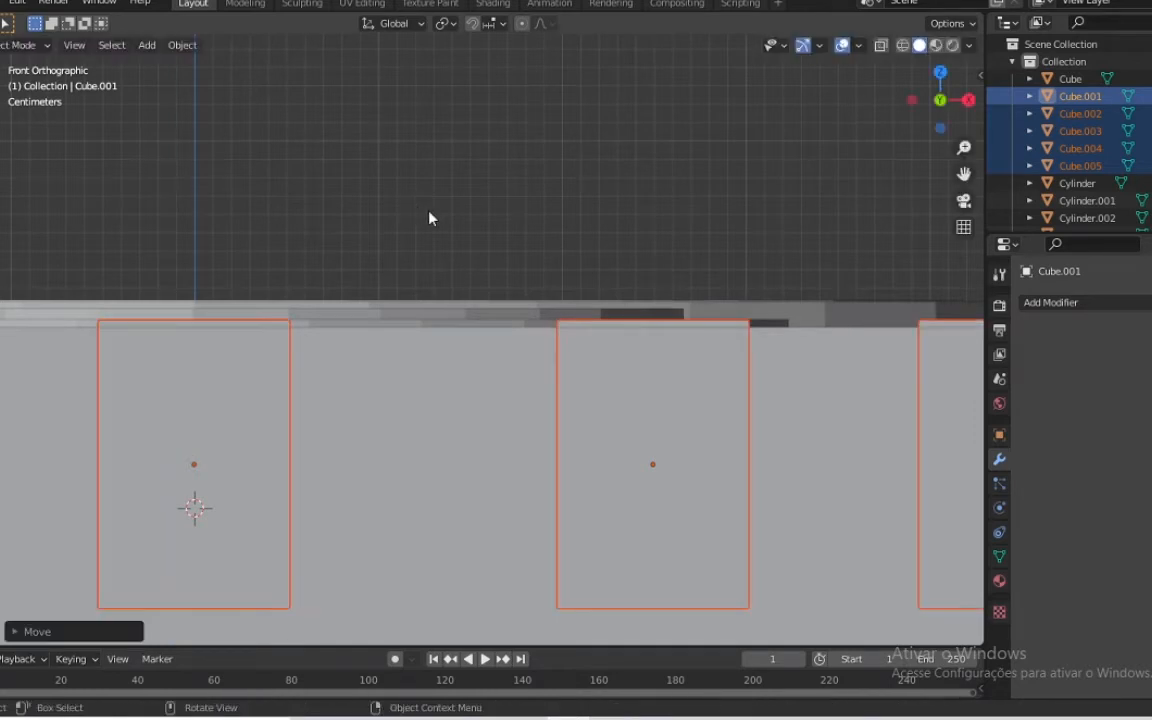
Deselect the buttons, check the whole cooktop in perspective, and save the file
key("KP_7")
scroll(429, 219, "down", 4)
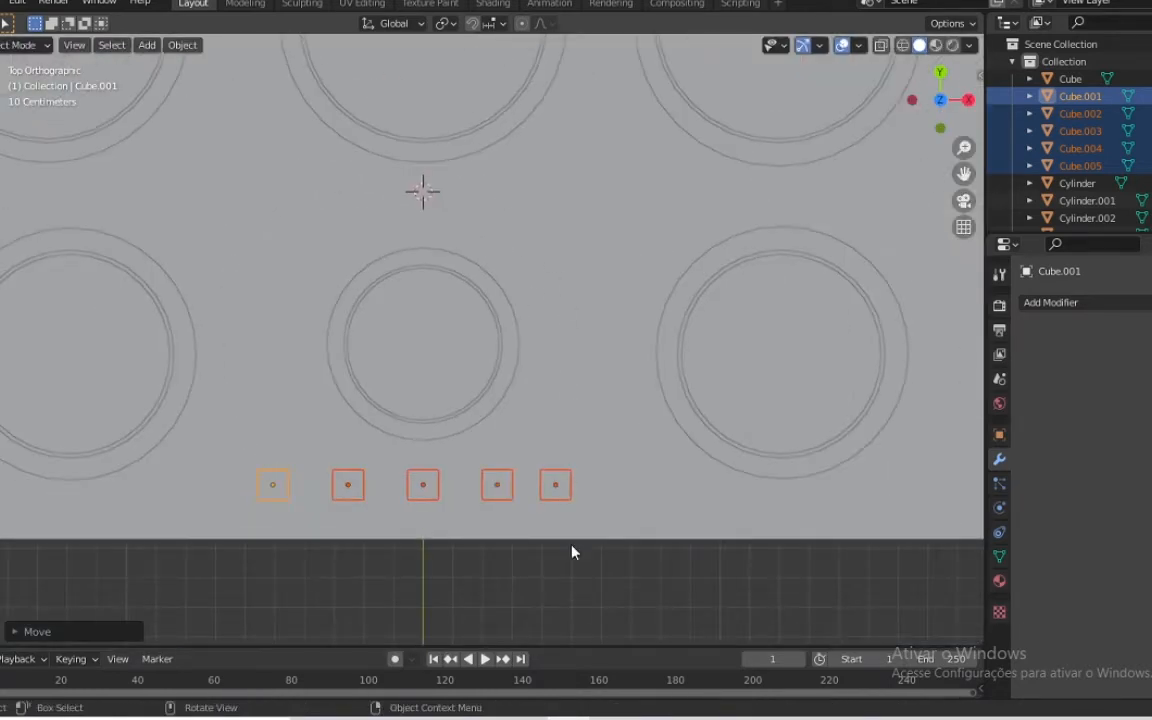
left_click(590, 545)
scroll(620, 525, "down", 2)
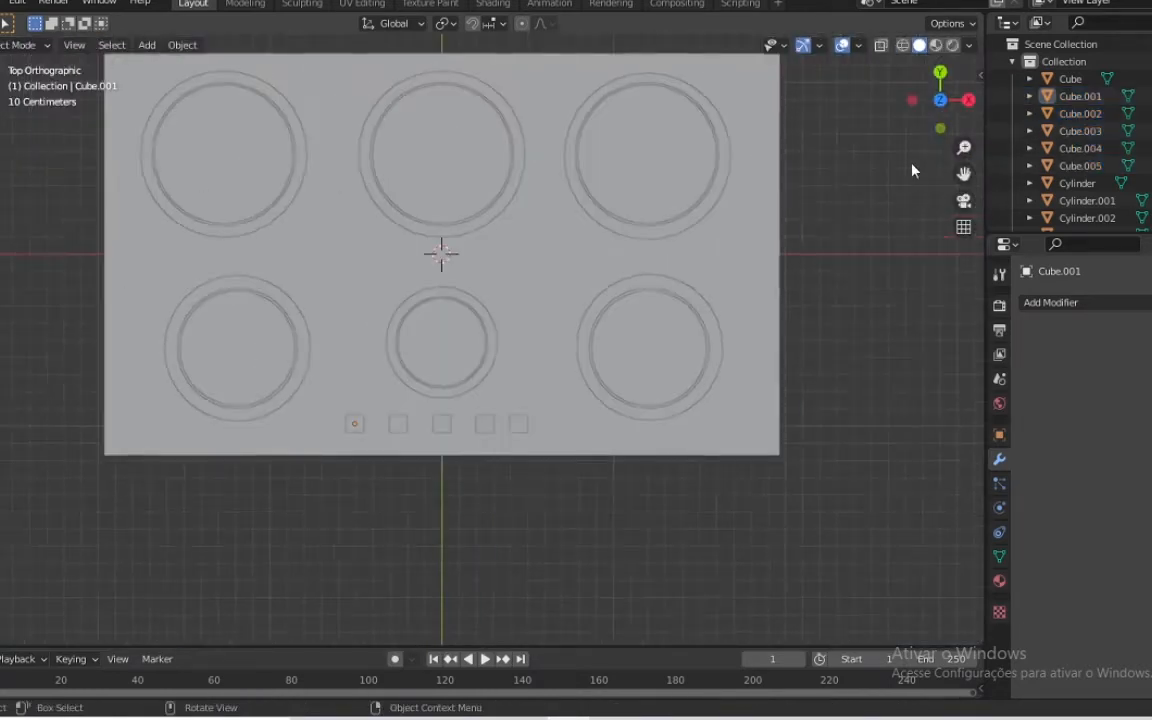
left_click_drag(940, 100, 870, 140)
key("ctrl+s")
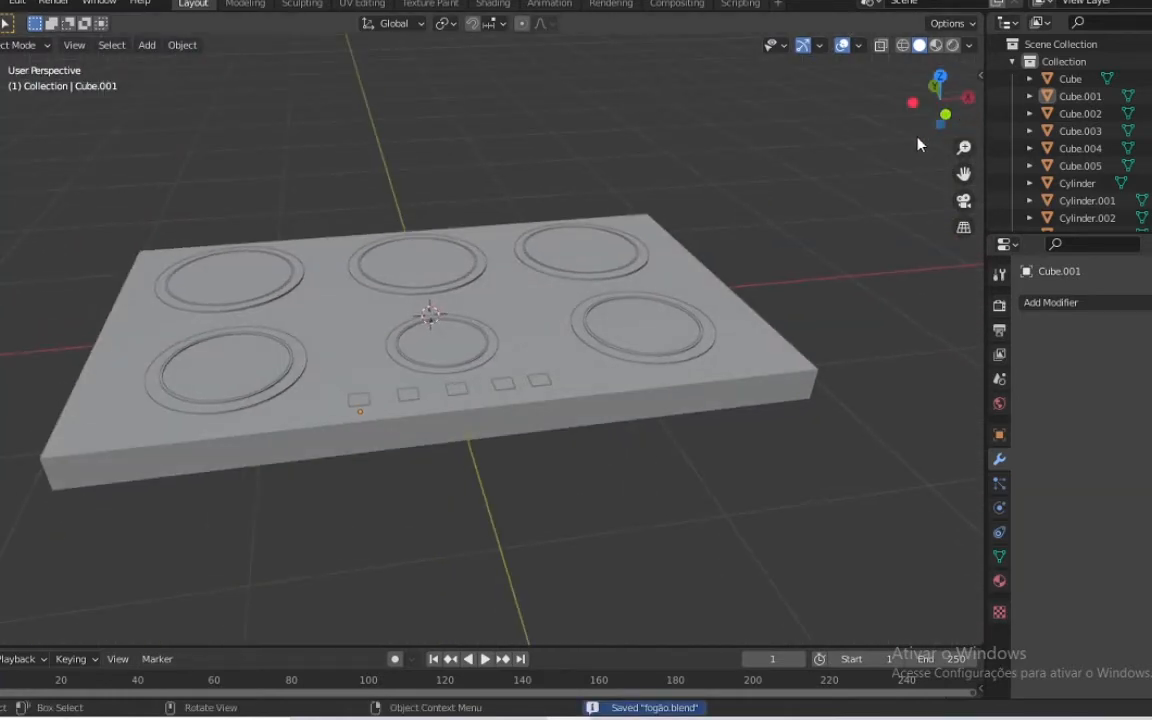
Add a Bevel modifier to the cooktop slab and set its amount to 0.11 m
left_click_drag(960, 173, 960, 190)
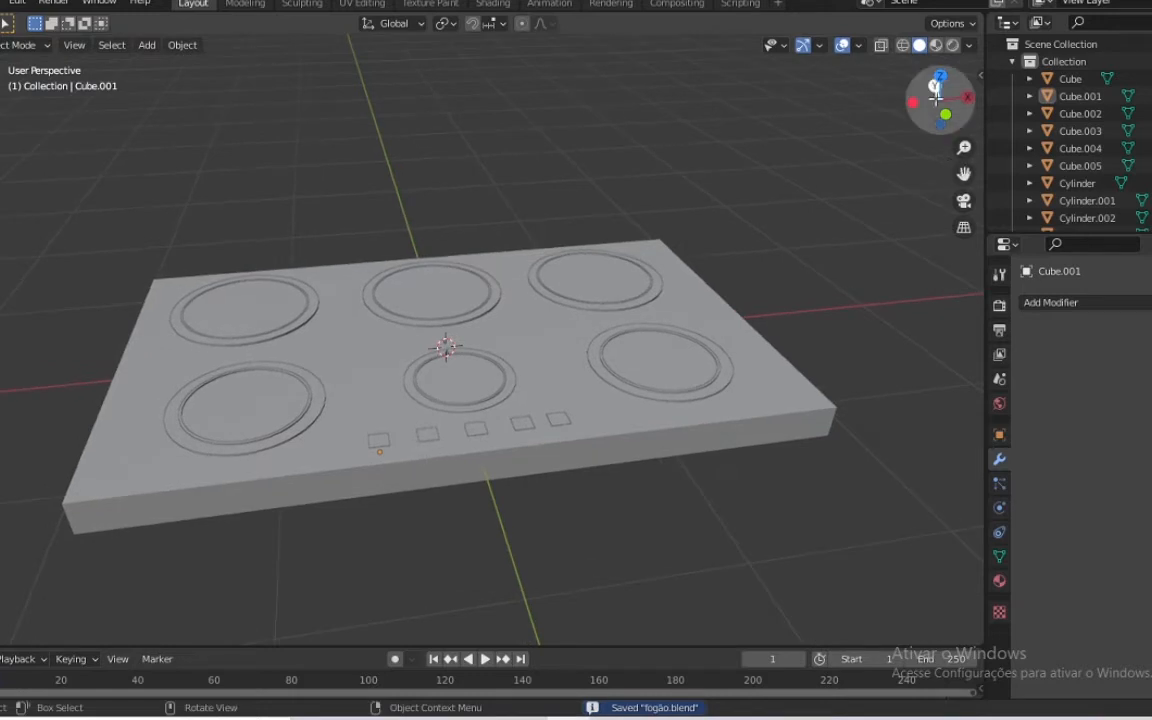
left_click_drag(933, 103, 865, 110)
left_click(730, 402)
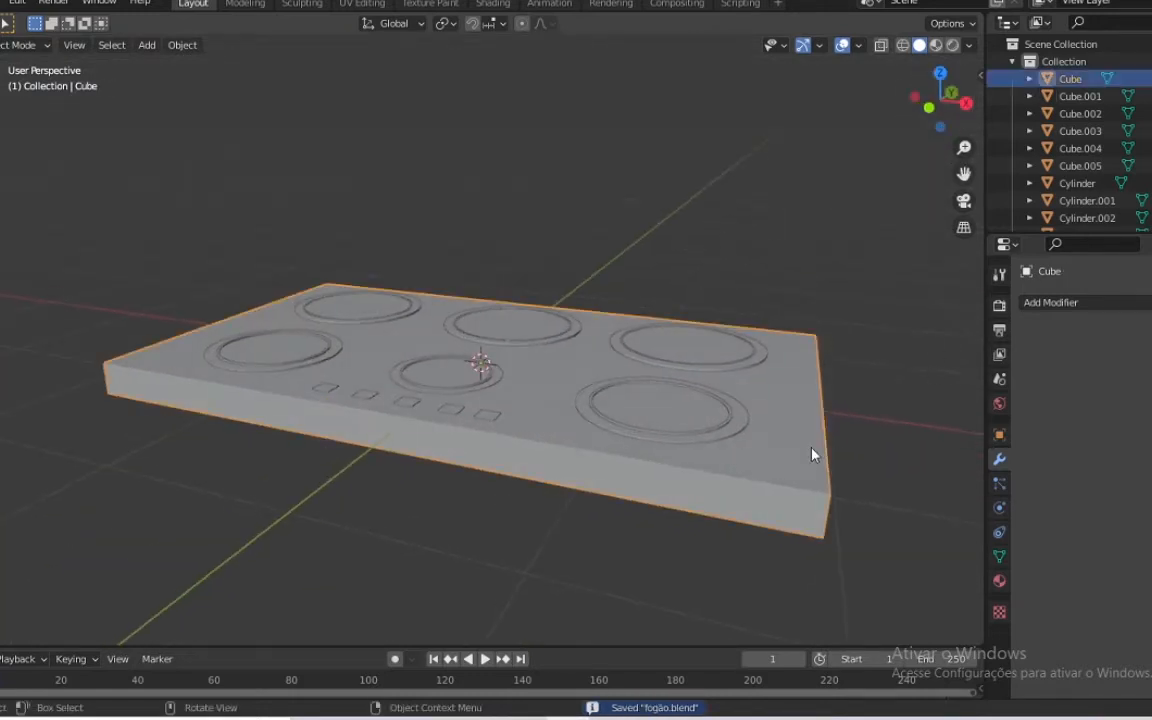
left_click(1086, 303)
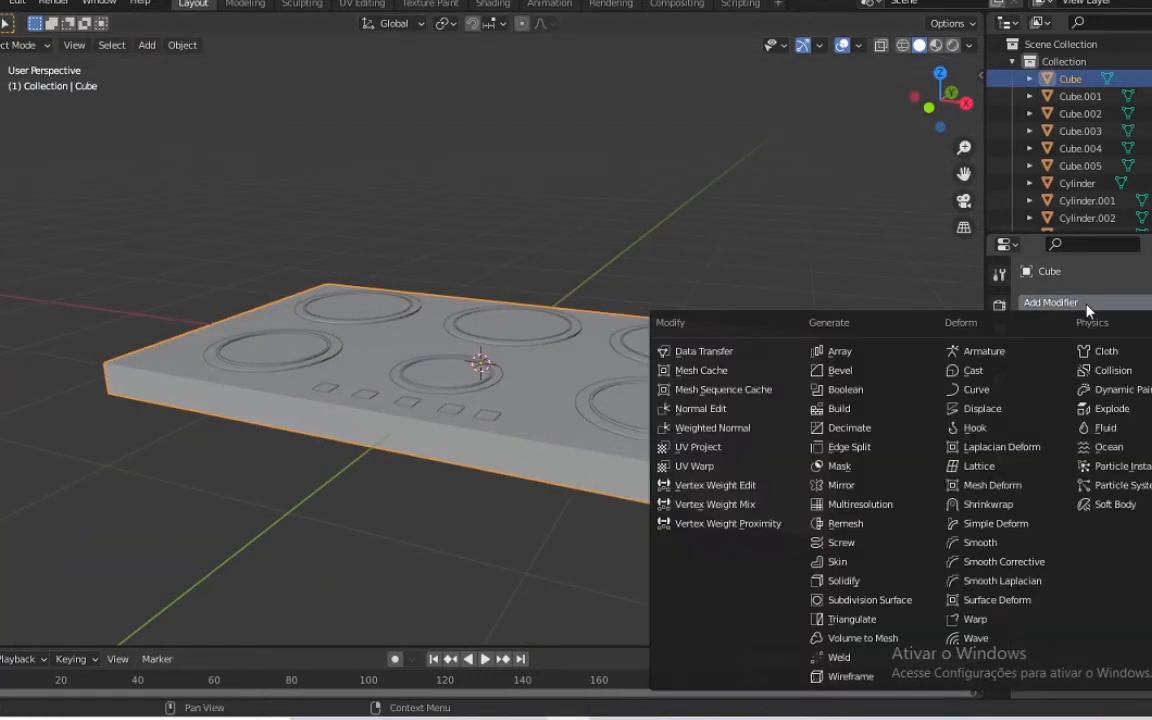
left_click(855, 376)
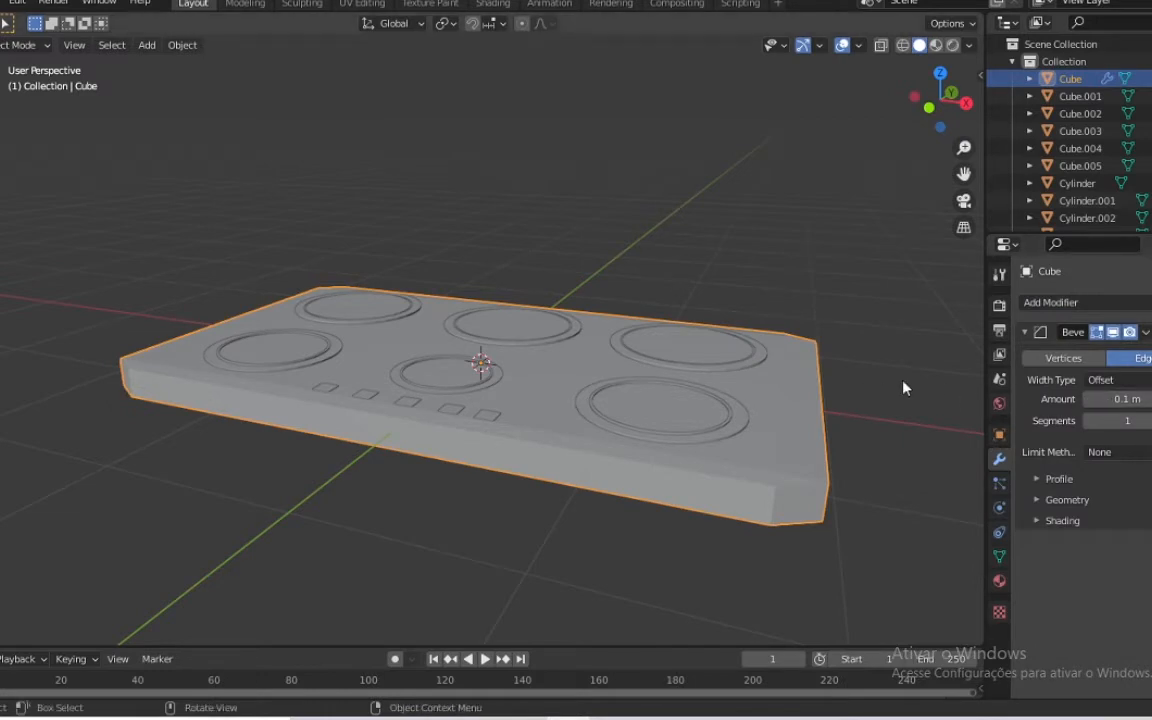
key("KP_7")
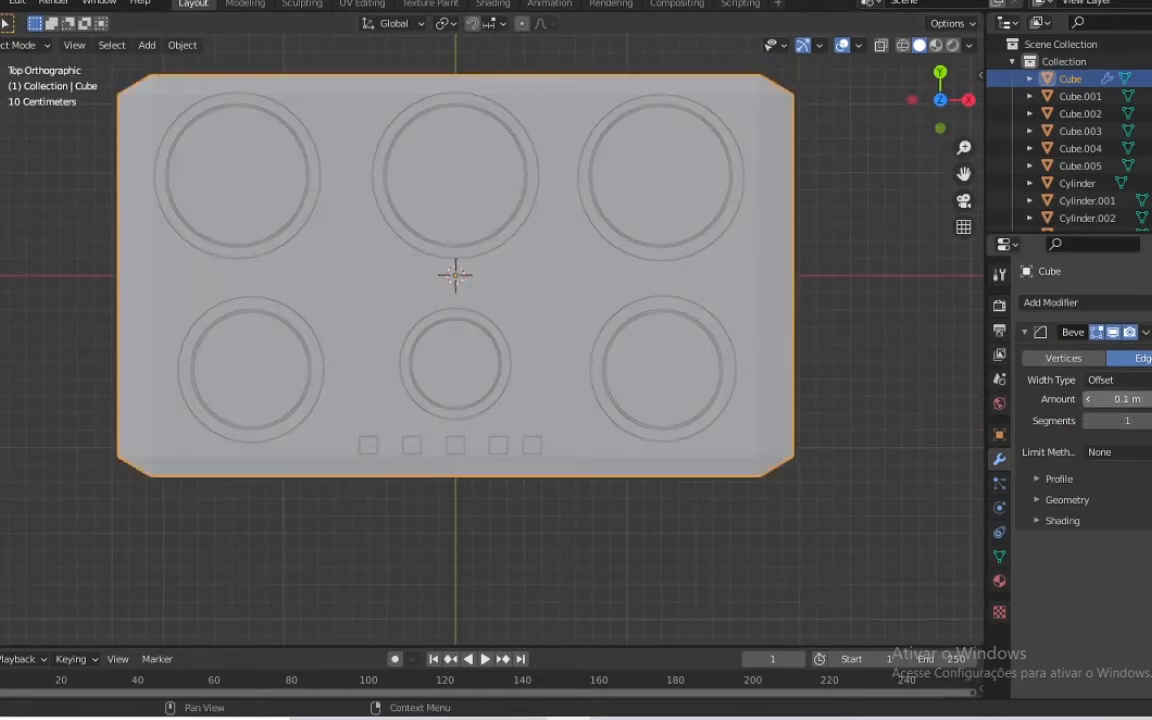
left_click_drag(1102, 399, 1114, 399)
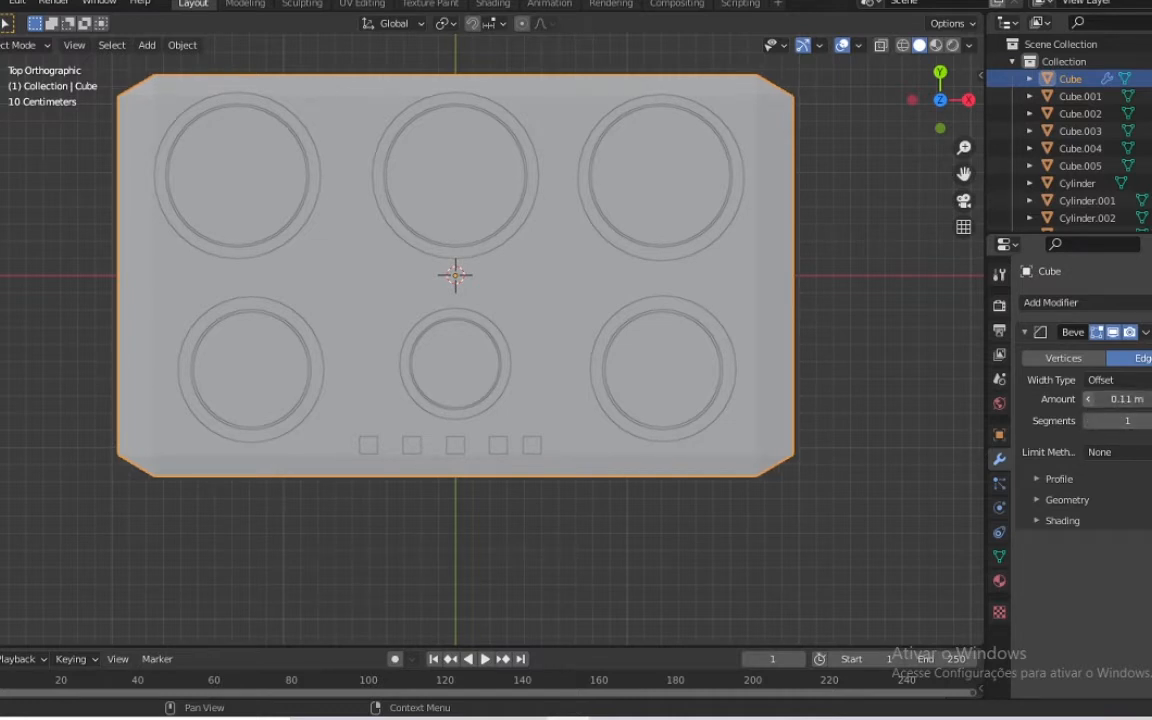
Reduce the amount of the cooktop slab's Bevel modifier to 0.04 m
left_click(1089, 399)
left_click(1089, 399)
left_click(1089, 399)
left_click(1089, 399)
left_click(1089, 399)
left_click(1089, 399)
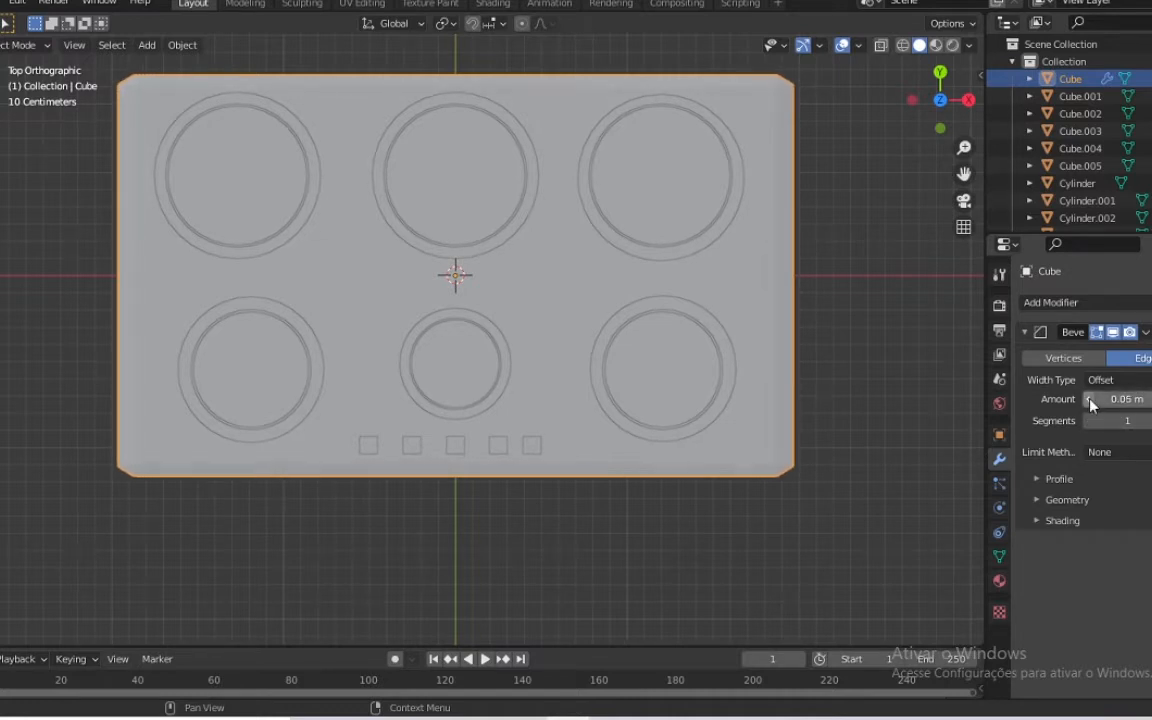
left_click(1090, 400)
Raise the slab's bevel segments to 3 and check the rounded corners in perspective
left_click(1151, 421)
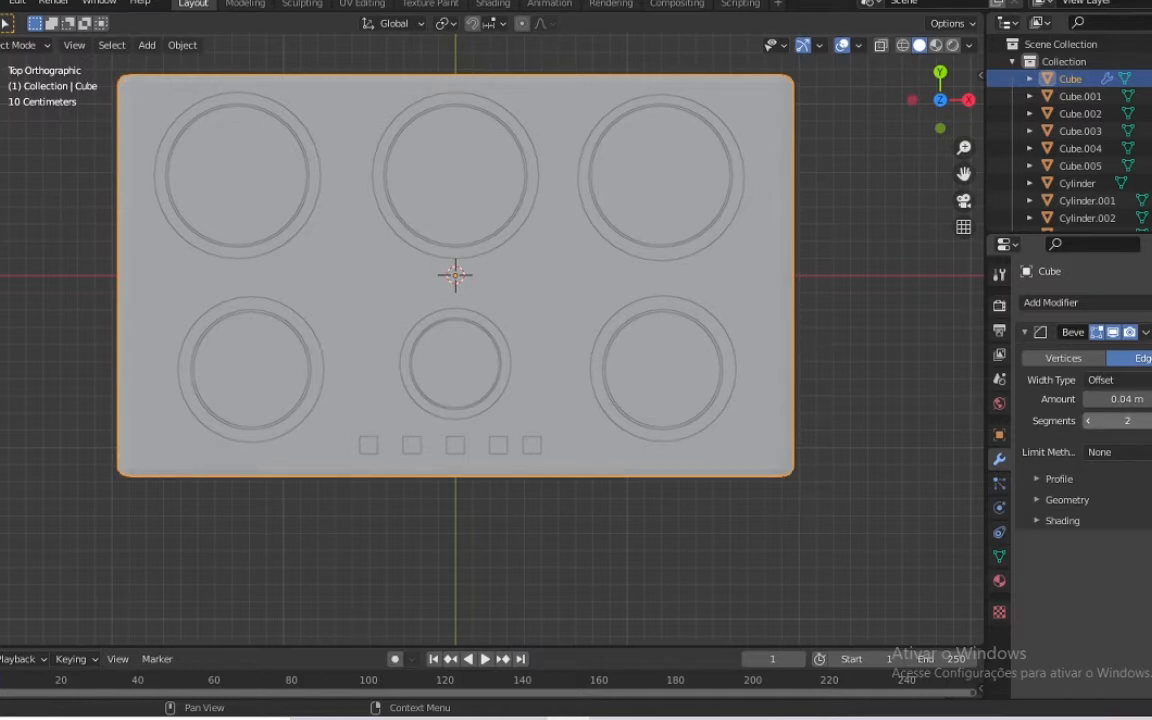
left_click_drag(940, 95, 1012, 95)
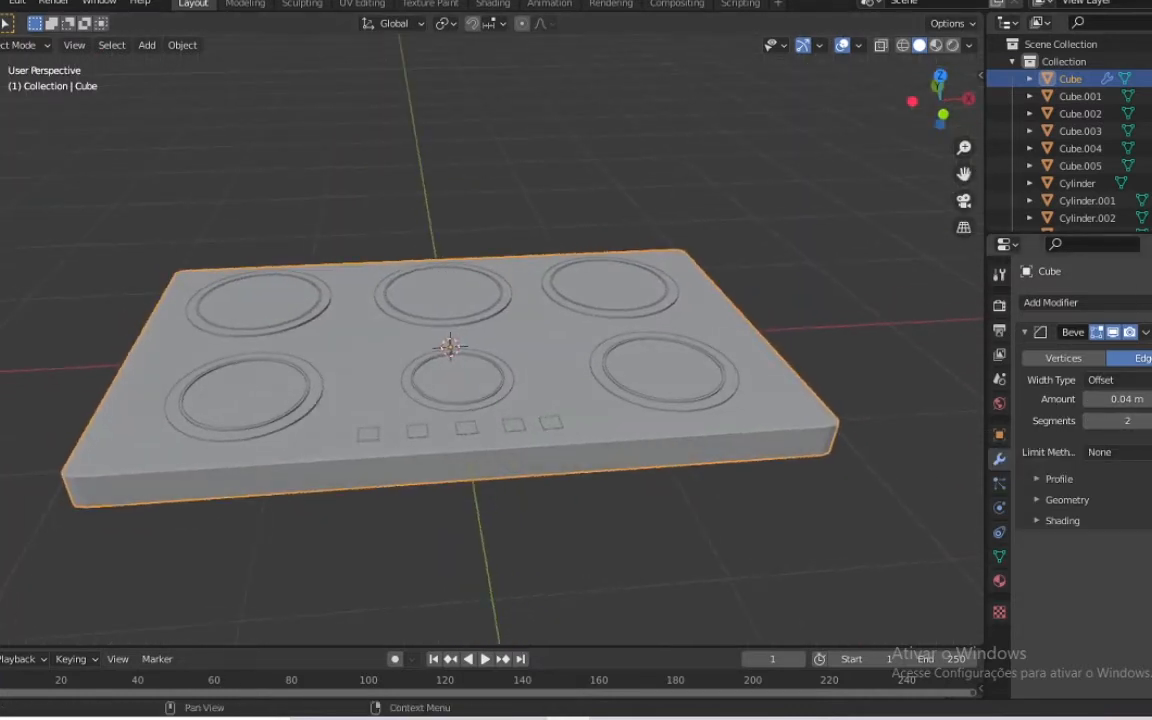
left_click(1151, 421)
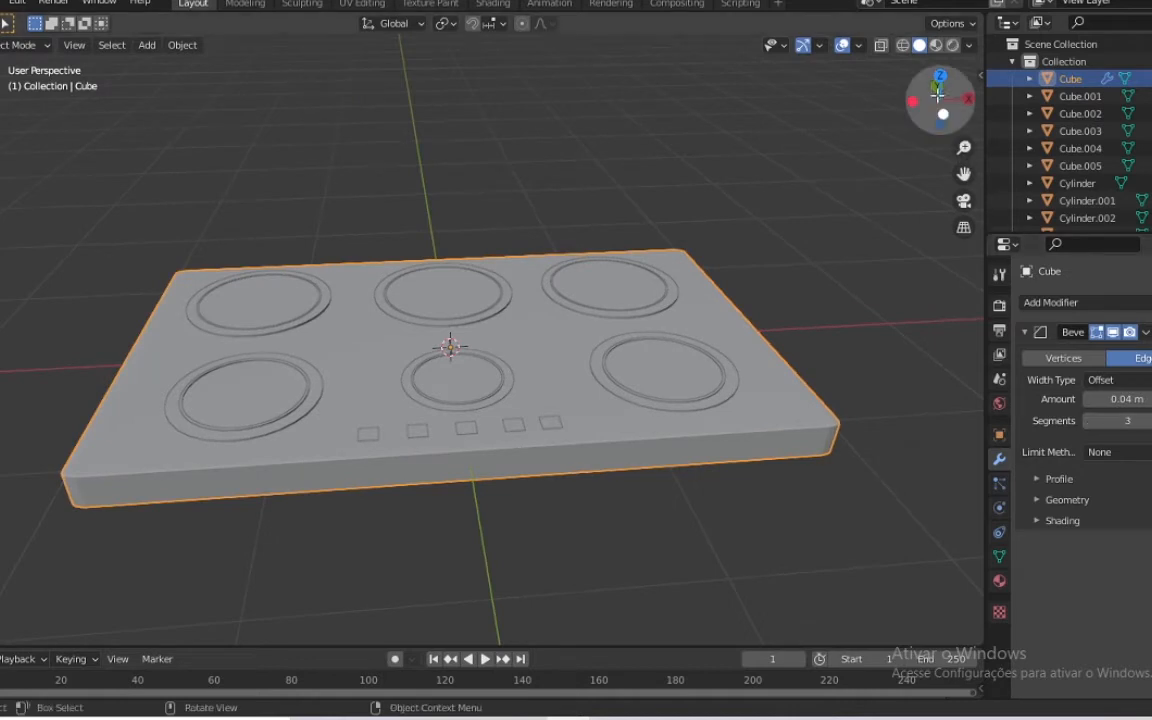
left_click_drag(936, 93, 988, 159)
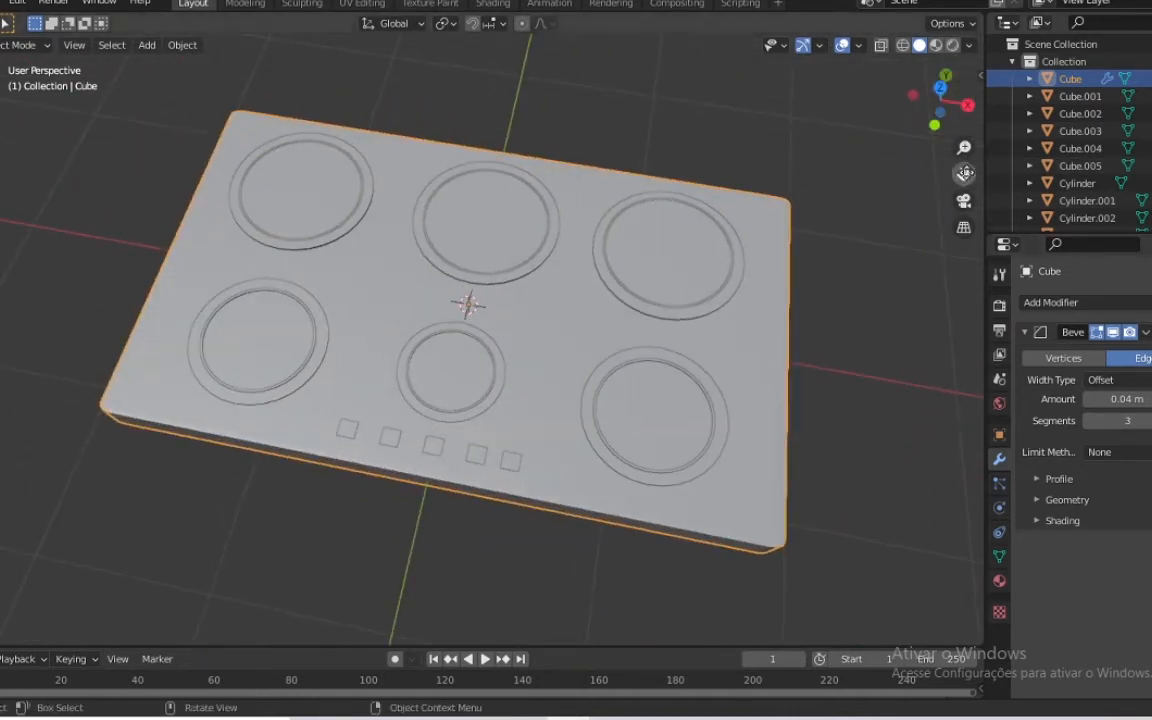
key("KP_7")
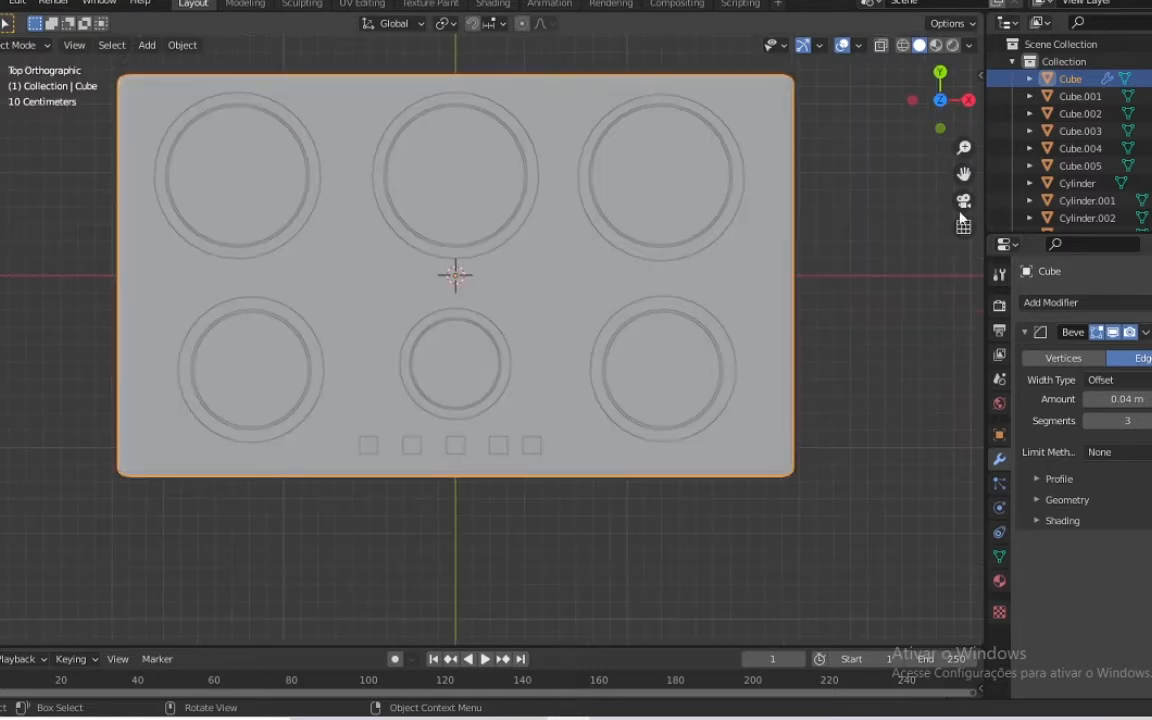
Apply the Bevel modifier to the cooktop slab, deselect it, and check the edges in perspective
left_click(907, 362)
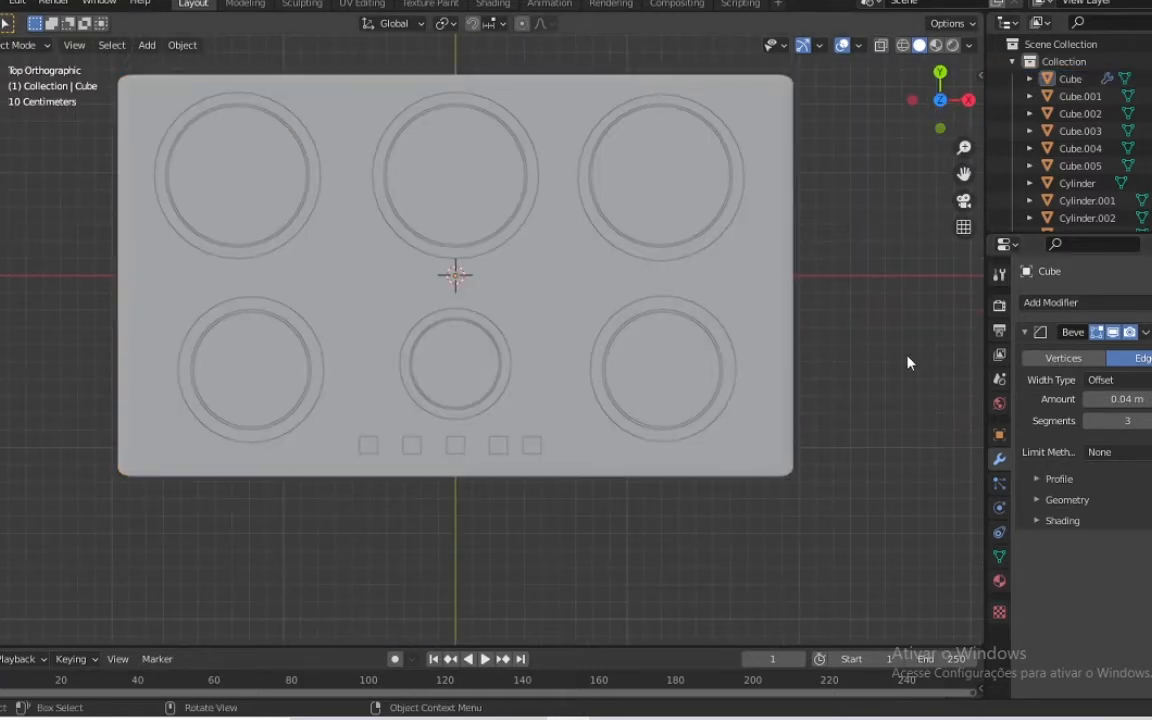
left_click(532, 446)
left_click(796, 181)
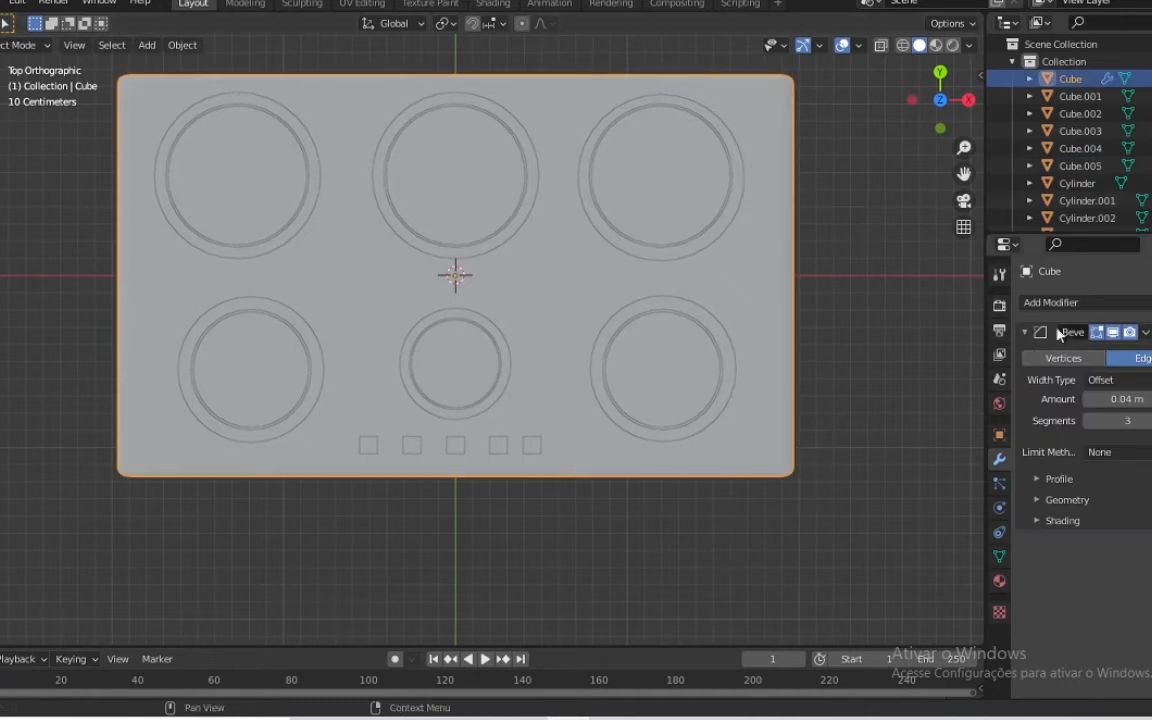
left_click(1069, 302)
left_click(1149, 332)
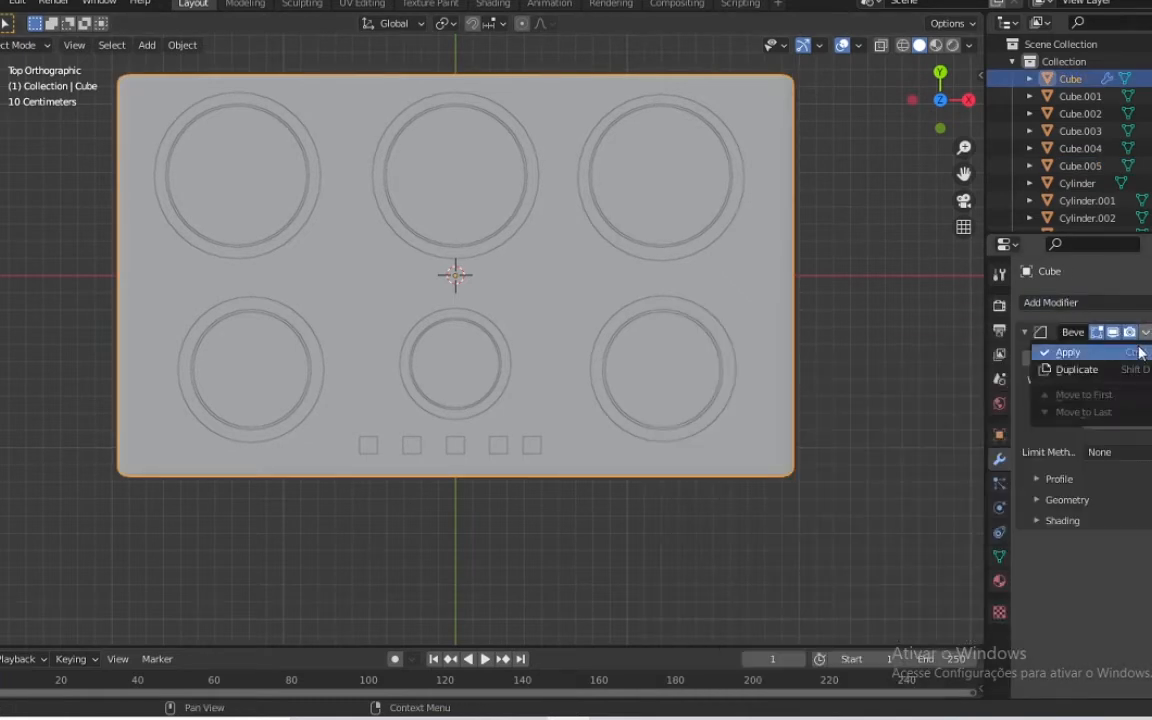
left_click(1138, 350)
left_click(864, 355)
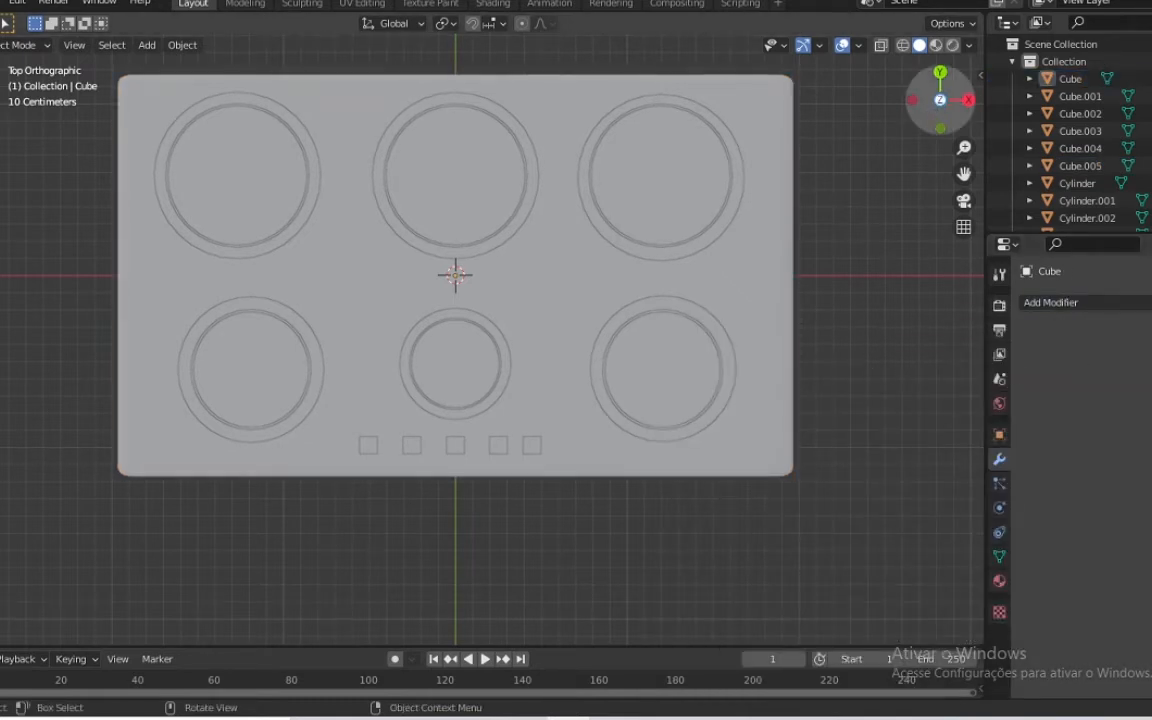
left_click_drag(925, 95, 945, 212)
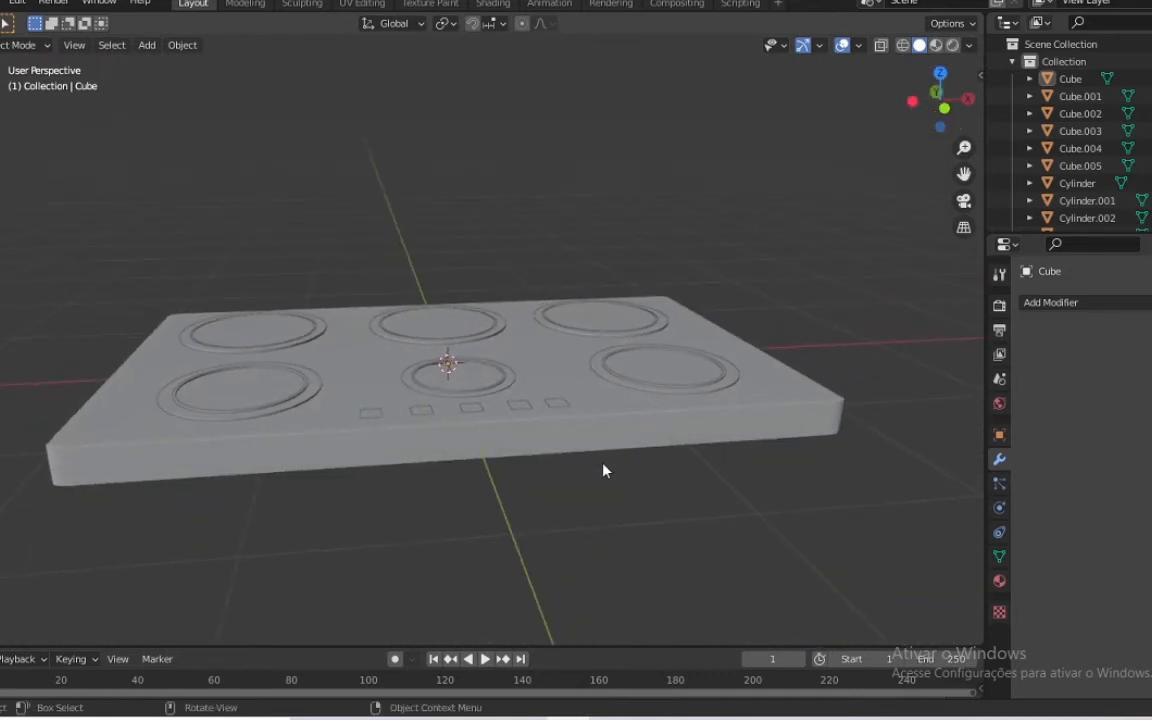
Try a Bevel modifier on the middle square button with an amount of 0.11 m and 3 segments
key("KP_7")
scroll(472, 474, "up", 4)
scroll(472, 474, "up", 1)
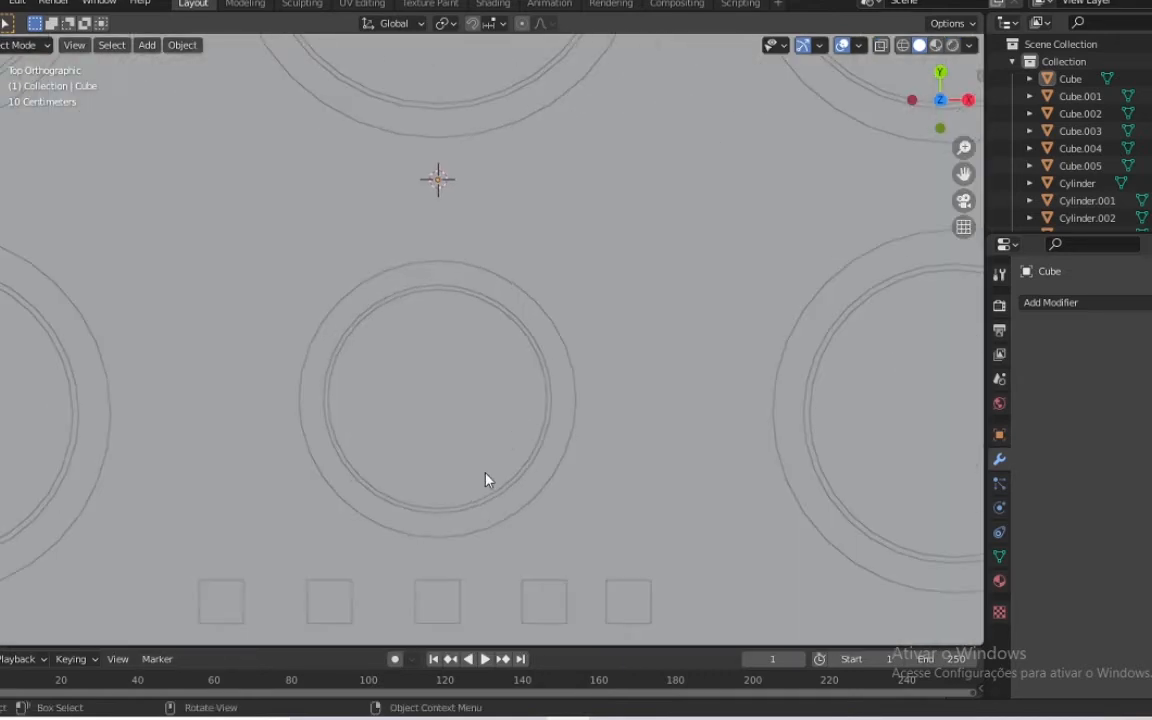
middle_click_drag(490, 560, 519, 444, "shift")
left_click(480, 507)
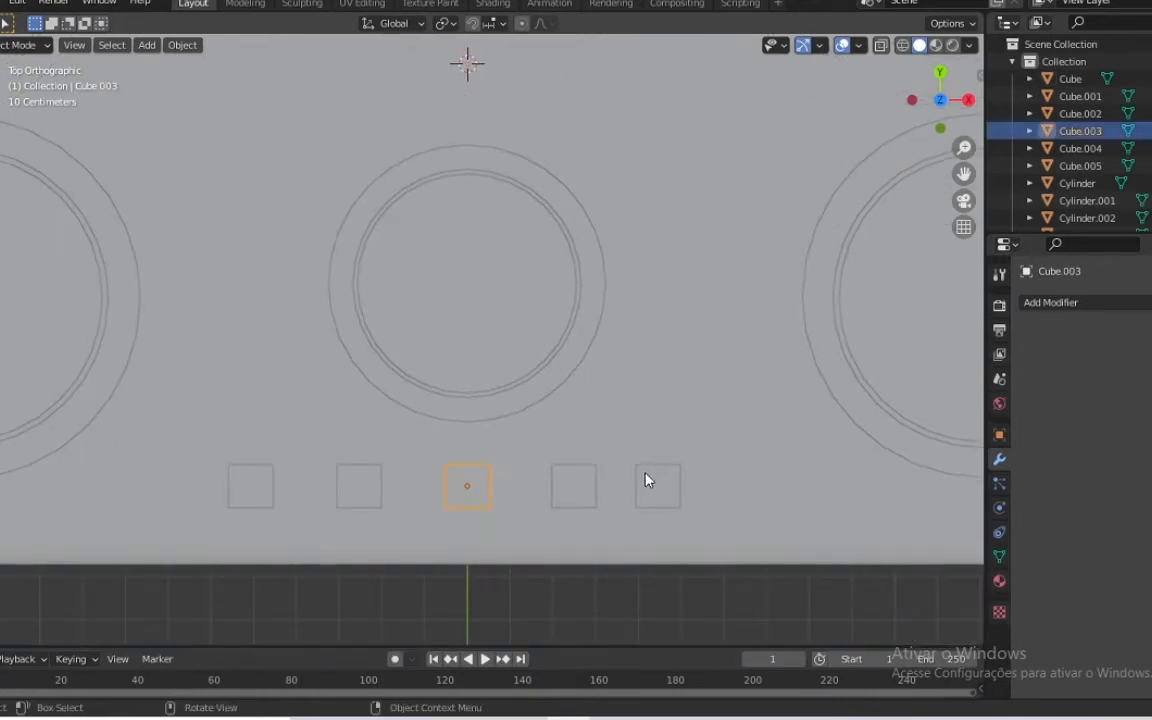
left_click(1058, 303)
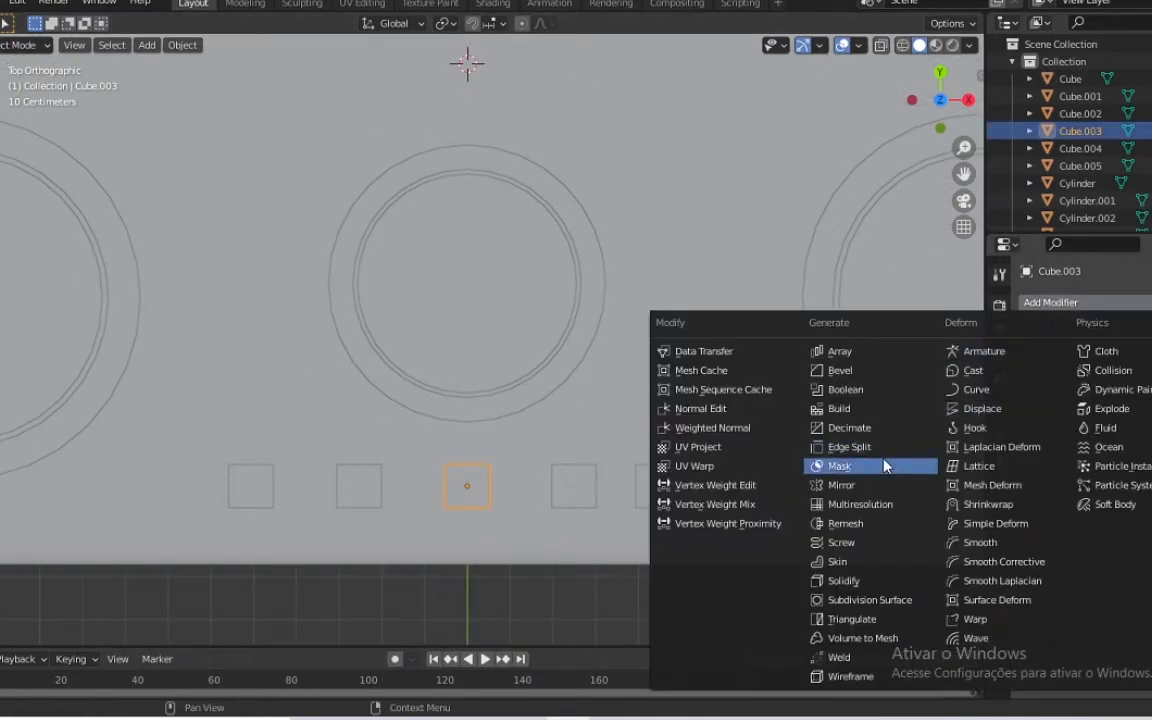
left_click(848, 371)
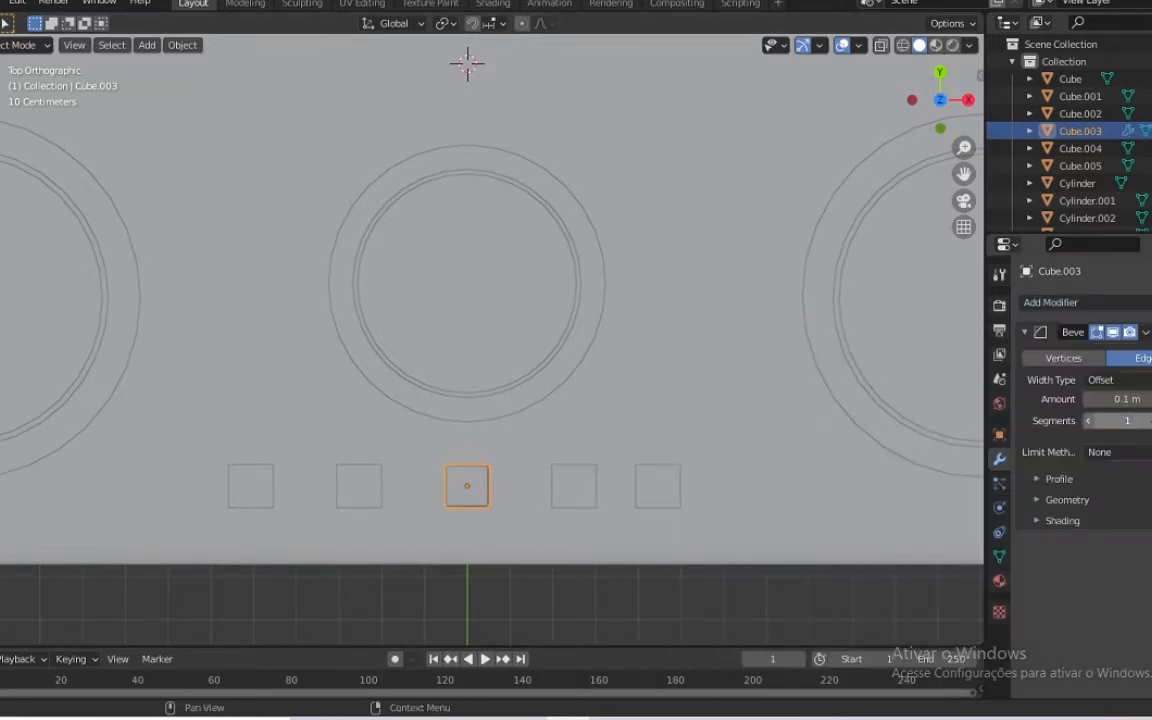
left_click(1150, 421)
left_click(1150, 421)
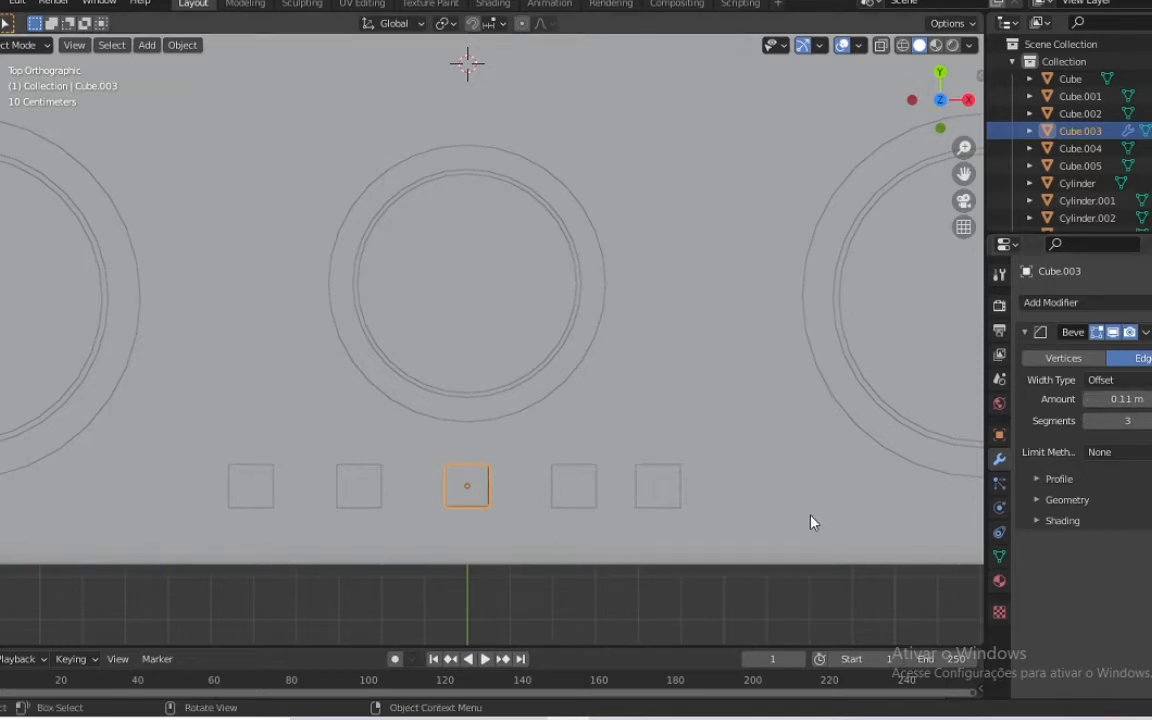
Reselect the middle button and remove its Bevel modifier
left_click(786, 563)
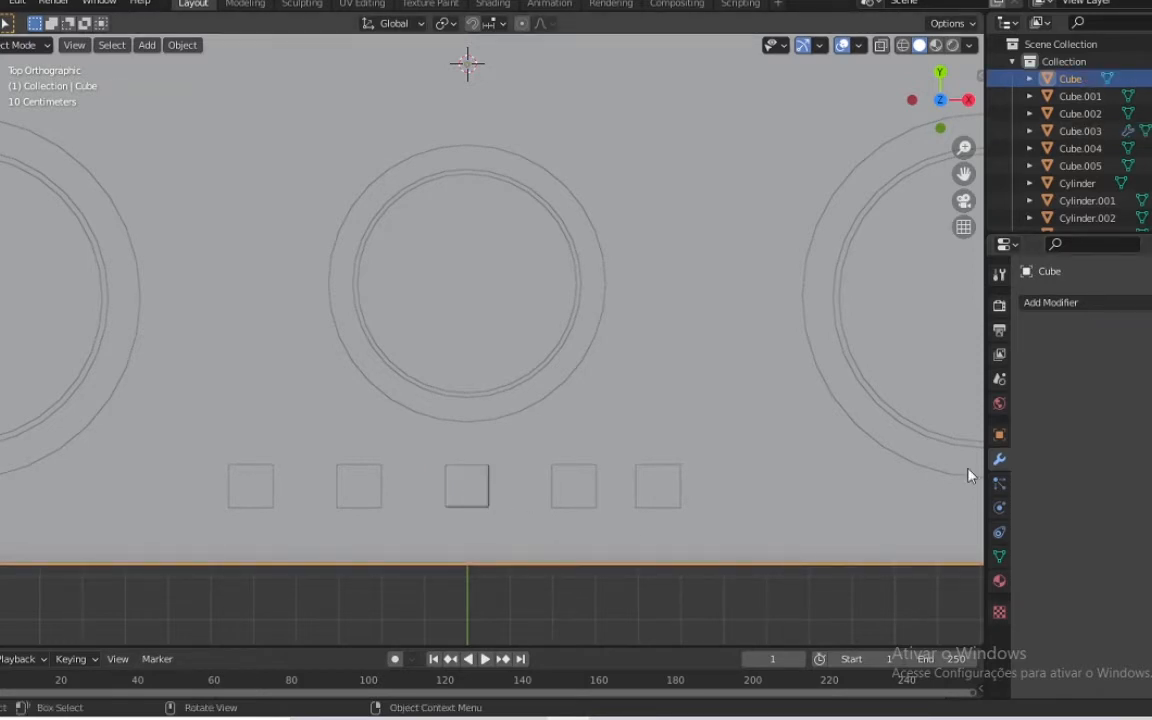
left_click(453, 500)
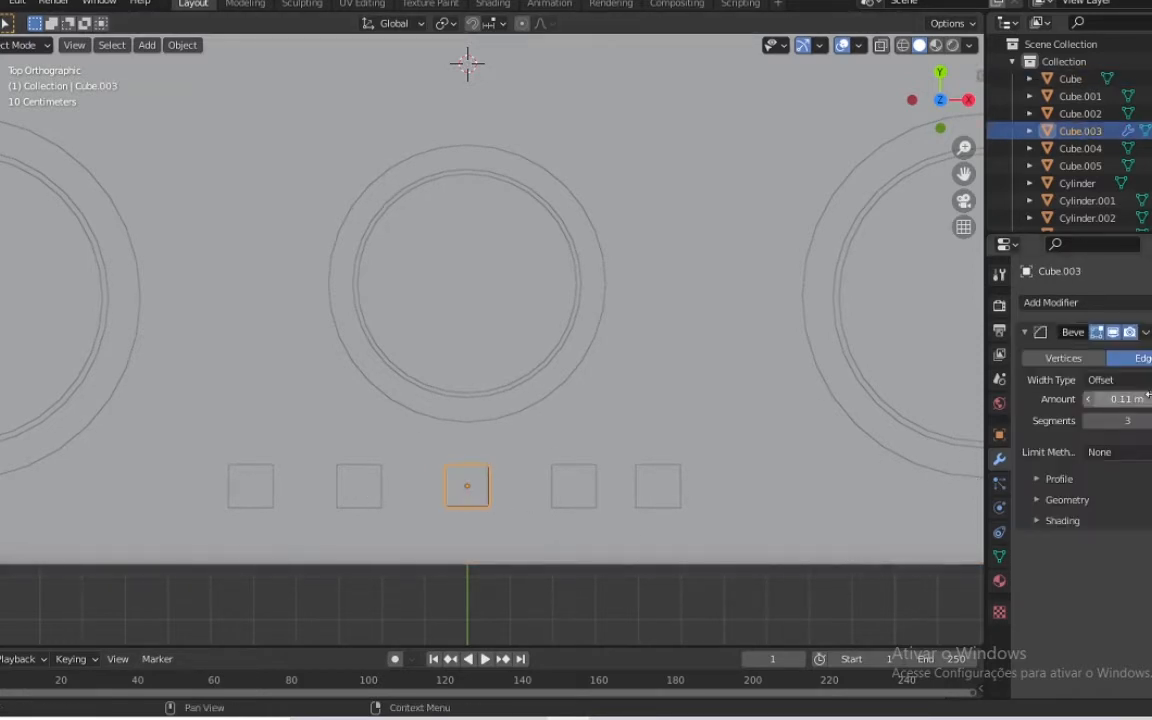
left_click(1151, 332)
Deselect everything, save the file, and check the whole cooktop in perspective
scroll(720, 514, "down", 6)
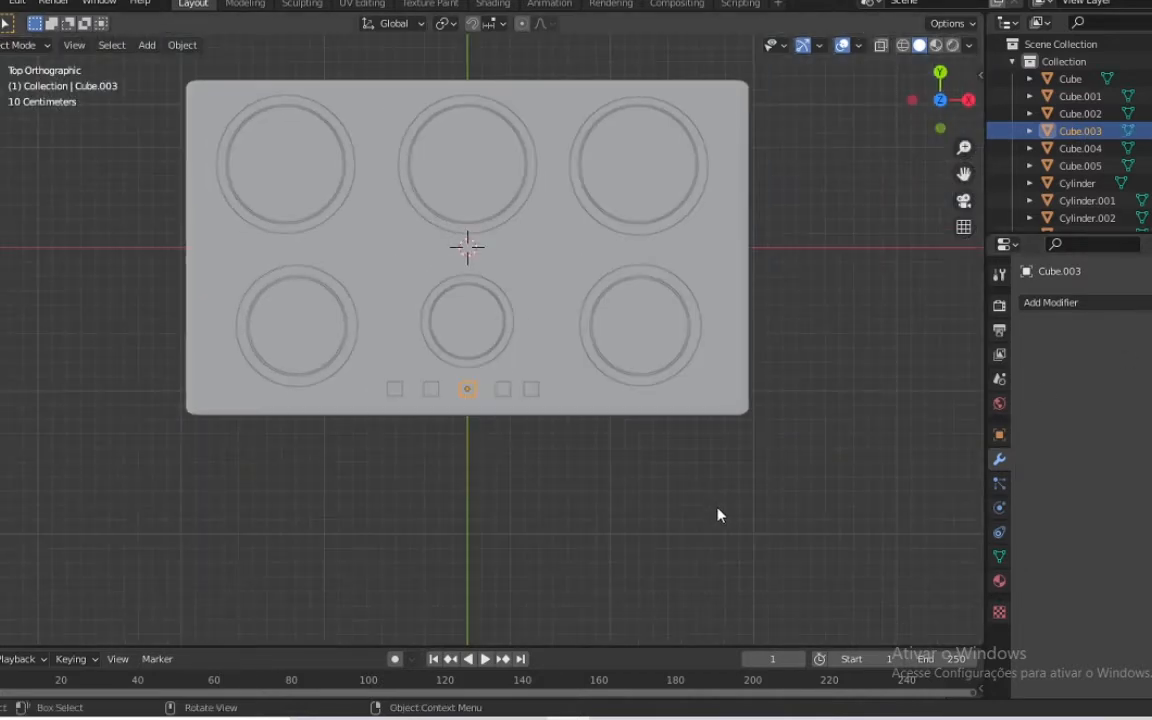
left_click(719, 514)
key("ctrl+s")
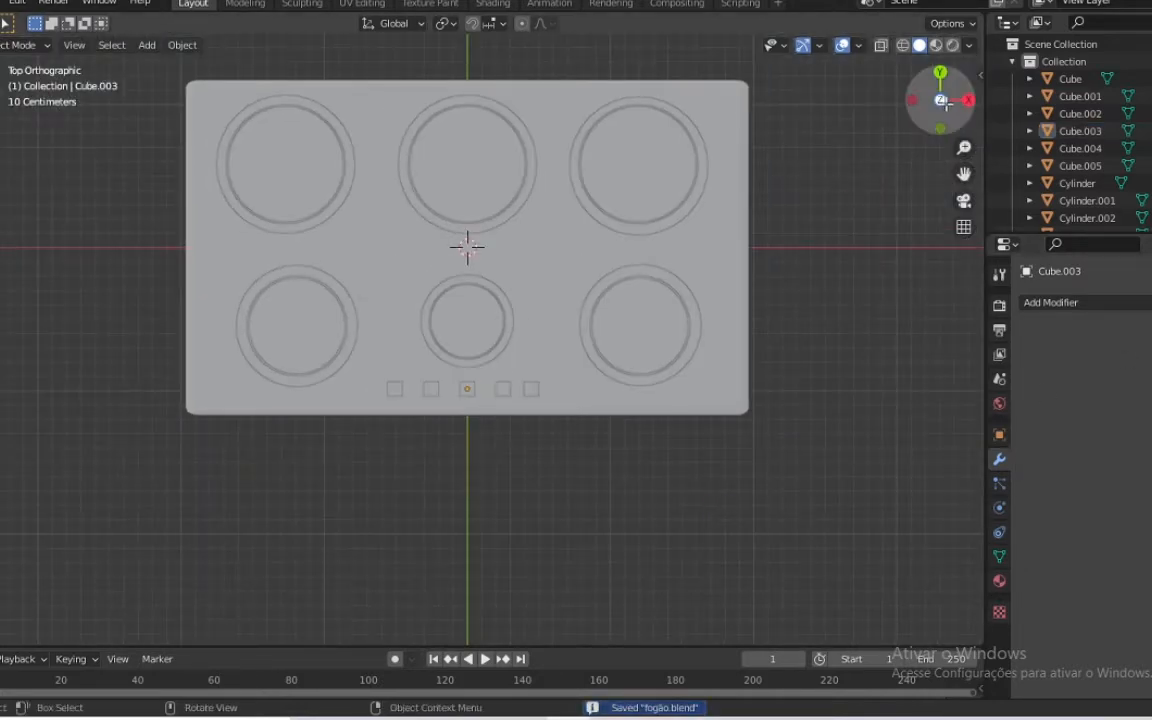
left_click_drag(938, 96, 930, 124)
Select the cooktop slab, return to the top view, and switch the viewport to Material Preview shading
left_click(540, 345)
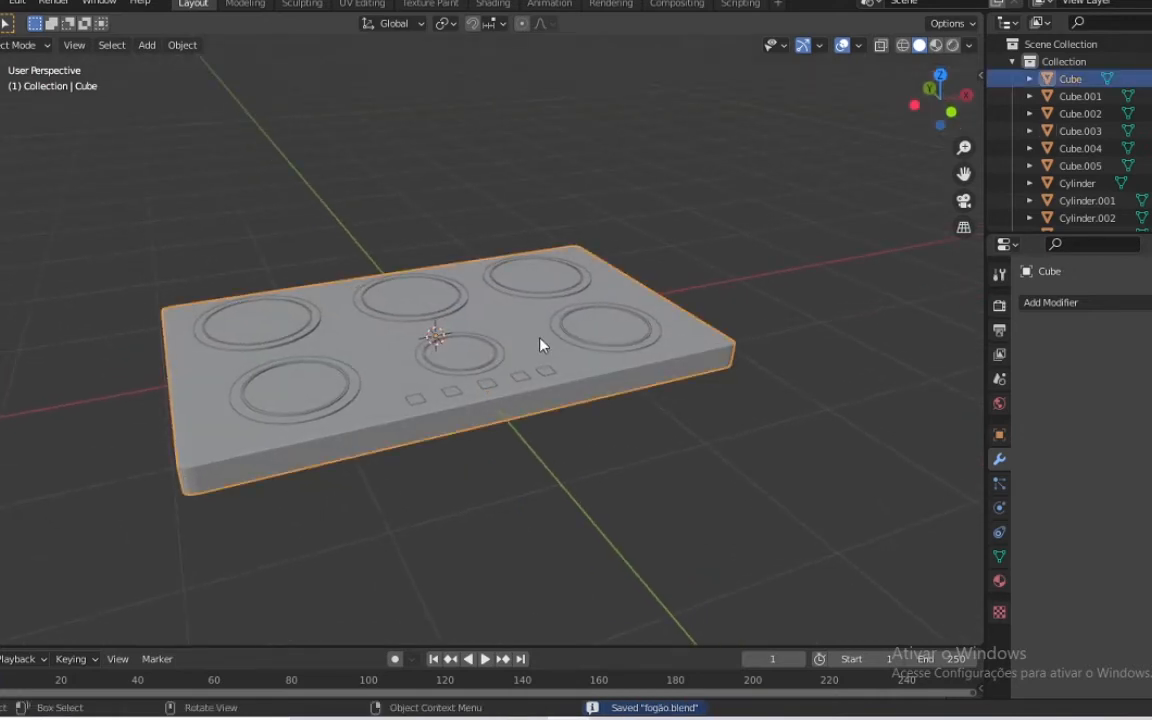
key("KP_7")
middle_click_drag(658, 292, 697, 376, "shift")
scroll(663, 343, "up", 1)
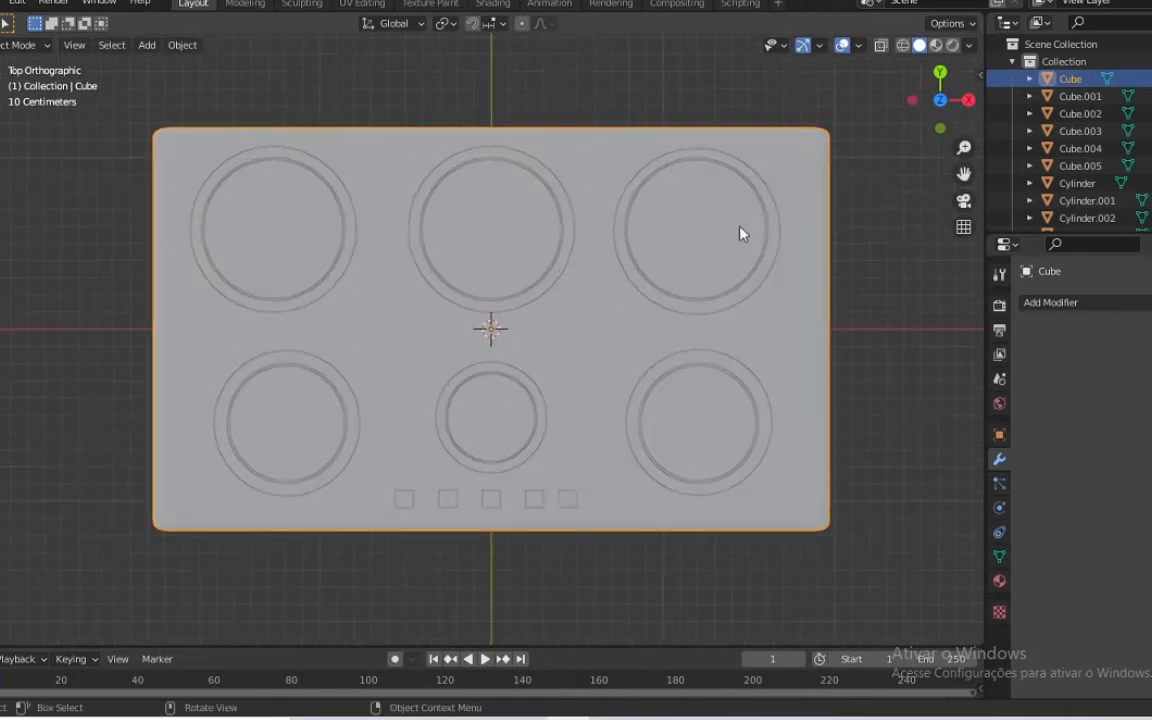
left_click(1050, 302)
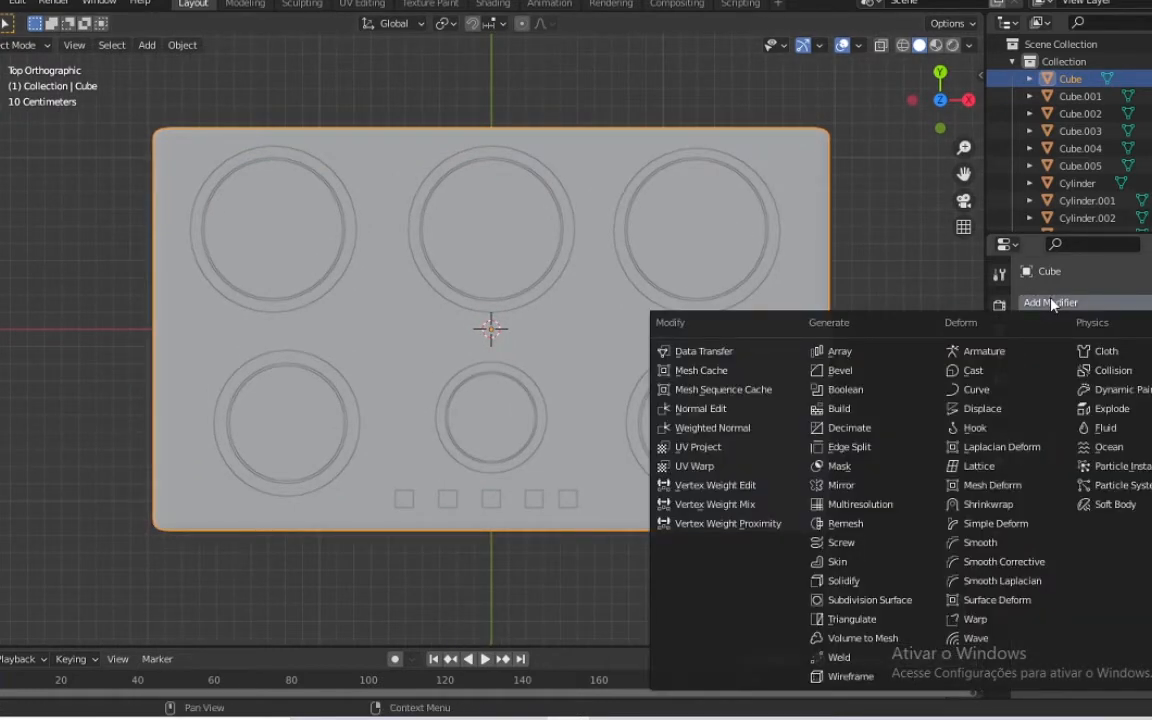
left_click(937, 46)
Enable Screen Space Reflections with Refraction, plus Bloom, in the Eevee render settings
left_click(999, 305)
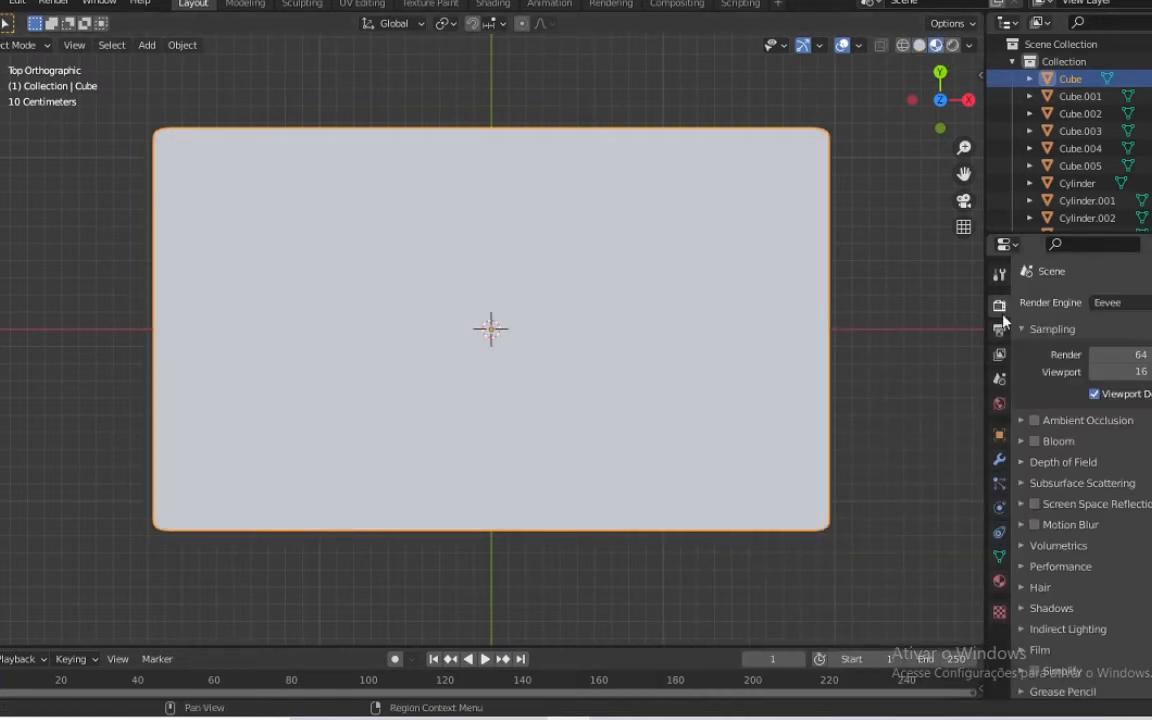
left_click(1034, 504)
left_click(1020, 504)
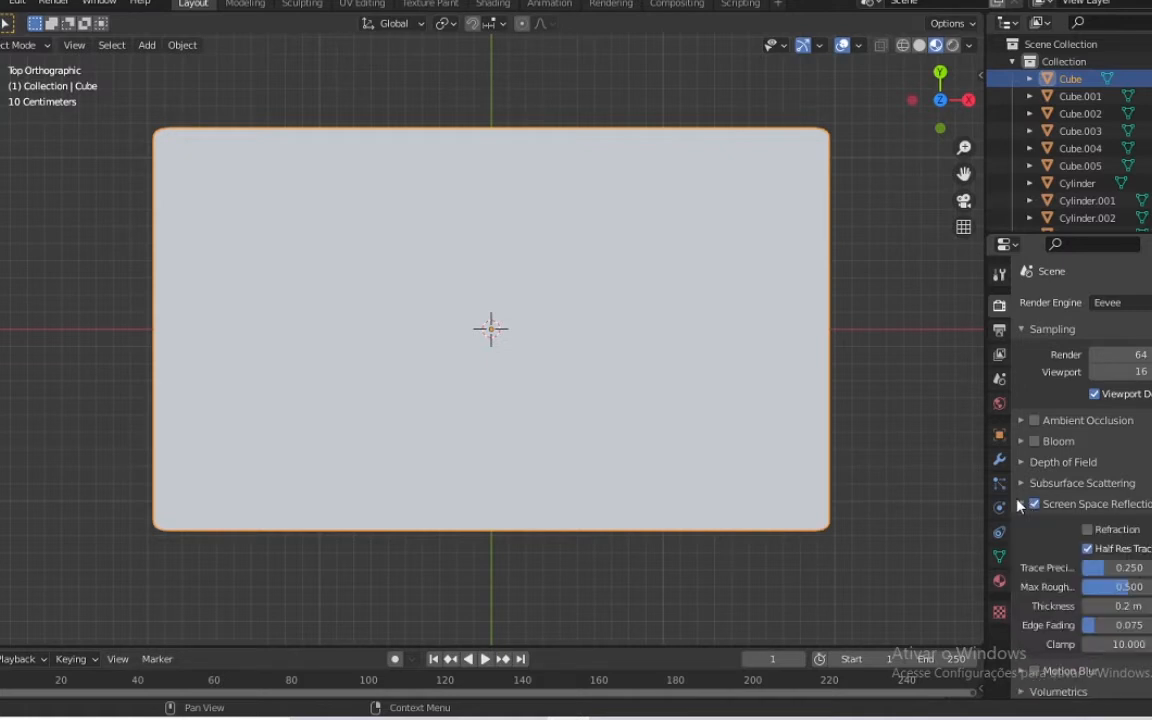
left_click(1034, 441)
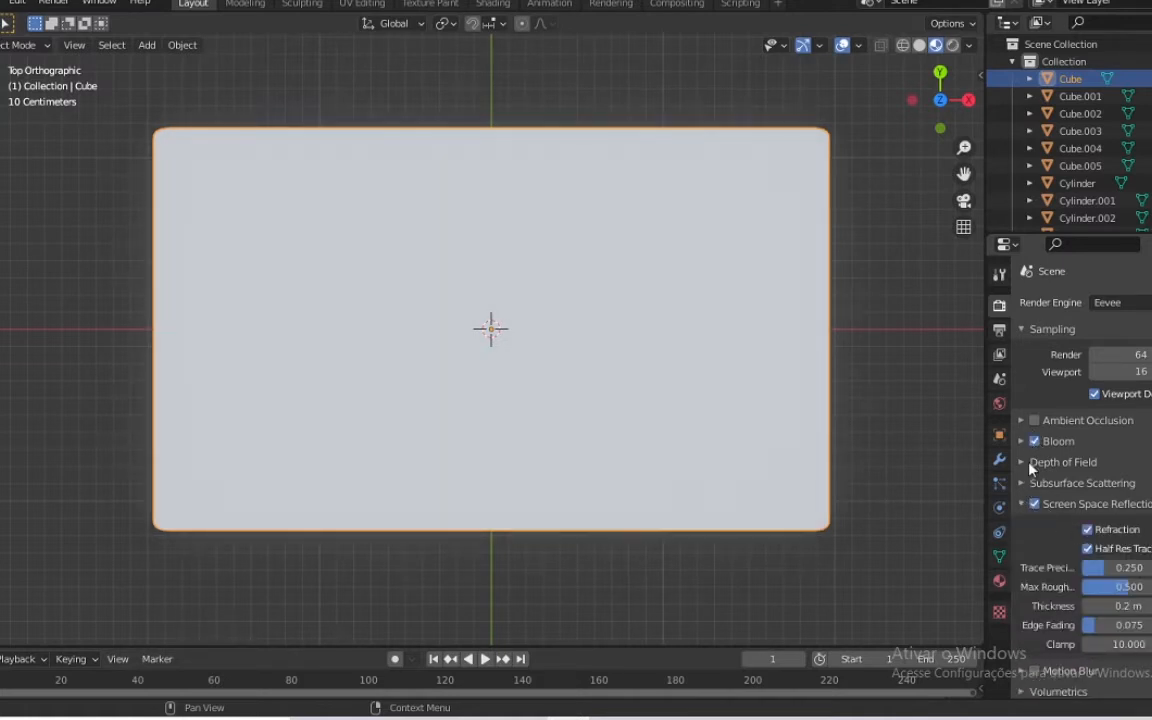
Create a new material on the cooktop slab and lower its base color value to 0.460
left_click(1001, 580)
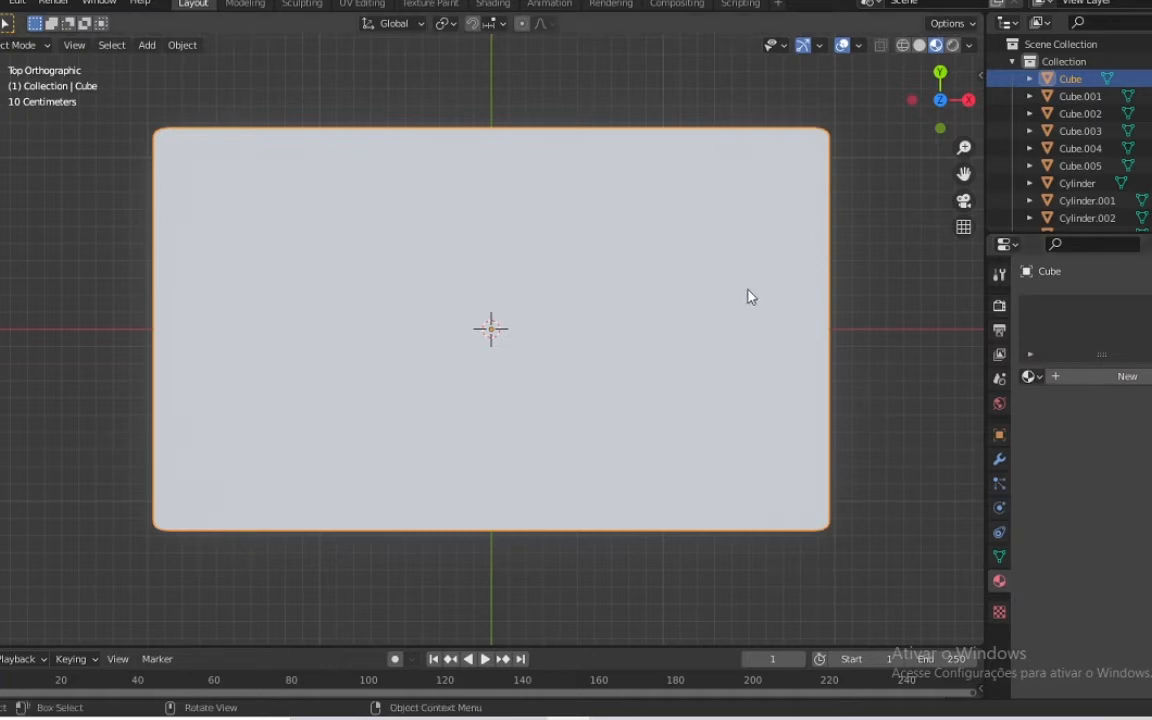
left_click(1127, 376)
scroll(1120, 450, "down", 1)
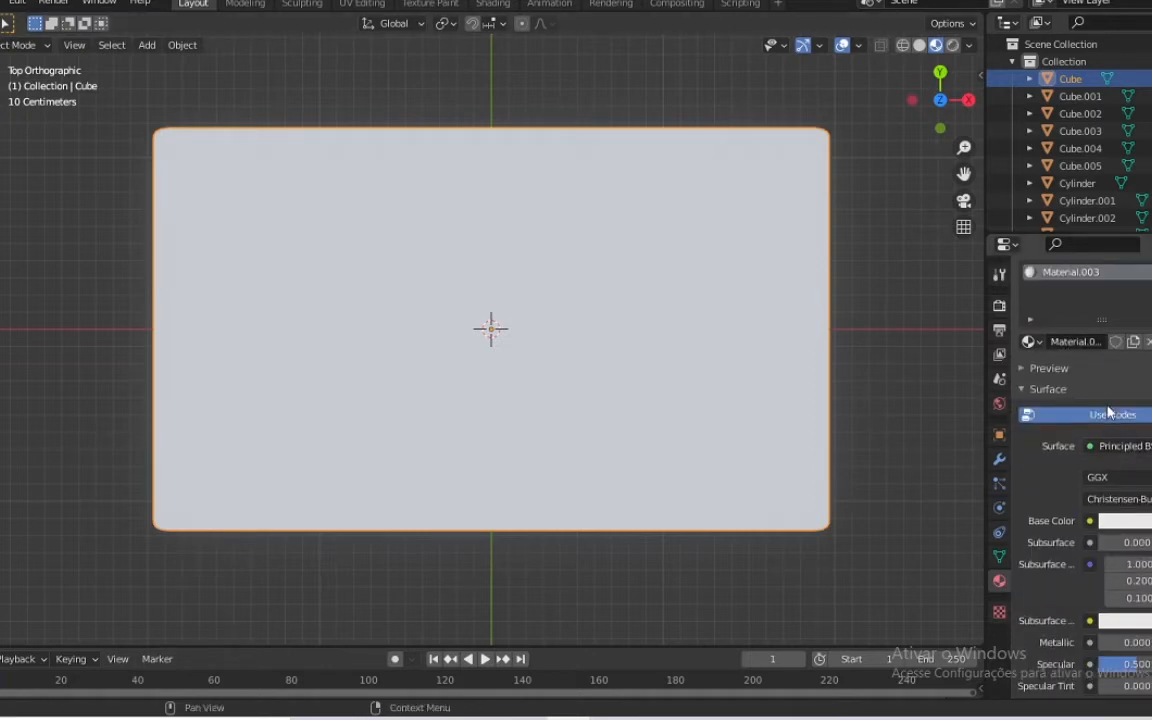
left_click(1130, 521)
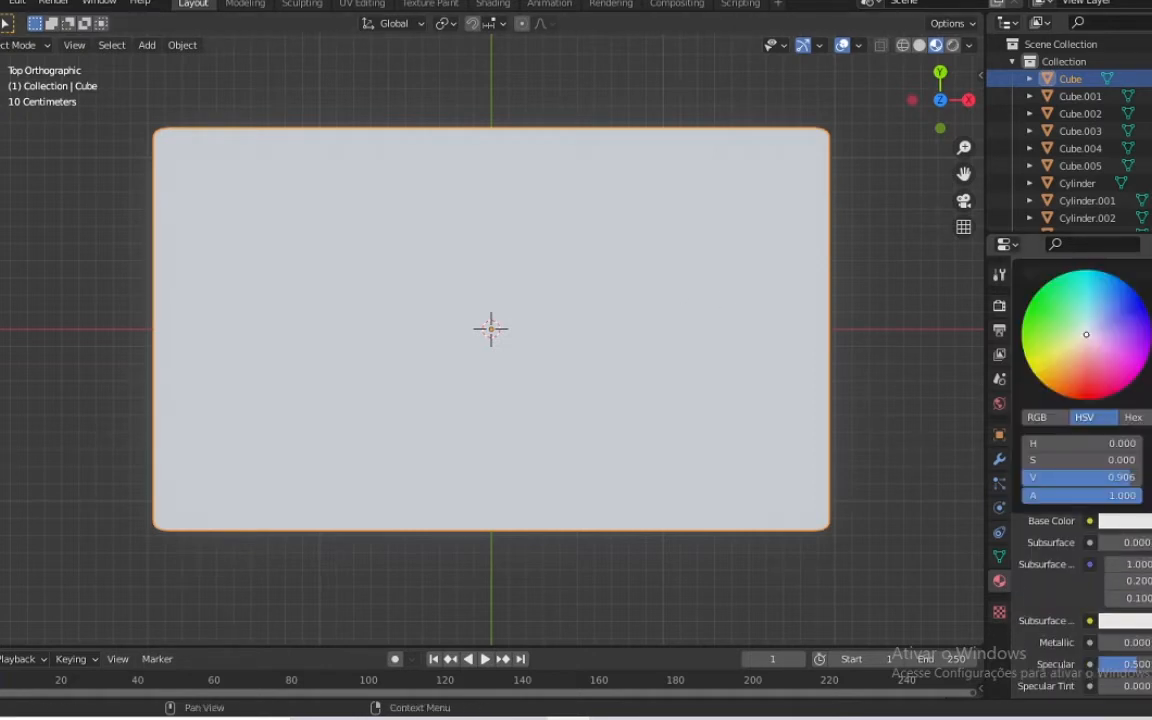
left_click_drag(1130, 478, 1077, 478)
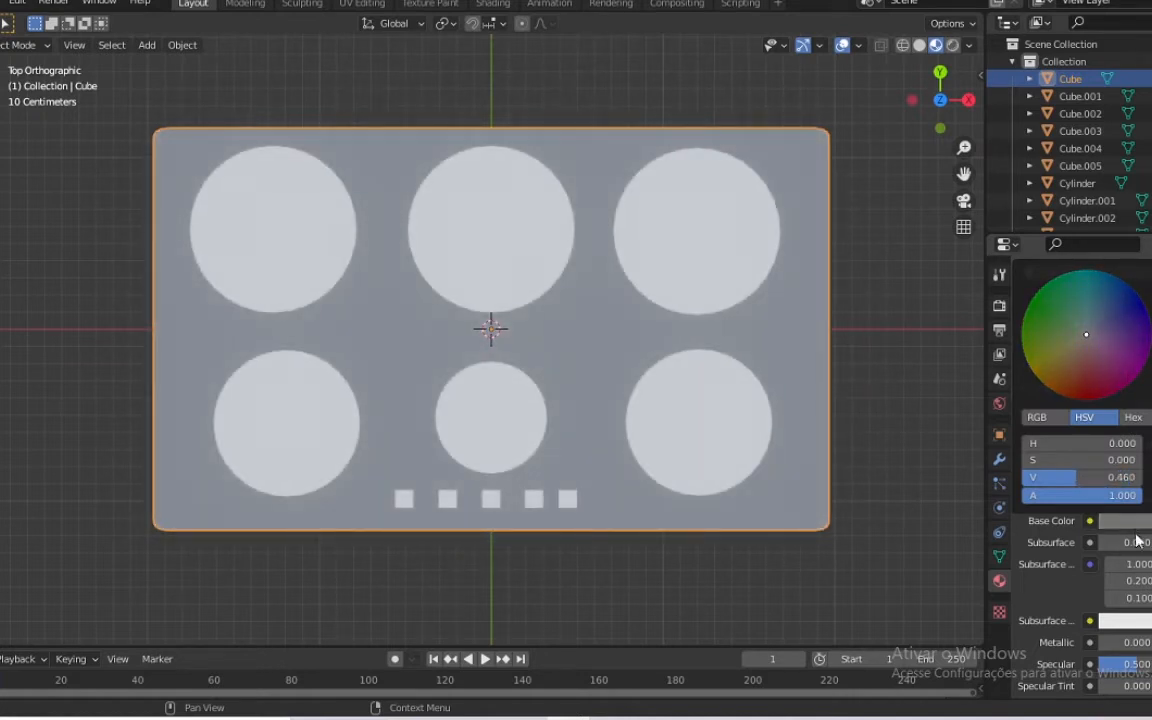
Set the slab material's Metallic to 1.000 and Roughness to 0.000, and check the reflections in perspective
scroll(1114, 492, "down", 2)
left_click_drag(1110, 577, 1151, 577)
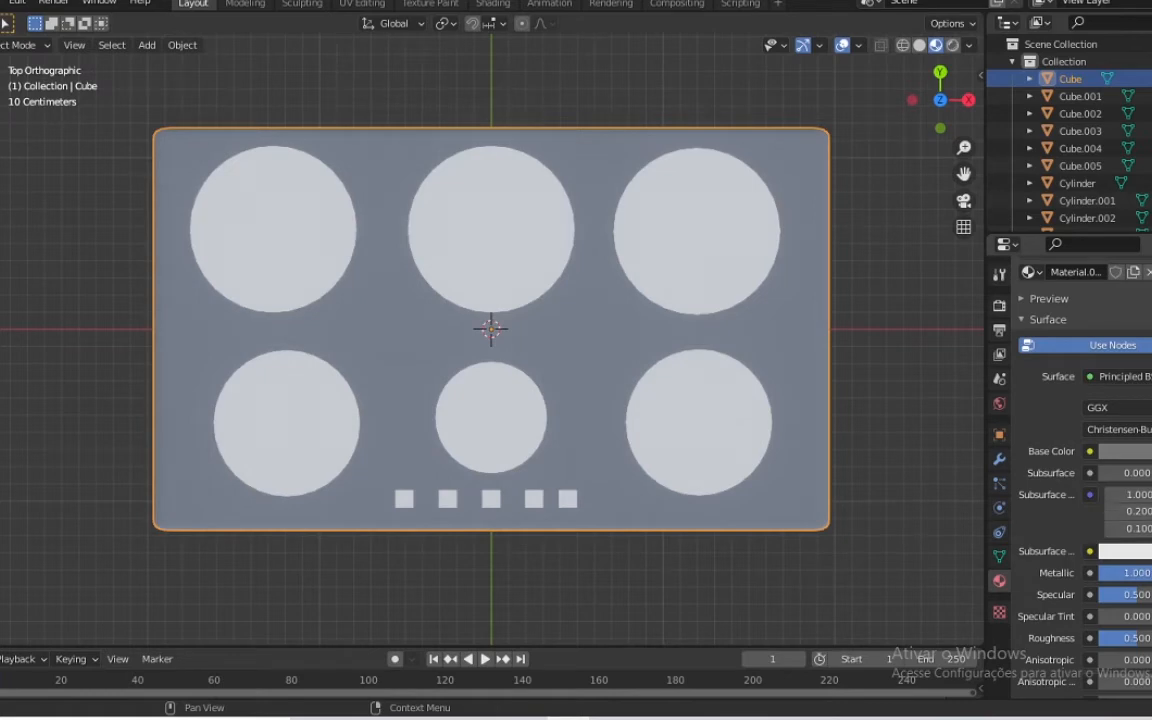
scroll(1125, 495, "down", 3)
left_click_drag(1138, 534, 1098, 534)
left_click_drag(945, 95, 940, 107)
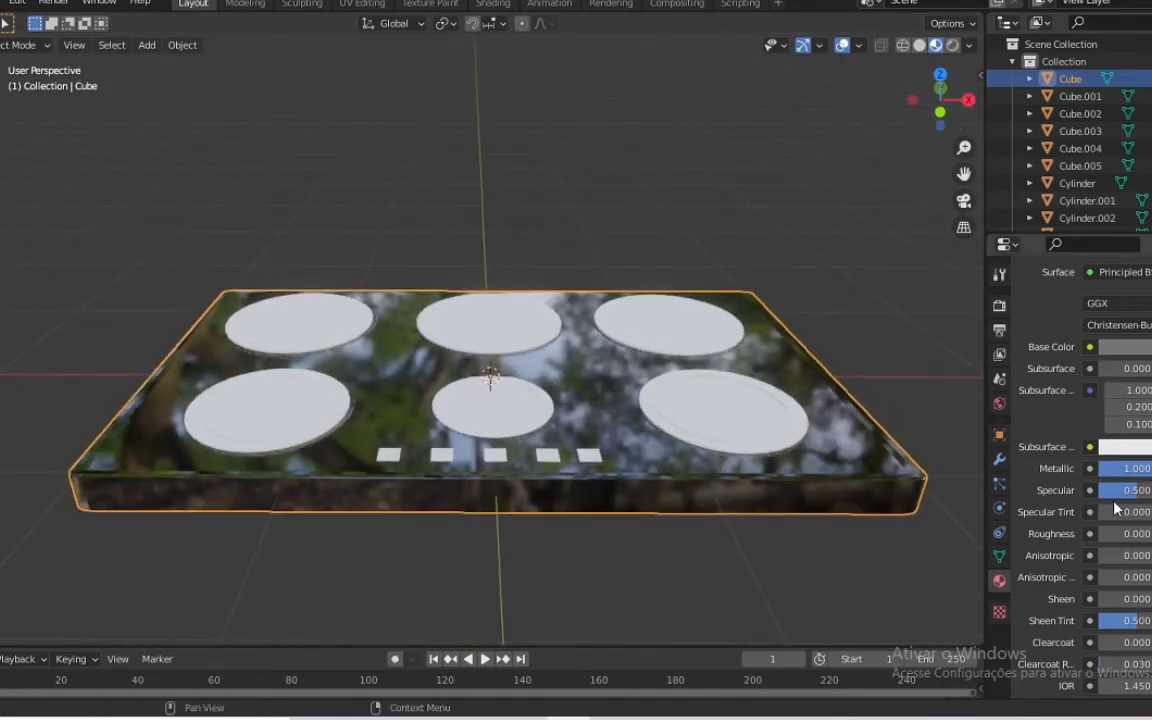
Darken the slab material's base color to a value of 0.113, deselect the slab, and inspect it in perspective
left_click(1125, 346)
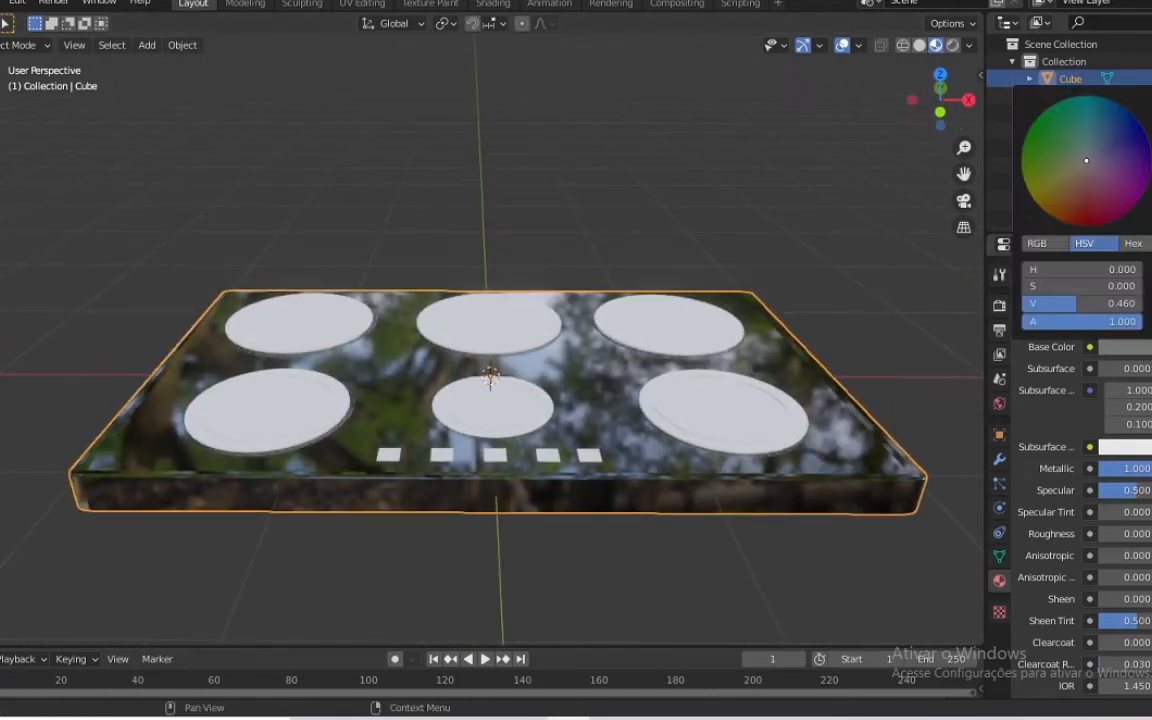
left_click_drag(1151, 181, 1151, 211)
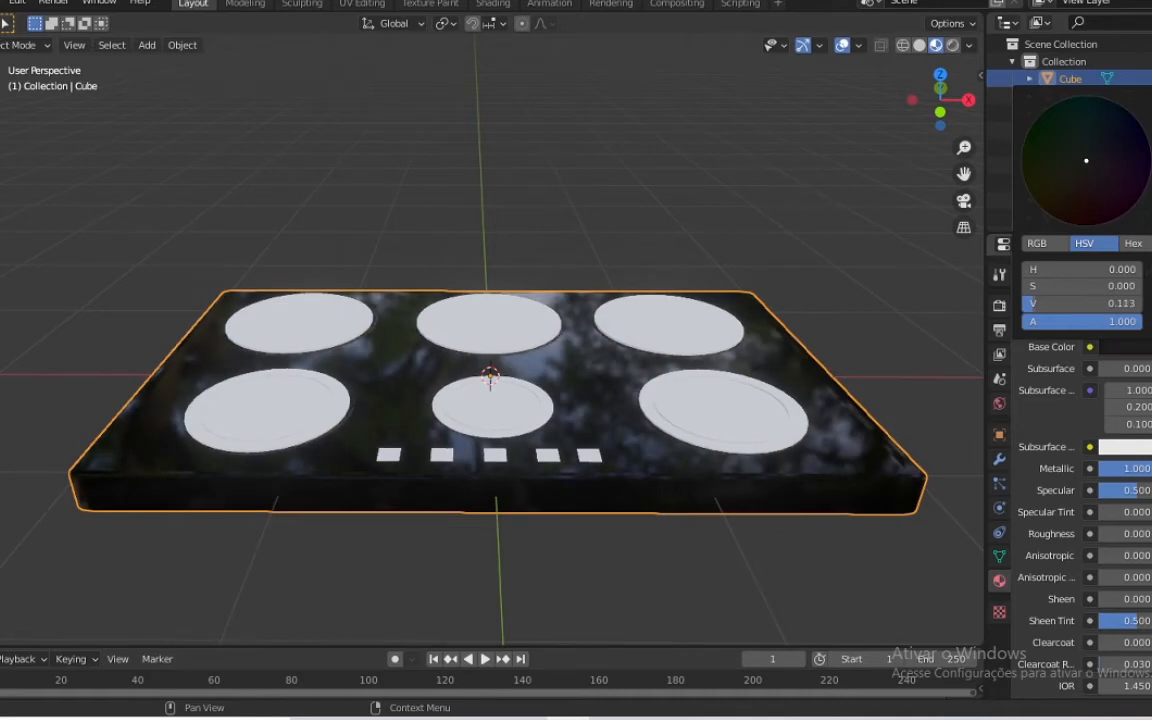
left_click(893, 268)
left_click_drag(941, 88, 918, 92)
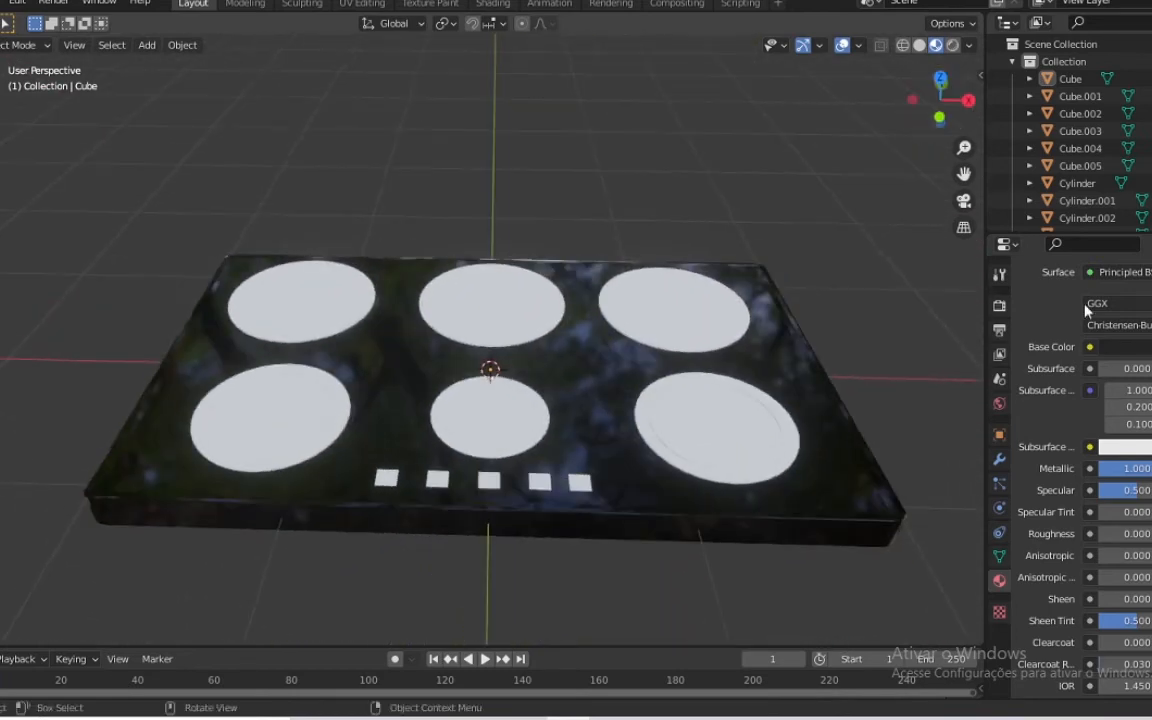
Raise the slab material's base color value to 0.260 and inspect the reflections from a tilted view
left_click(1147, 347)
left_click_drag(1151, 171, 1151, 152)
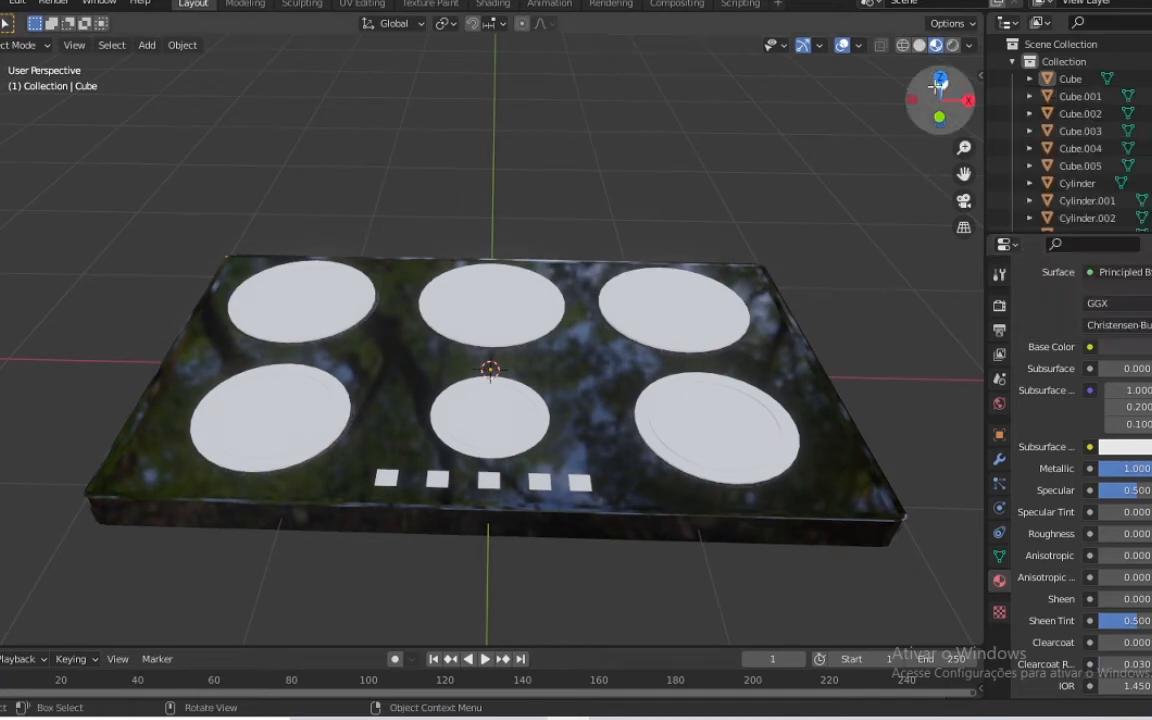
left_click_drag(940, 105, 1014, 260)
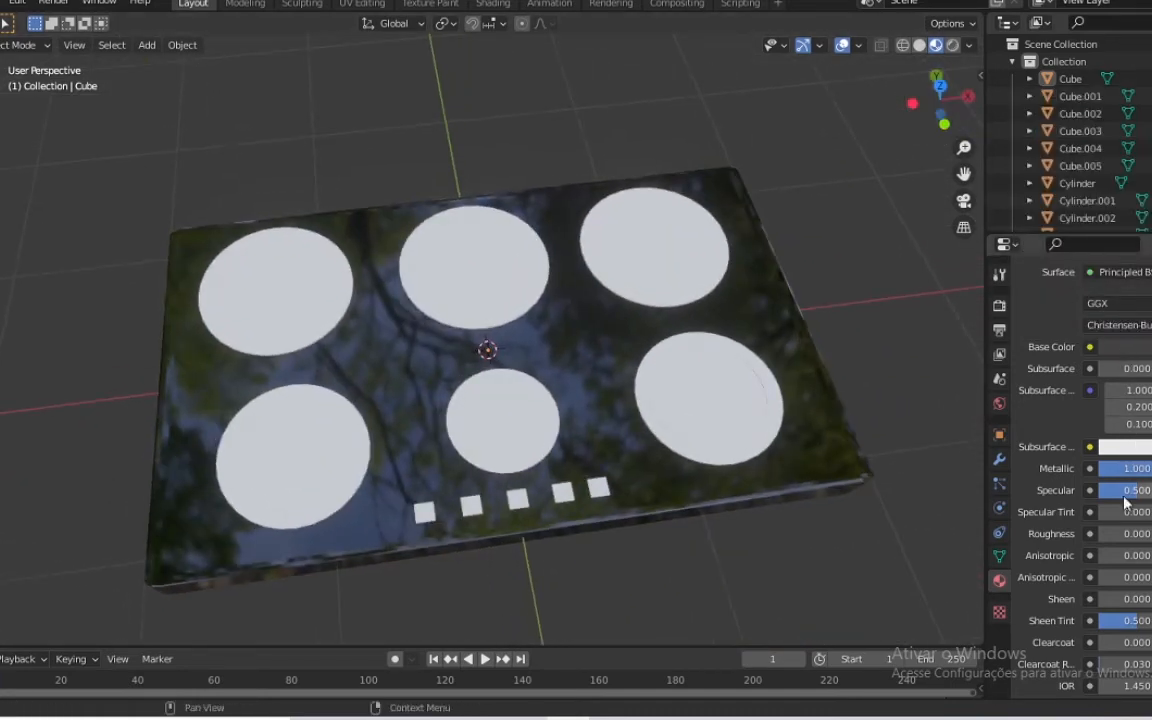
scroll(1120, 500, "down", 5)
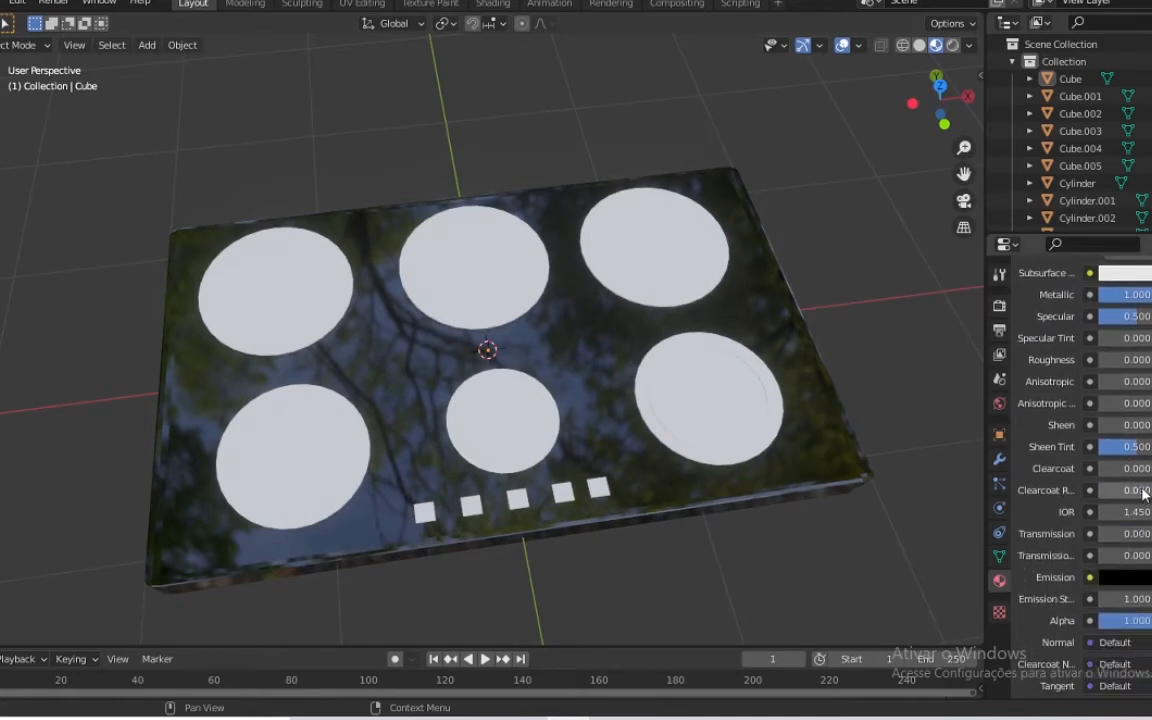
Create a new material on the front-right burner disc with Metallic at 1.000 and Roughness at 0.000
left_click(658, 354)
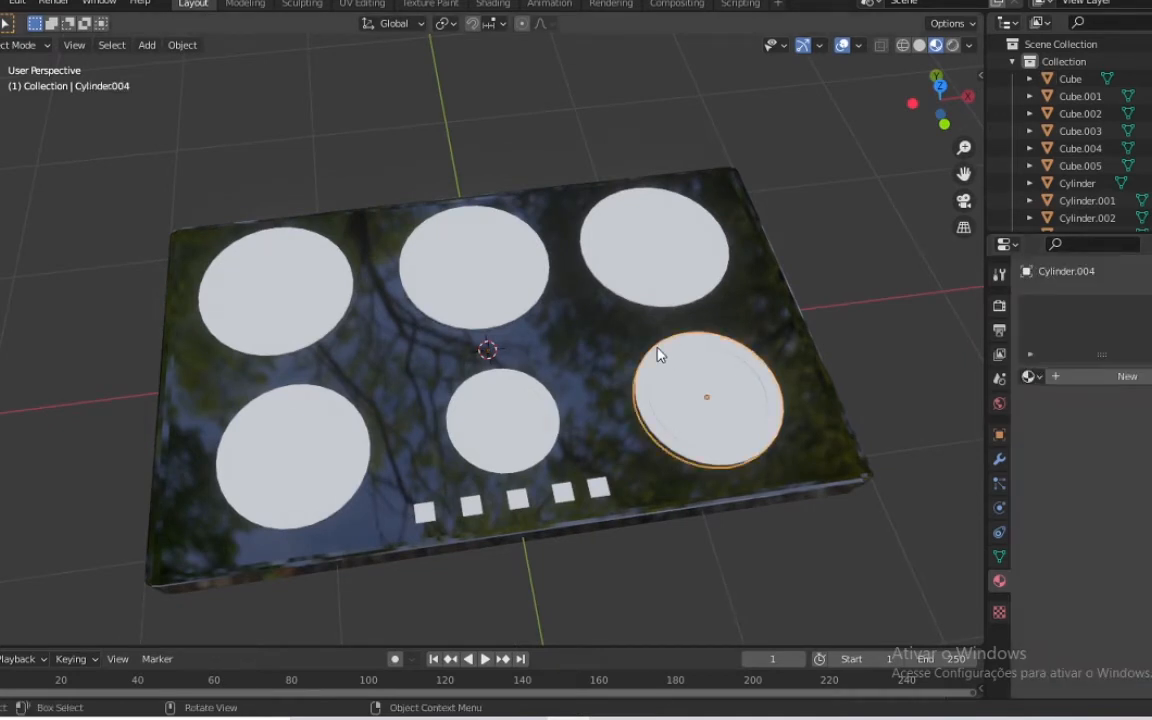
left_click(1028, 376)
left_click(1100, 377)
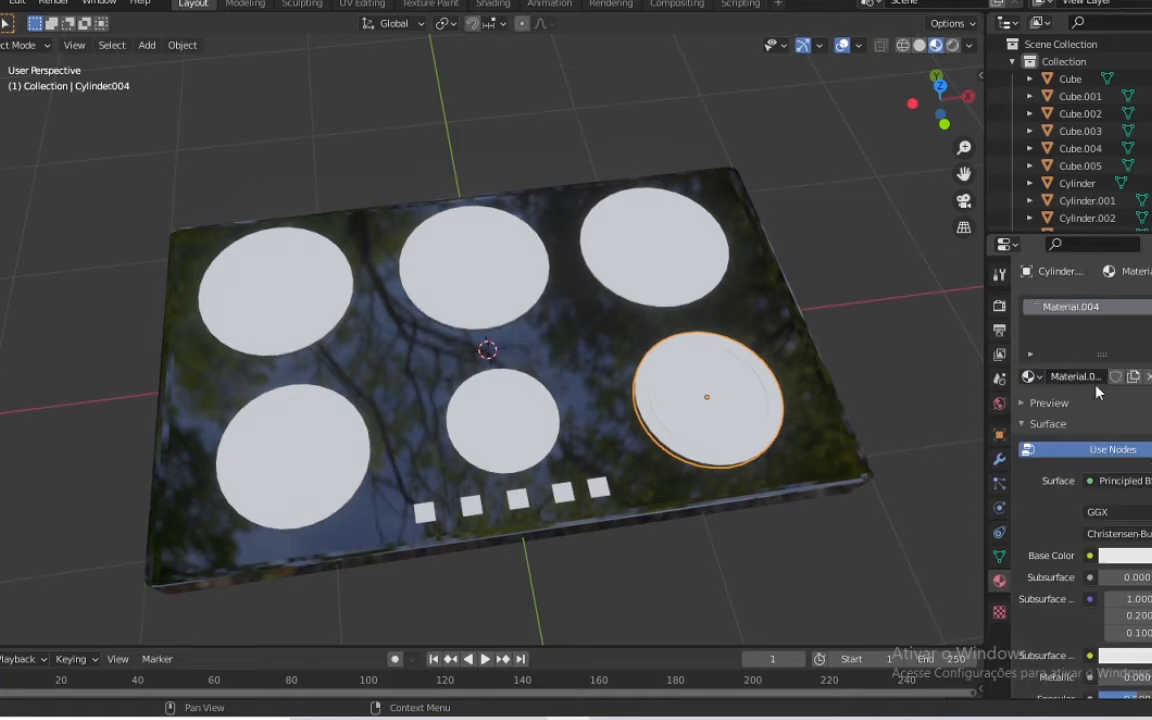
scroll(1140, 545, "down", 5)
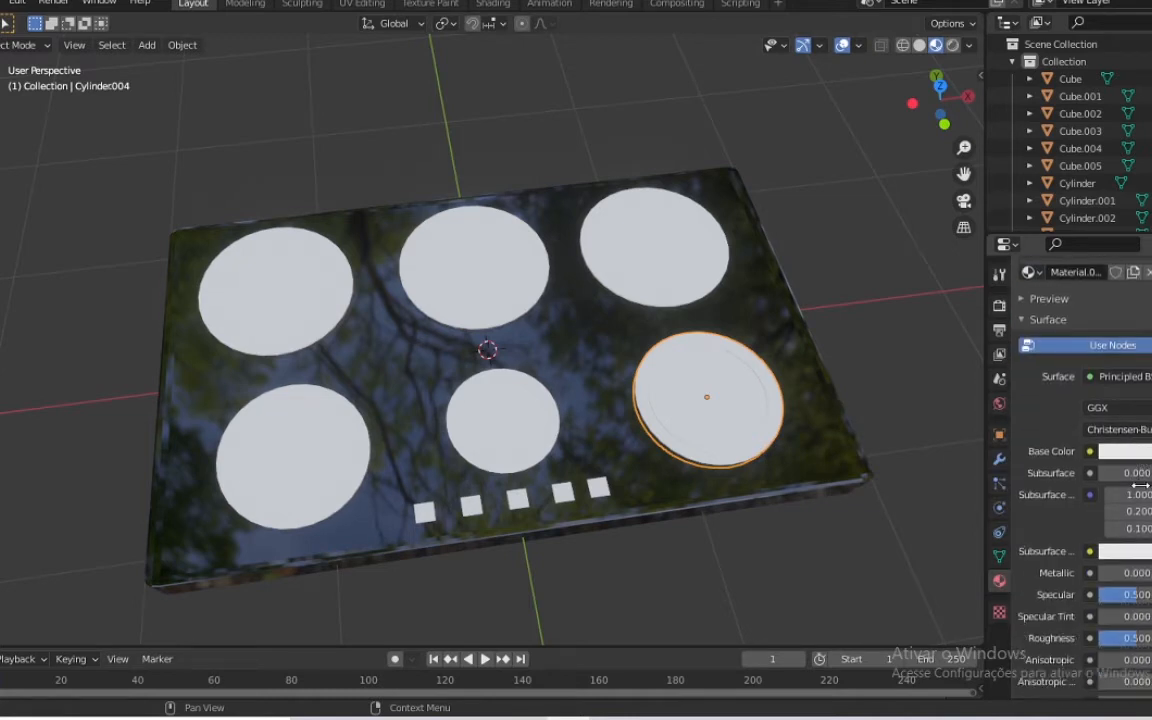
left_click_drag(1115, 511, 1150, 511)
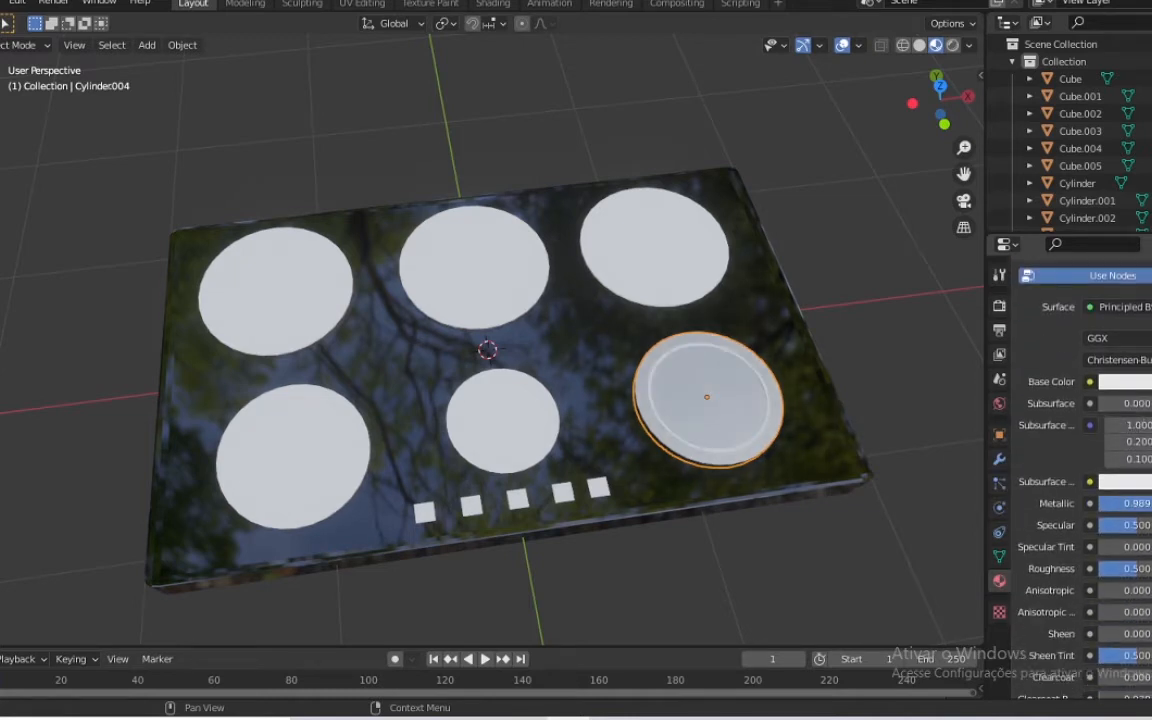
left_click_drag(1146, 575, 1100, 573)
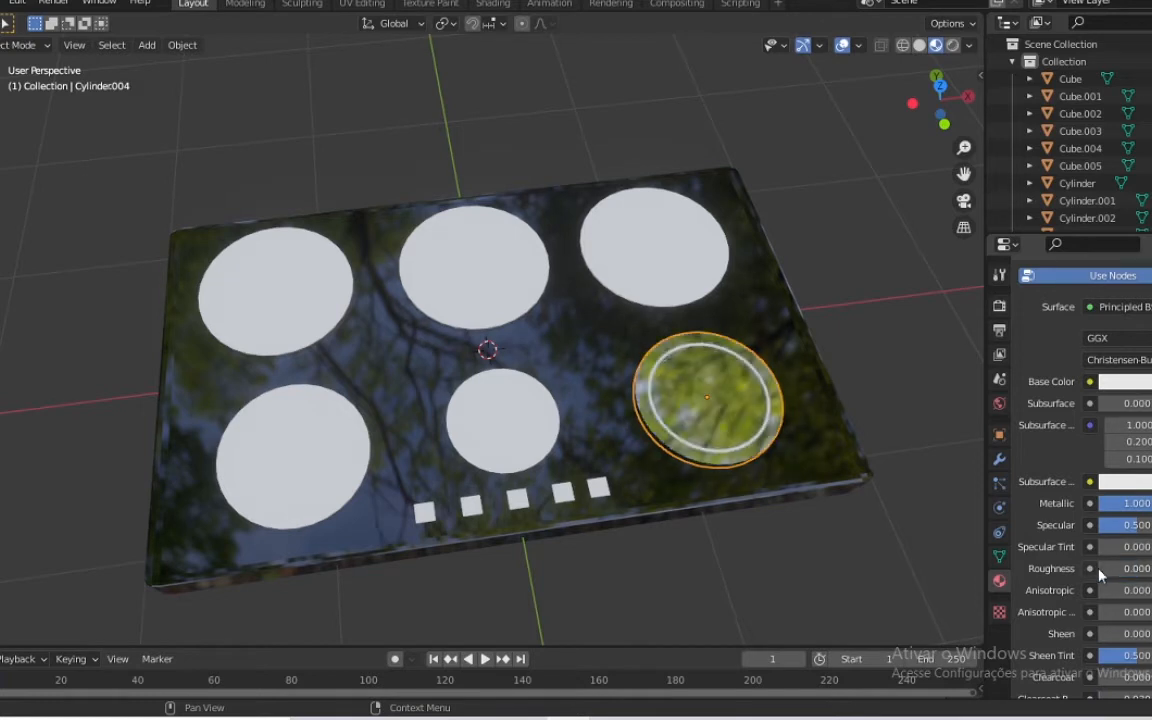
Darken the front-right burner material's base color to a value of 0.167 and inspect it from a lower angle
left_click(1122, 381)
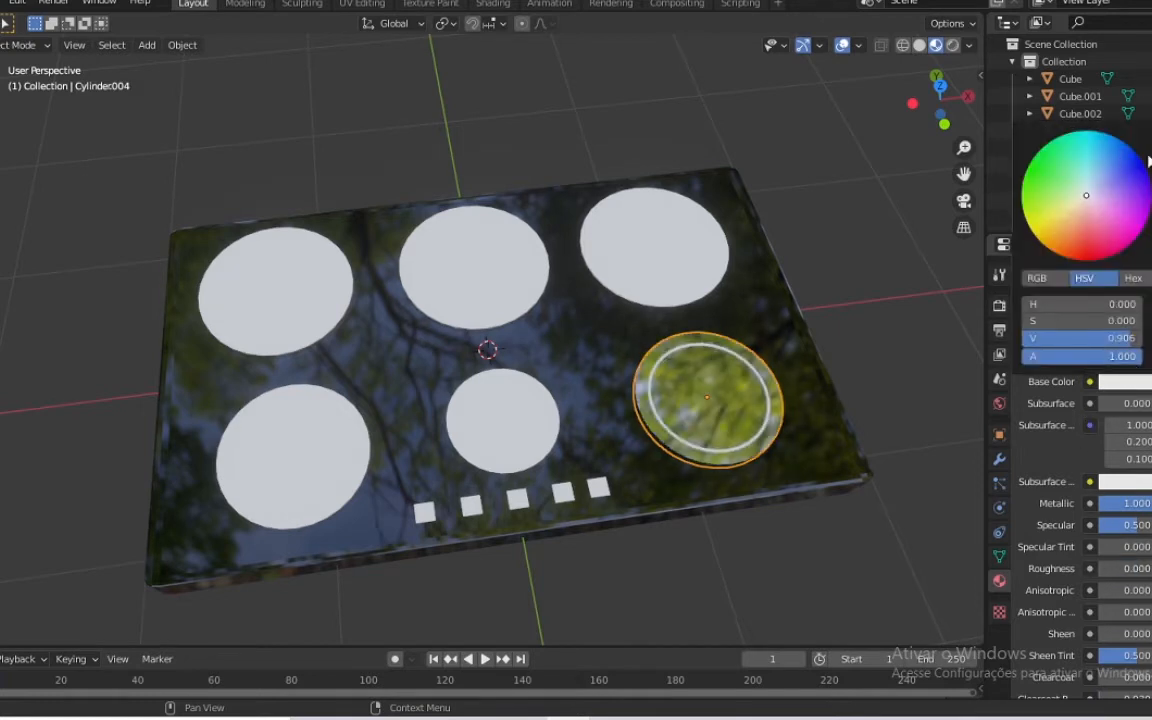
left_click_drag(1100, 338, 1030, 338)
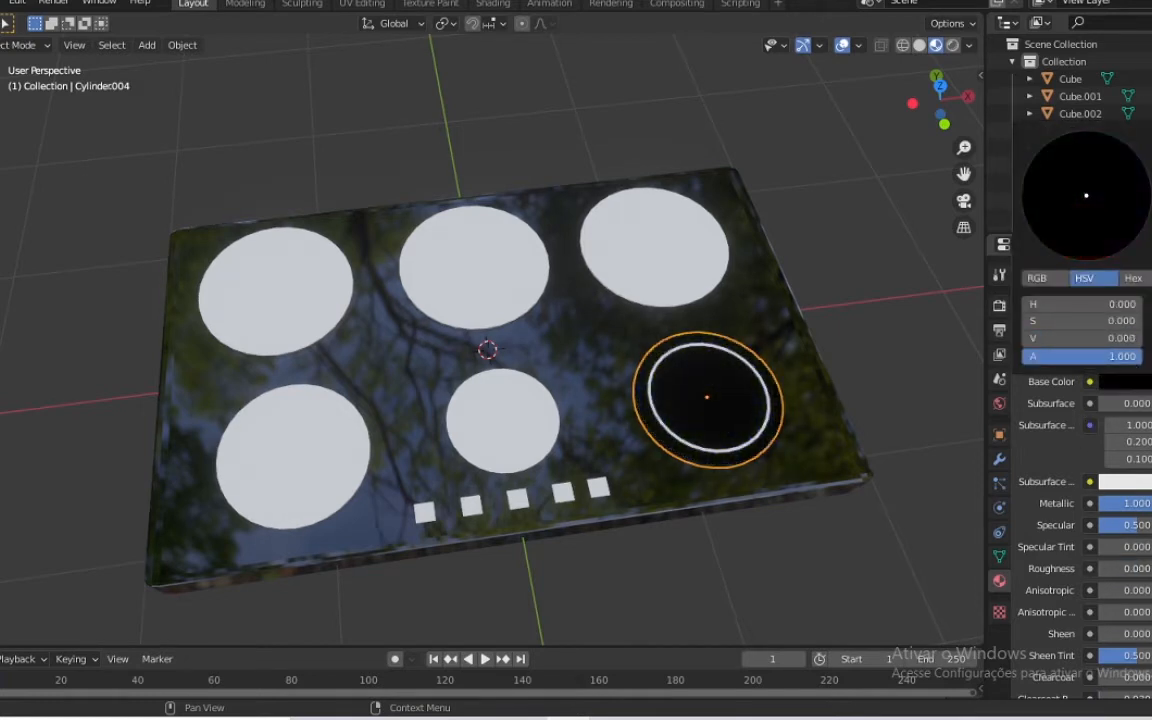
mouse_move(1150, 260)
left_mouse_down()
mouse_move(1150, 231)
mouse_move(1147, 240)
left_mouse_up()
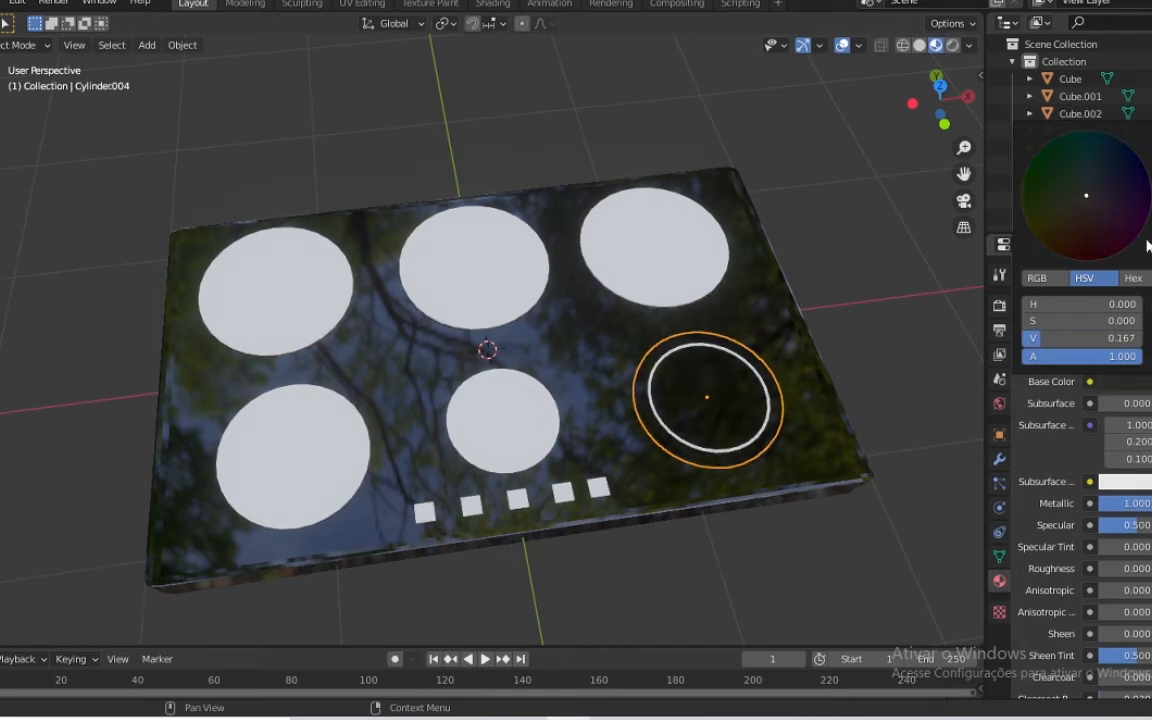
left_click(899, 243)
left_click_drag(941, 116, 918, 112)
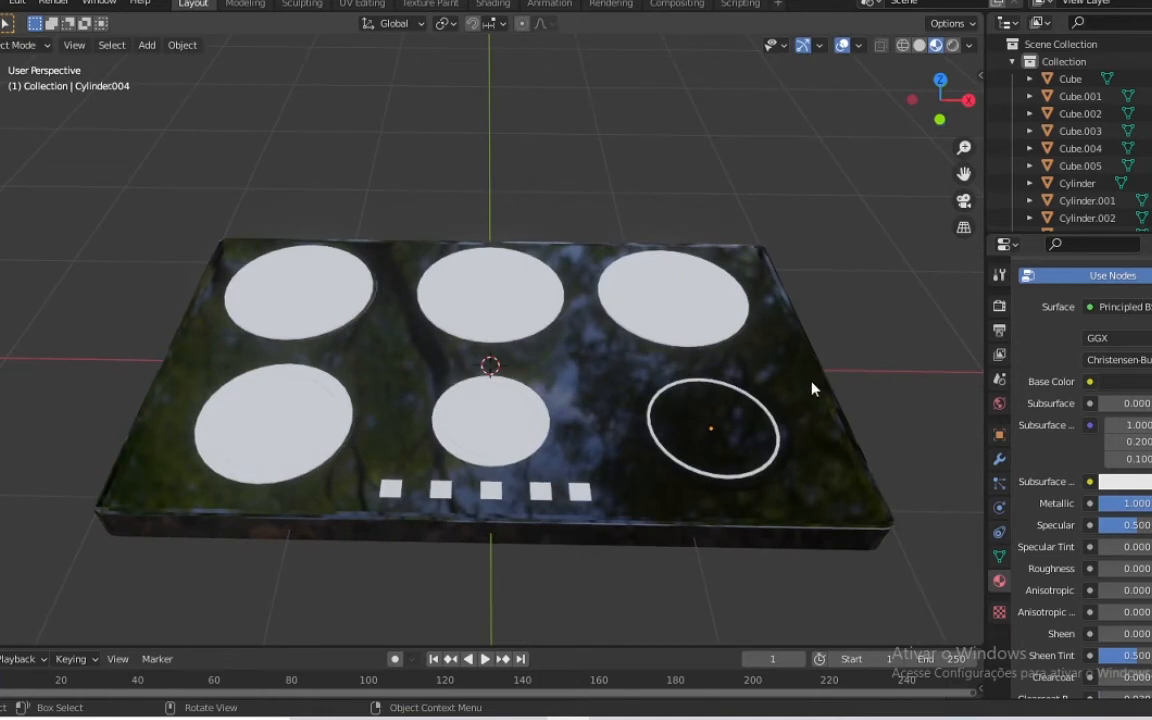
Try the slab material's base color at a value of 0.413, check it from above, and darken it again
left_click(813, 389)
left_click(1106, 381)
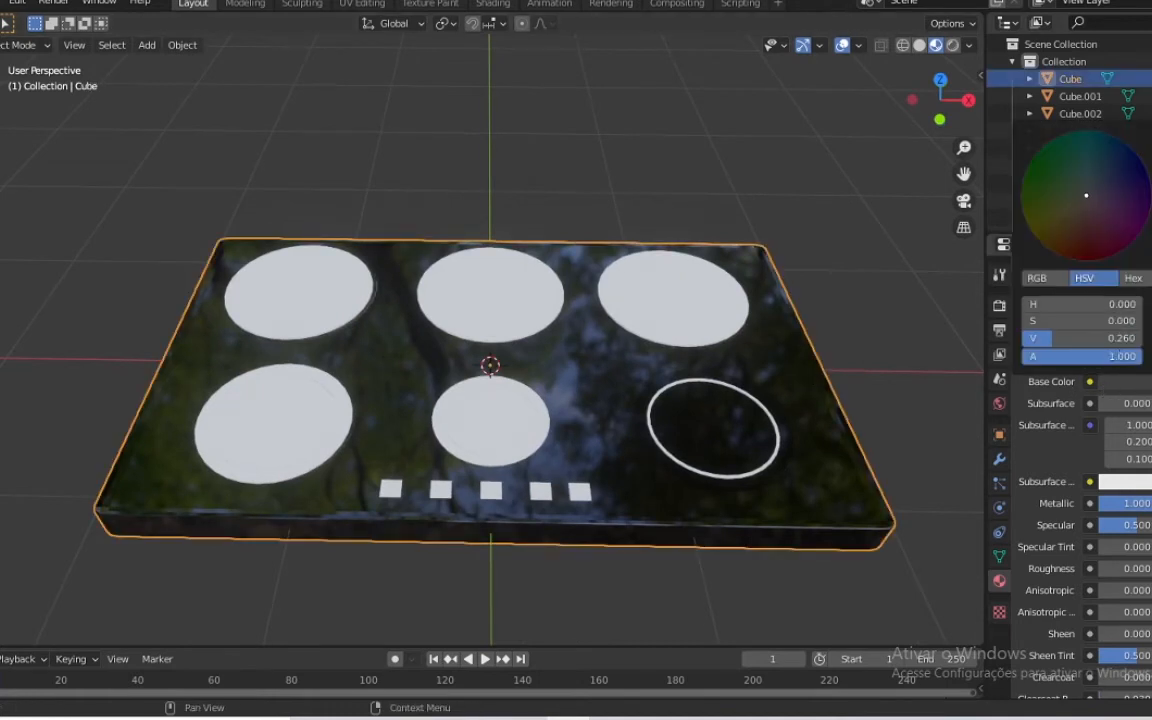
left_click_drag(1151, 227, 1151, 213)
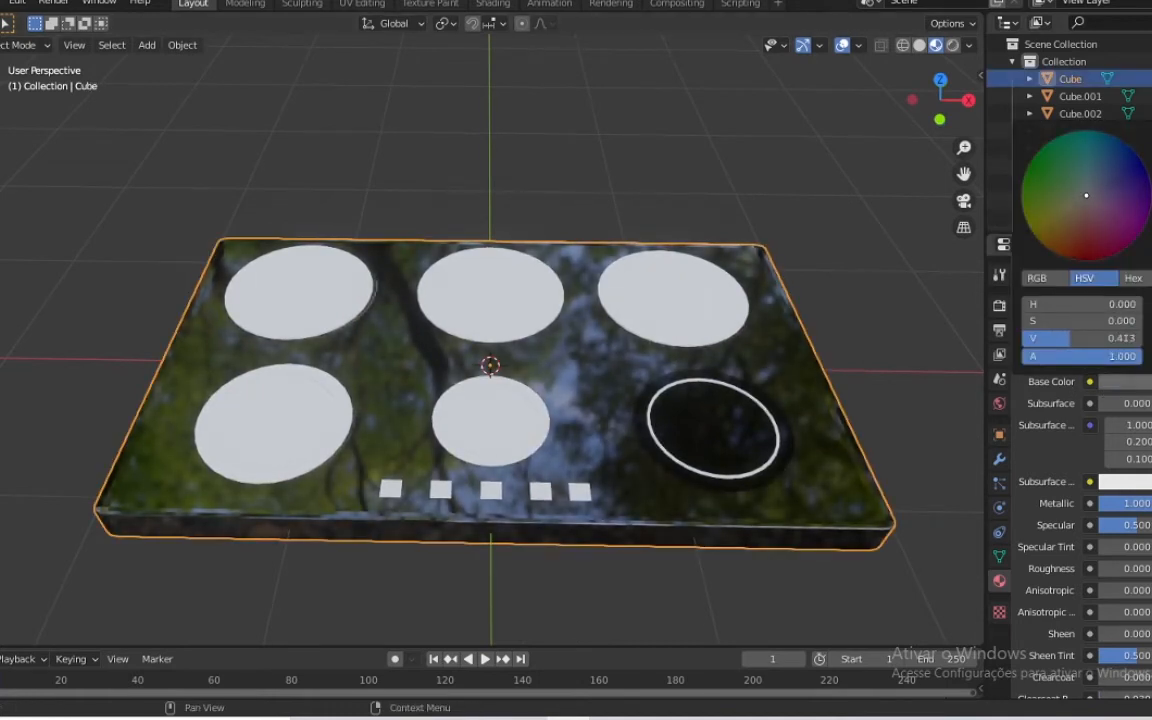
left_click(831, 254)
left_click_drag(941, 82, 998, 140)
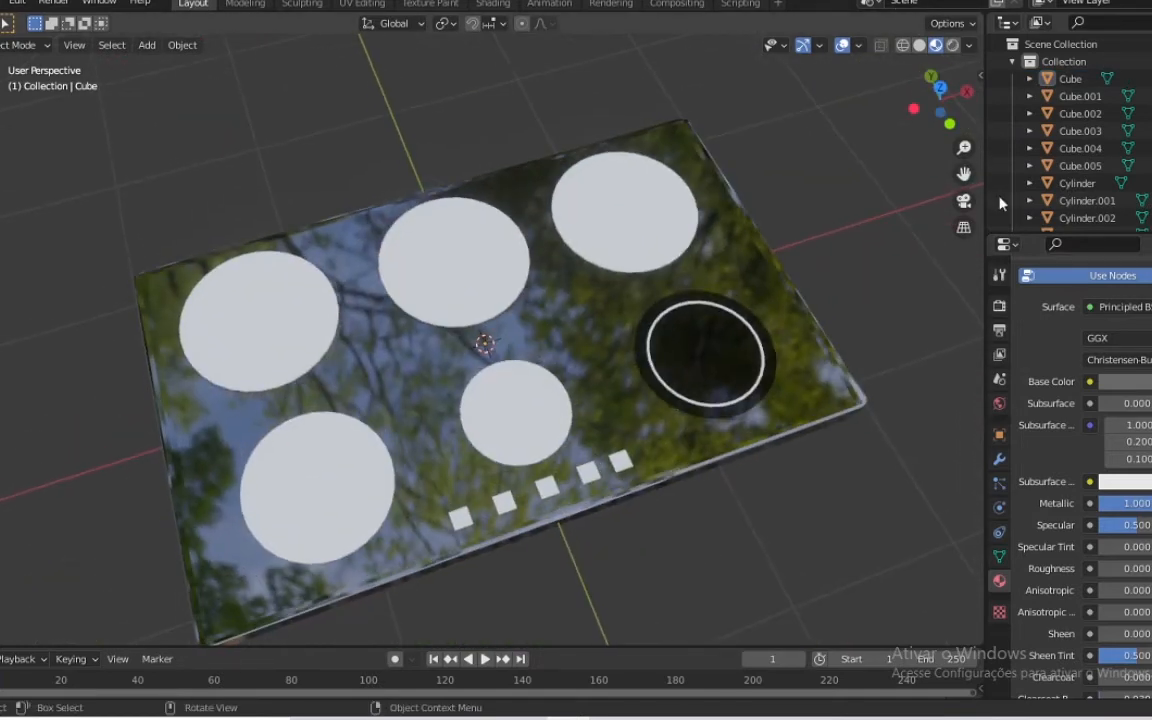
left_click(1130, 381)
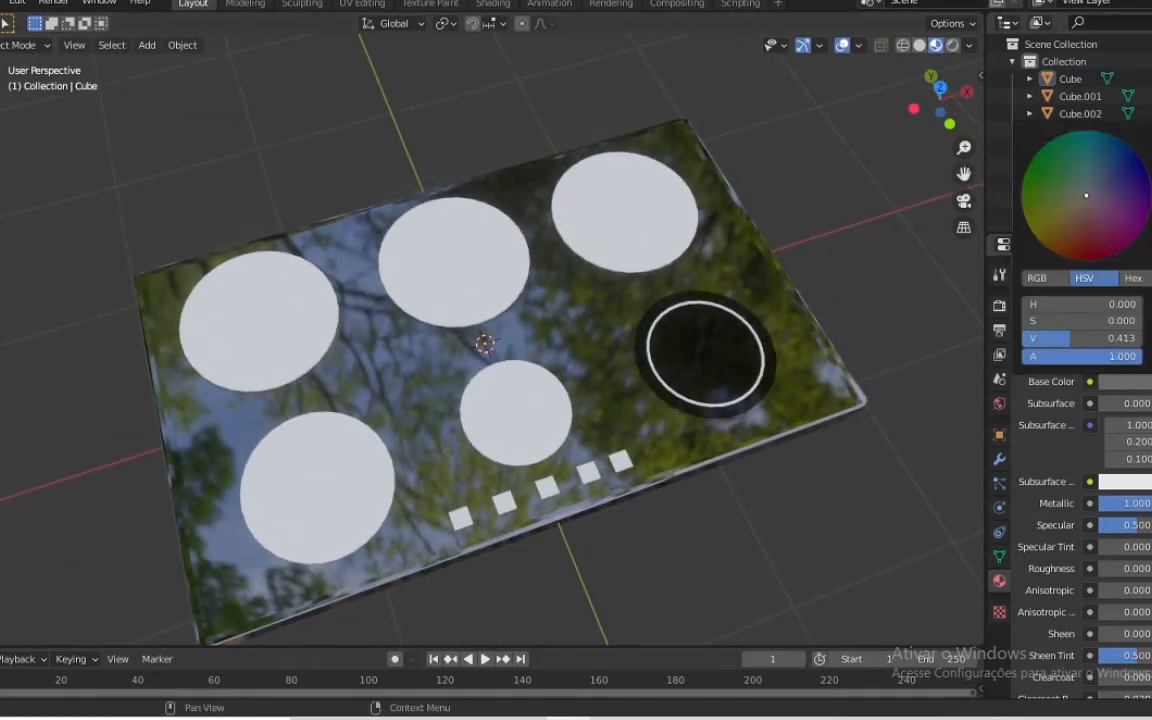
left_click_drag(1070, 338, 1049, 338)
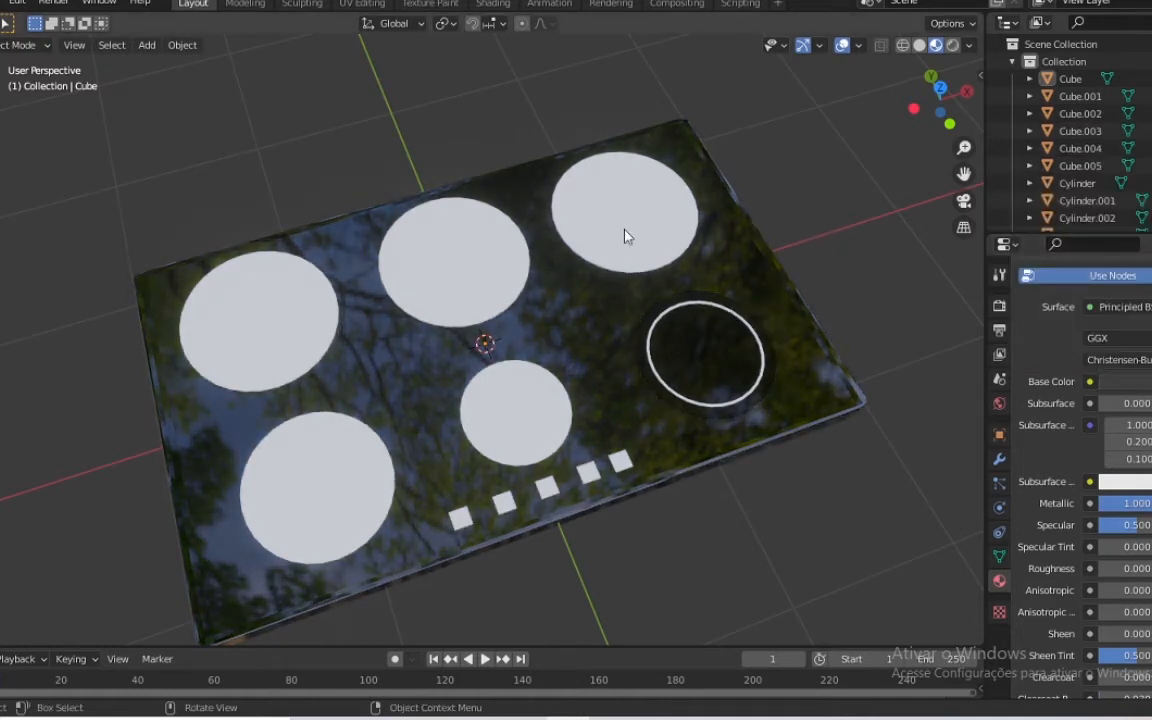
Assign the existing Material to the front-right burner's ring, with Metallic at 1.000 and Roughness at 0.081
left_click(668, 322)
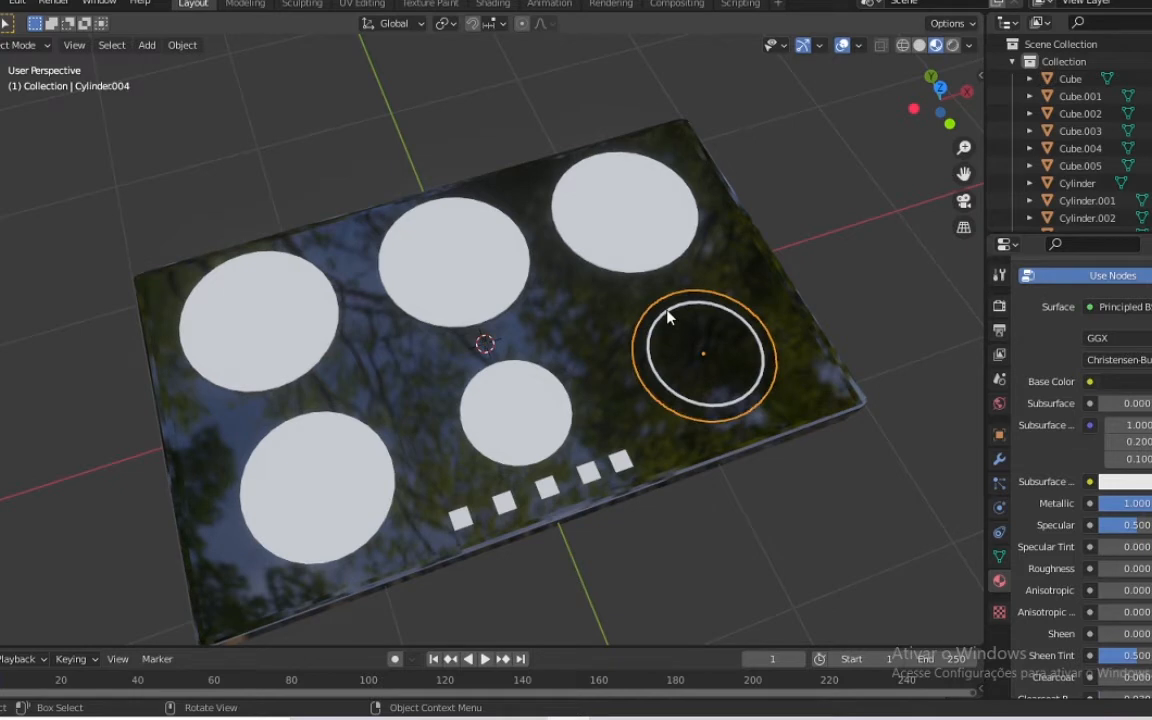
left_click(673, 316)
left_click(1032, 377)
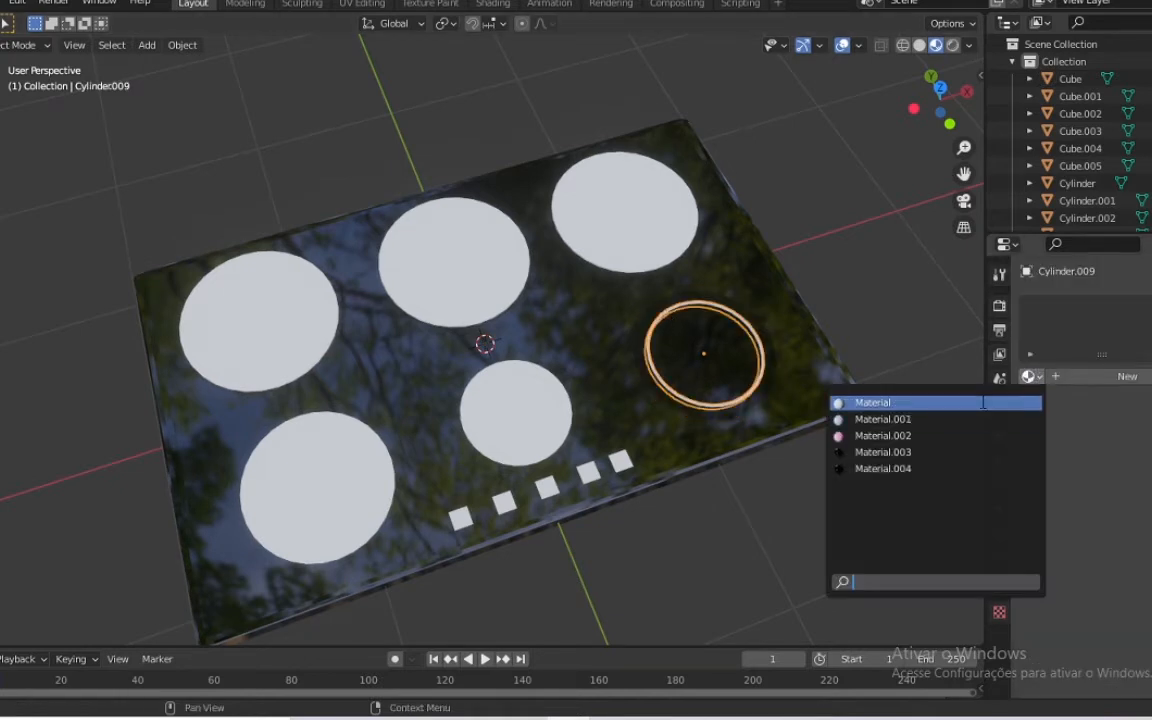
left_click(985, 403)
scroll(1150, 547, "down", 4)
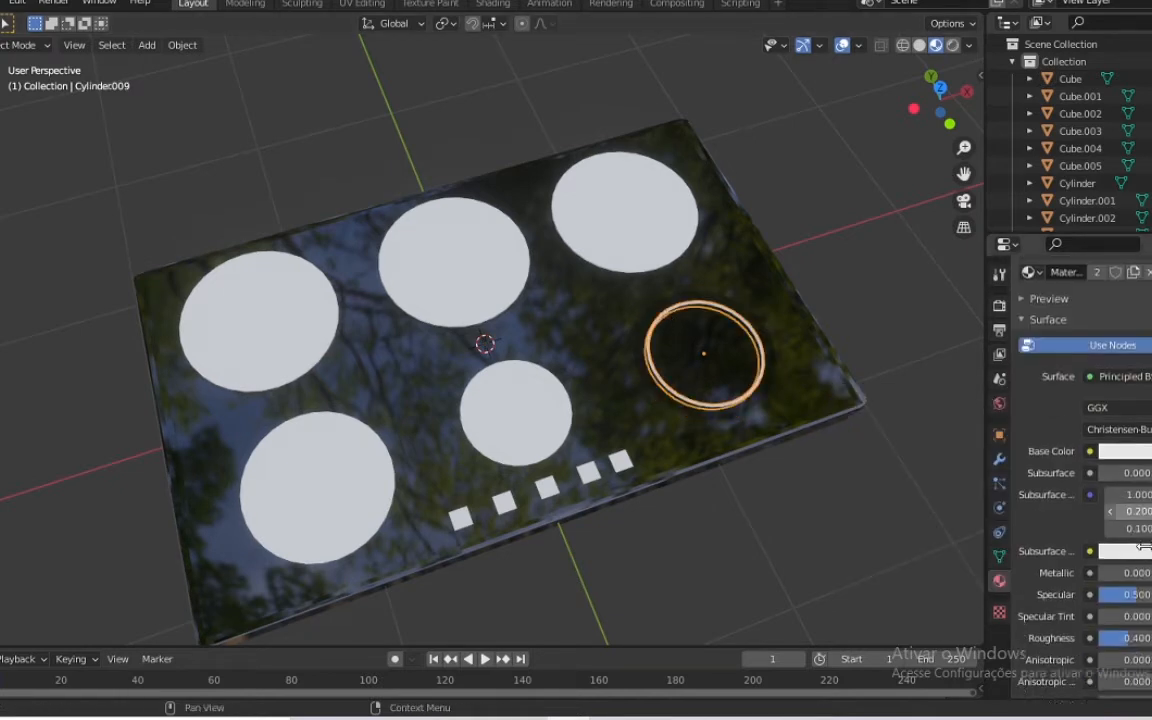
left_click_drag(1118, 540, 1151, 540)
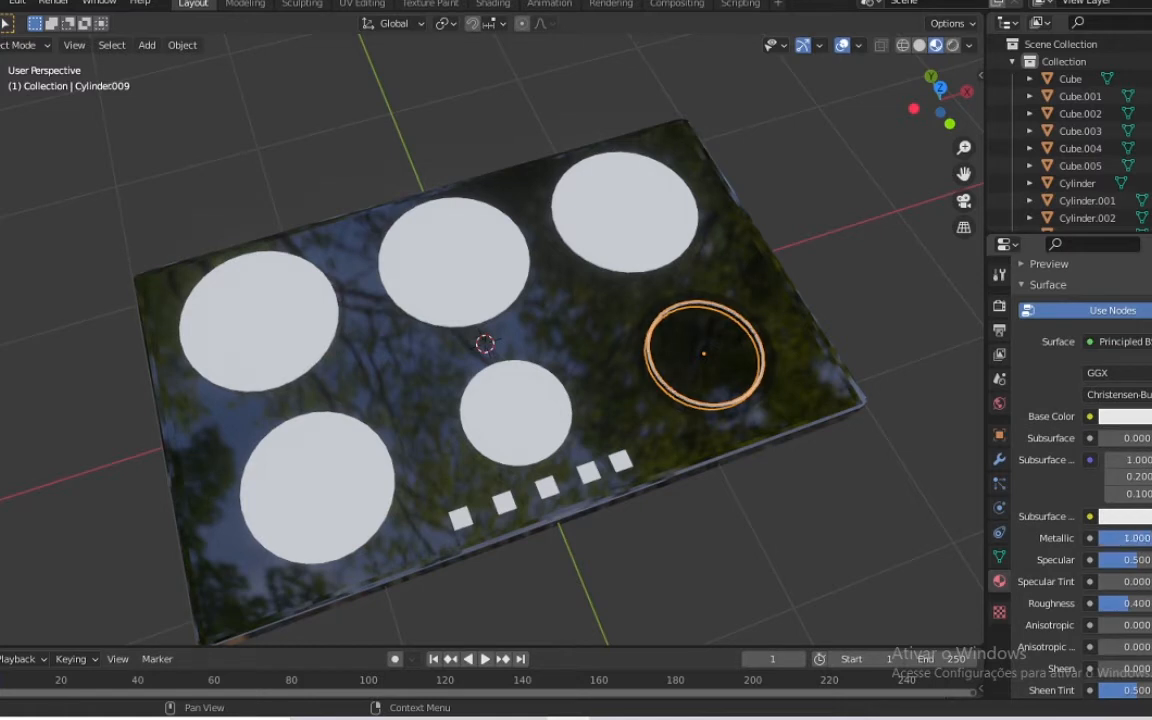
left_click_drag(1137, 601, 1112, 603)
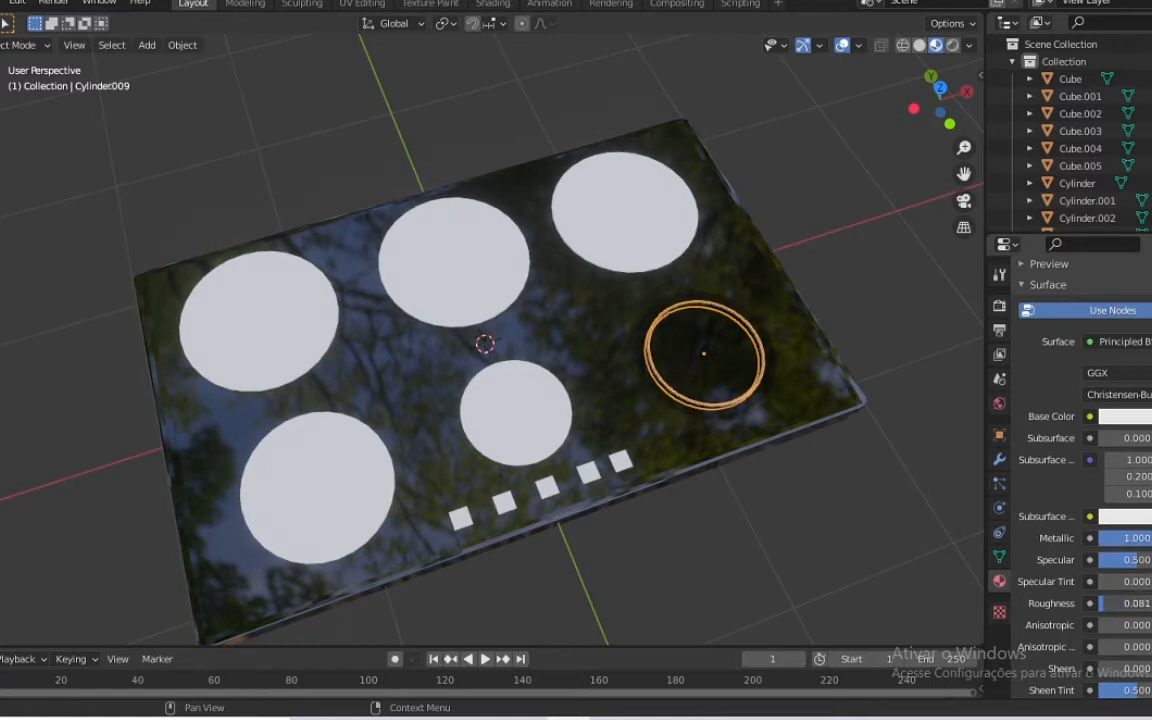
left_click(770, 206)
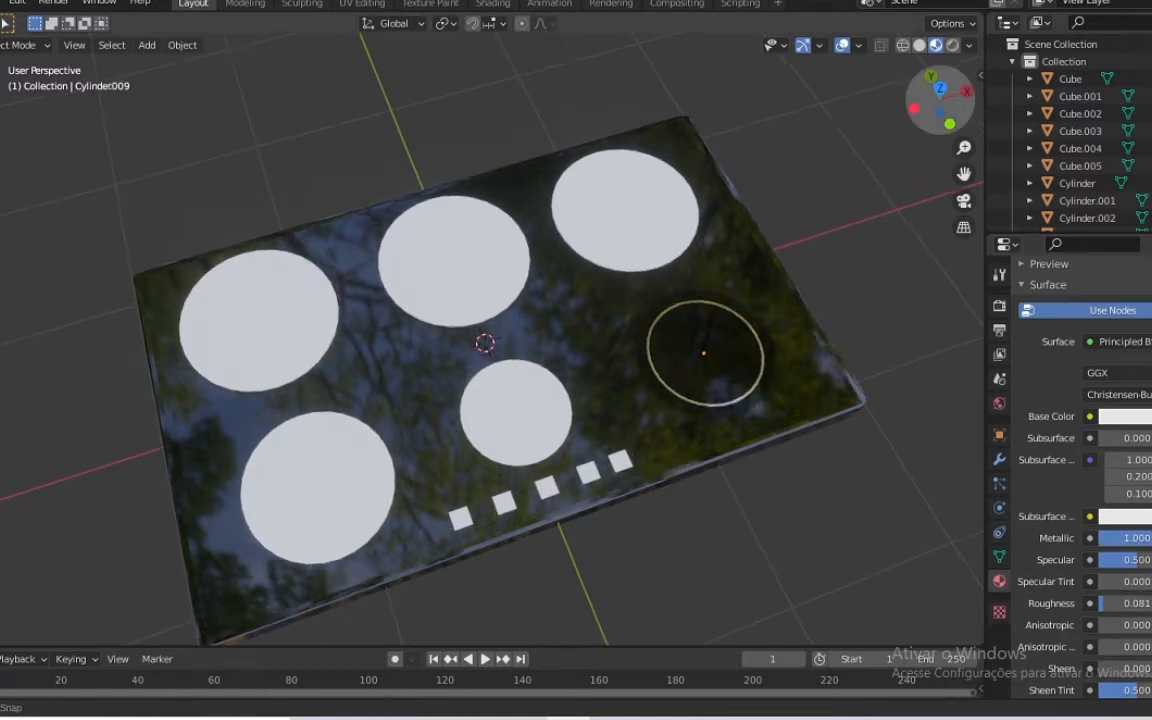
Assign the existing Material.004 to the three burner discs in the back row
left_click_drag(940, 100, 730, 329)
left_click(654, 293)
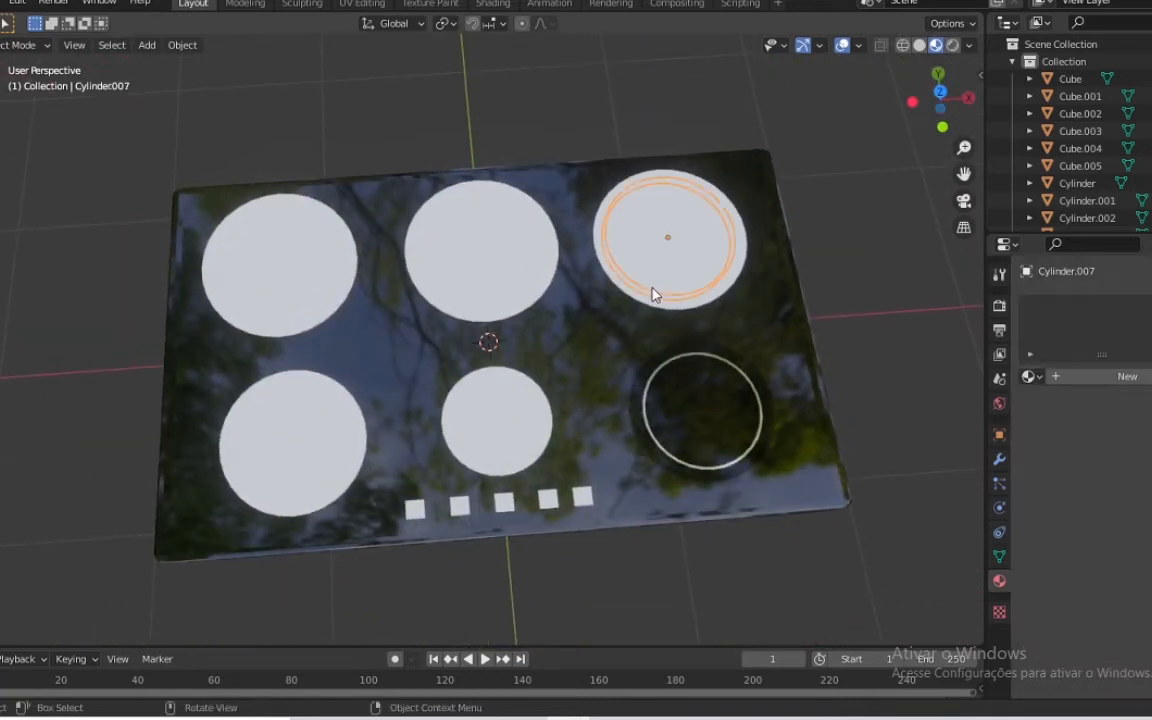
left_click(700, 262)
left_click(1031, 376)
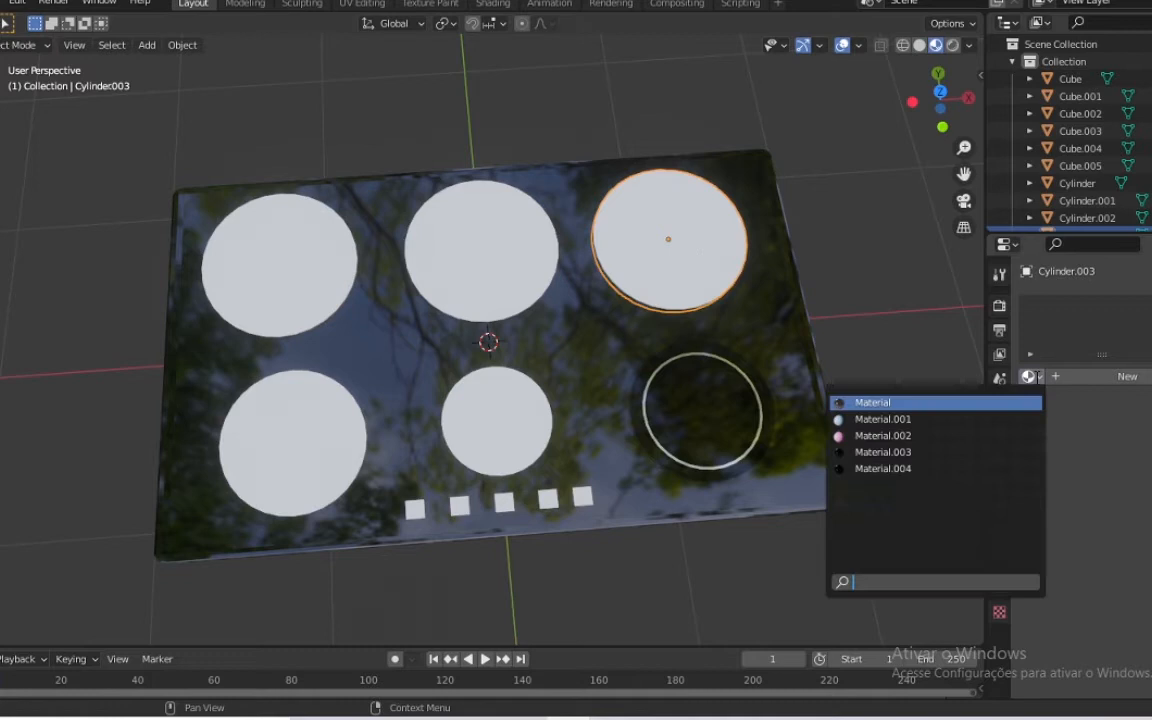
left_click(1000, 468)
left_click(498, 271)
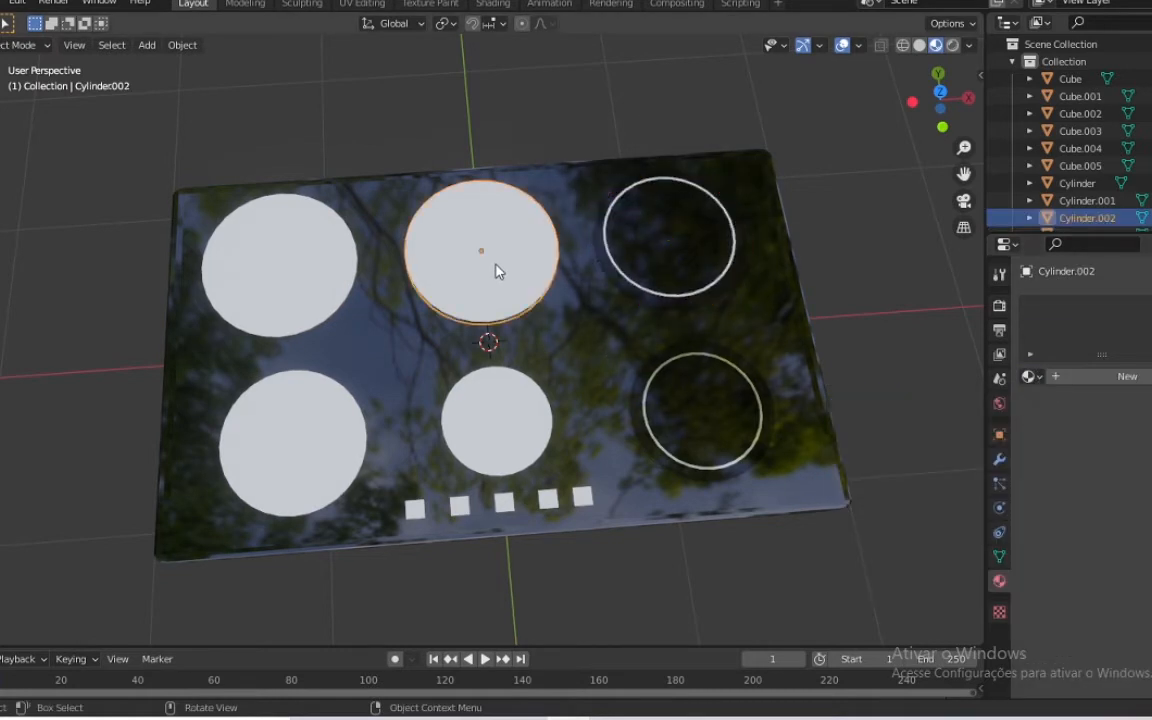
left_click(1031, 376)
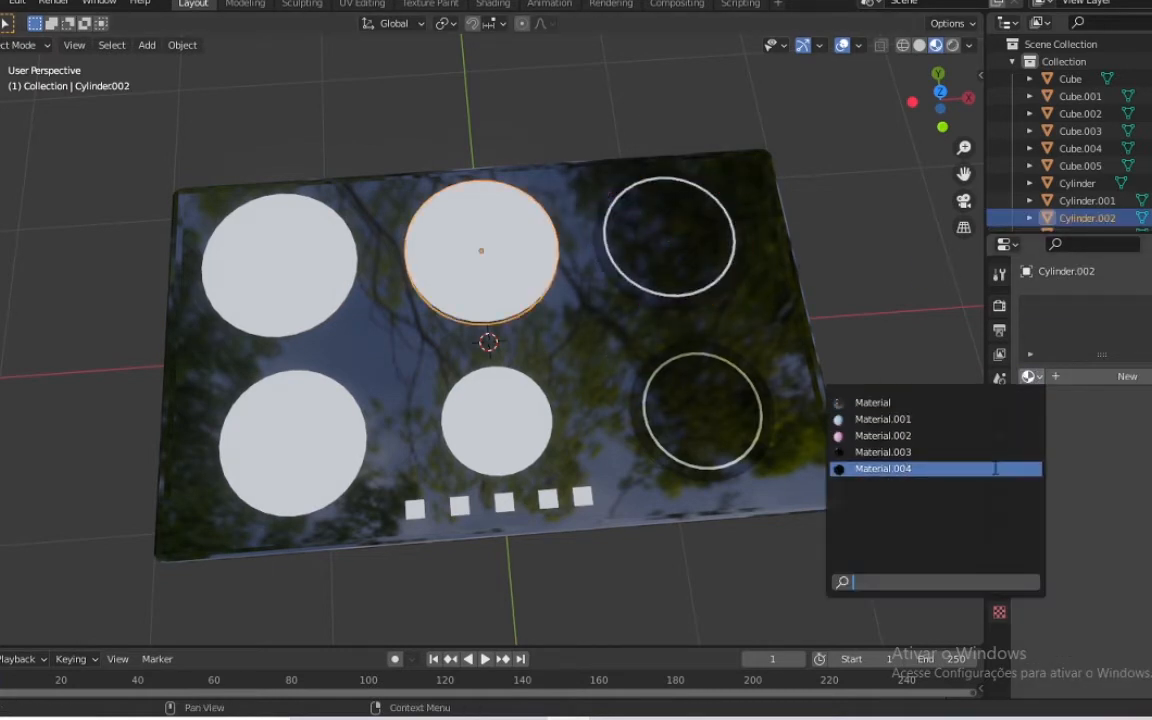
left_click(800, 468)
left_click(275, 252)
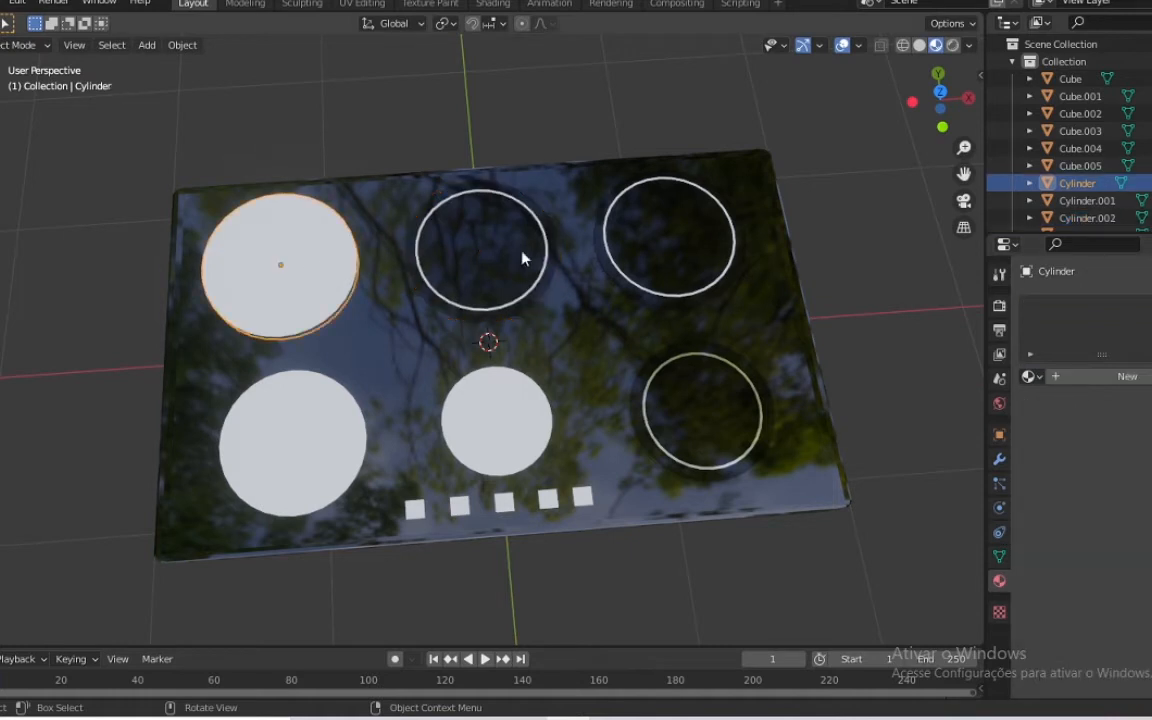
left_click(1029, 376)
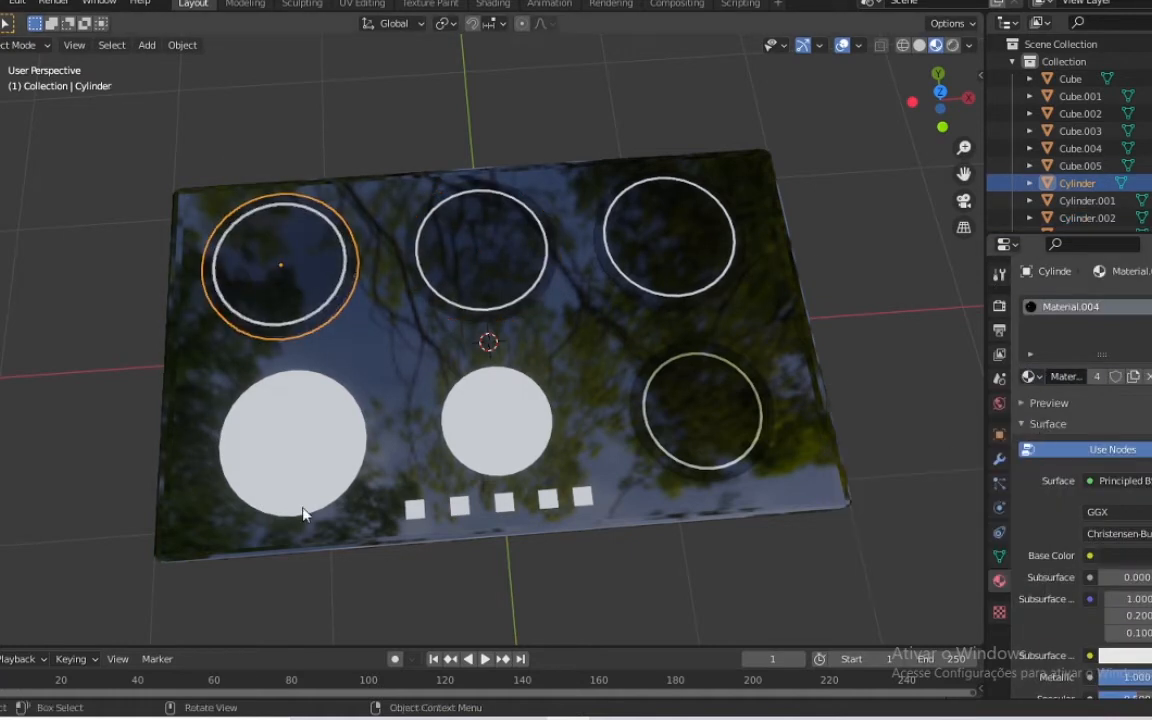
Assign the existing Material.004 to the front-left burner disc and the small front-middle burner disc
left_click(225, 436)
left_click(290, 438)
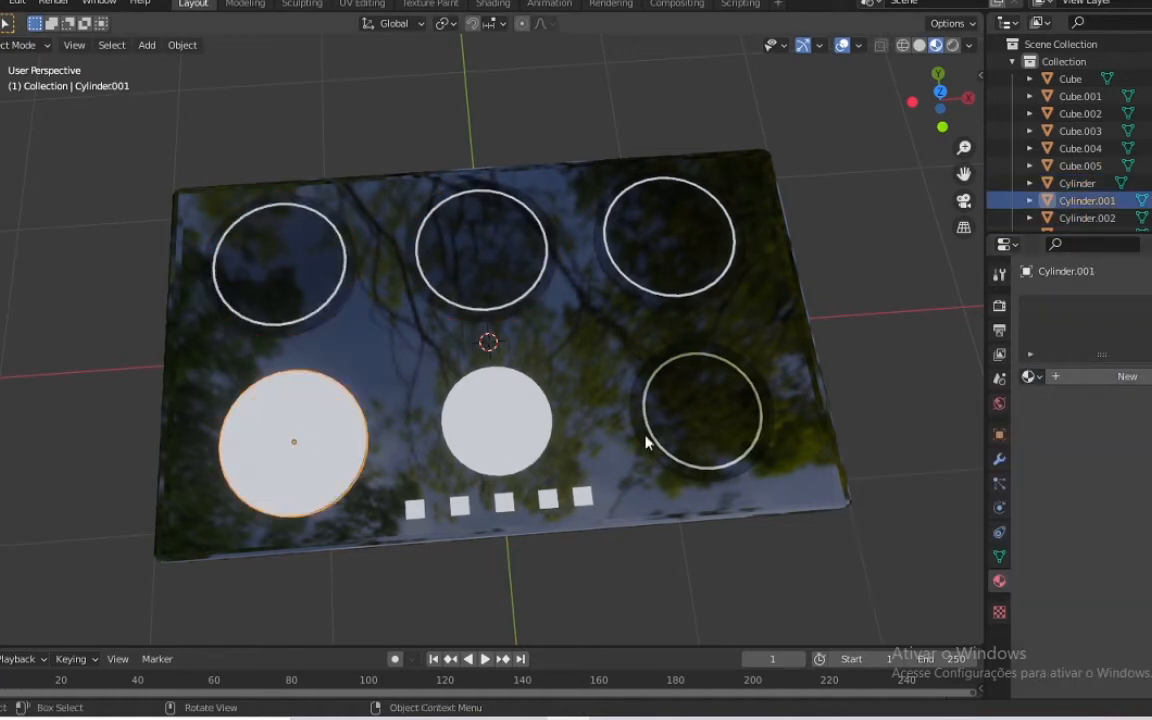
left_click(1030, 376)
left_click(1000, 469)
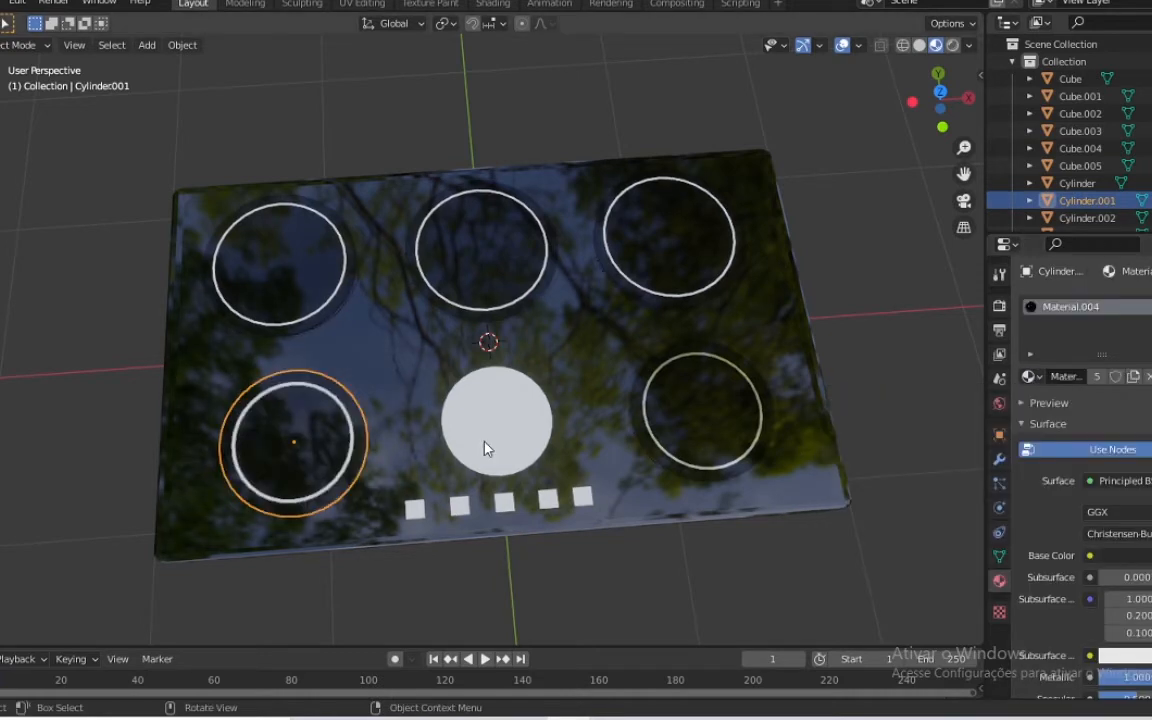
left_click(484, 448)
left_click(1030, 376)
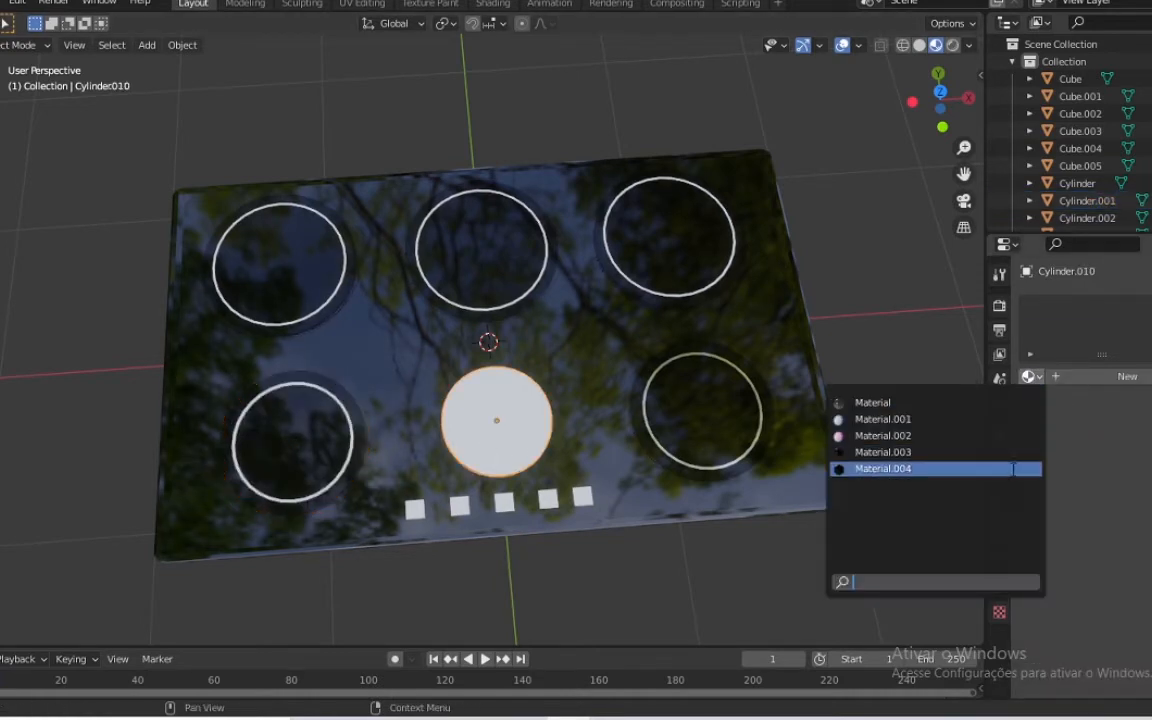
left_click(960, 469)
Assign the existing Material to the rings of the back-middle burner and the small front-middle burner
left_click(496, 310)
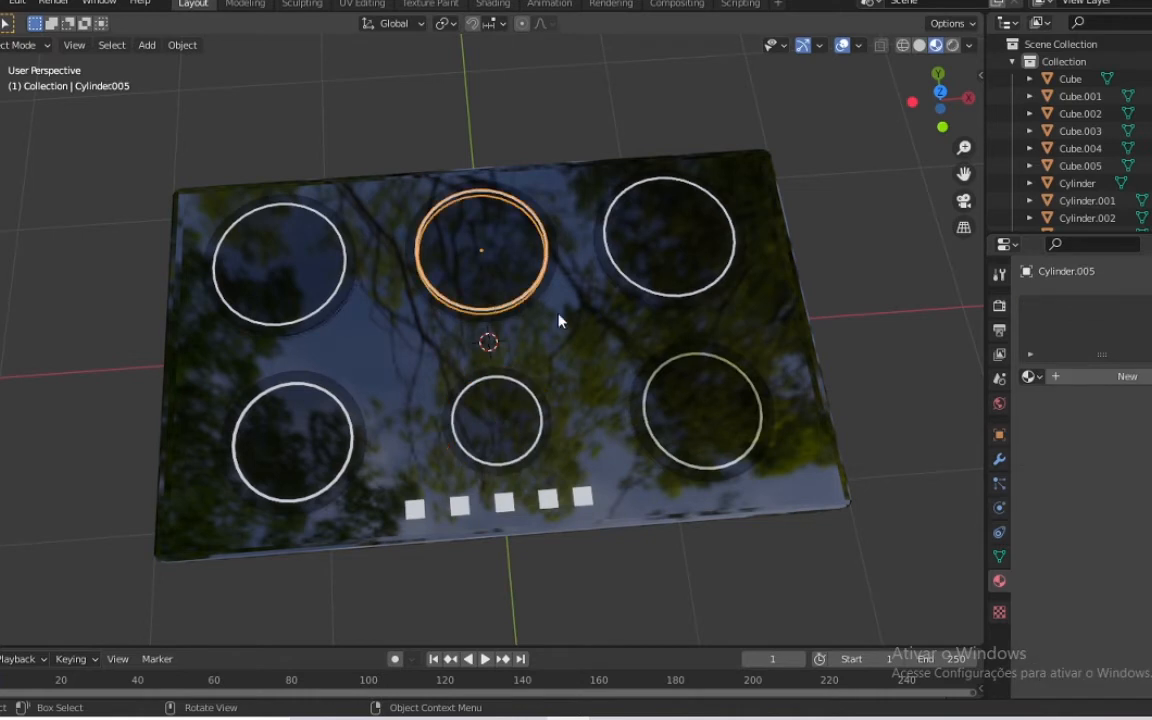
left_click(1030, 376)
left_click(1001, 403)
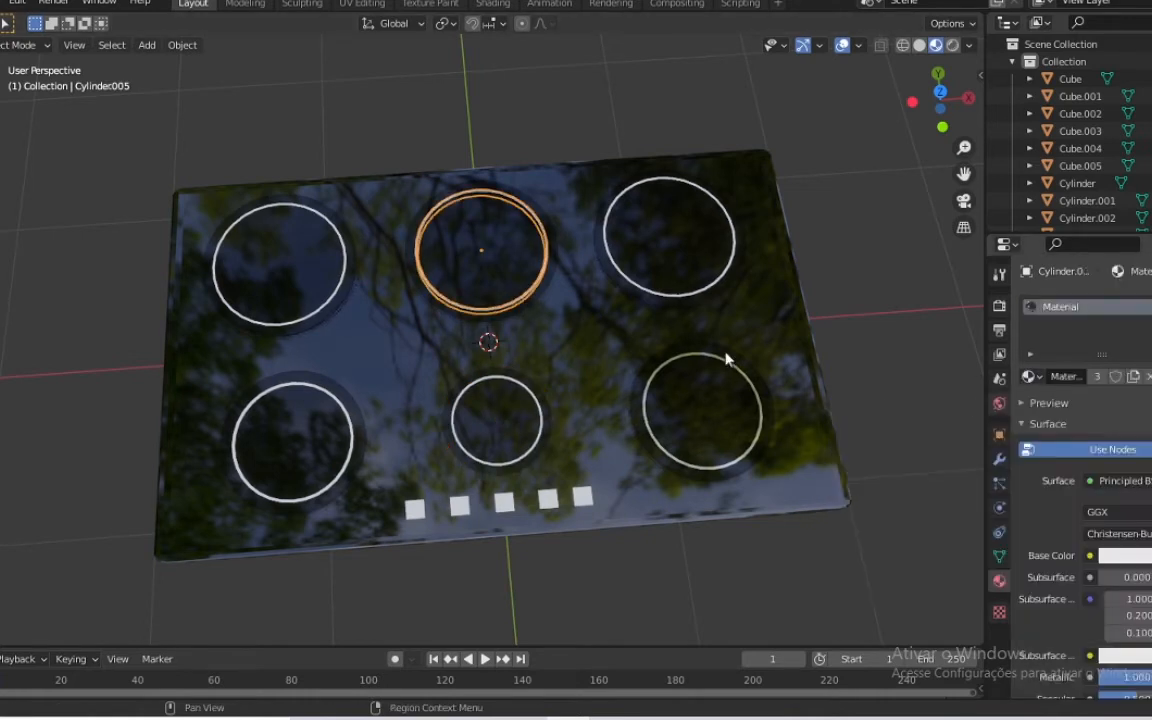
left_click(527, 391)
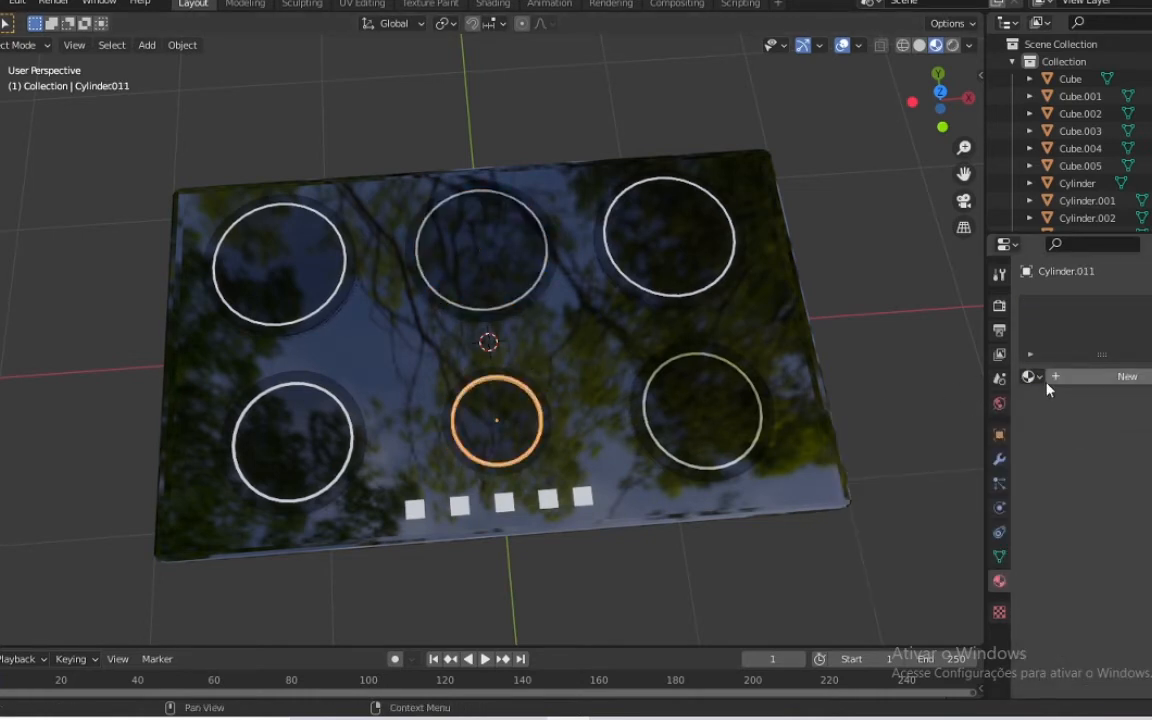
left_click(1030, 376)
left_click(1008, 403)
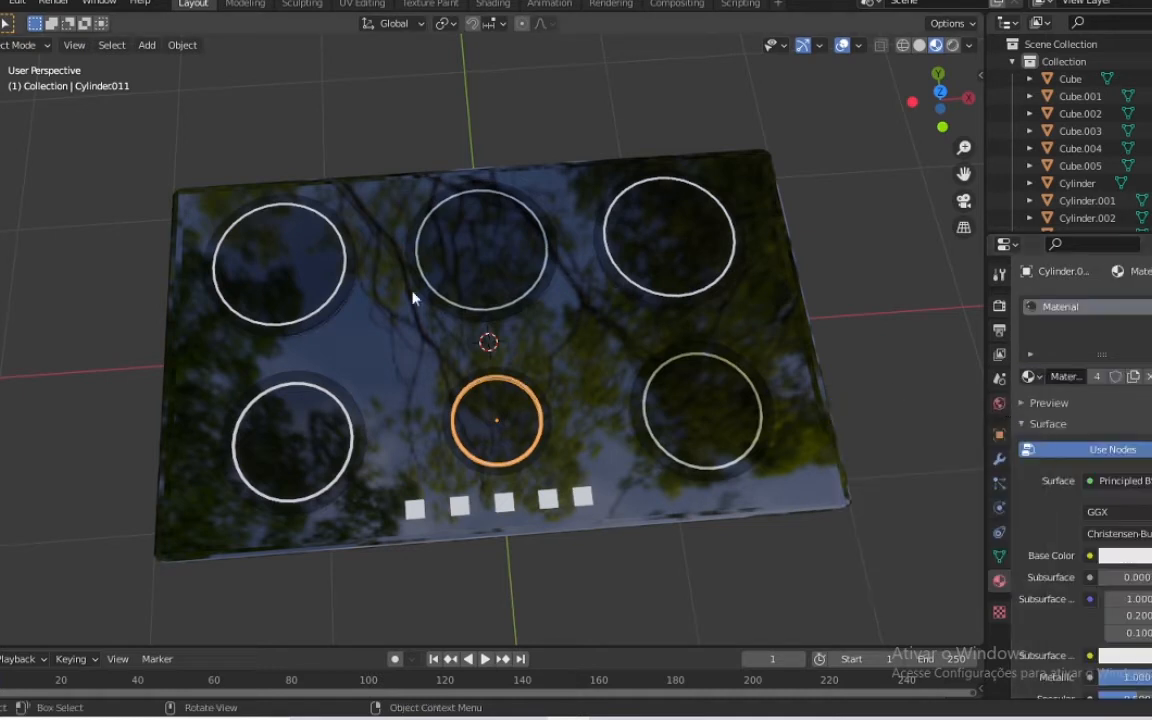
Assign the existing Material to the back-left and front-left burner rings and save the file
left_click(287, 213)
left_click(290, 214)
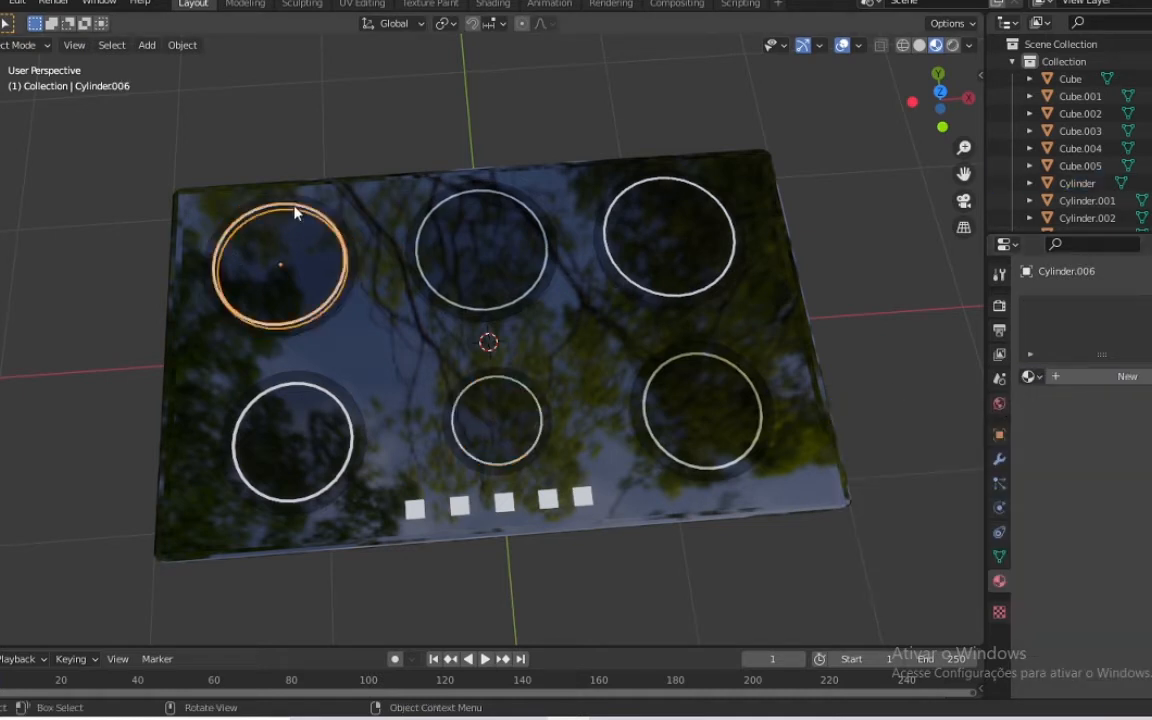
left_click(1030, 376)
left_click(1020, 402)
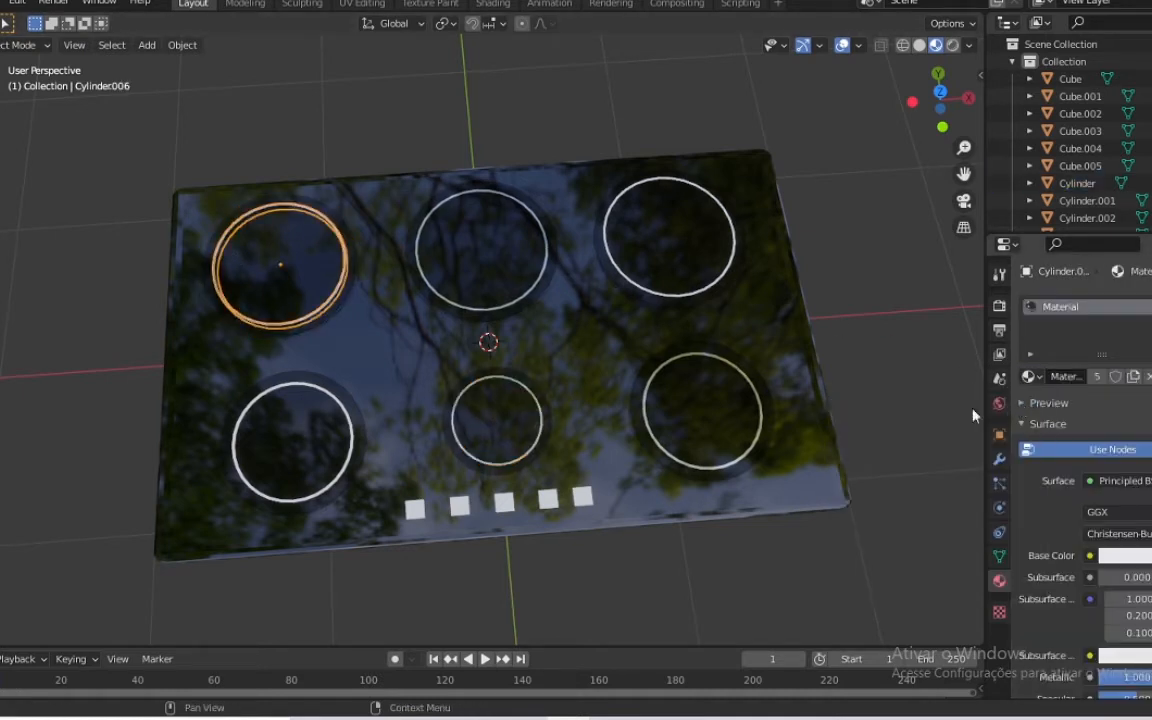
left_click(288, 396)
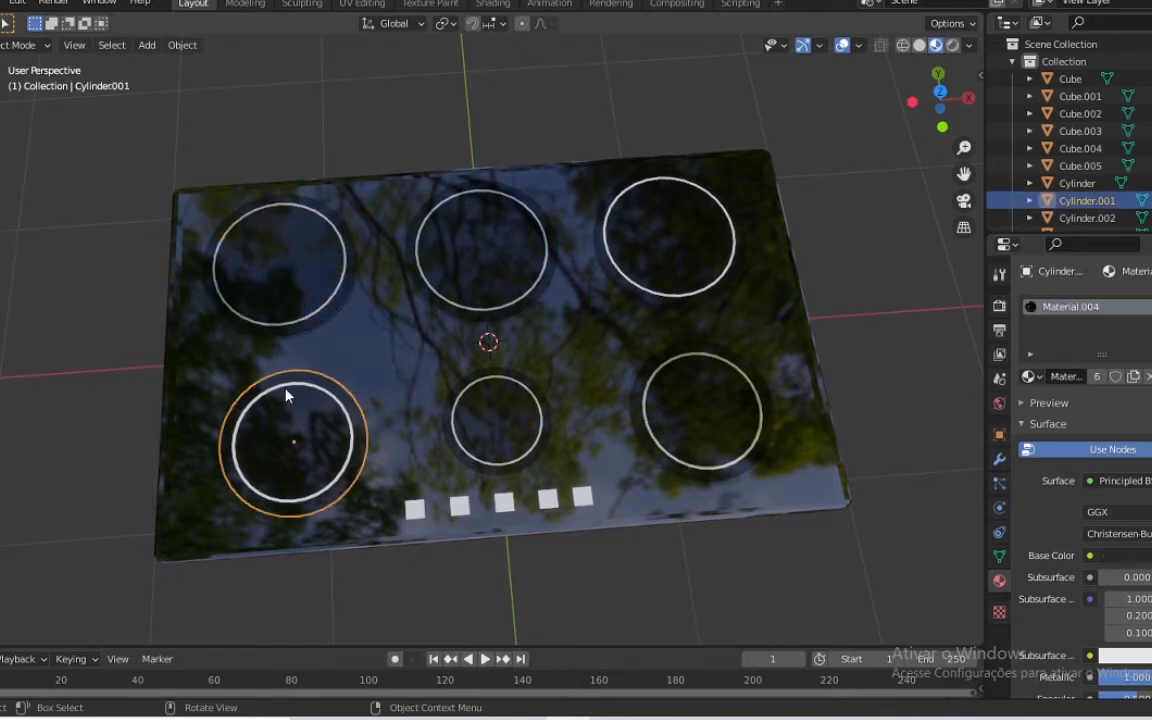
left_click(1030, 376)
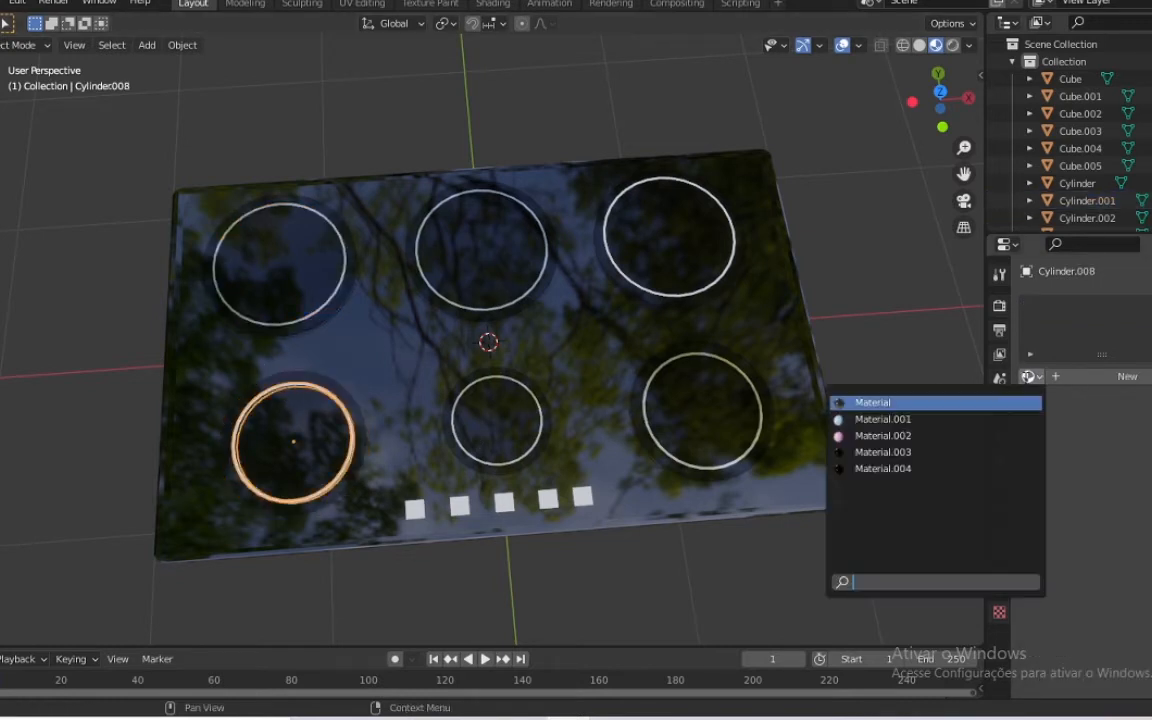
left_click(989, 403)
left_click(877, 334)
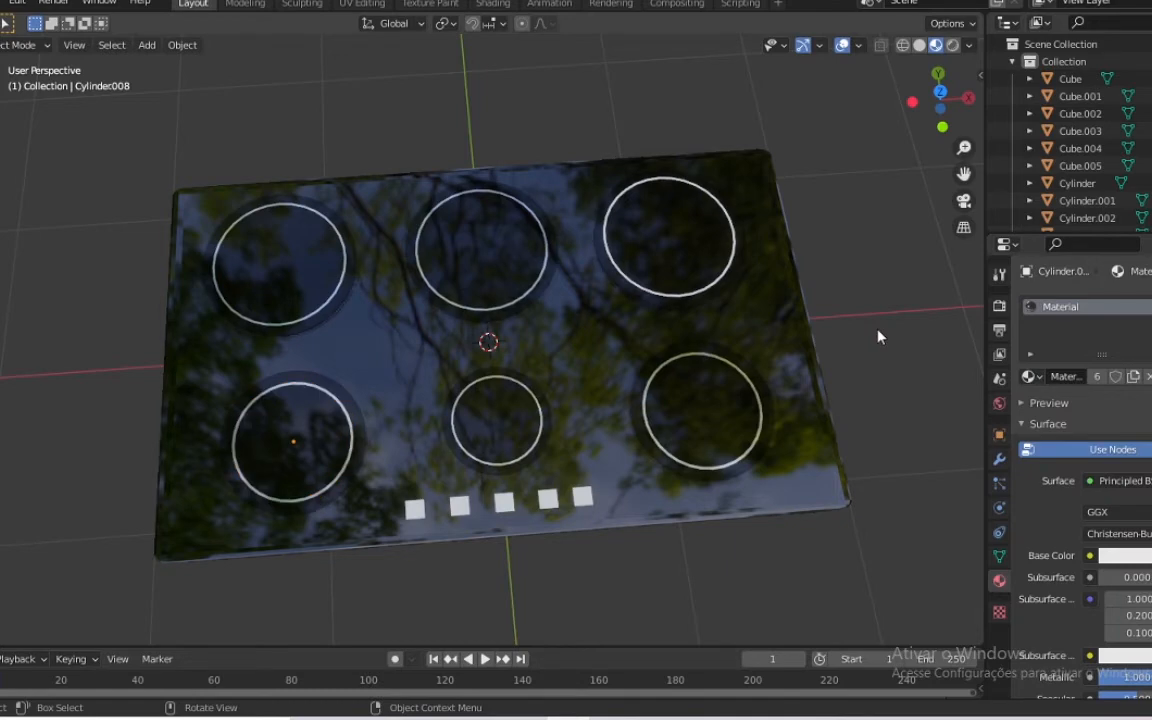
key("ctrl+s")
Select the middle square button in top view and open the Shading workspace
left_click_drag(928, 128, 940, 105)
left_click(398, 490)
key("KP_7")
scroll(402, 497, "up", 4)
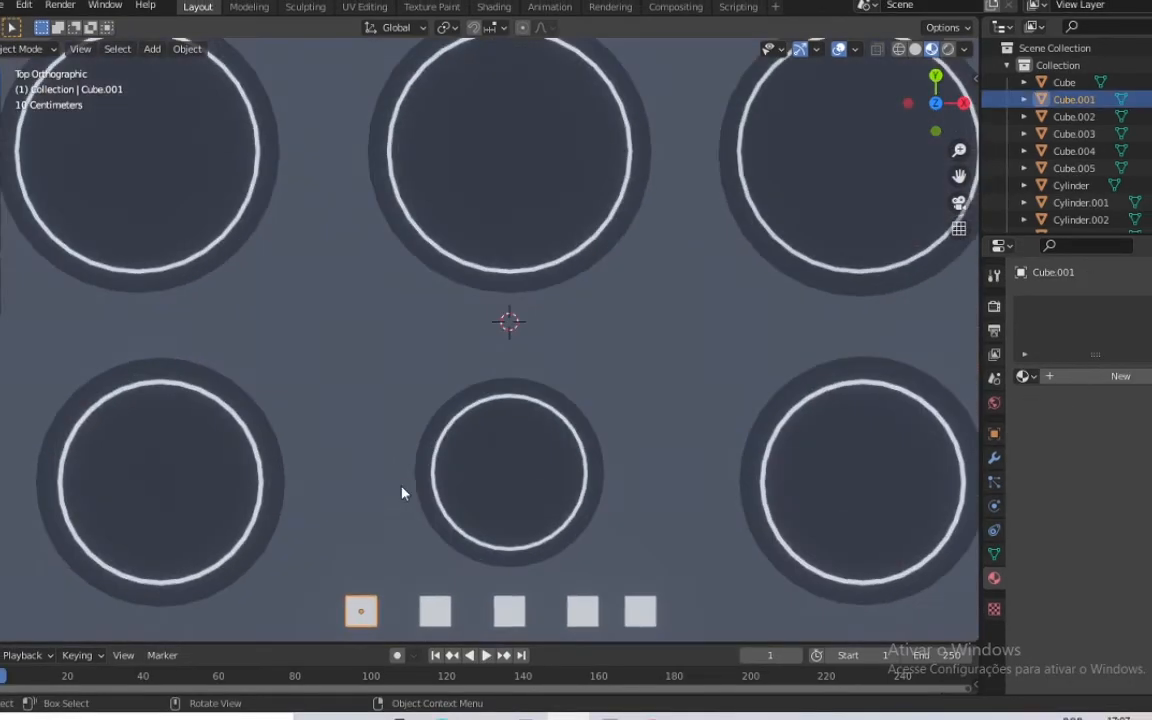
middle_click_drag(630, 533, 573, 411, "shift")
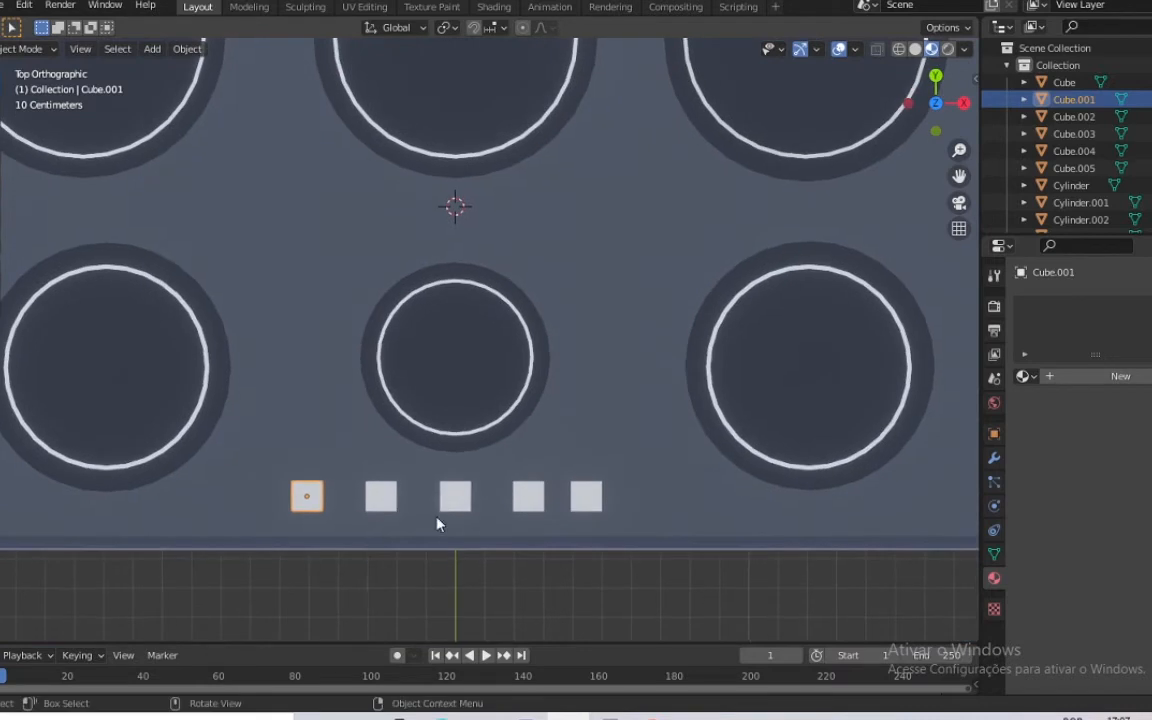
left_click(466, 499)
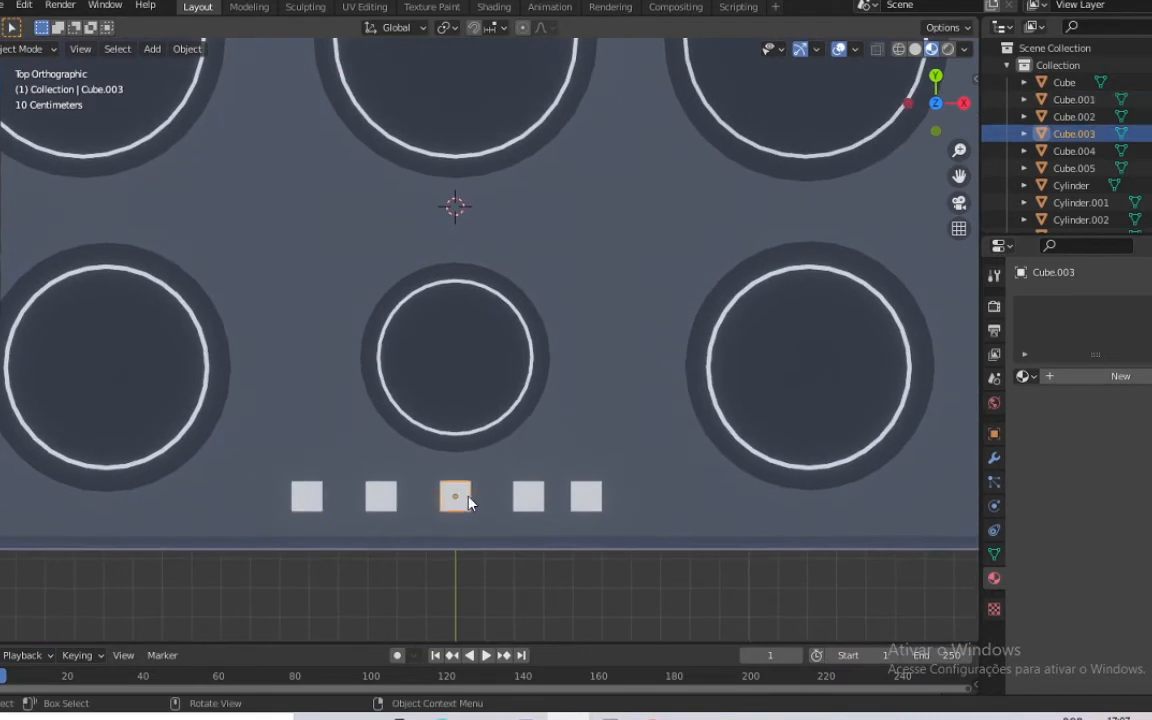
left_click(494, 7)
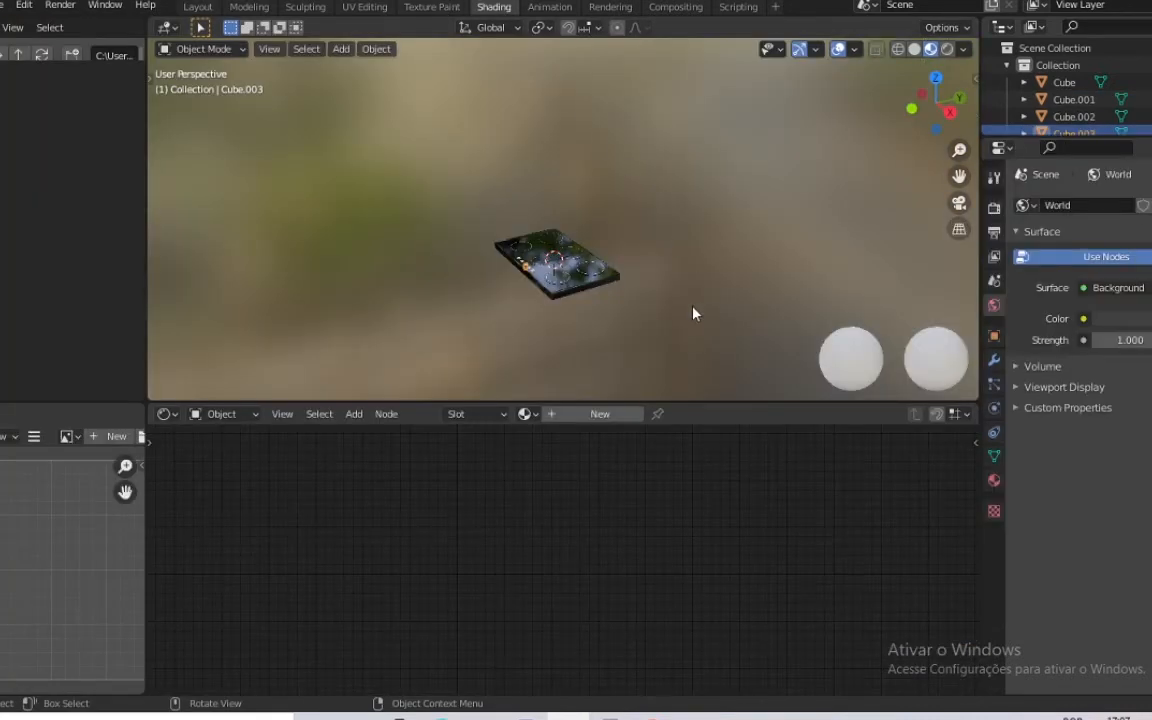
Save the file and create a new material for the middle square button
key("ctrl+s")
key("KP_5")
key("KP_7")
scroll(640, 285, "up", 11)
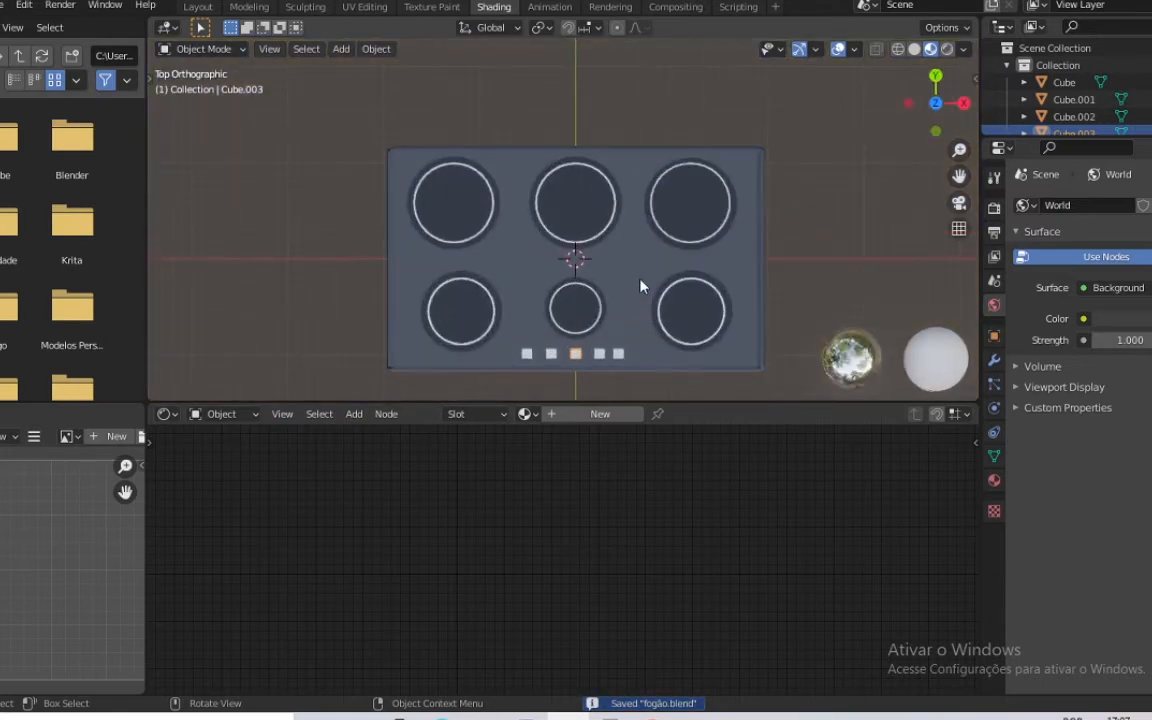
middle_click_drag(643, 285, 654, 34, "shift")
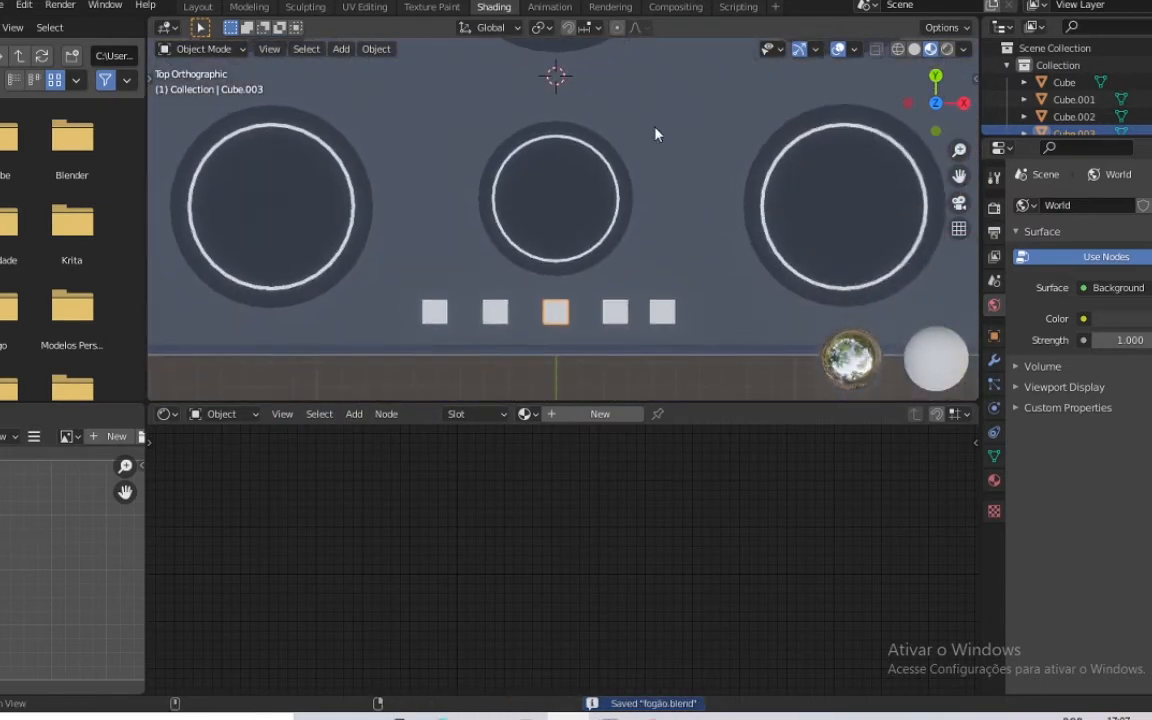
middle_click_drag(602, 265, 624, 248, "shift")
left_click(598, 417)
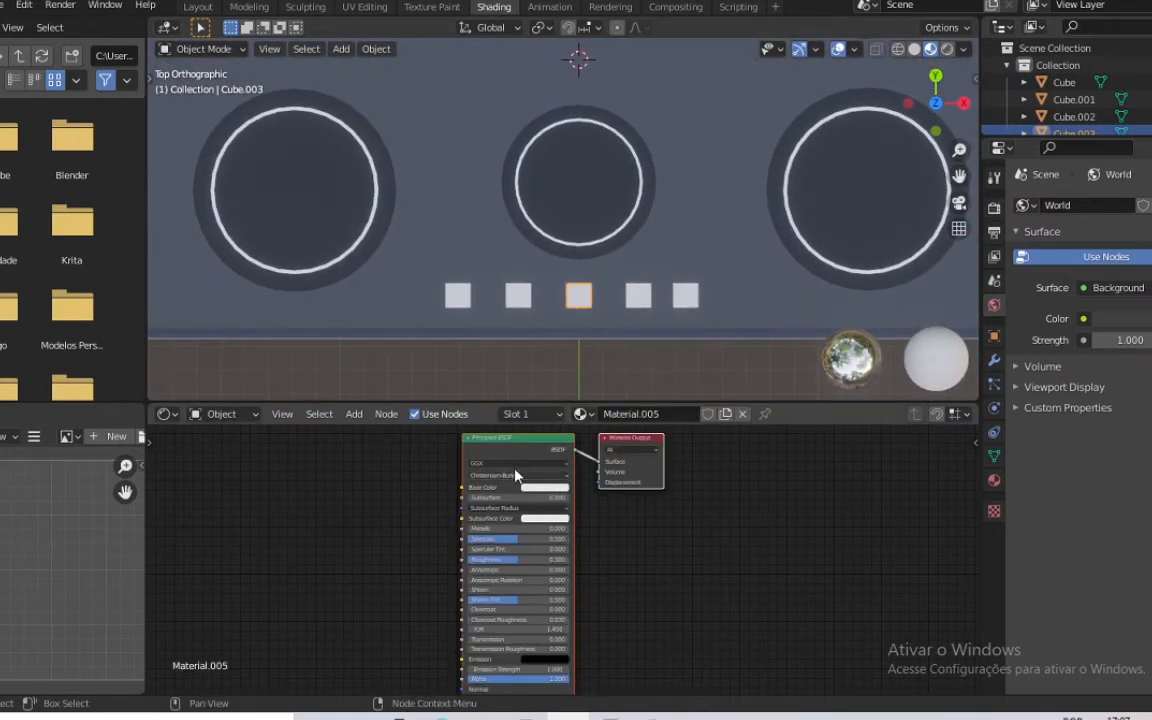
Add an Image Texture node to the middle button's material, beside the Principled BSDF
key("shift+a")
left_click(337, 469)
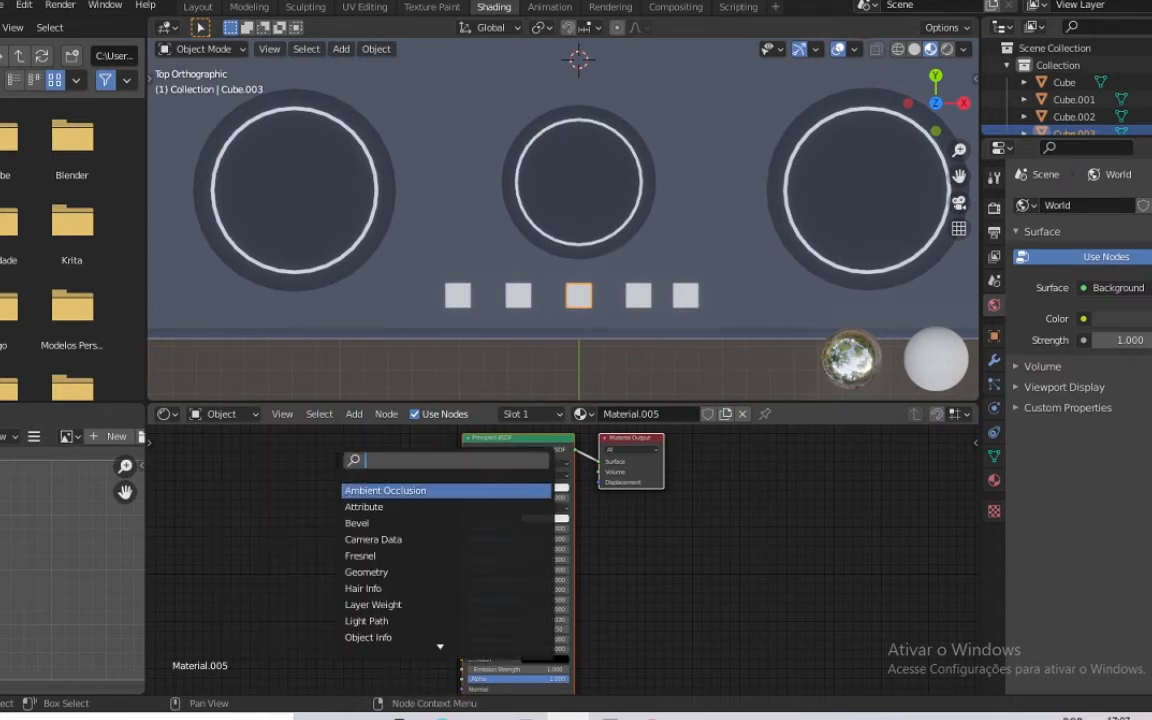
type("IMAG")
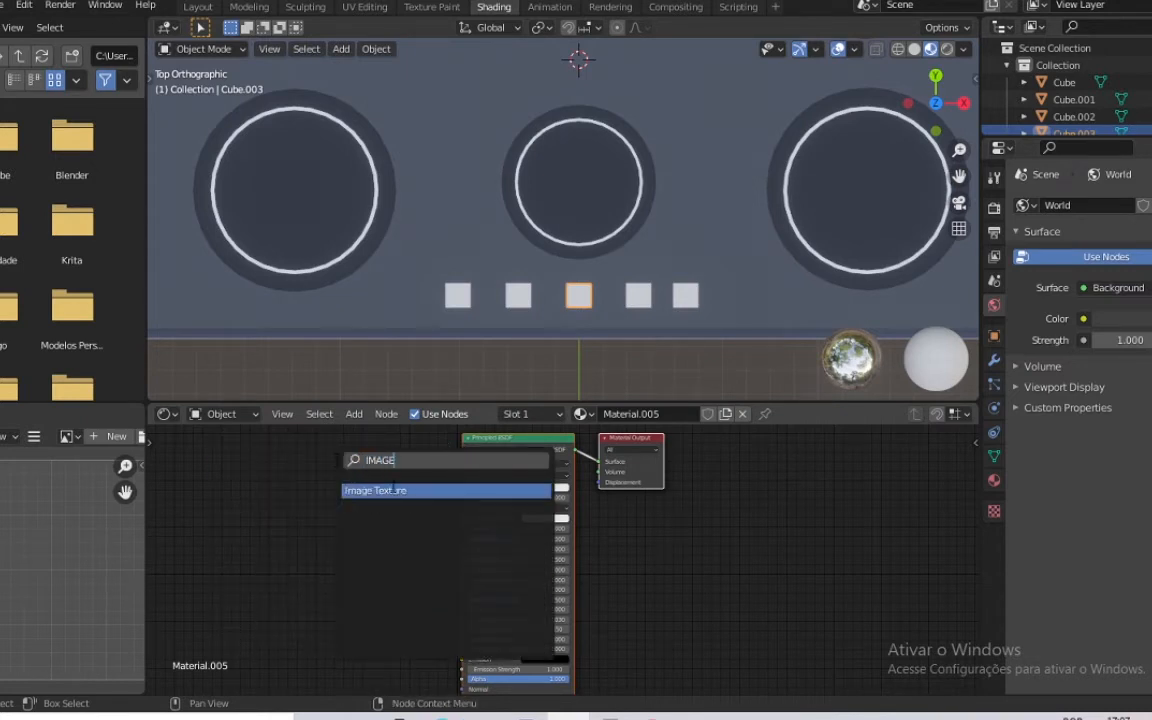
type("E")
left_click(390, 491)
left_click(390, 500)
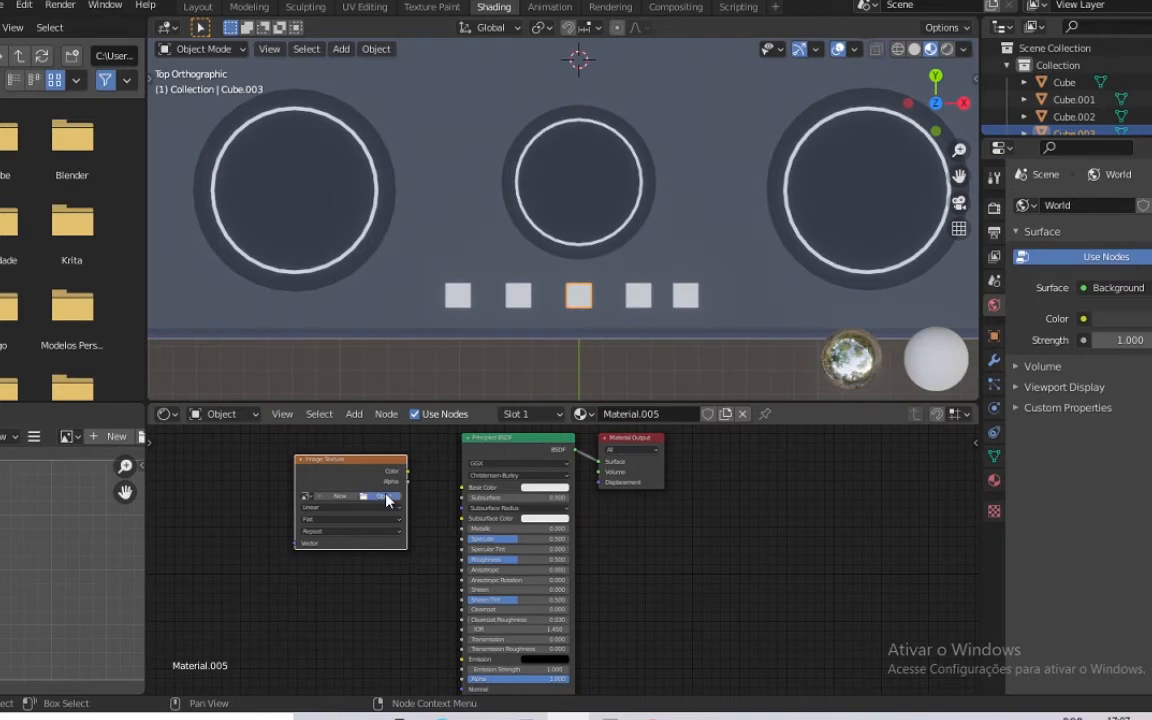
Load POWER.png into the Image Texture node and connect its Color output to the Principled BSDF's Base Color
left_click(388, 497)
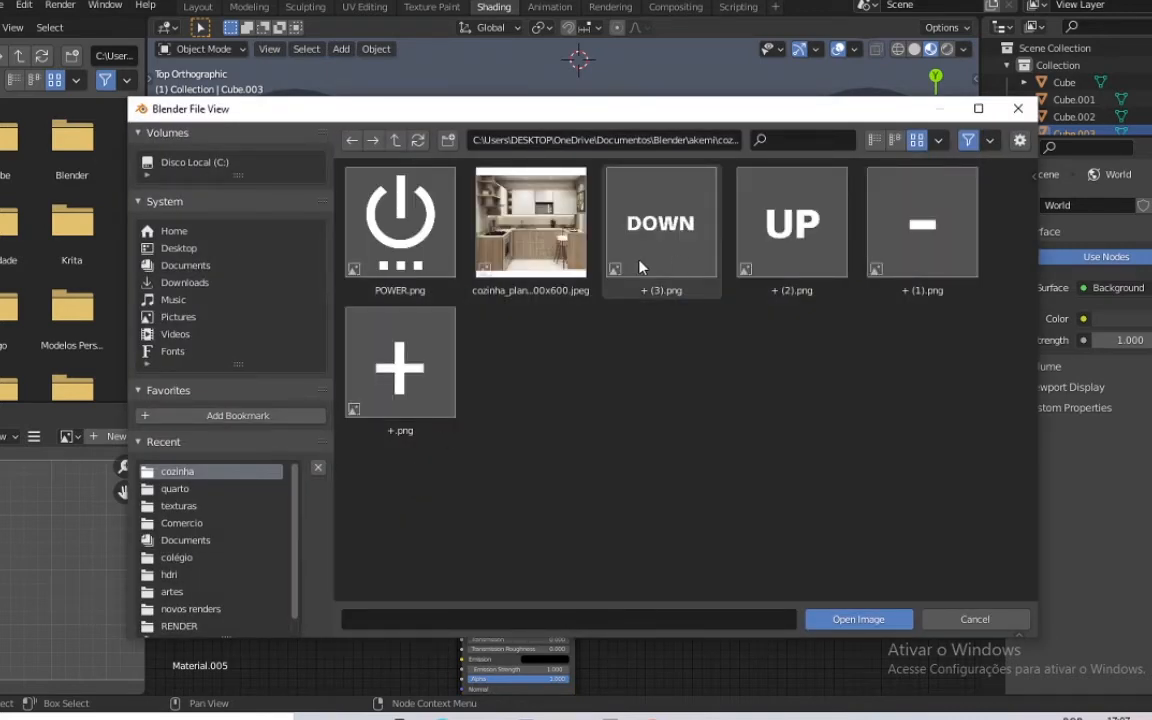
double_click(405, 250)
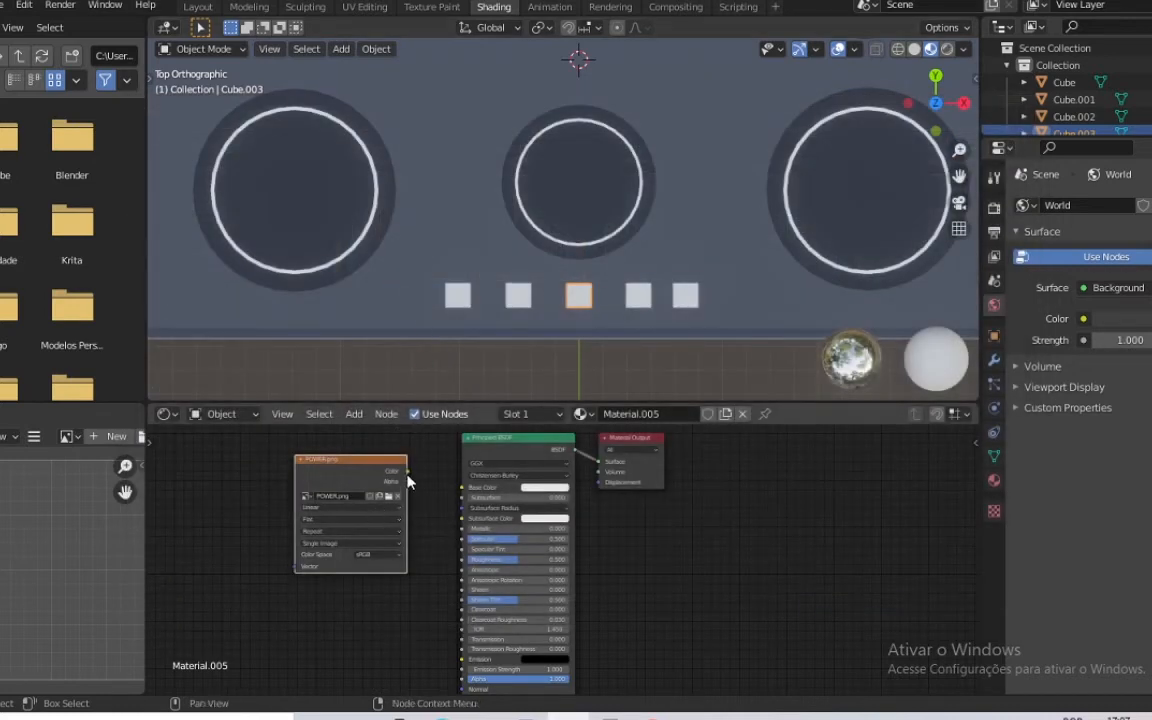
left_click_drag(407, 478, 470, 497)
left_click(582, 304)
left_click(583, 306)
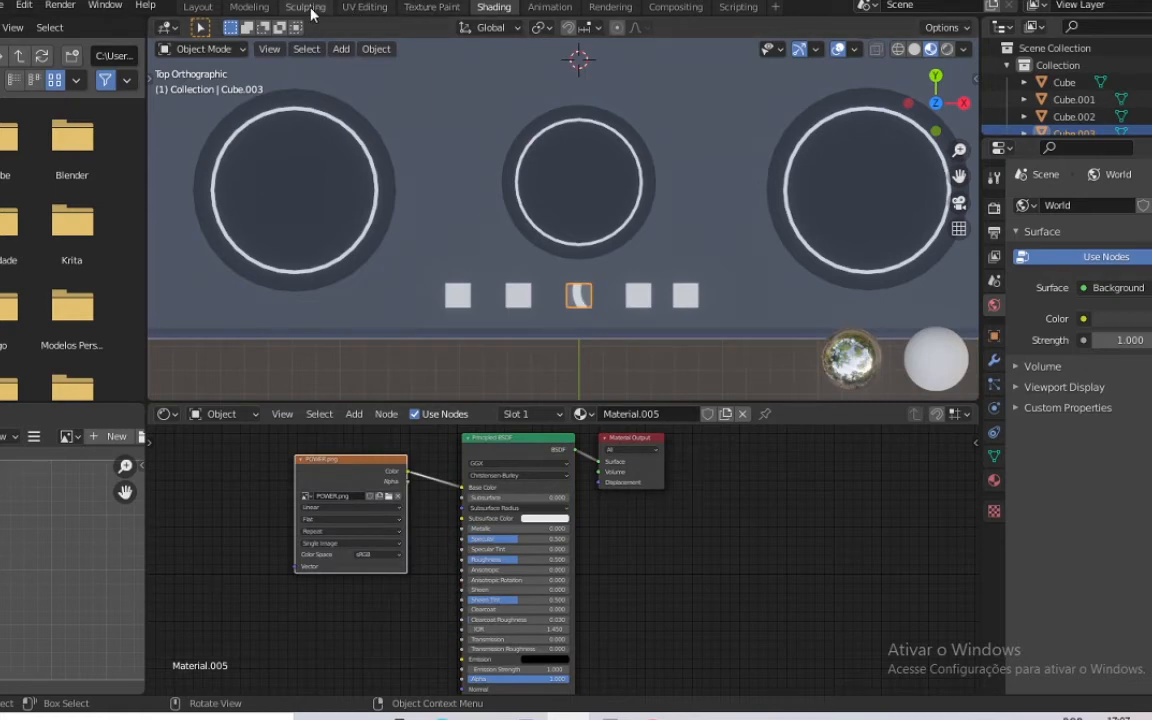
Switch to the UV Editing workspace and select only the middle button's top face from above
left_click(358, 7)
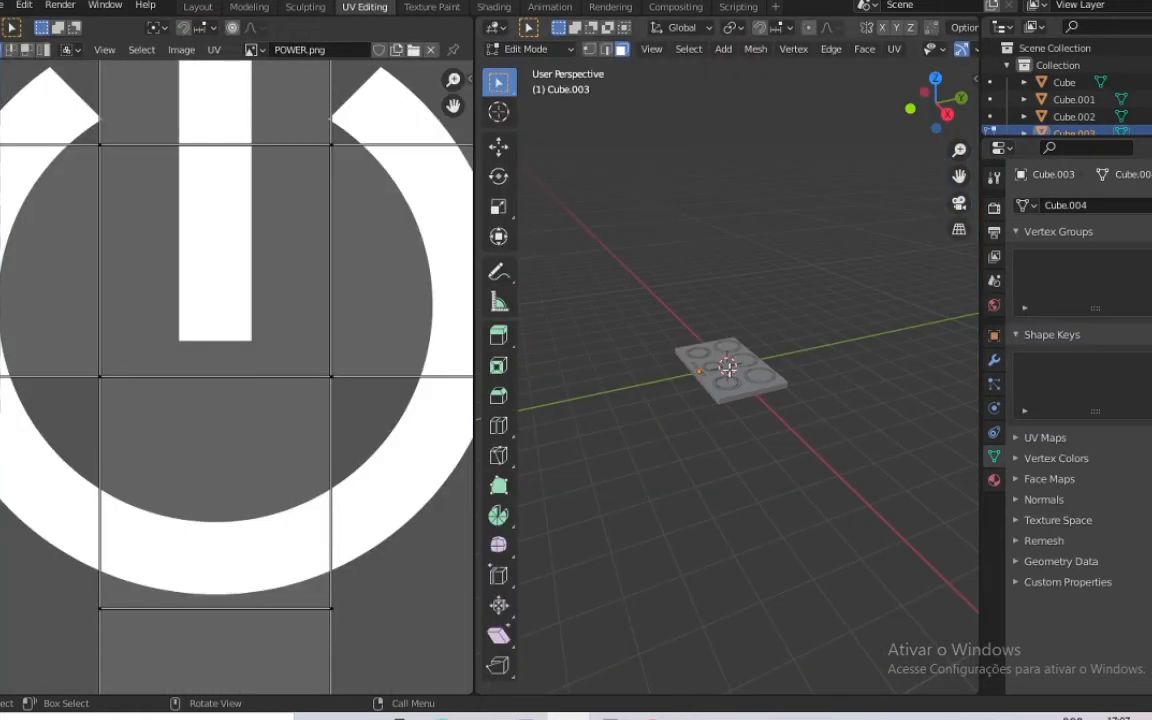
key("KP_7")
scroll(163, 310, "down", 5)
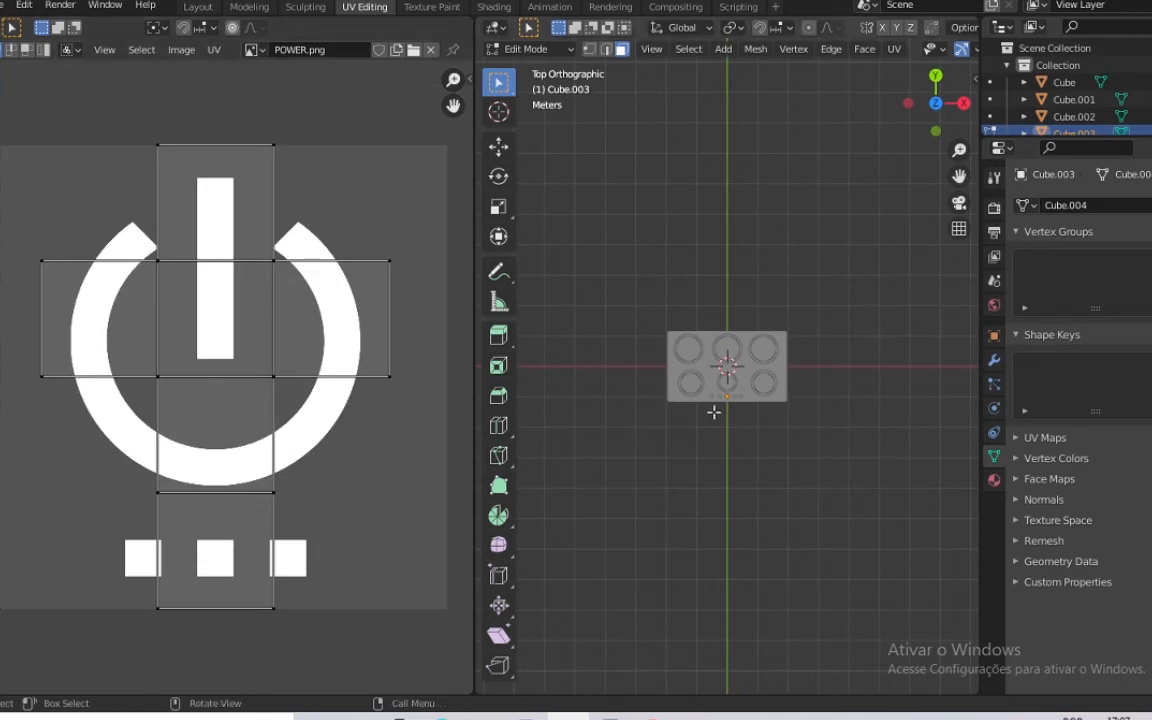
scroll(725, 408, "up", 4)
scroll(740, 404, "up", 7)
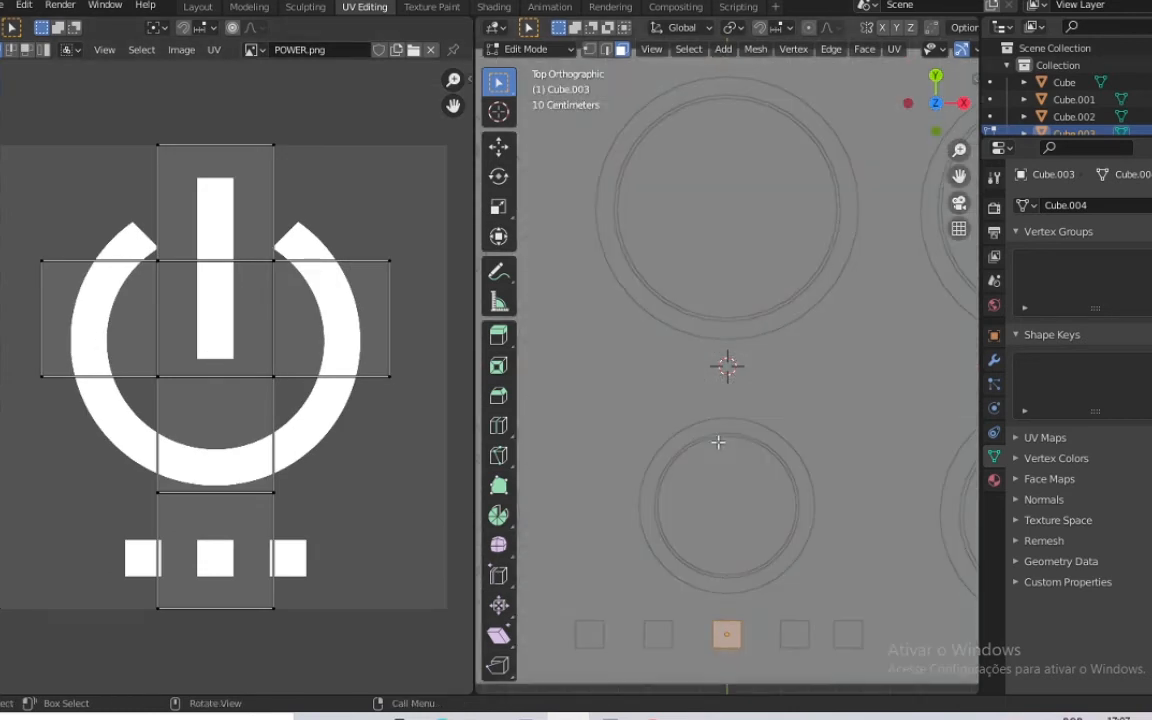
left_click(730, 633)
scroll(270, 350, "down", 2)
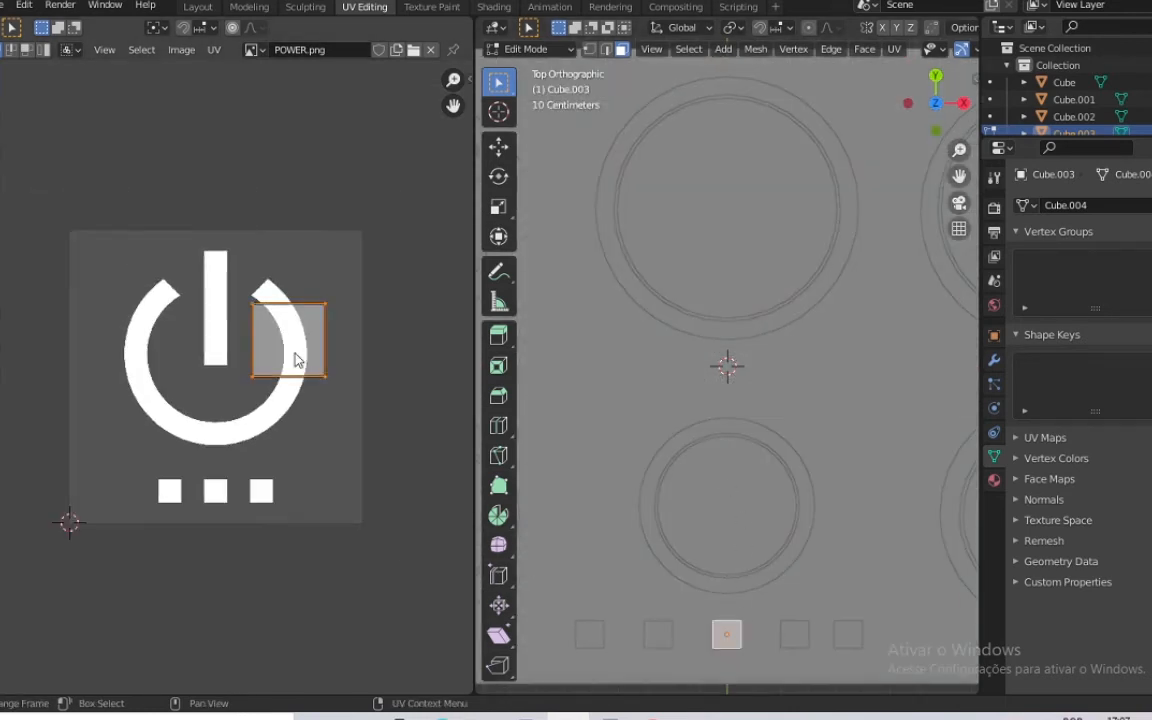
Enlarge the button face's UV square, center it over the whole POWER.png icon, and show the model in Material Preview
key("s")
left_click(335, 393)
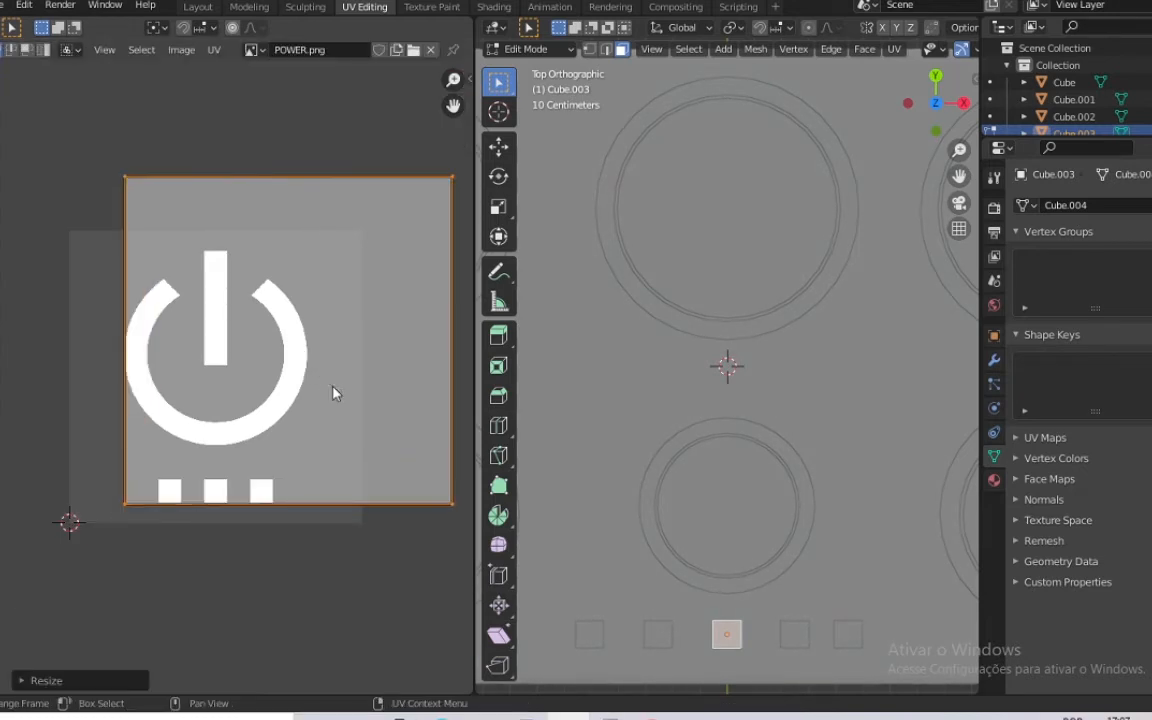
key("g")
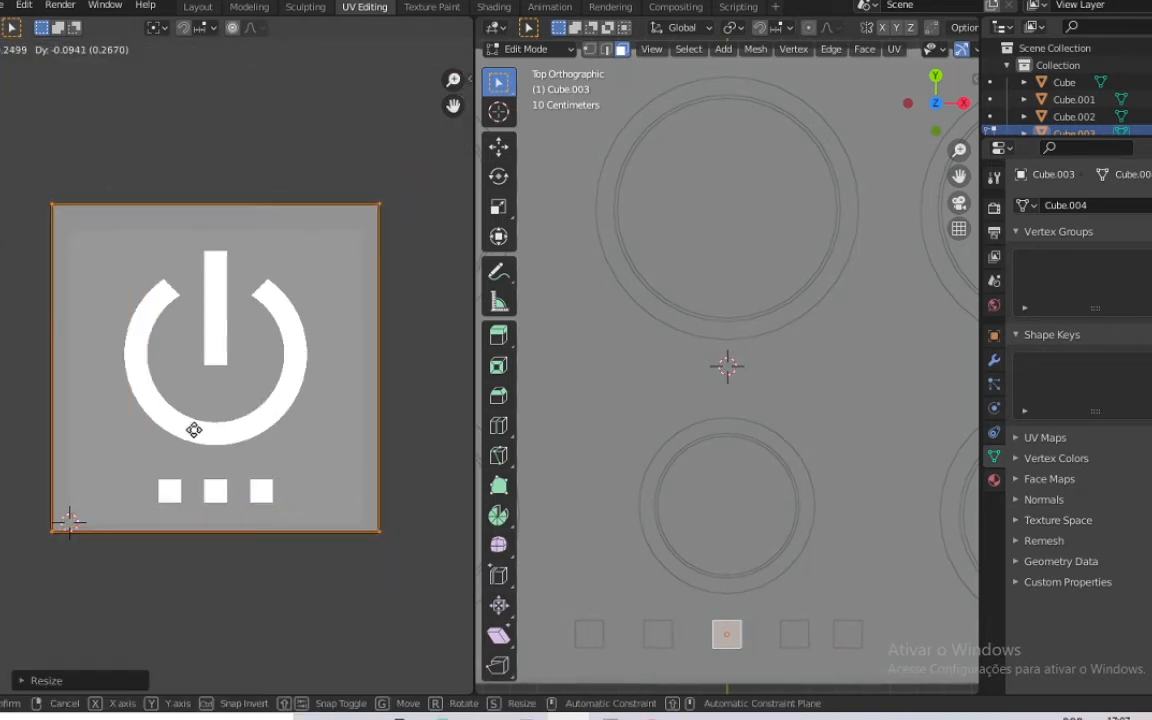
left_click(195, 430)
scroll(850, 49, "down", 3)
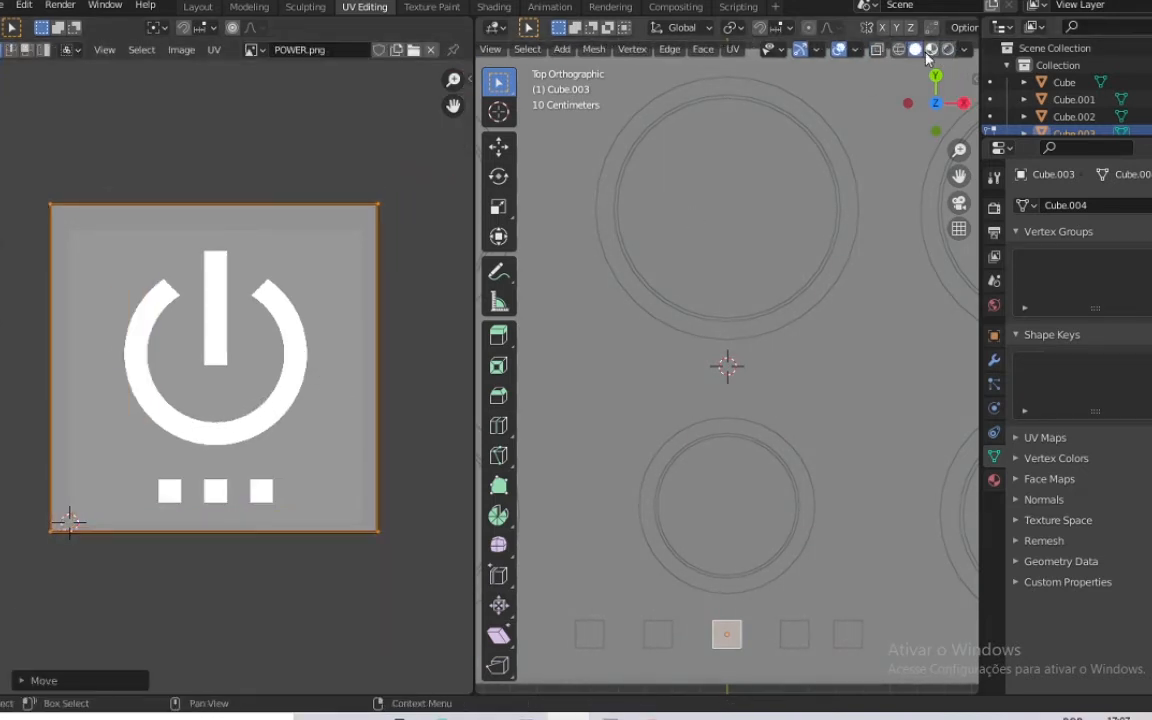
left_click(930, 50)
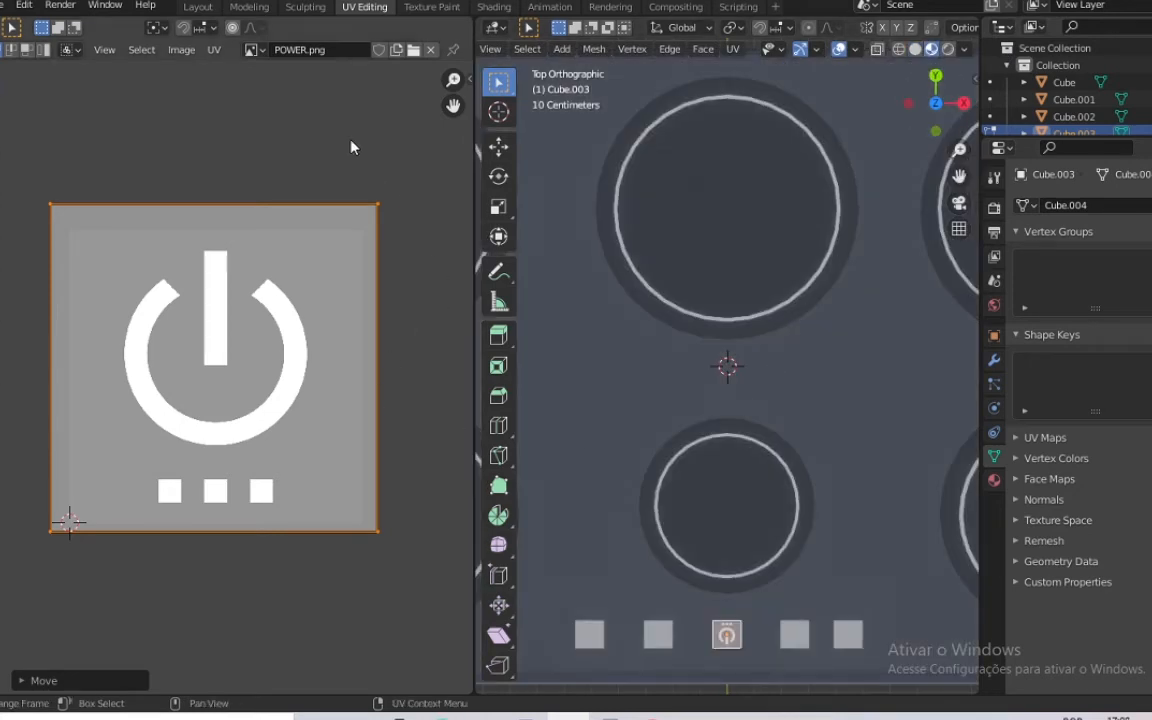
Try rotating the button face's UV square freehand by about 178 degrees and undo the rotation
key("r")
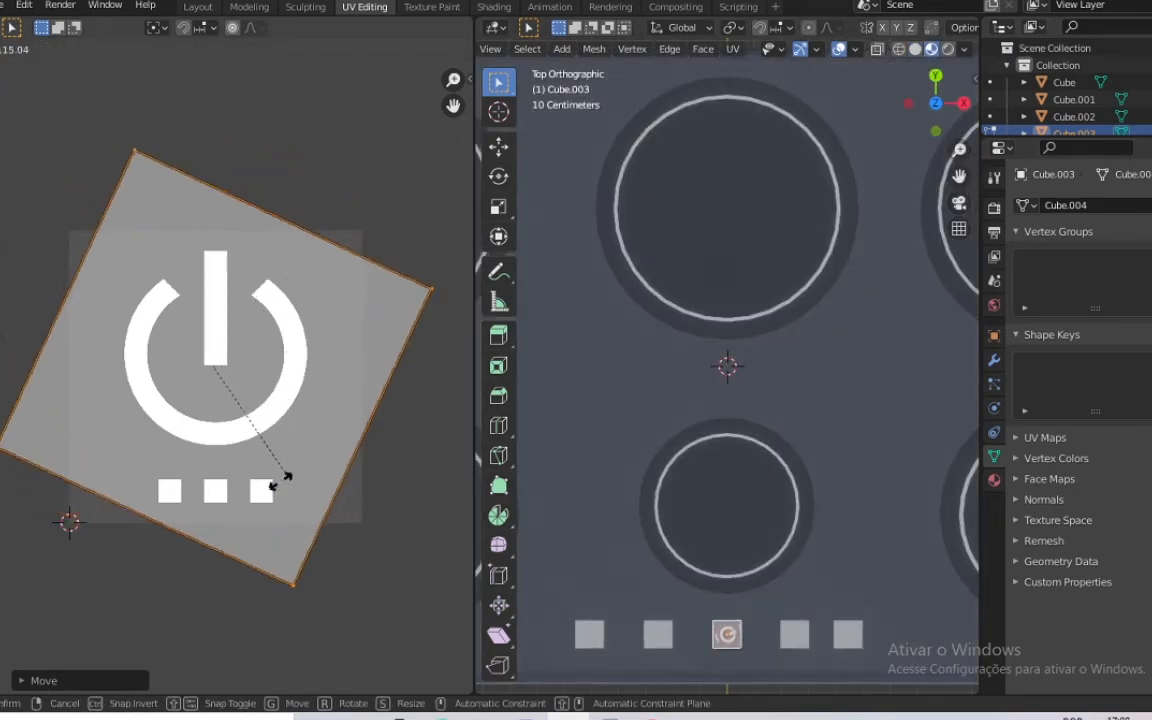
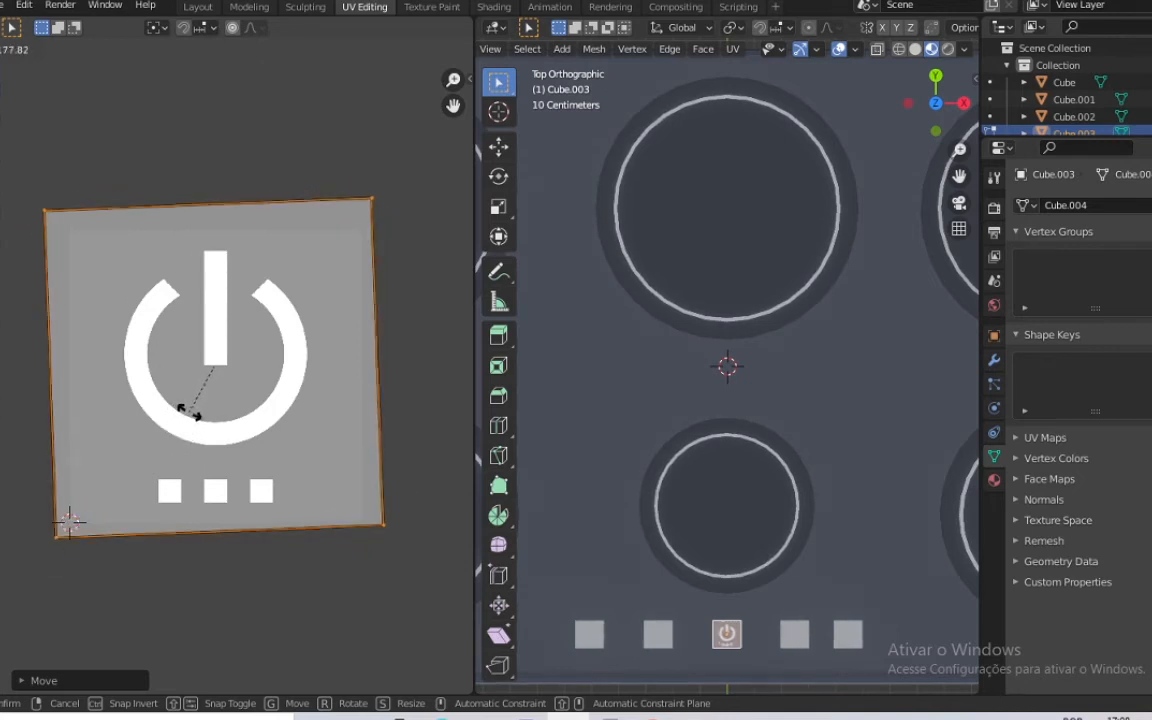
left_click(188, 411)
key("ctrl+z")
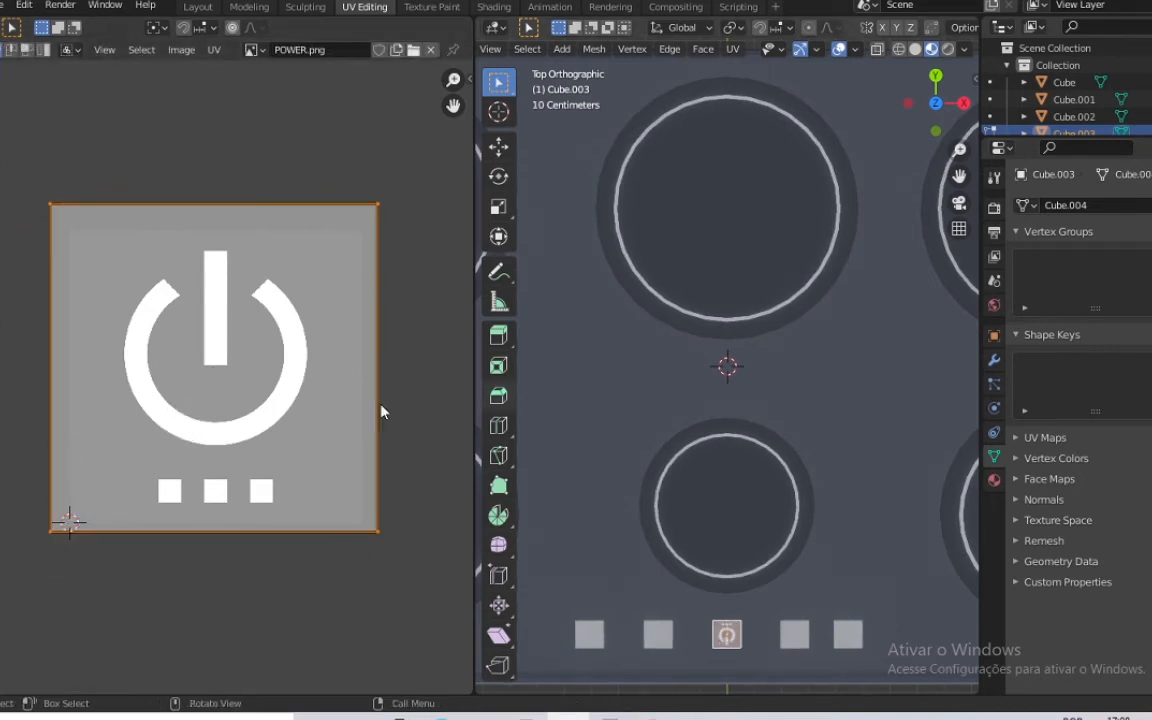
Try rotating the power button face's UV square by 270, 90 and 360 degrees in succession
key("r")
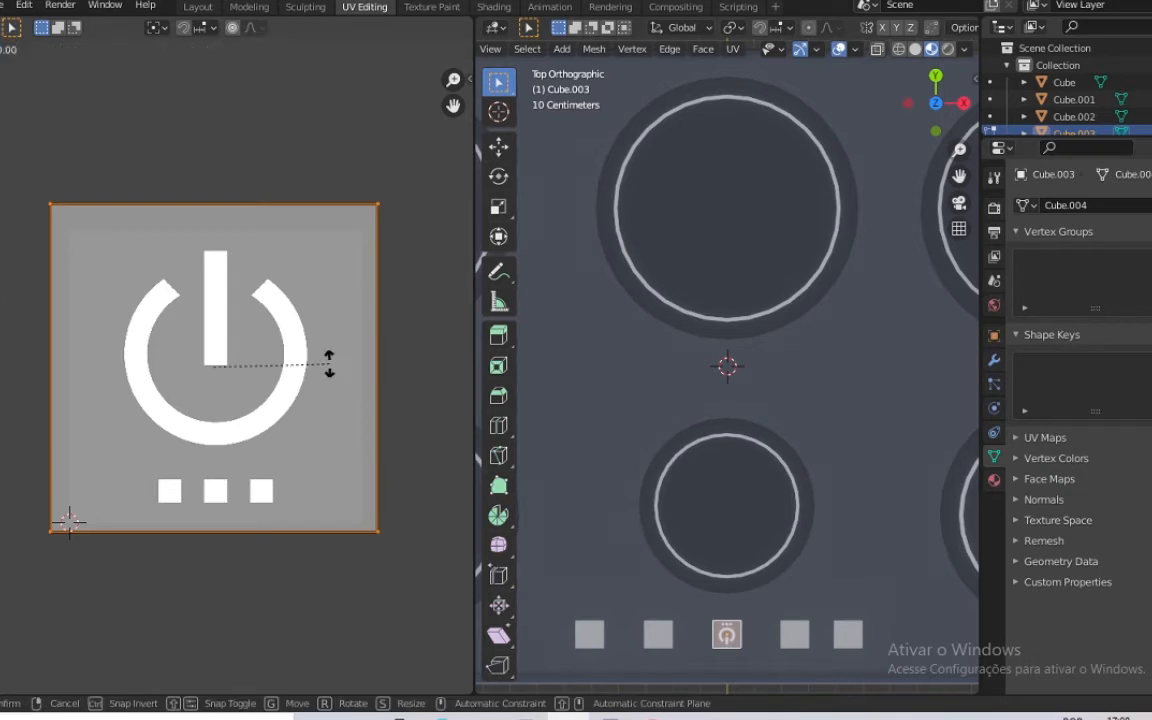
type("270")
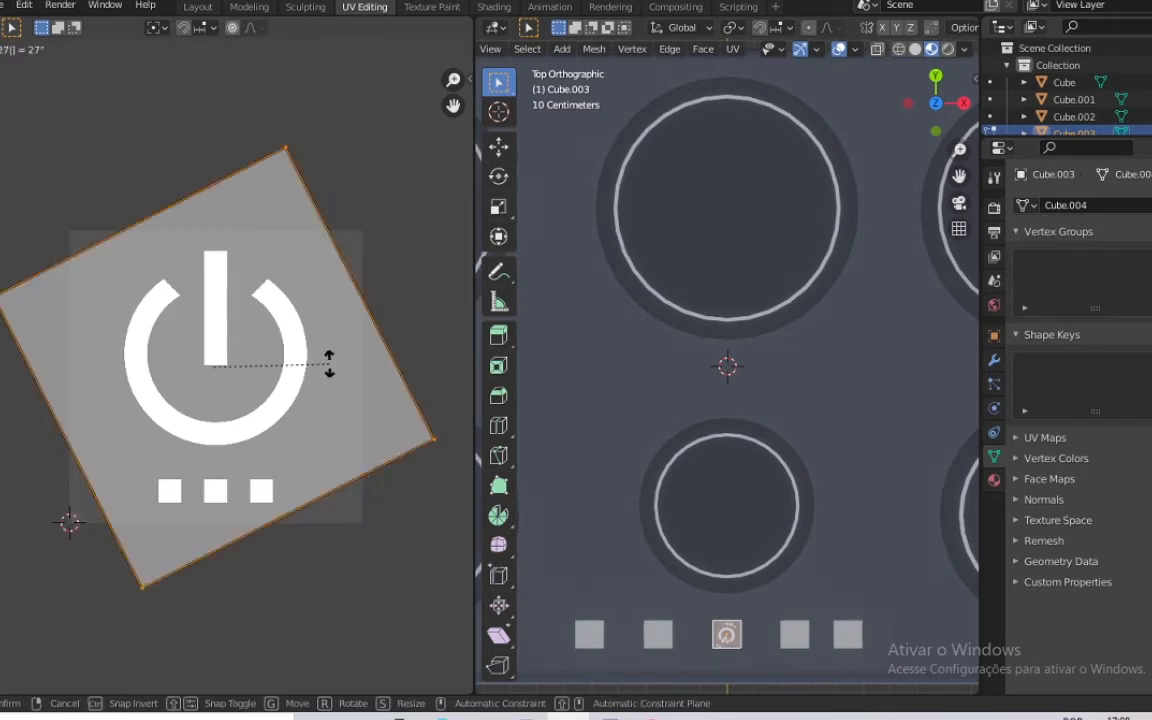
key("Return")
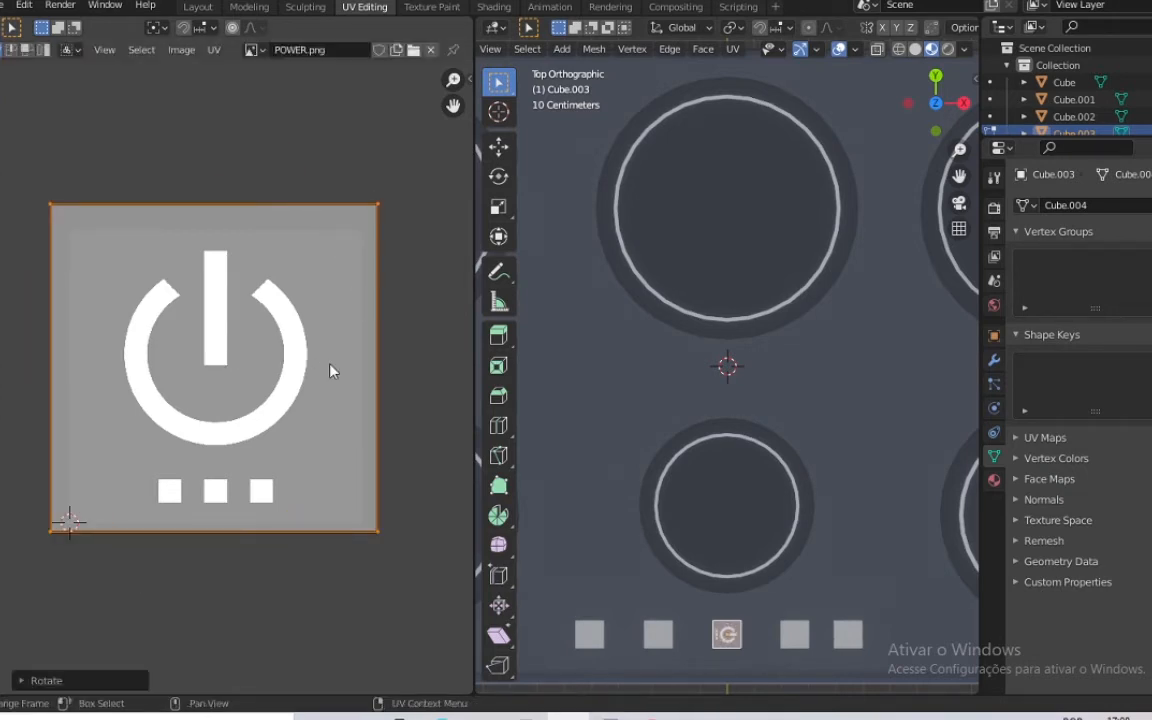
type("r")
type("90|| = 90°")
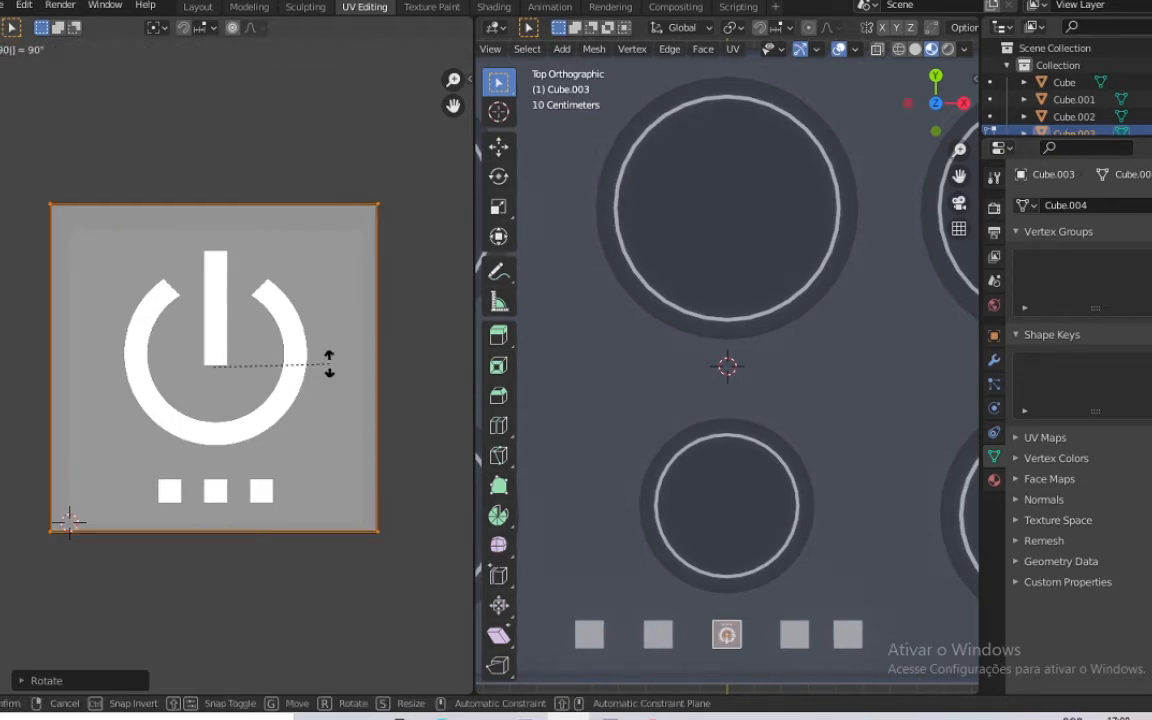
key("Return")
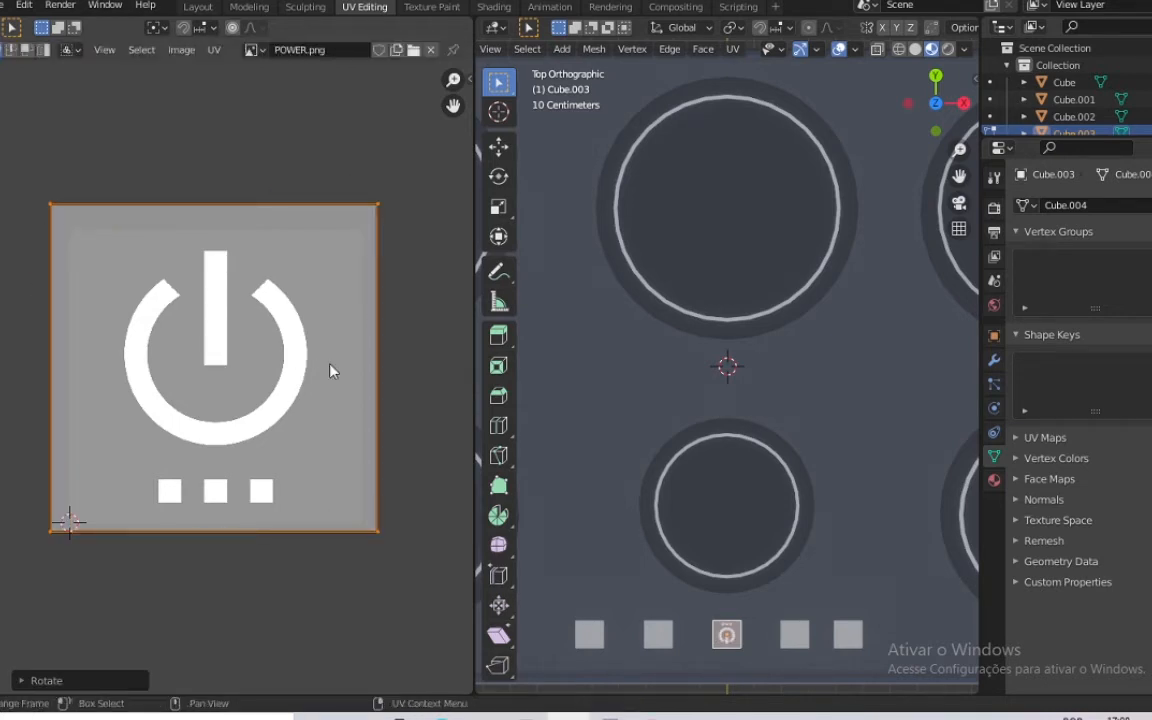
type("r")
type("360")
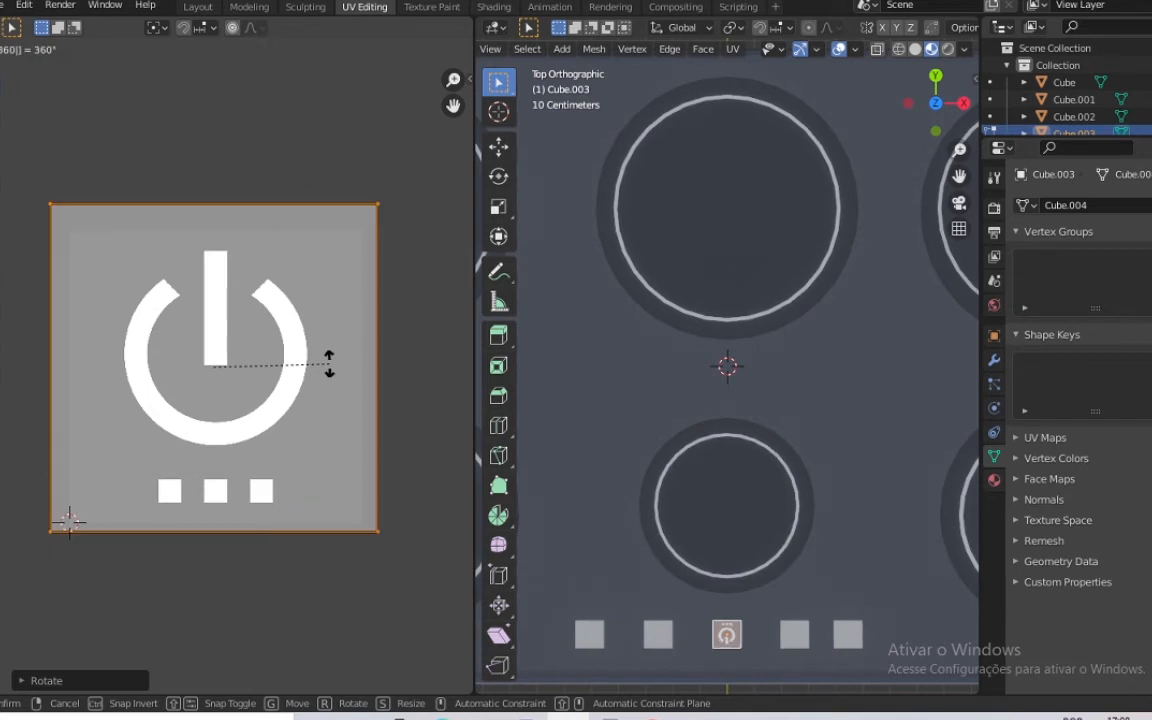
key("Return")
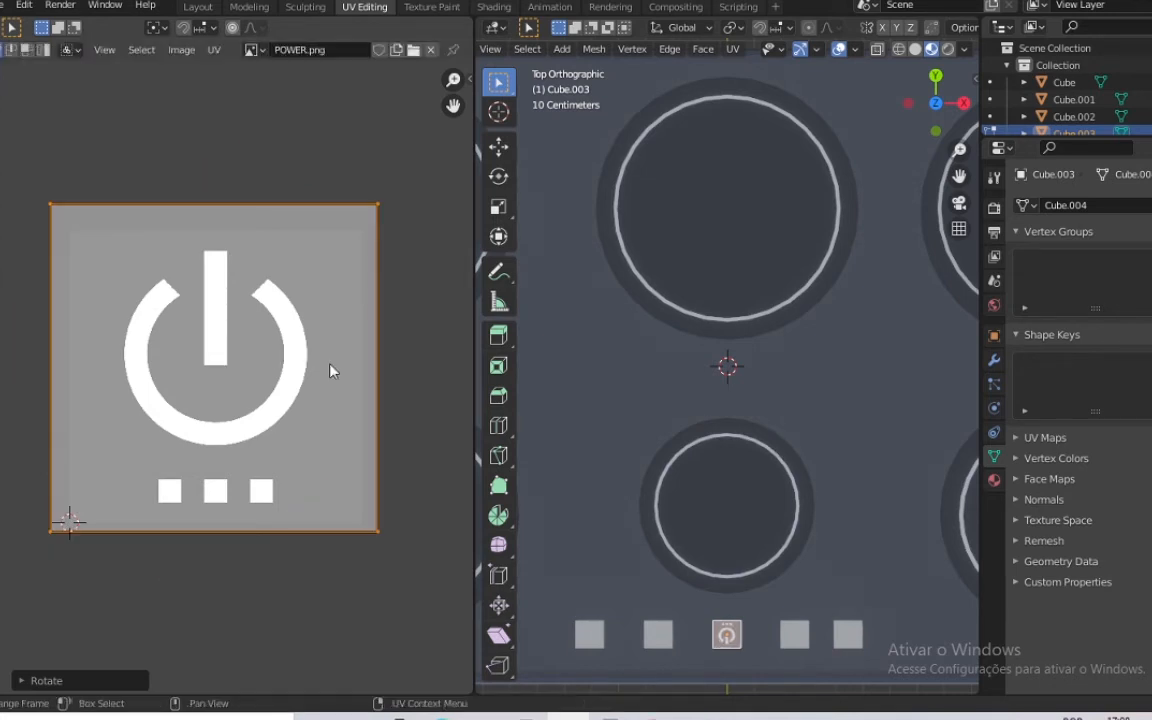
Rotate the power button face's UV square until the icon reads upright on the button, and deselect the face
key("r")
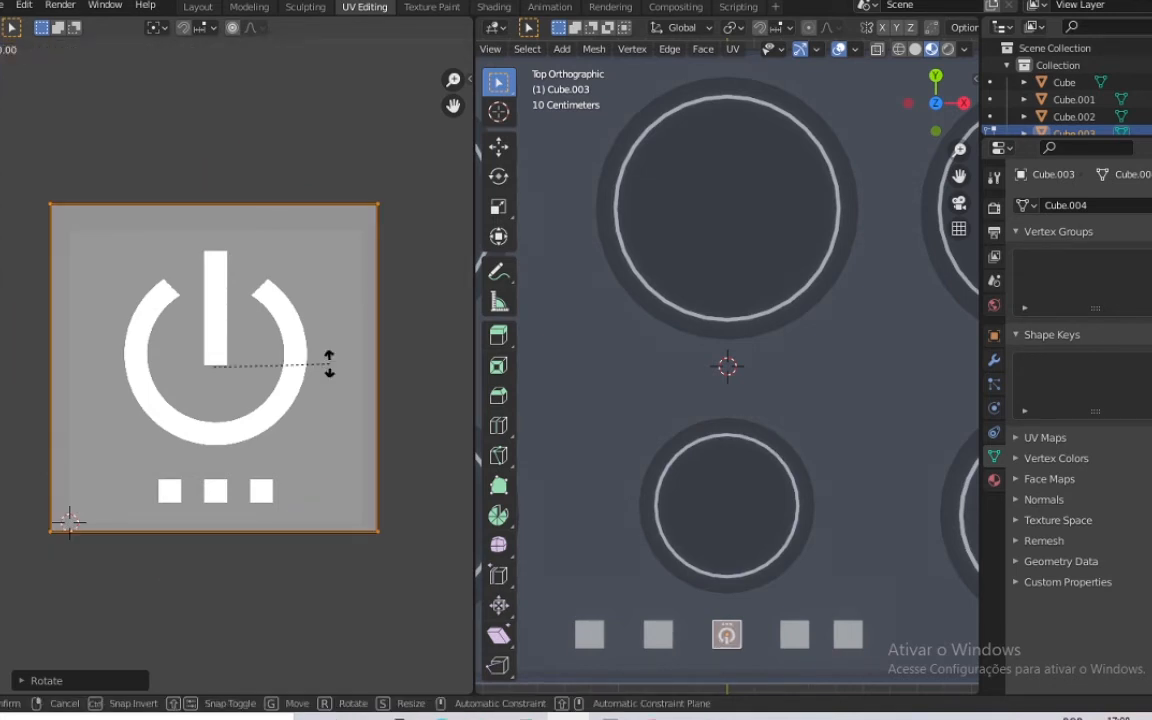
type("360")
key("Return")
type("r360")
key("Return")
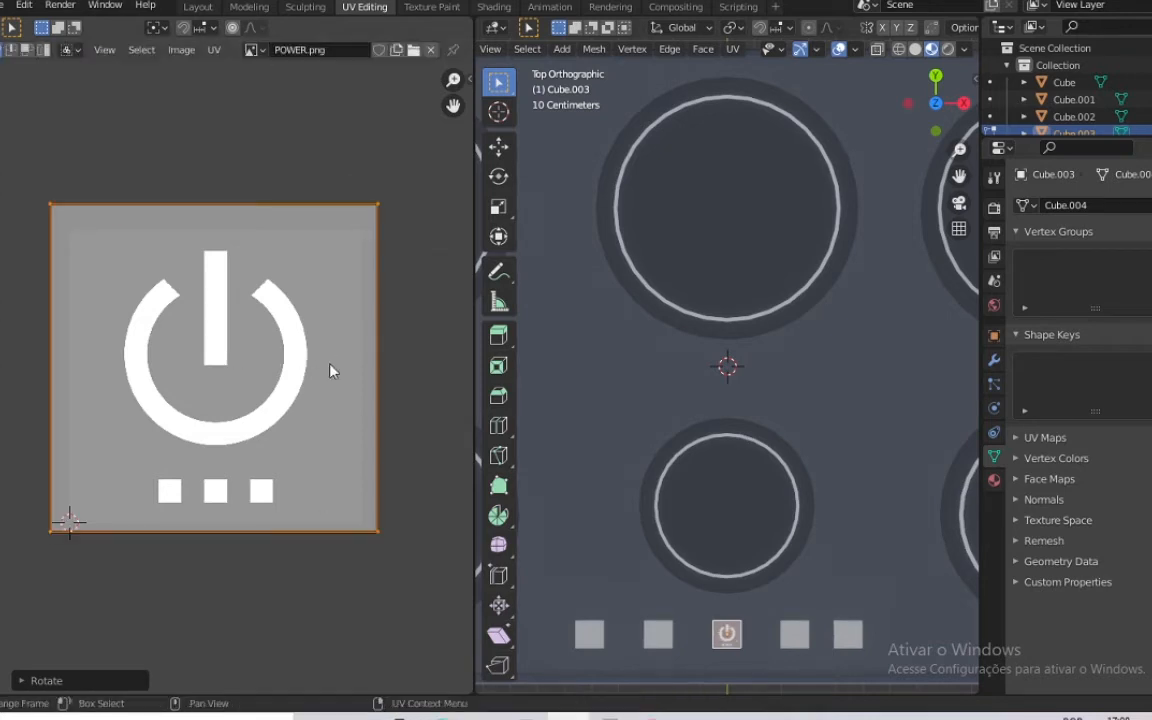
left_click(425, 322)
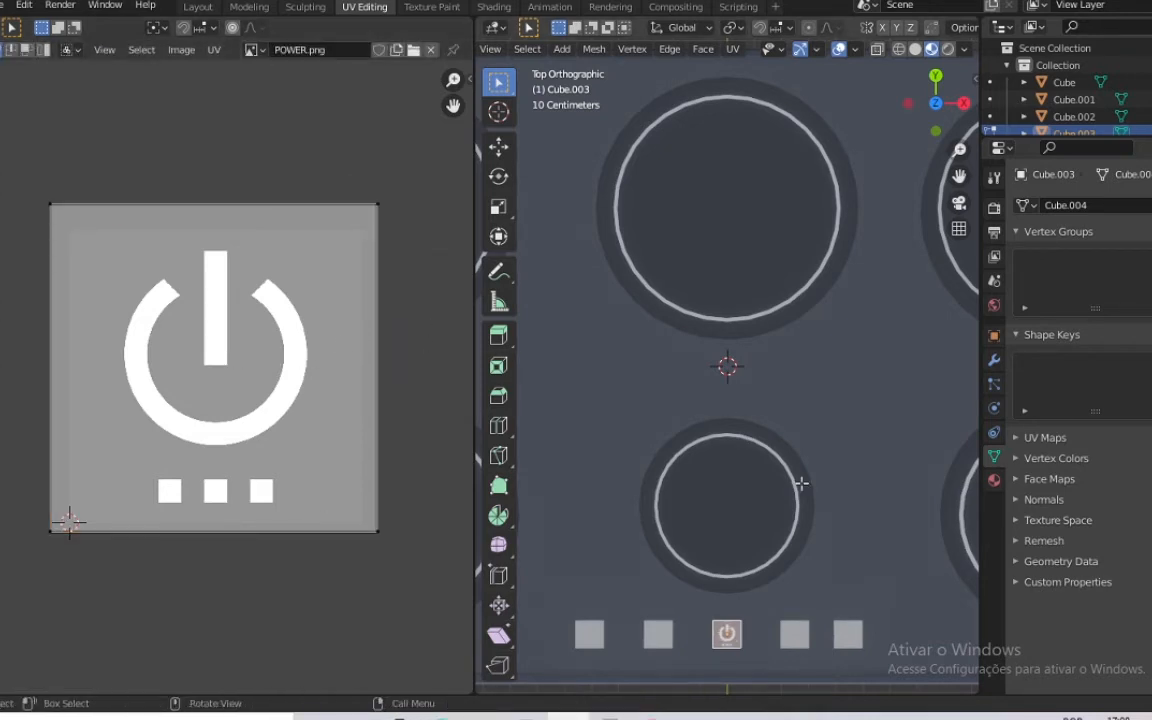
left_click(838, 529)
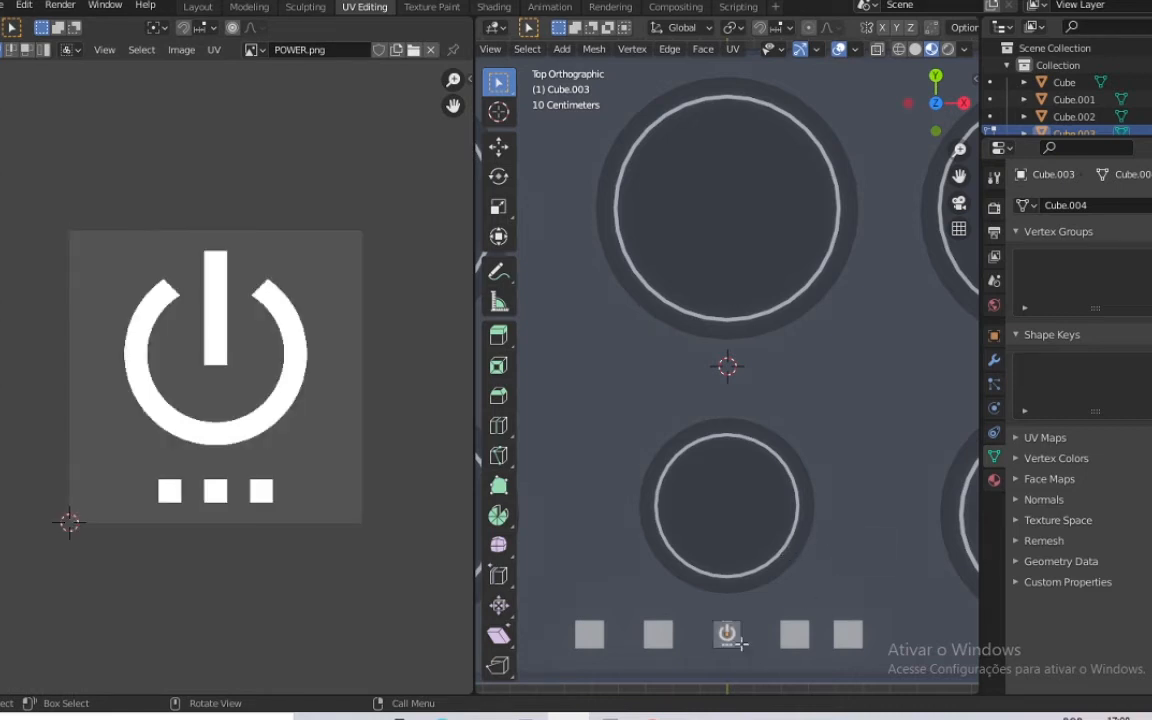
Reselect the power button's top face, shrink its UV square to fit inside POWER.png, lower it to the image's bottom edge, and deselect the face
scroll(808, 619, "up", 2)
middle_click_drag(802, 545, 782, 224, "shift")
scroll(715, 432, "up", 3)
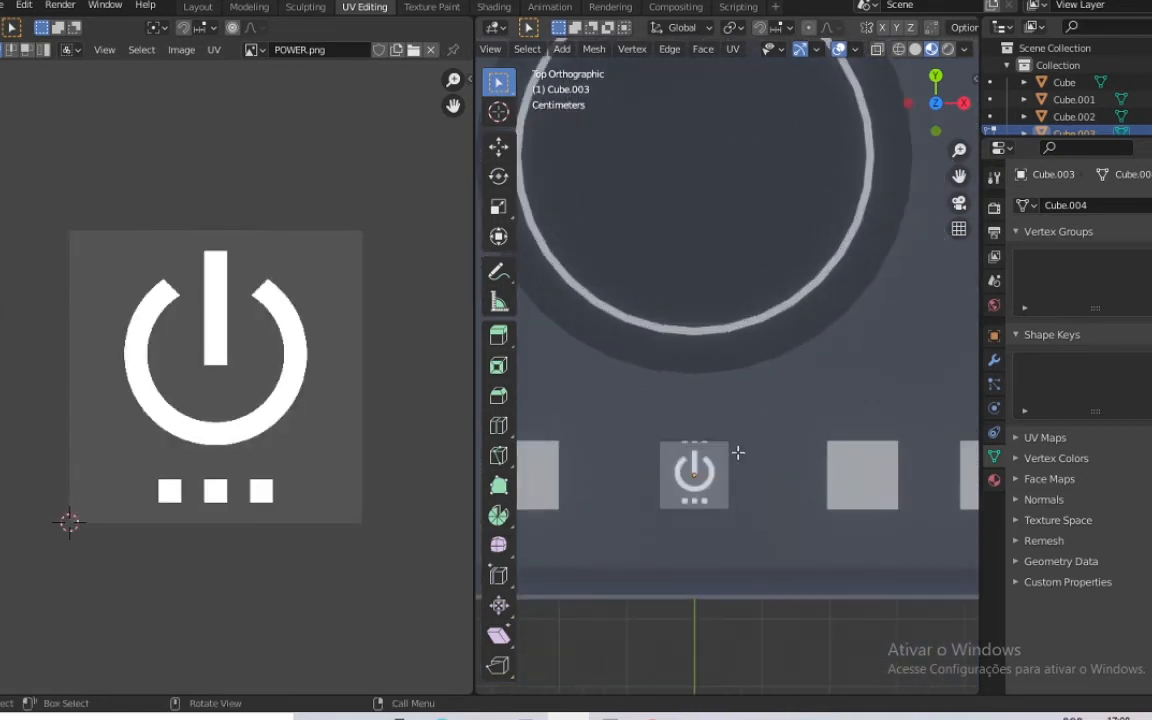
left_click(700, 452)
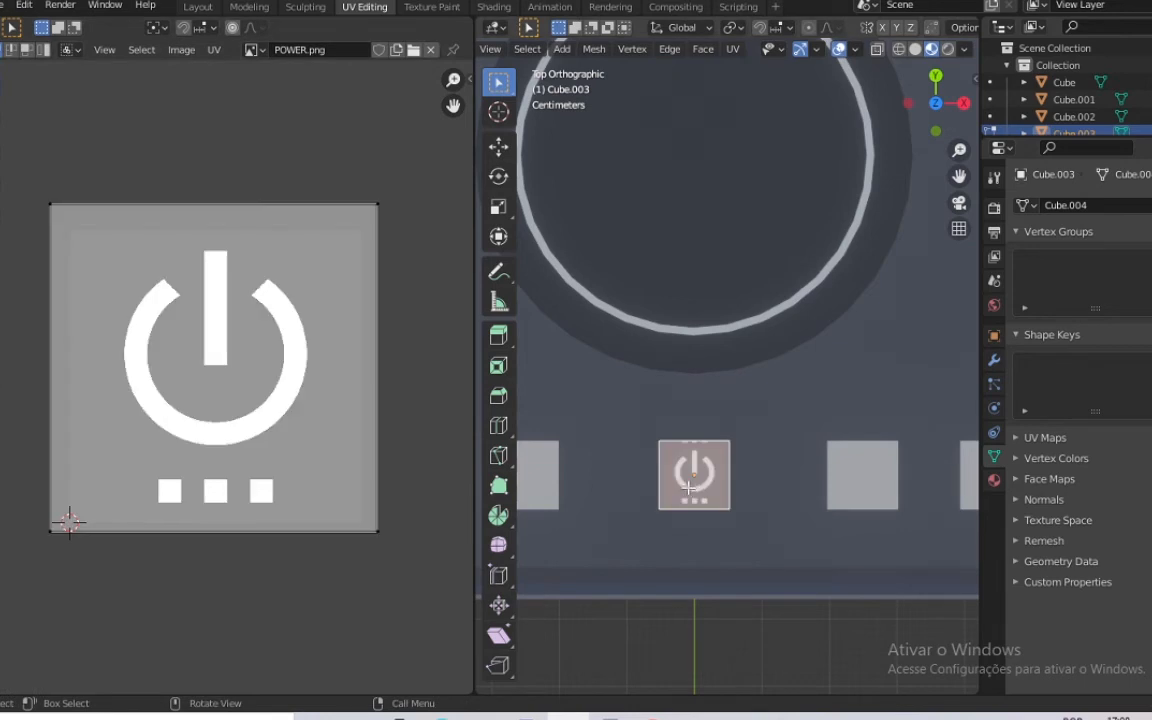
key("a")
key("s")
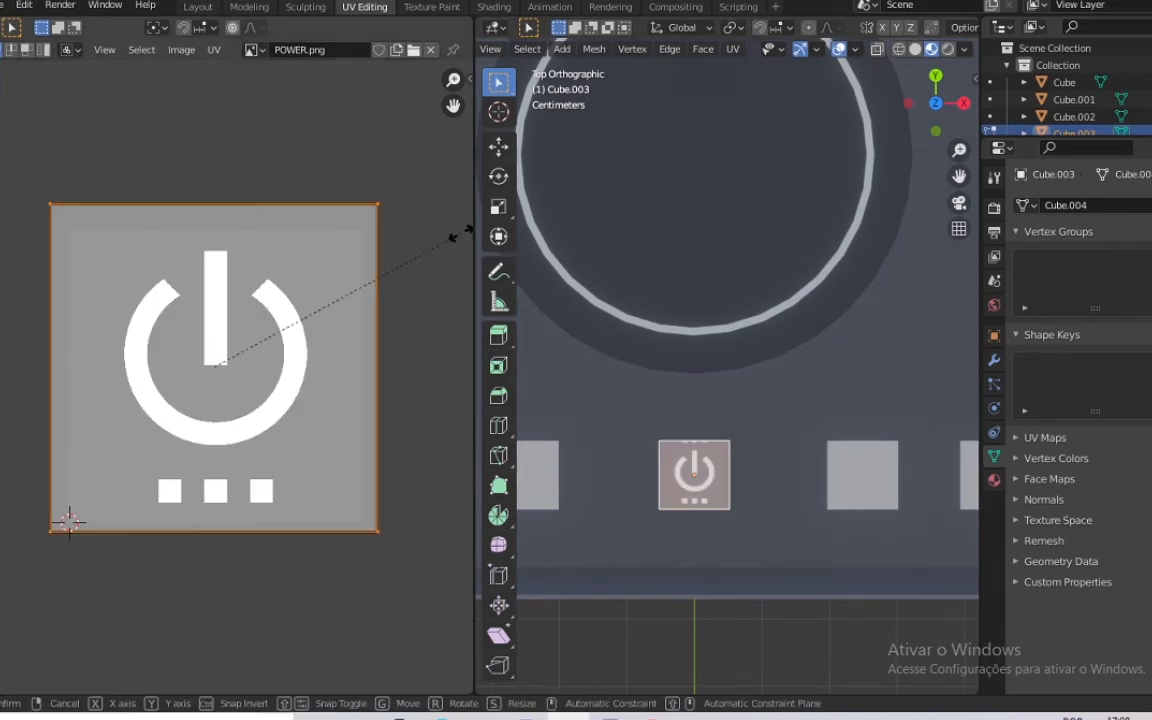
left_click(432, 242)
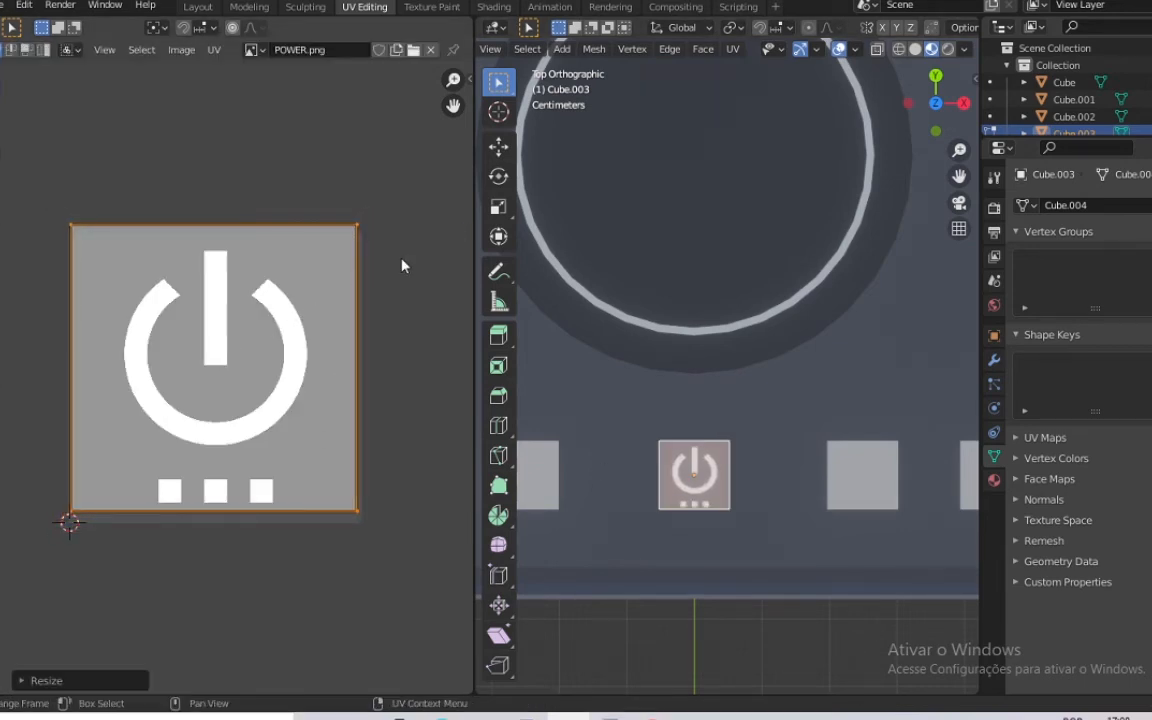
key("g")
key("y")
left_click(400, 268)
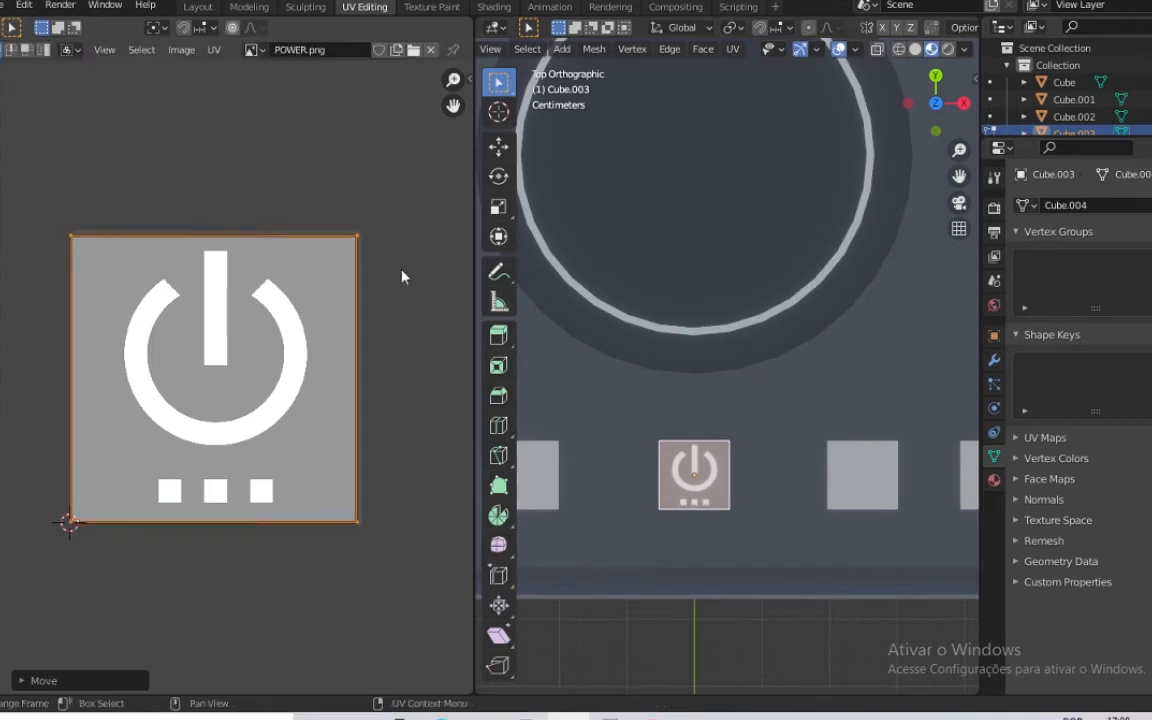
left_click(775, 430)
scroll(790, 427, "down", 1)
scroll(790, 427, "down", 3)
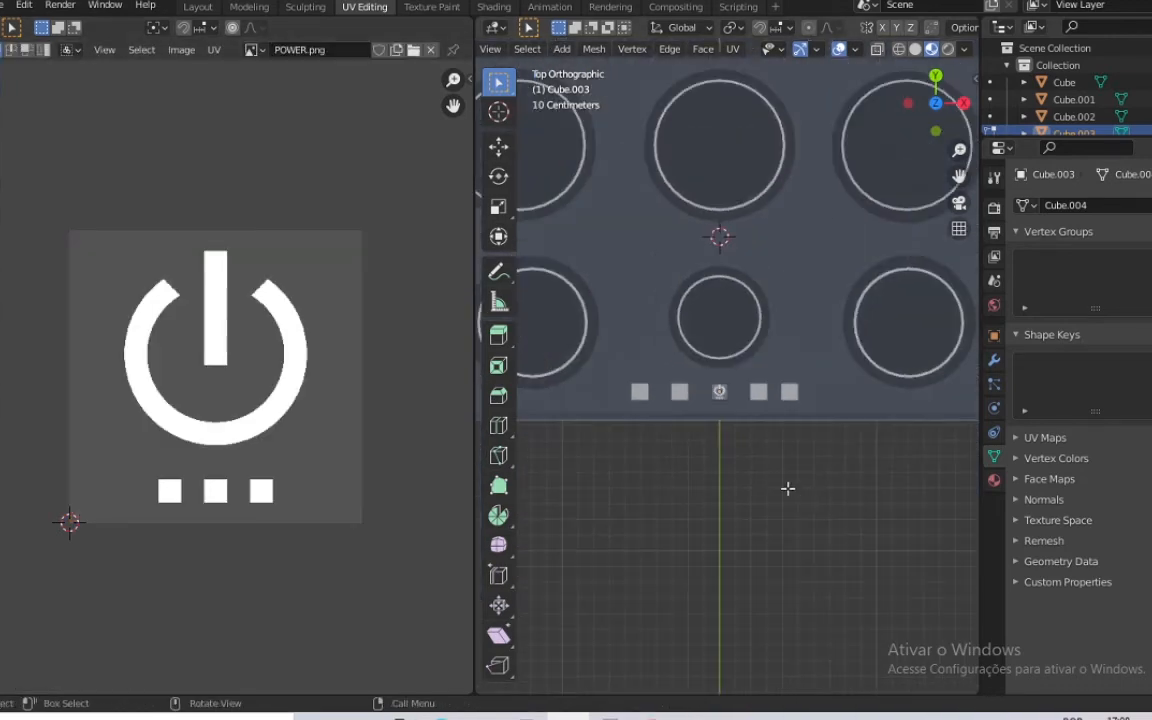
In the Shading workspace, give the button immediately left of the power button a new material with an Image Texture node
left_click(493, 7)
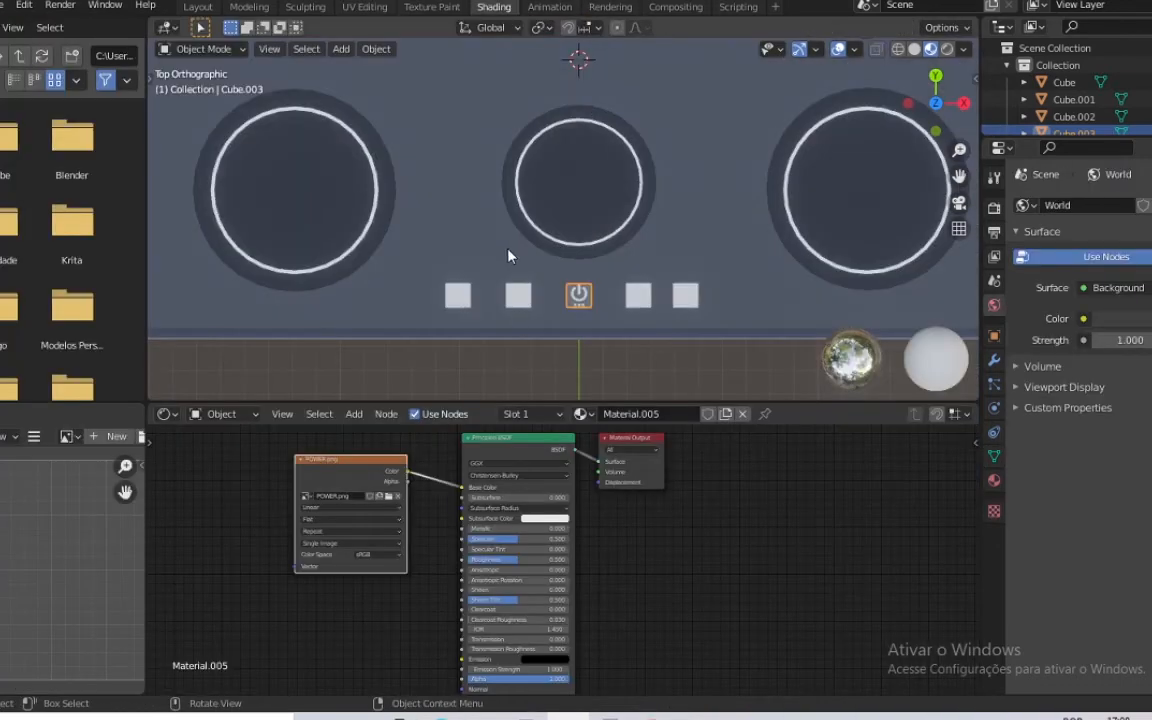
left_click(518, 296)
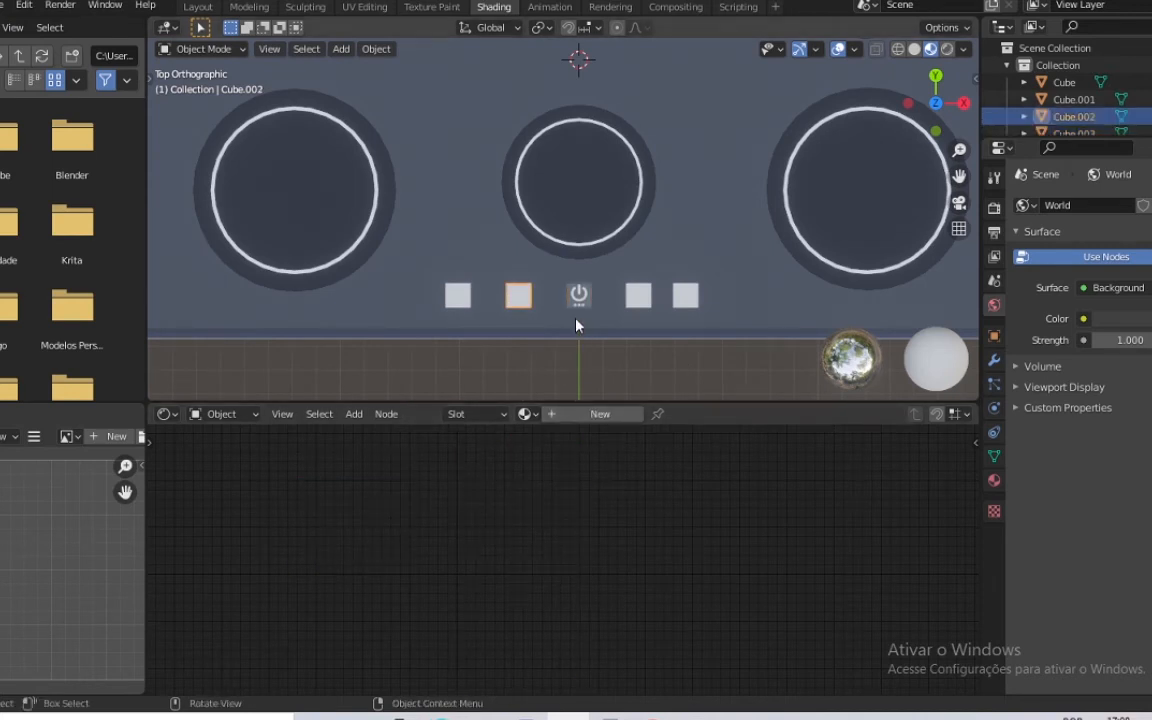
left_click(600, 413)
key("shift+a")
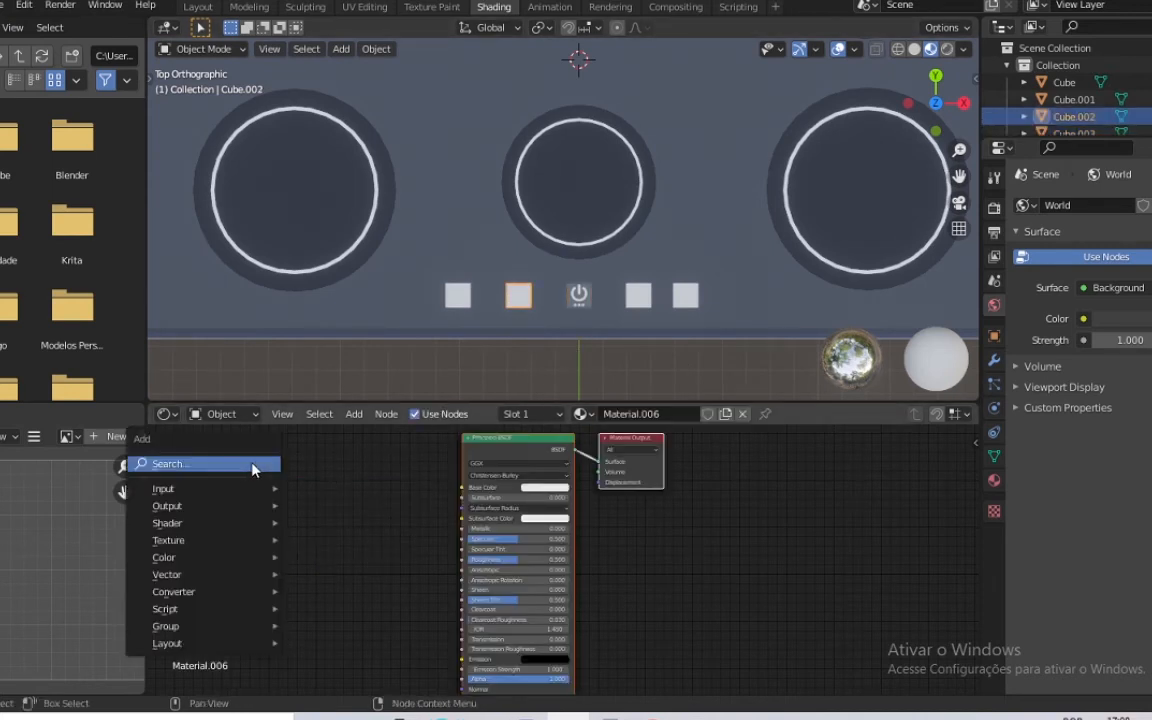
left_click(253, 464)
type("IMAGE")
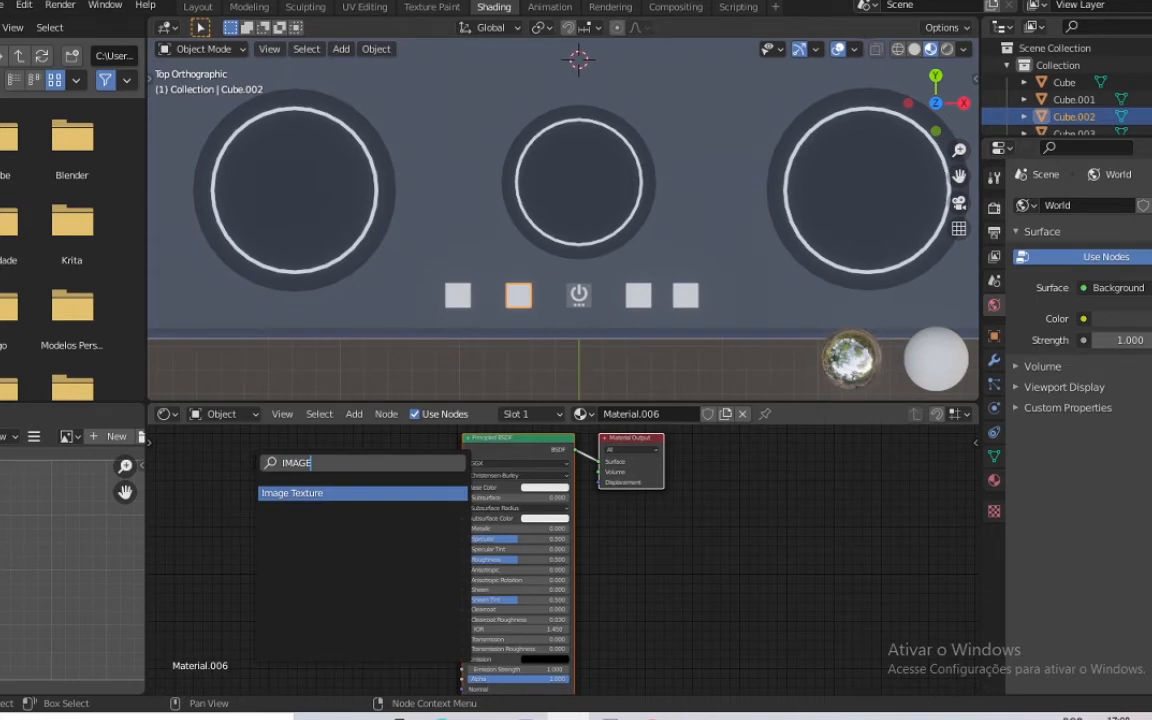
left_click(302, 493)
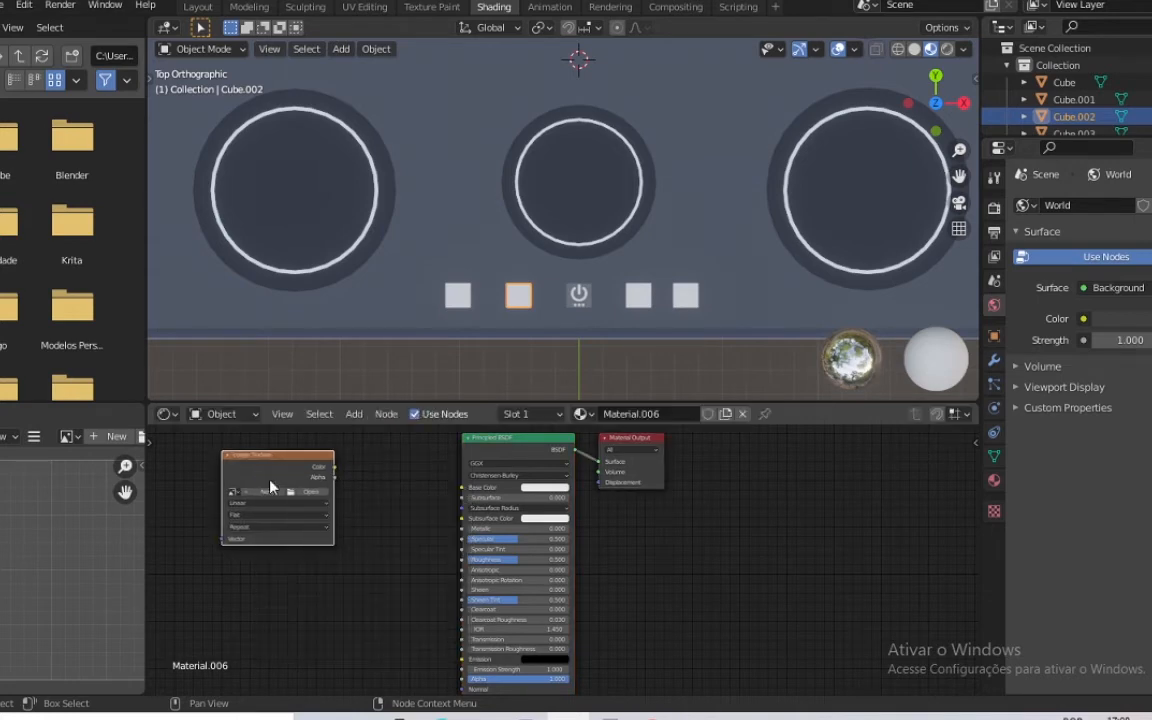
Load +.png into the Image Texture node and connect its Color output to the Principled BSDF's Base Color
left_click(308, 493)
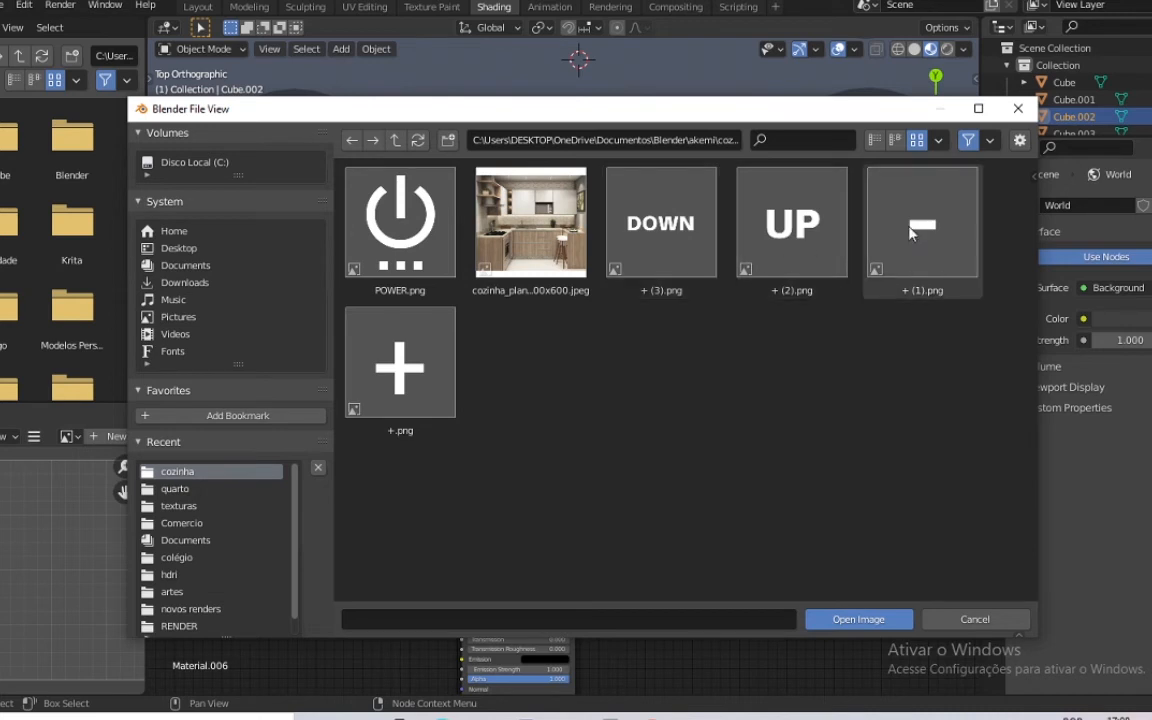
left_click(420, 396)
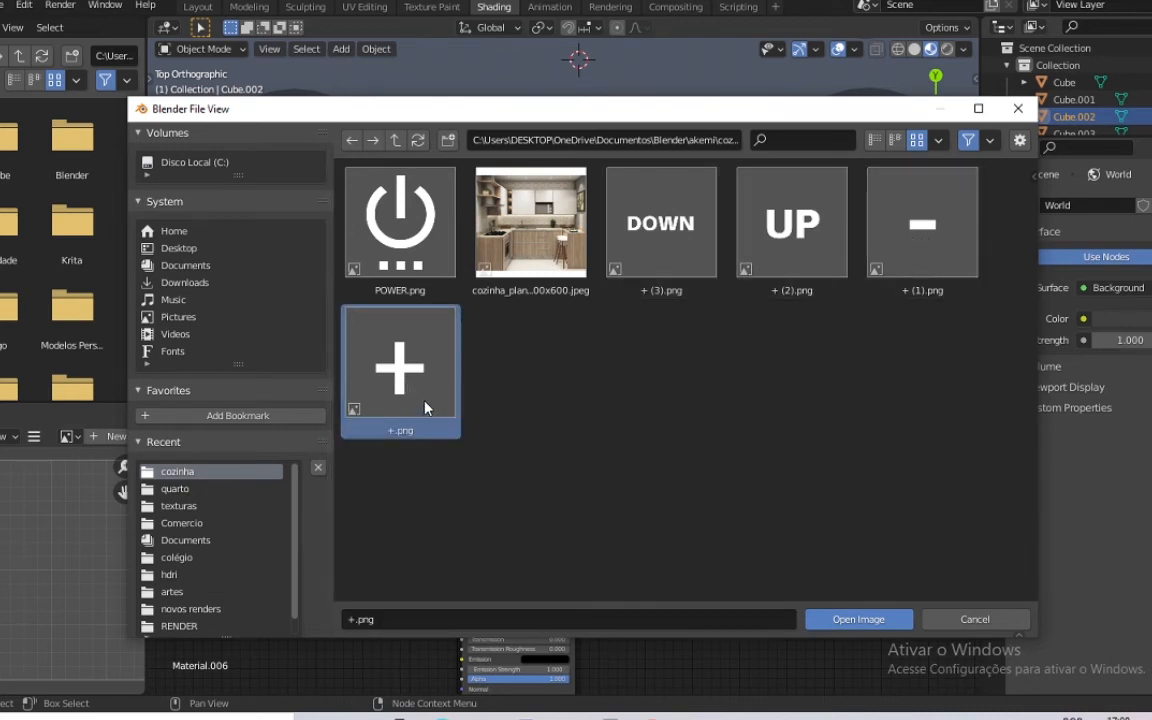
double_click(424, 404)
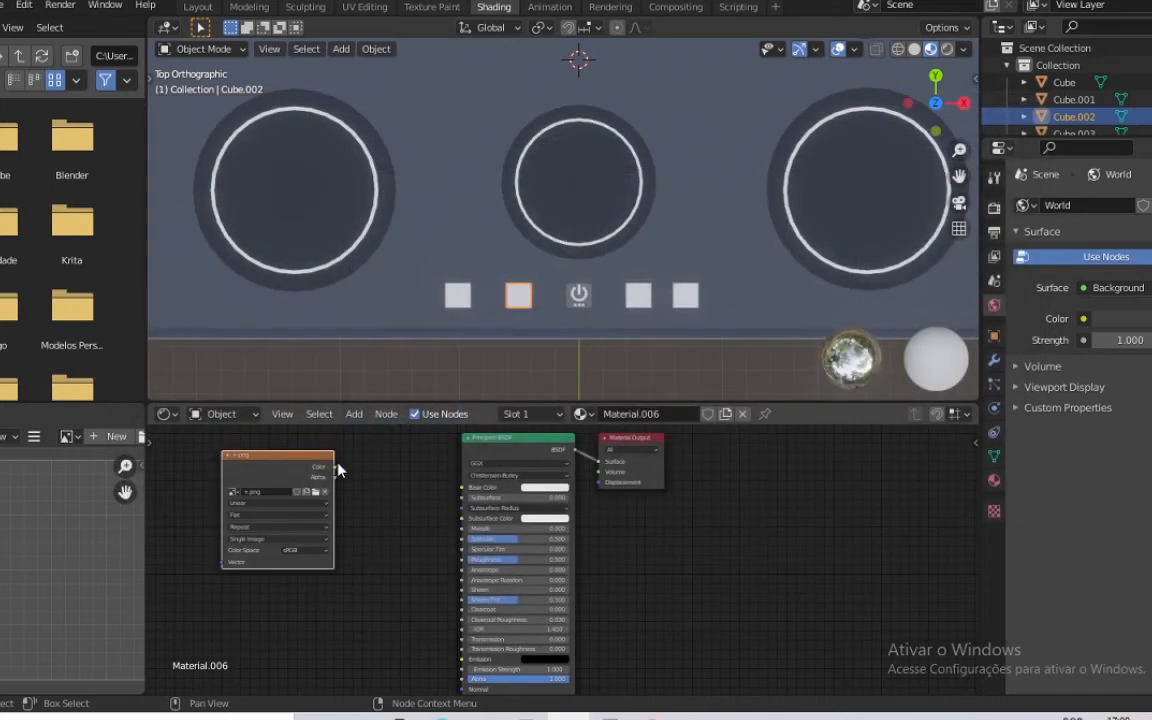
left_click_drag(333, 467, 463, 487)
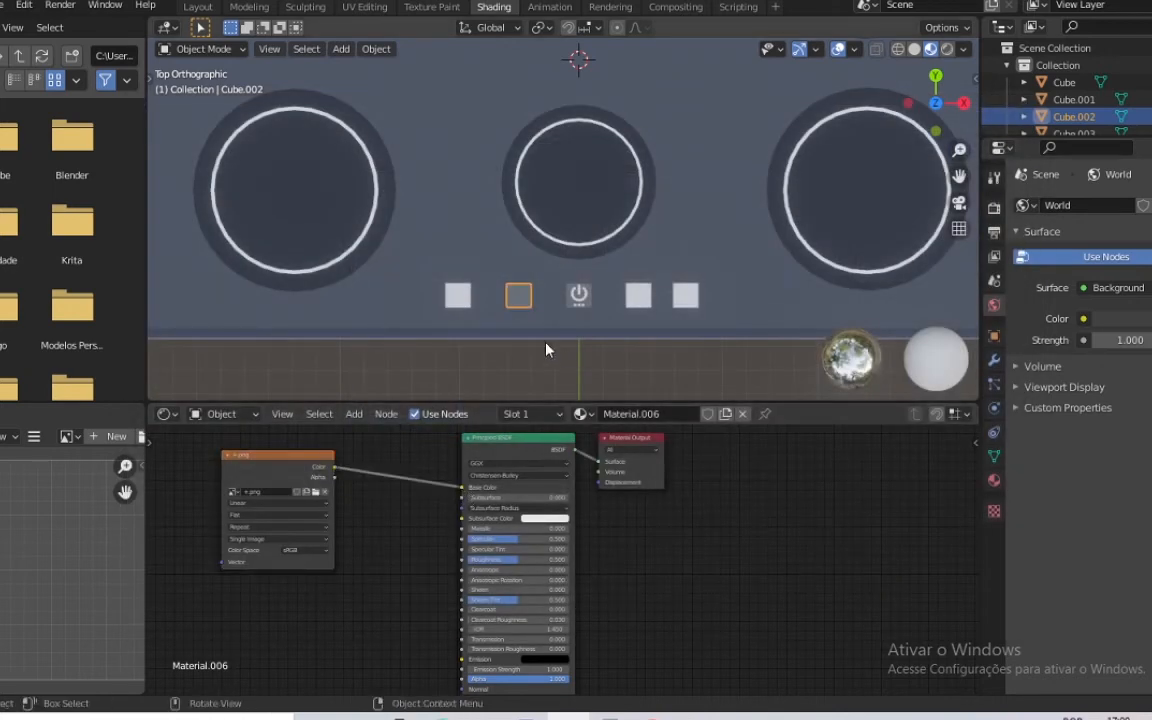
Give the leftmost button of the row a new material and add an Image Texture node to it
left_click(459, 298)
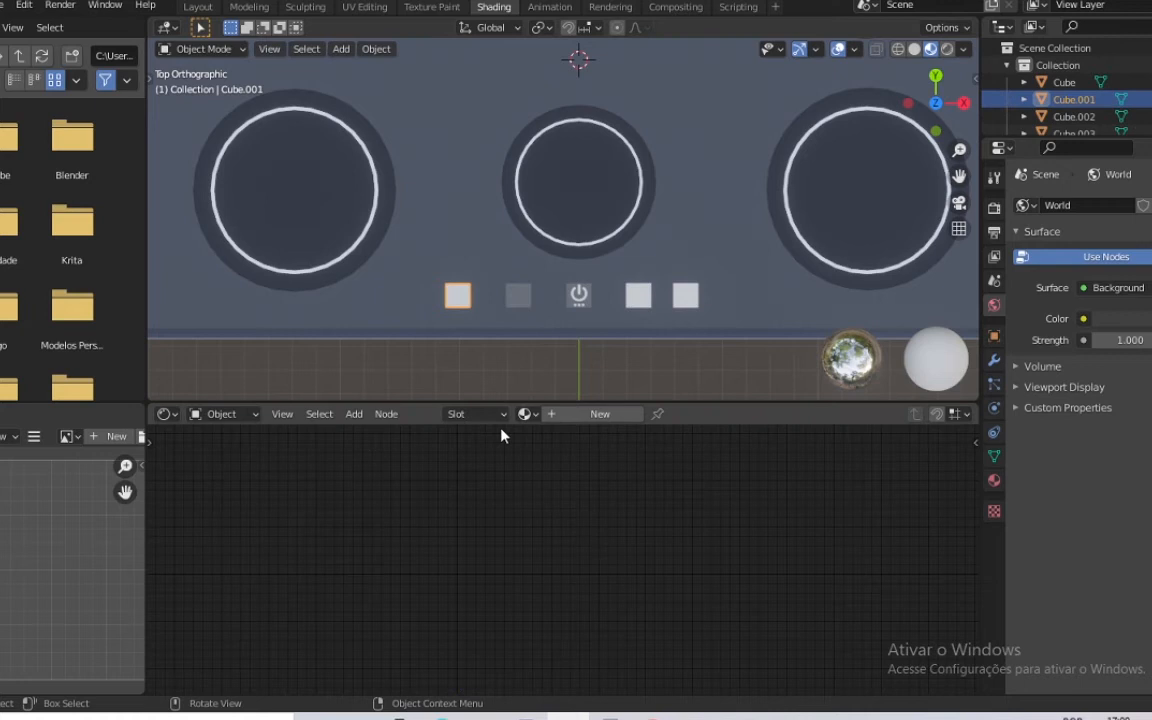
left_click(603, 414)
key("shift+a")
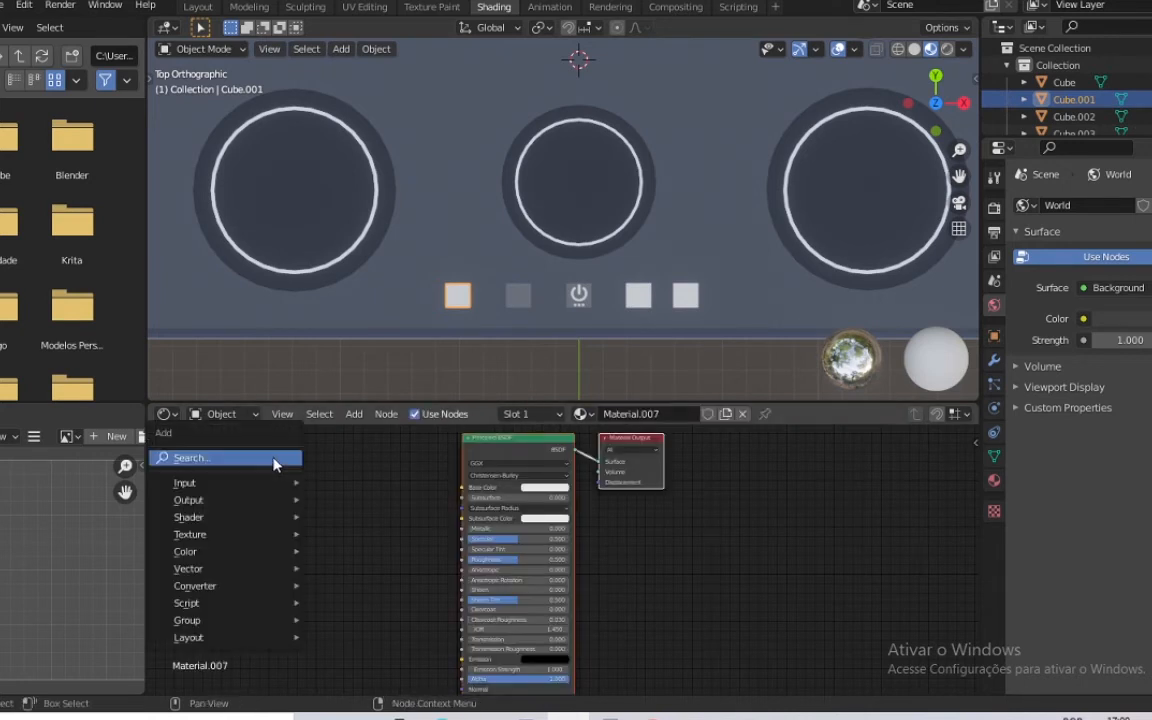
left_click(275, 462)
type("IMAG")
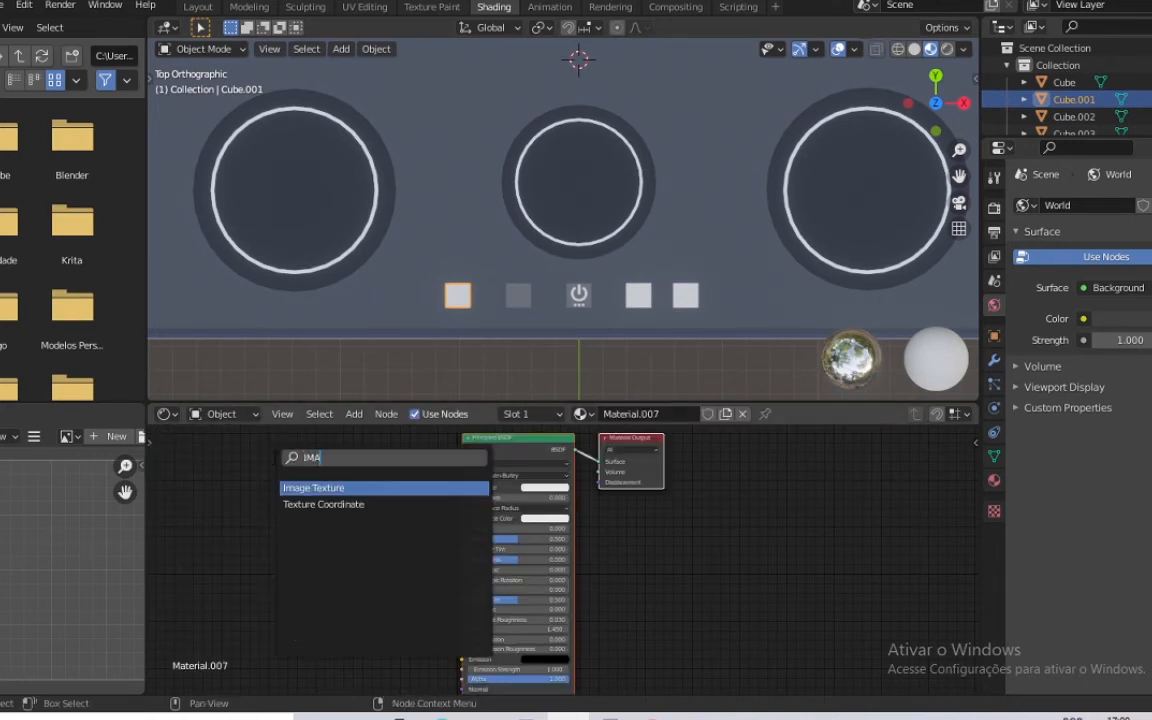
left_click(317, 489)
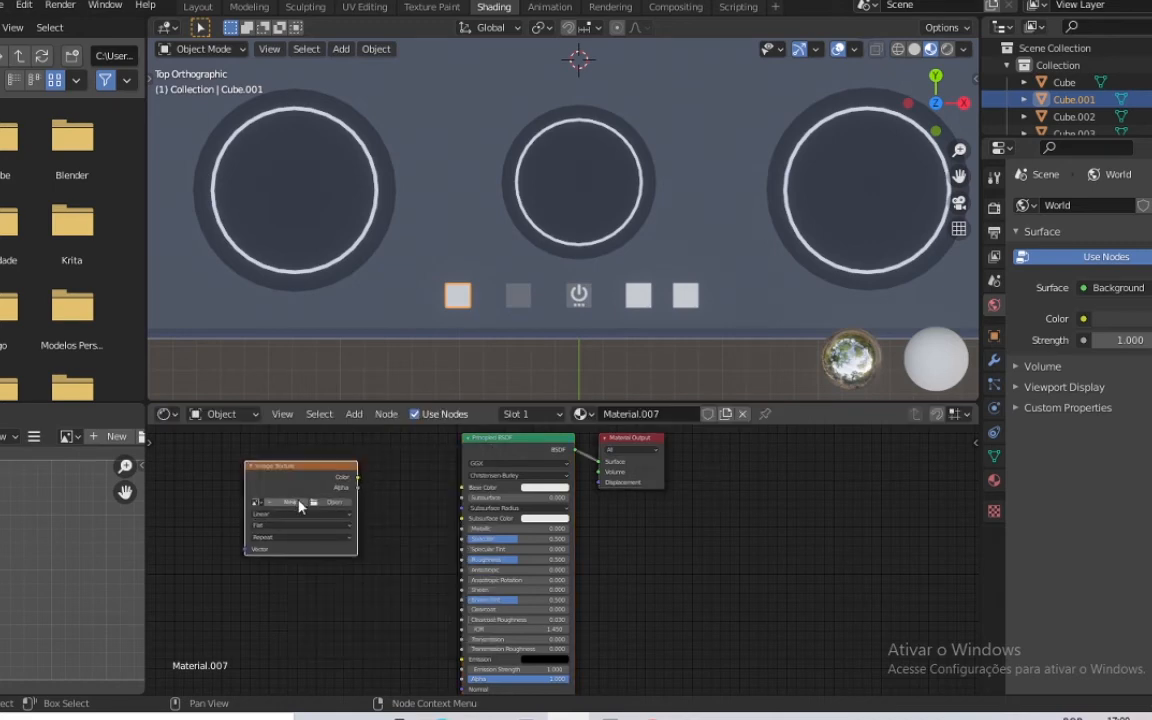
Load an icon image from the cozinha folder into the leftmost button's Image Texture node and connect its Color output to Base Color
left_click(333, 502)
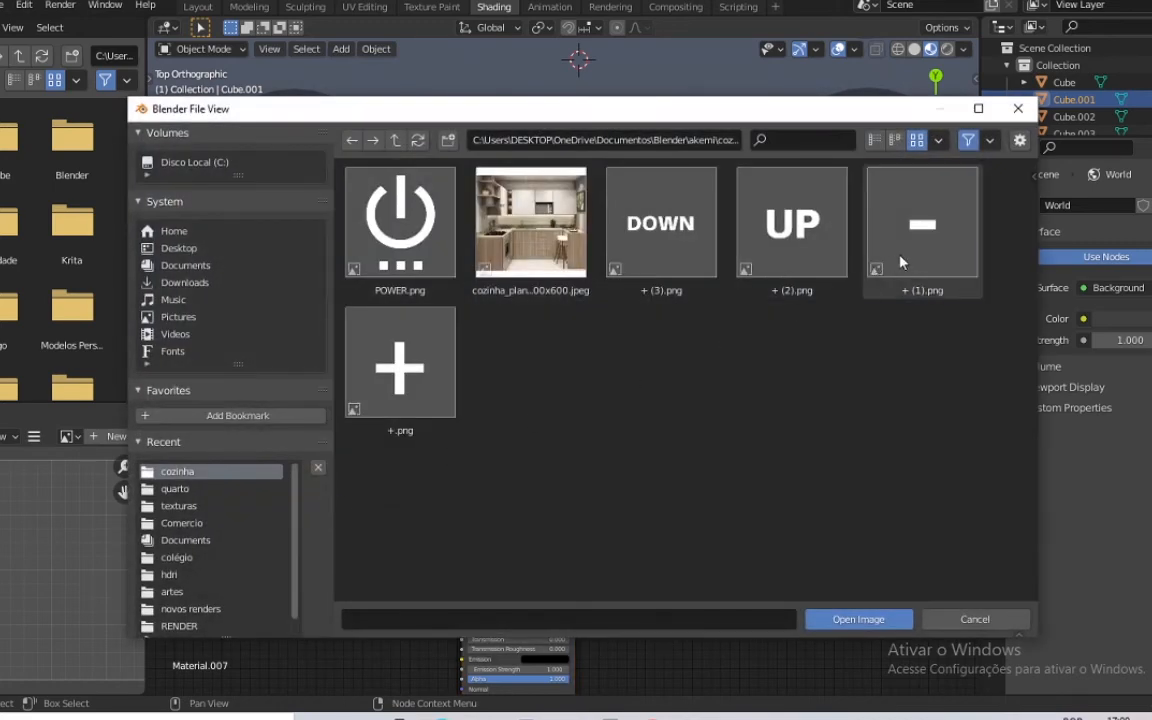
double_click(809, 229)
left_click_drag(357, 478, 463, 487)
Give the button immediately right of the power button a new material with an Image Texture node that uses + (2).png
left_click(646, 303)
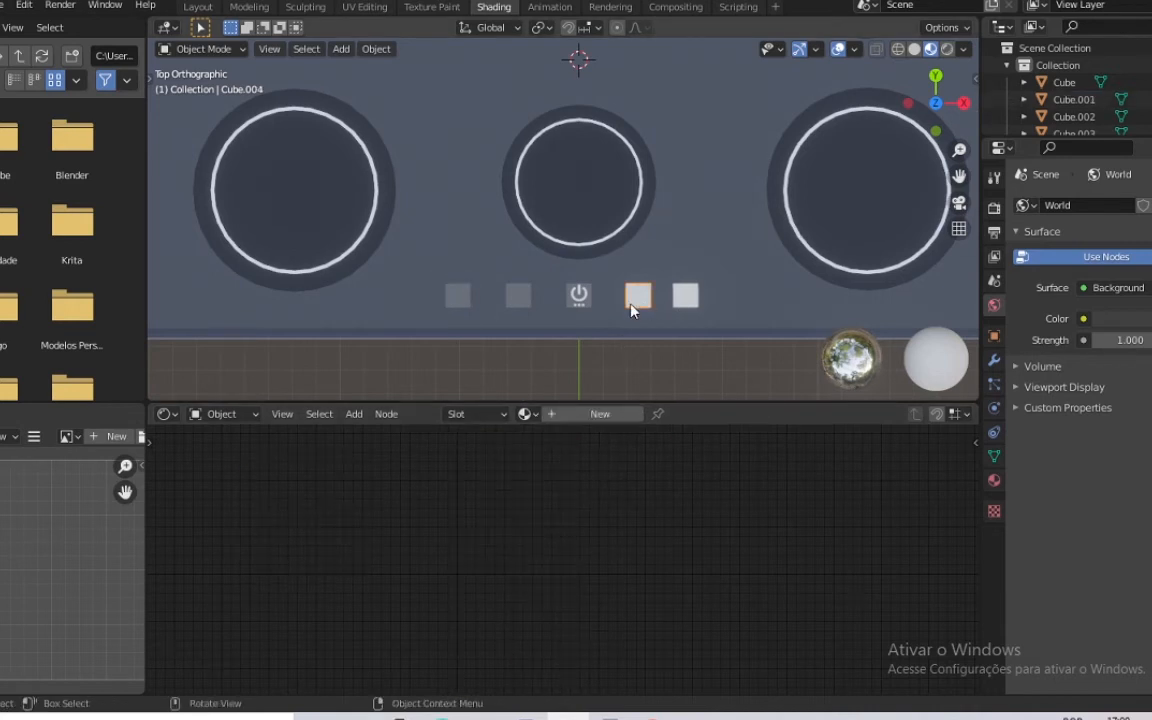
key("shift+a")
left_click(283, 478)
type("iMA")
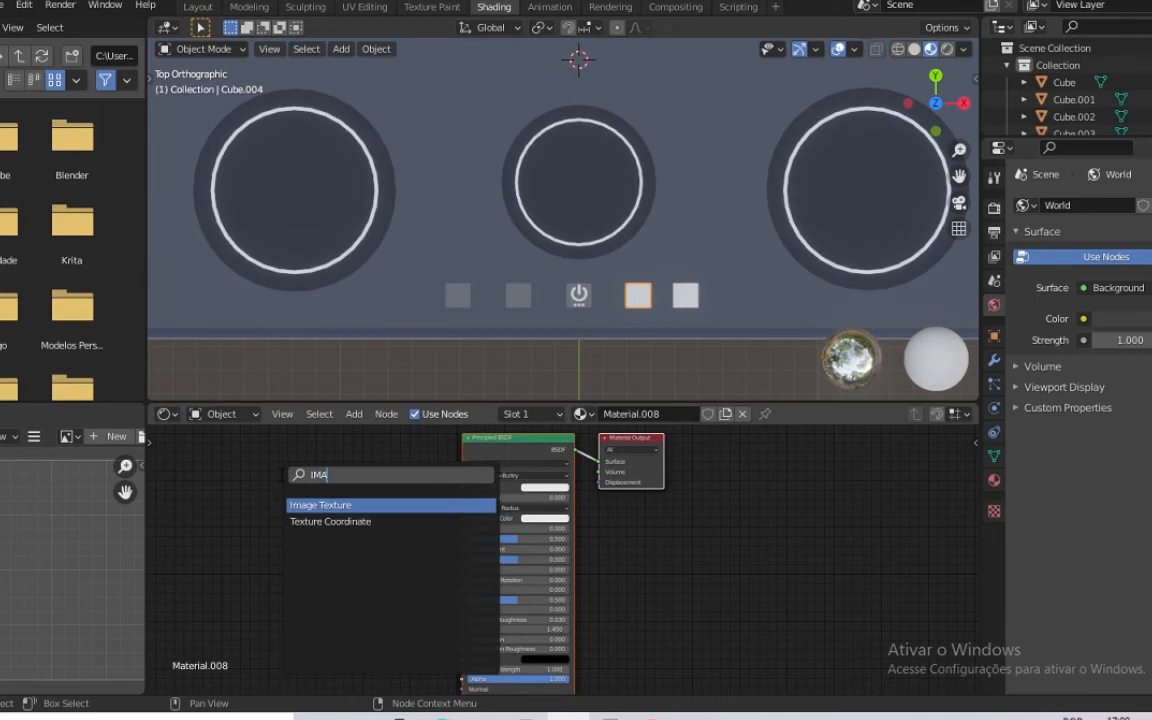
key("Return")
left_click(305, 455)
left_click(335, 506)
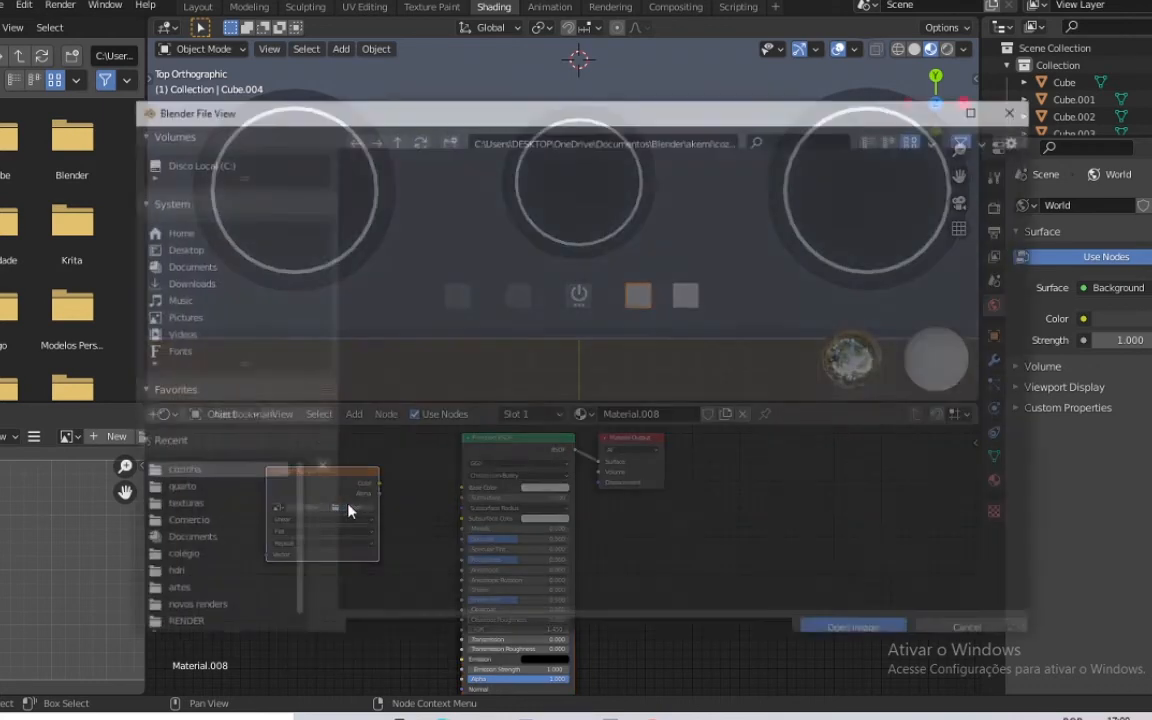
double_click(770, 245)
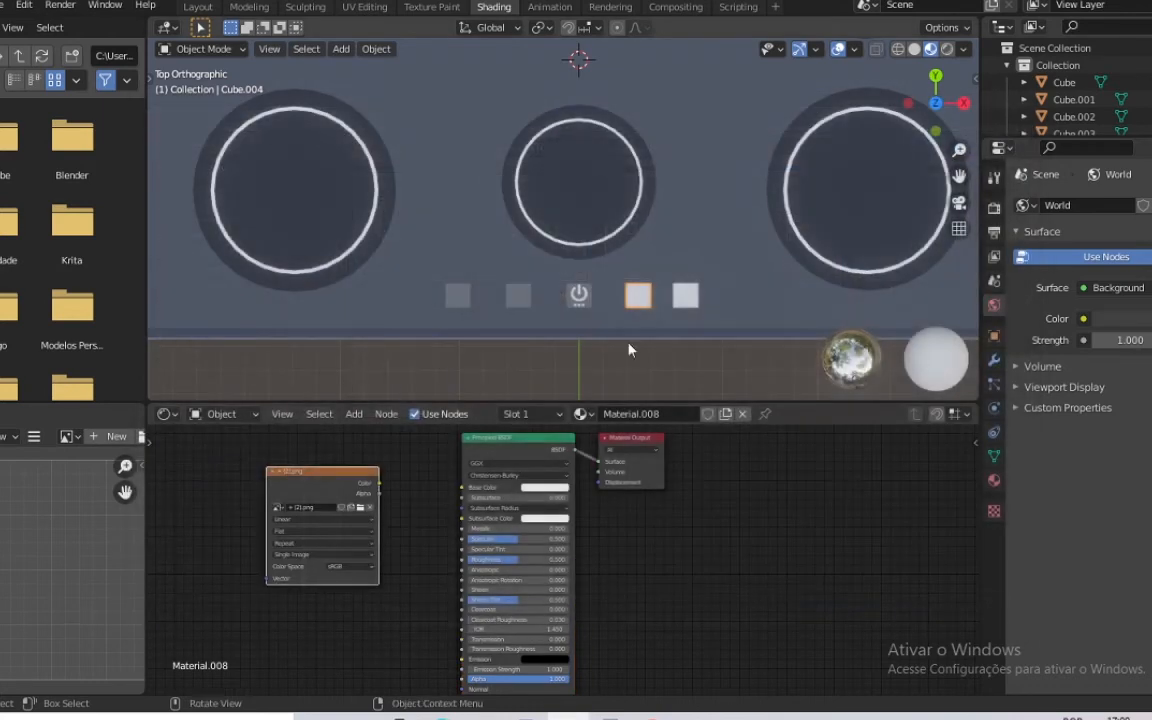
Connect the + (2).png Color output to Base Color, and give the rightmost button a new material with an Image Texture node
left_click_drag(379, 485, 462, 487)
left_click(685, 295)
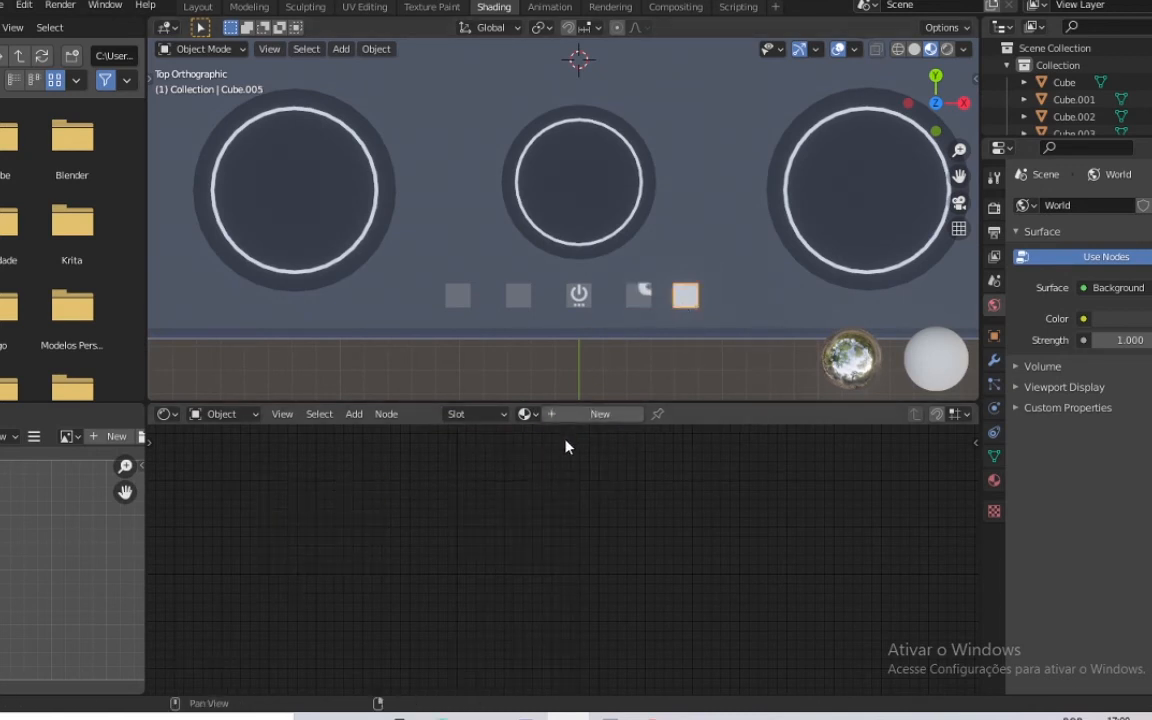
left_click(586, 419)
key("shift+a")
left_click(321, 442)
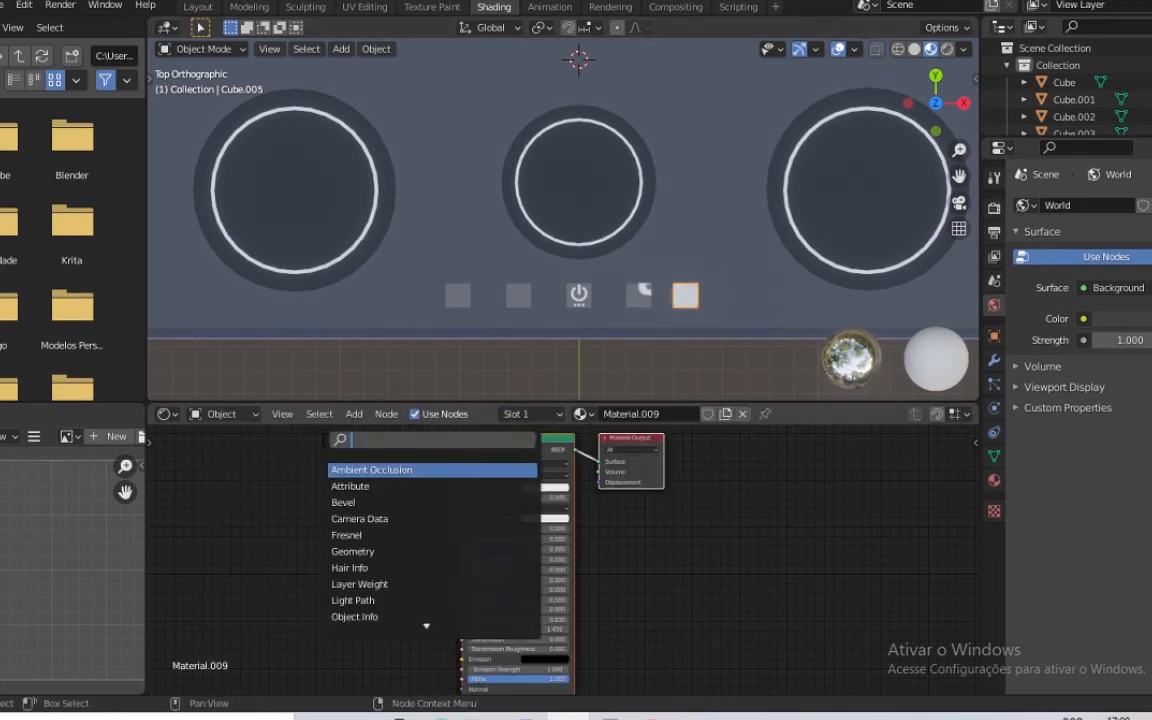
type("IMAG")
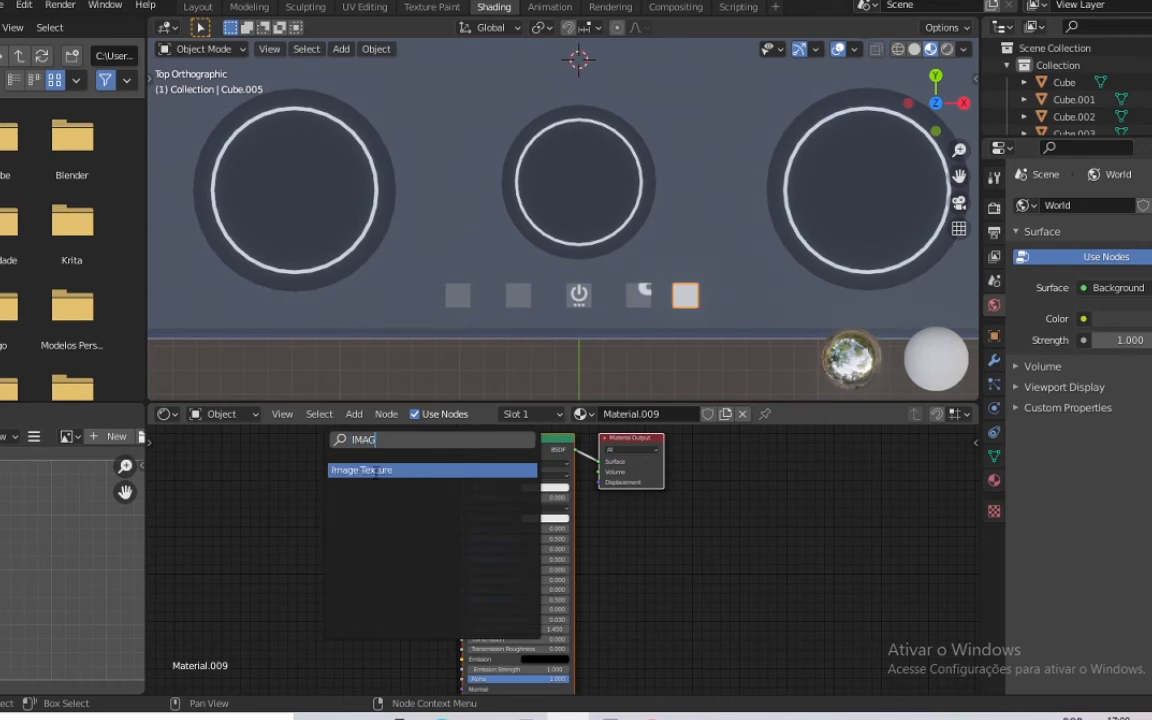
left_click(374, 471)
Load + (3).png into the rightmost button's Image Texture node and connect its Color output to Base Color
left_click(352, 490)
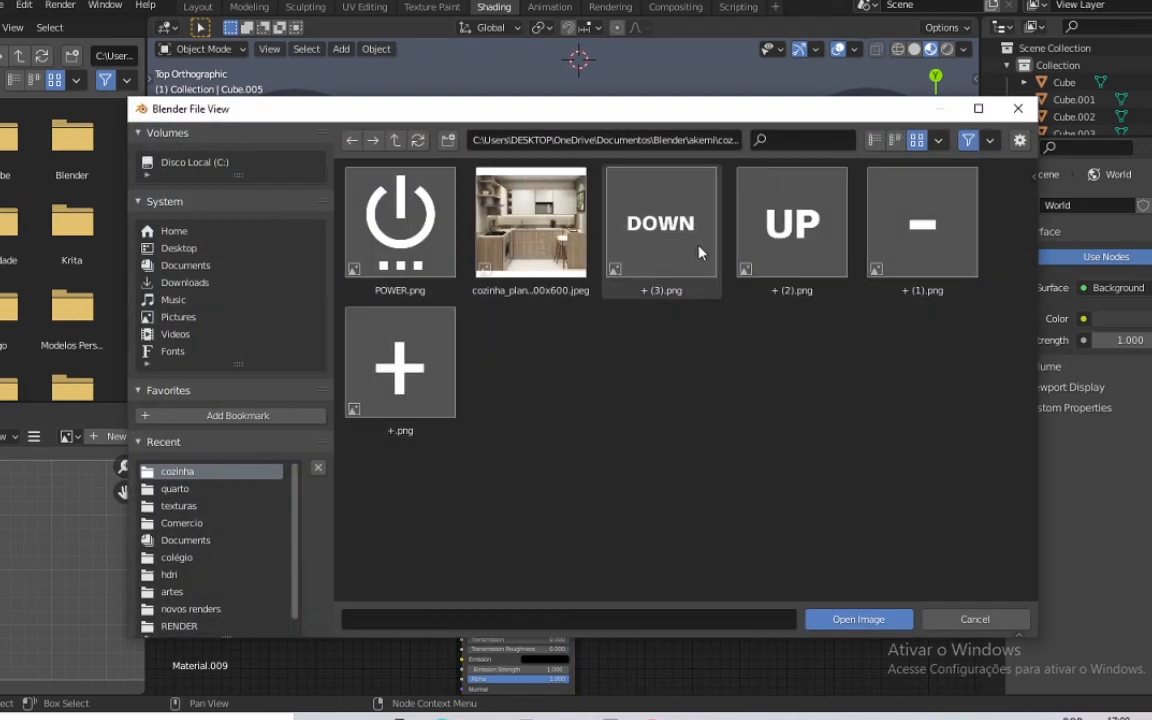
double_click(628, 220)
left_click_drag(378, 465, 463, 487)
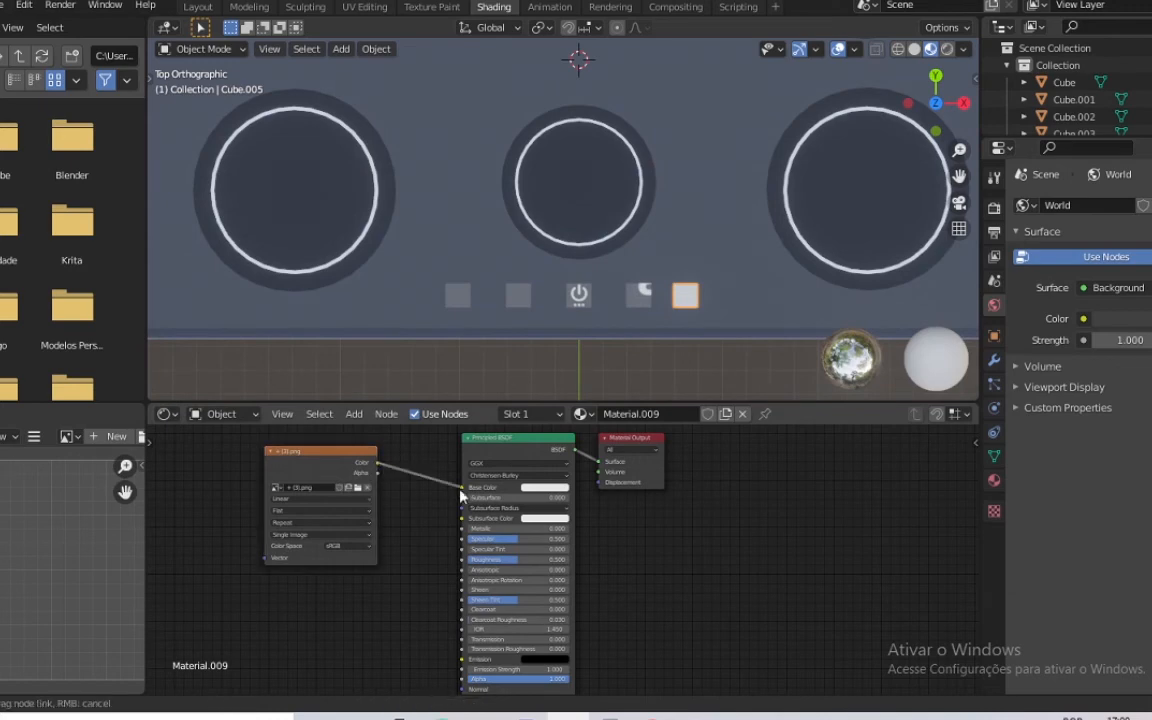
In UV editing, enlarge the leftmost button's top-face UVs to nearly the image size and centre them over the minus icon
left_click(467, 300)
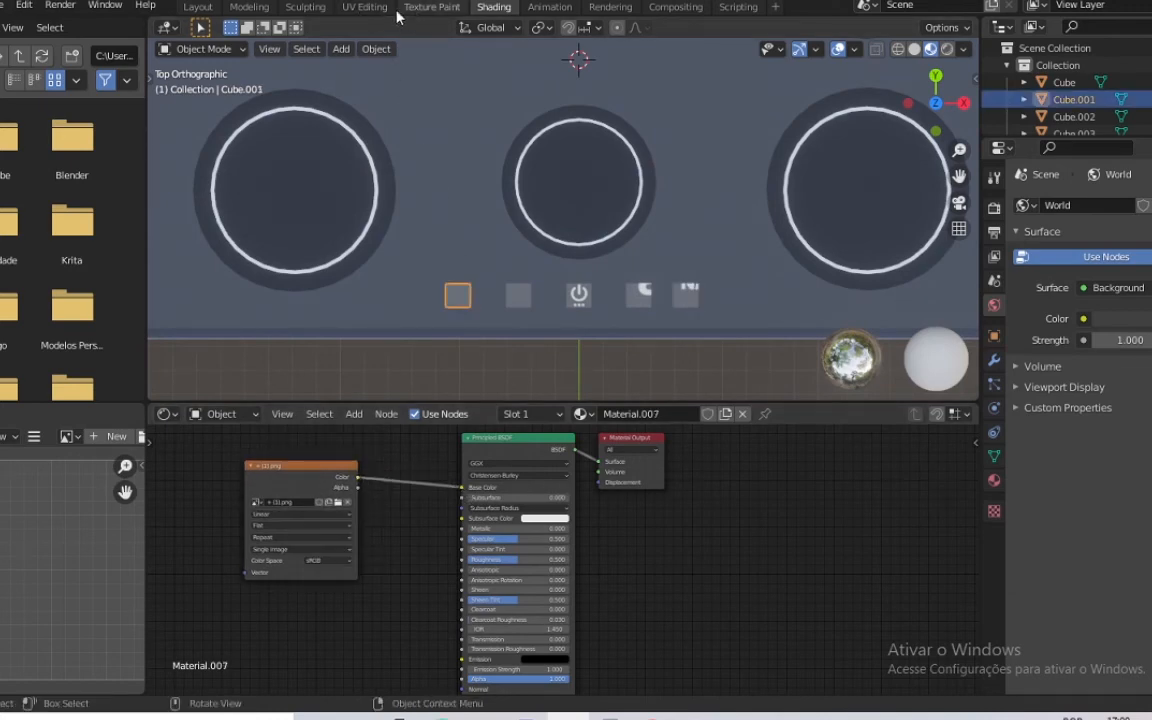
left_click(364, 7)
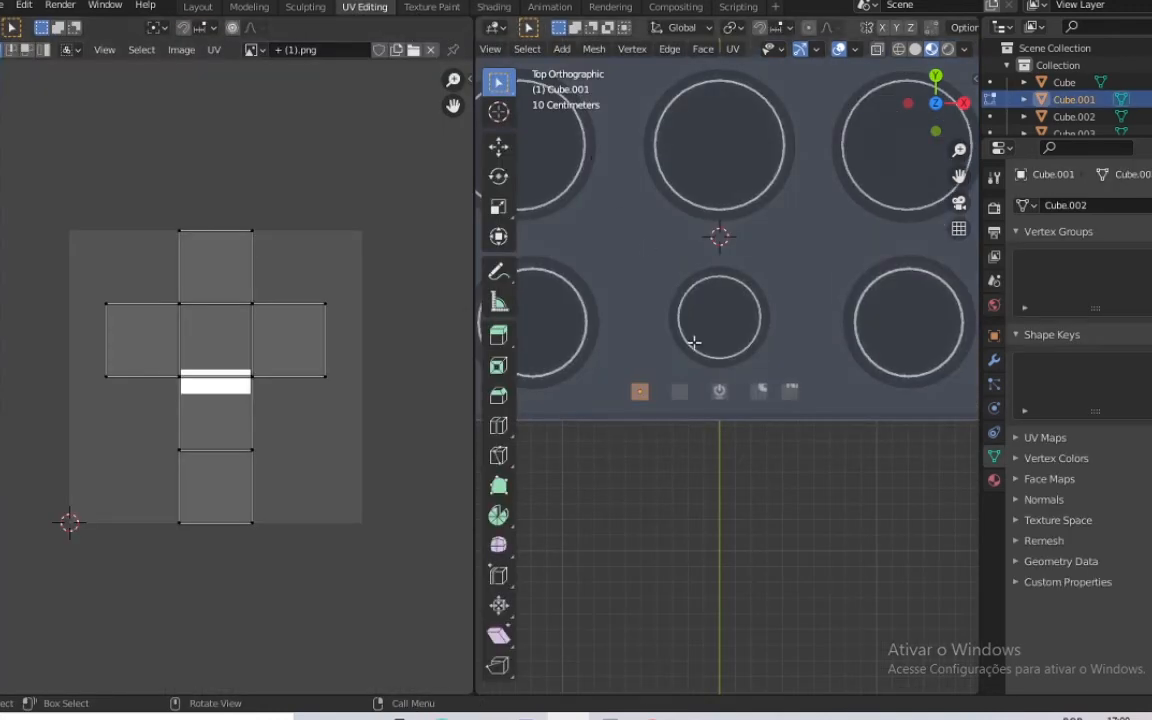
left_click(640, 395)
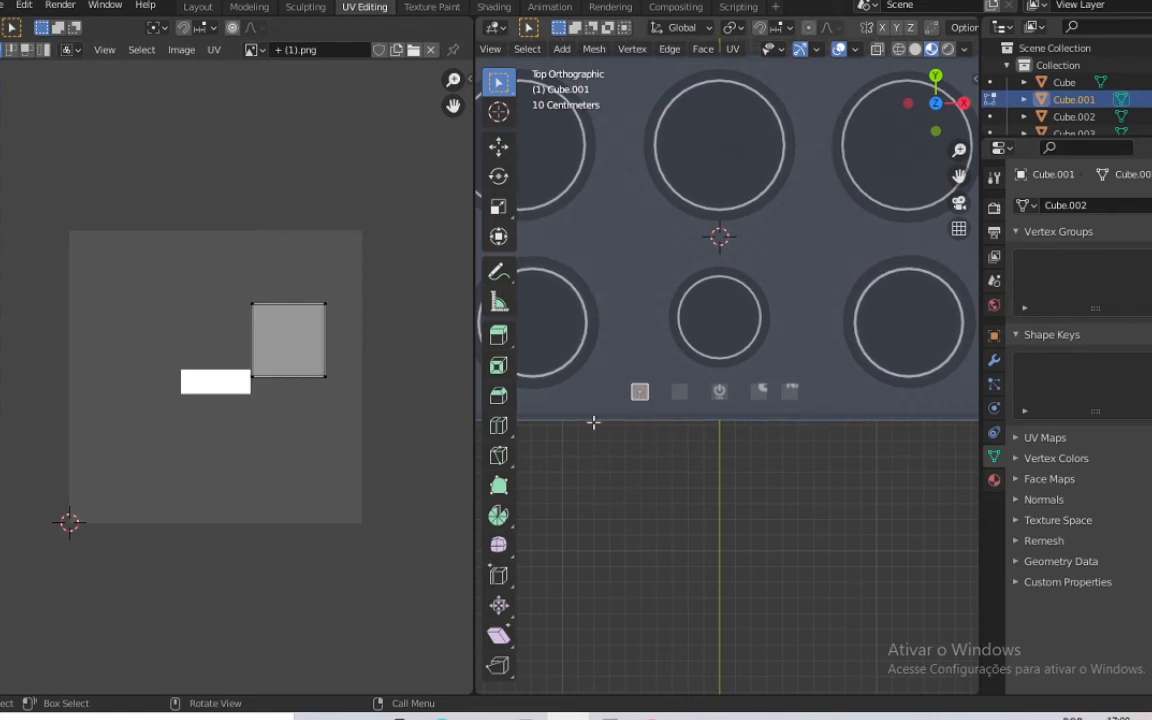
key("a")
key("s")
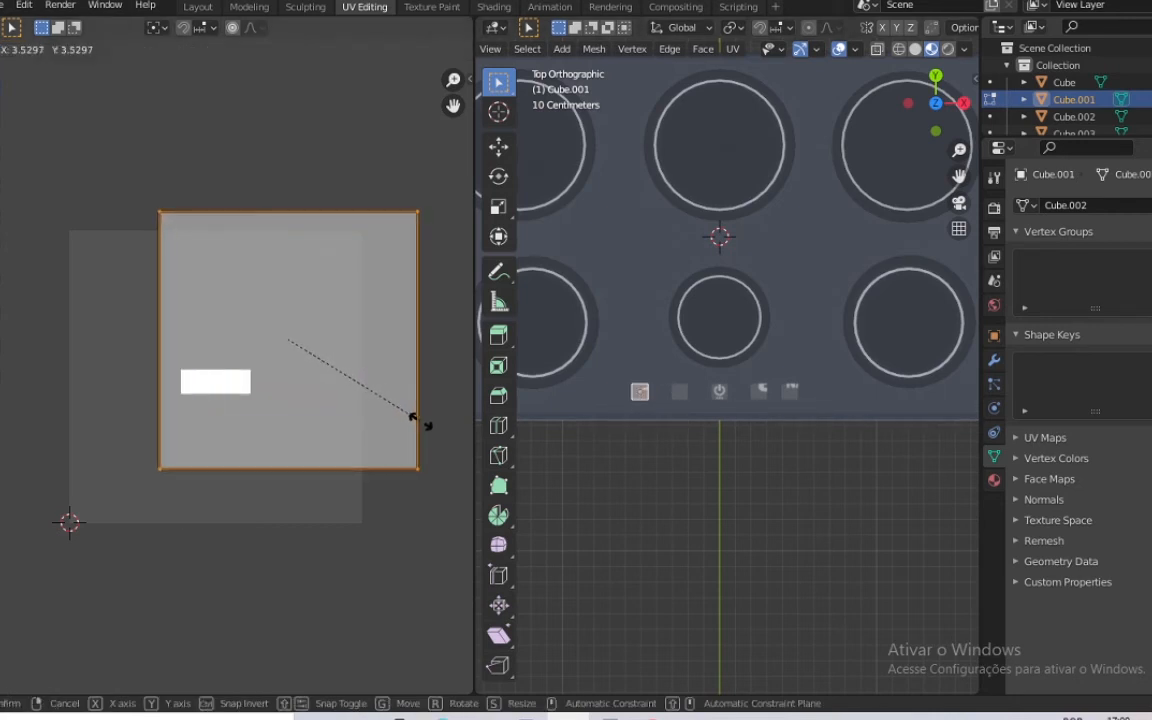
left_click(424, 429)
key("g")
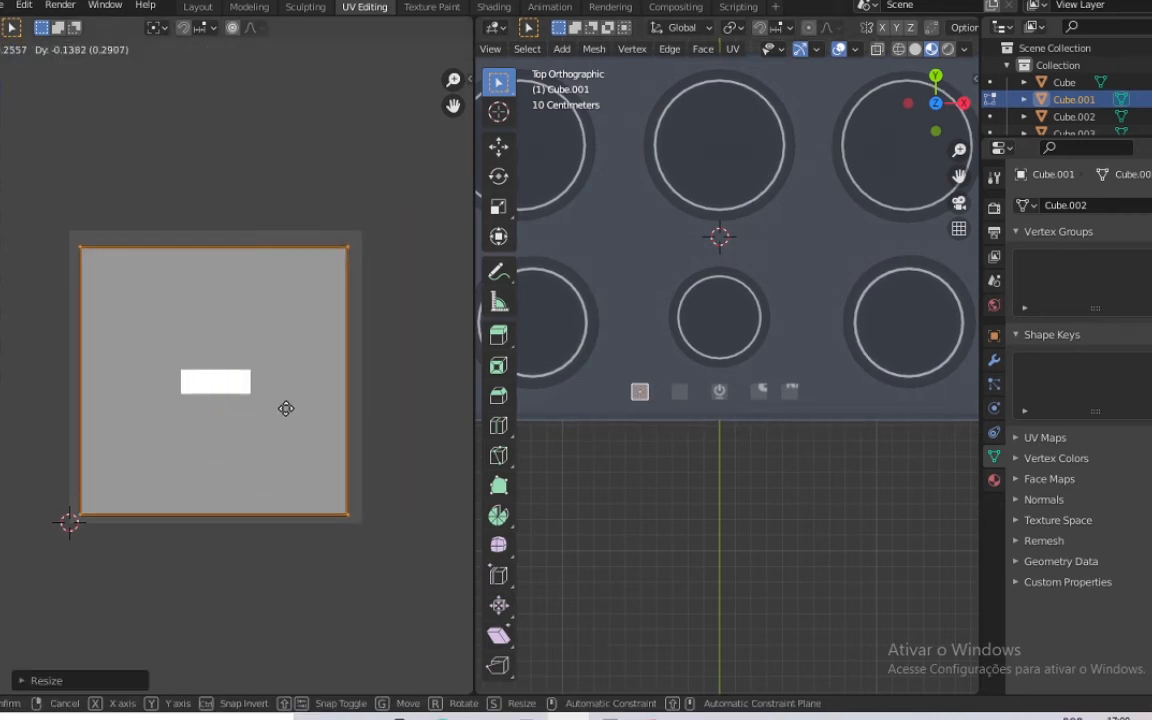
left_click(285, 408)
Scale the leftmost button's top-face UVs down around the minus icon so the symbol fills more of the button
scroll(658, 400, "up", 4)
scroll(658, 400, "up", 2)
middle_click_drag(645, 419, 758, 352, "shift")
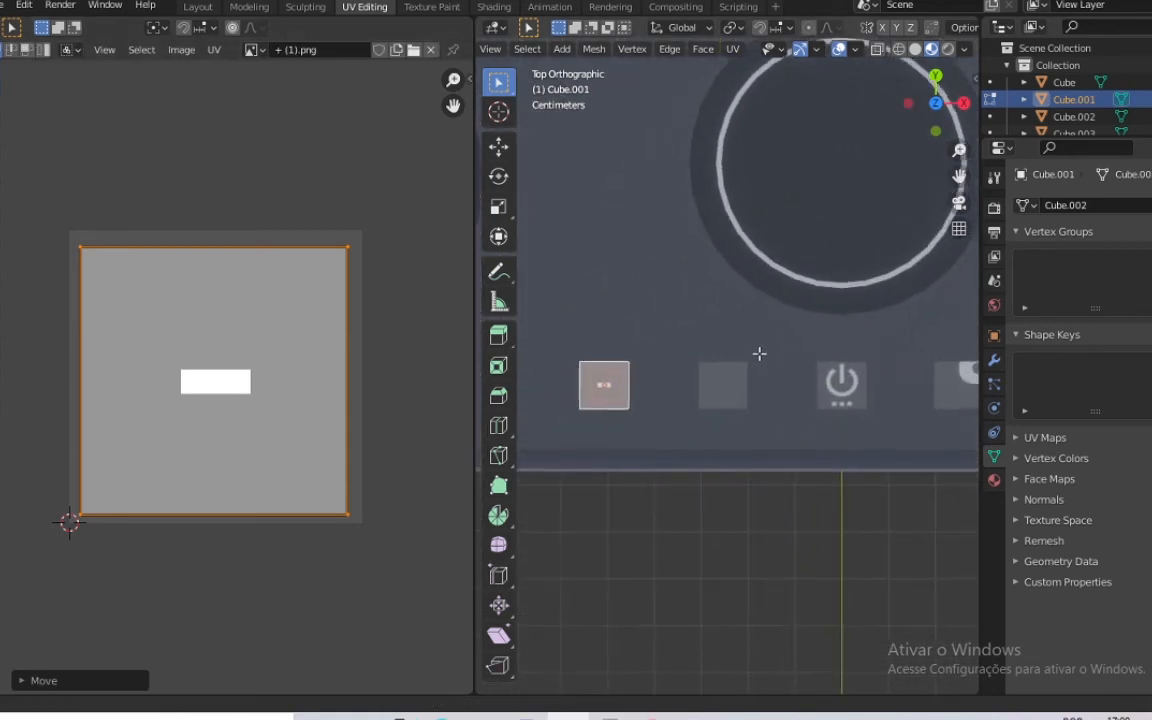
key("s")
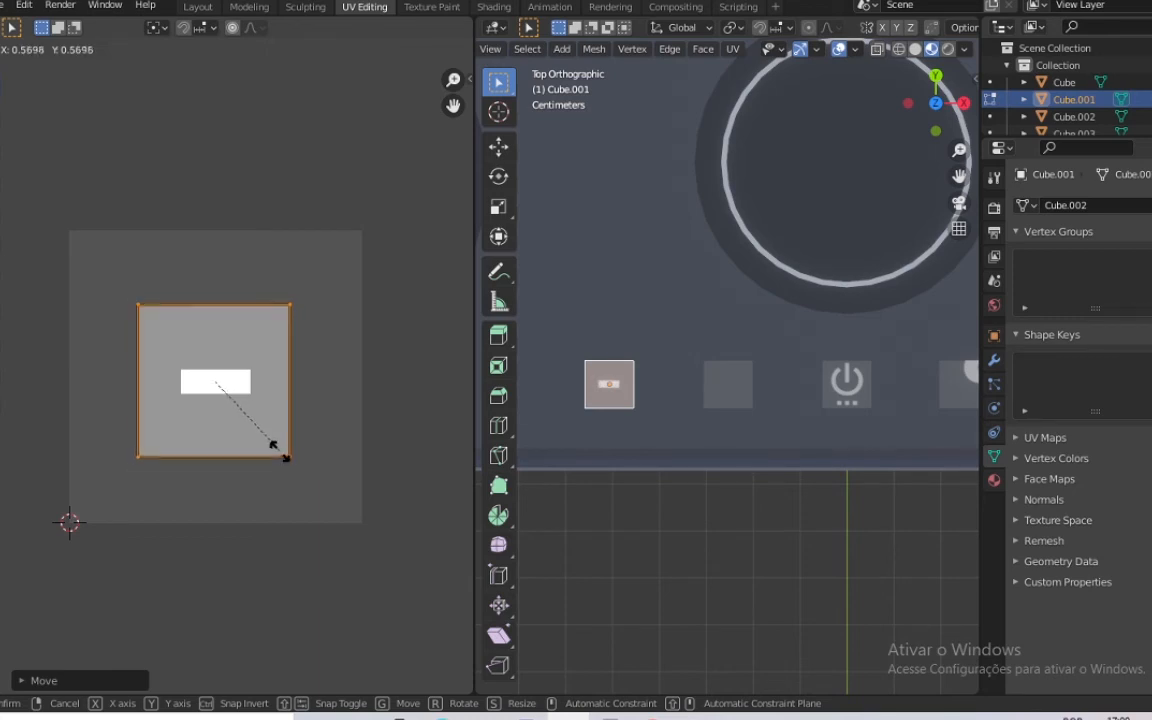
left_click(280, 458)
key("s")
left_click(302, 470)
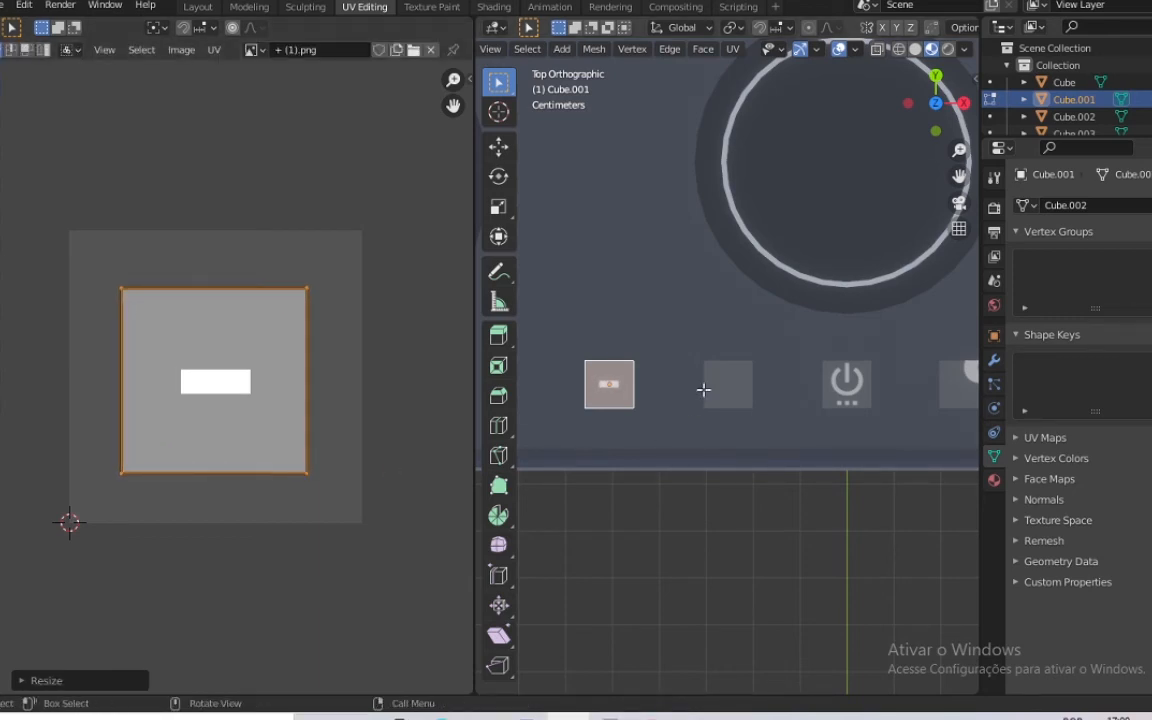
Enlarge the top-face UVs of the button between minus and power and centre them over the plus icon
left_click(717, 392)
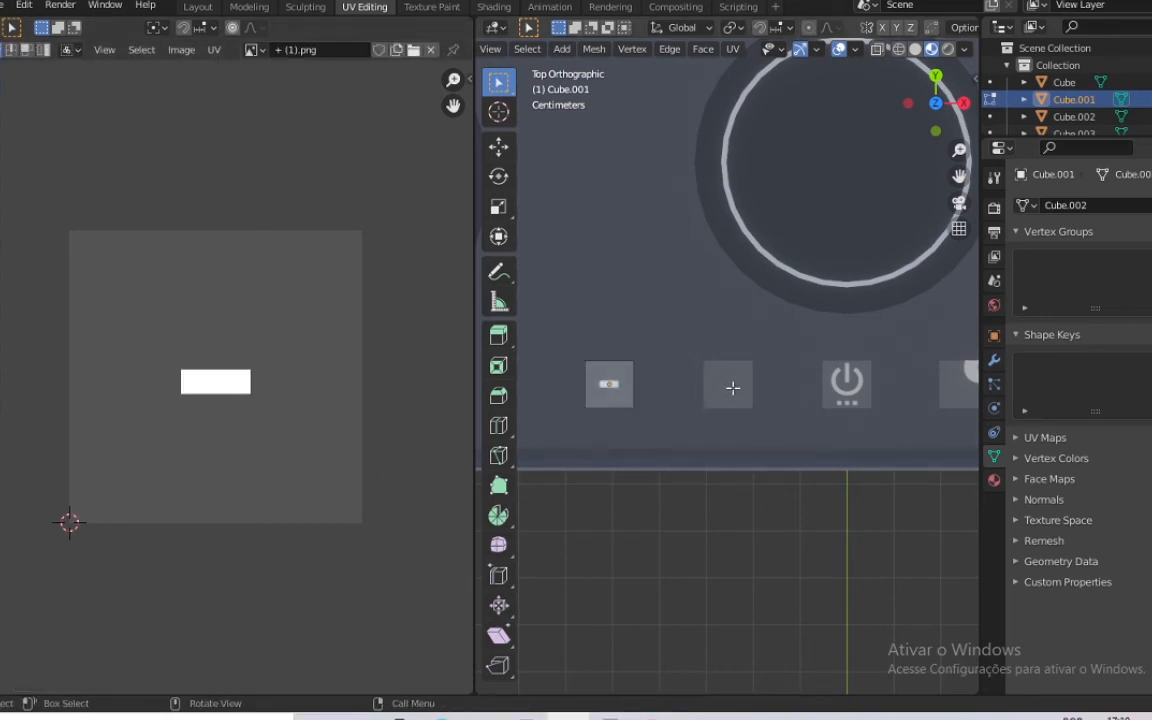
key("Tab")
left_click(730, 402)
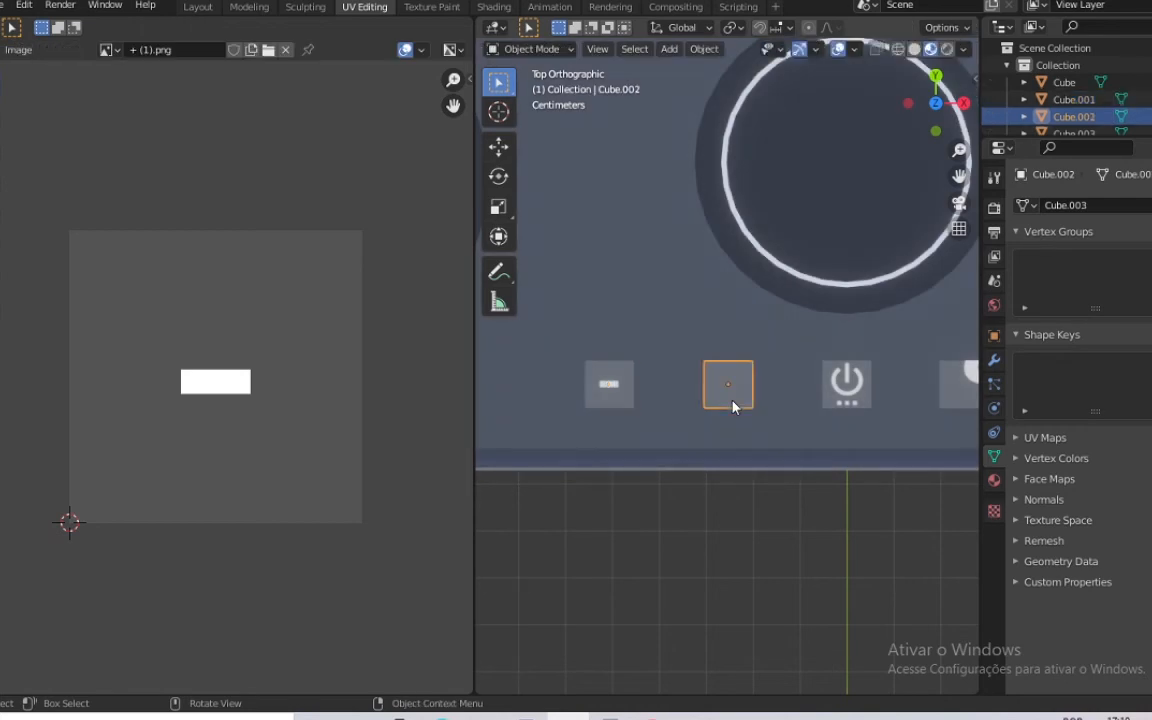
key("Tab")
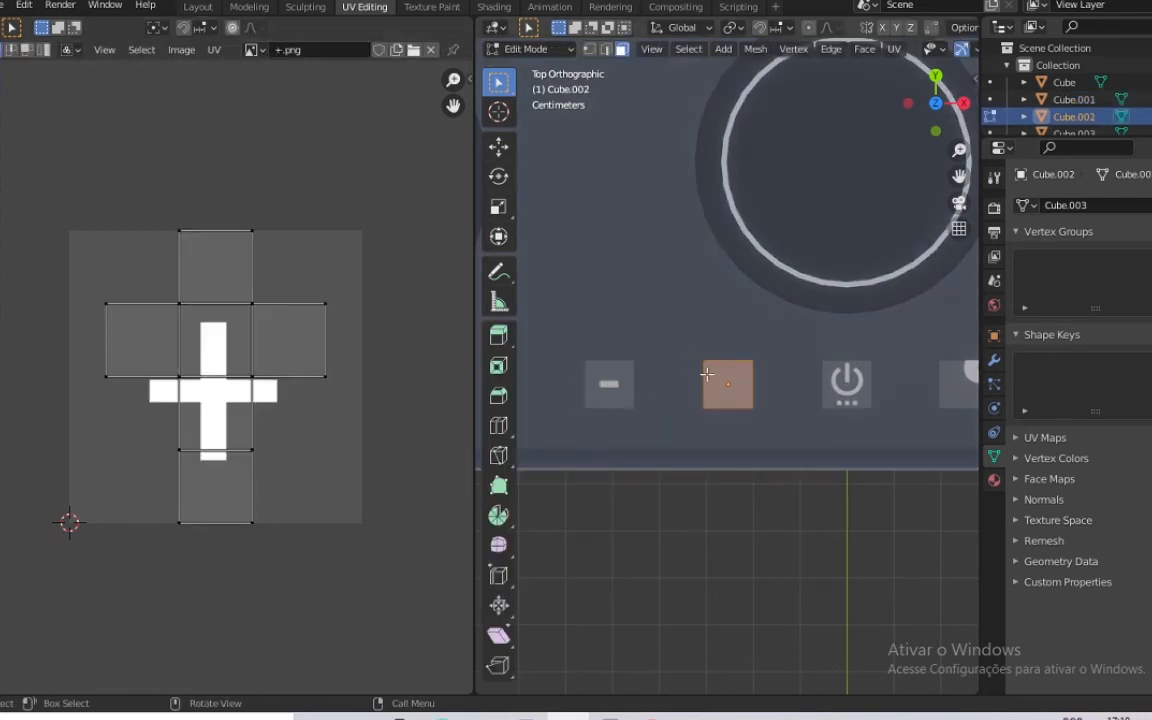
left_click(745, 386)
key("a")
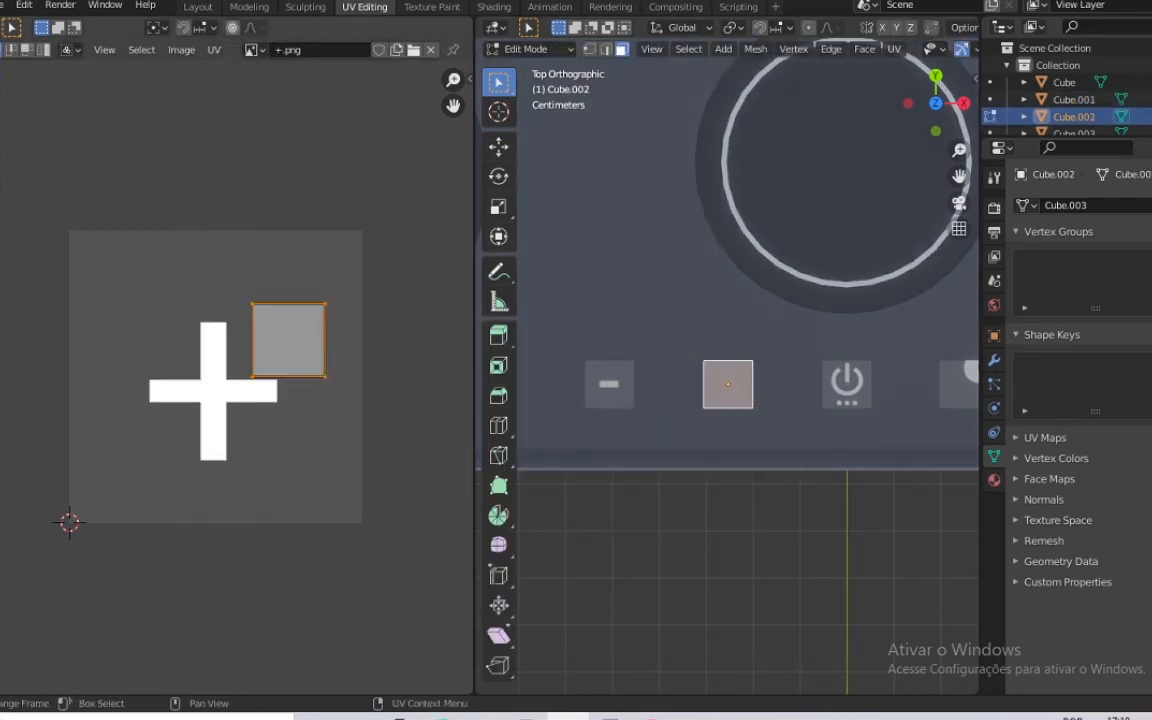
key("s")
left_click(360, 386)
key("g")
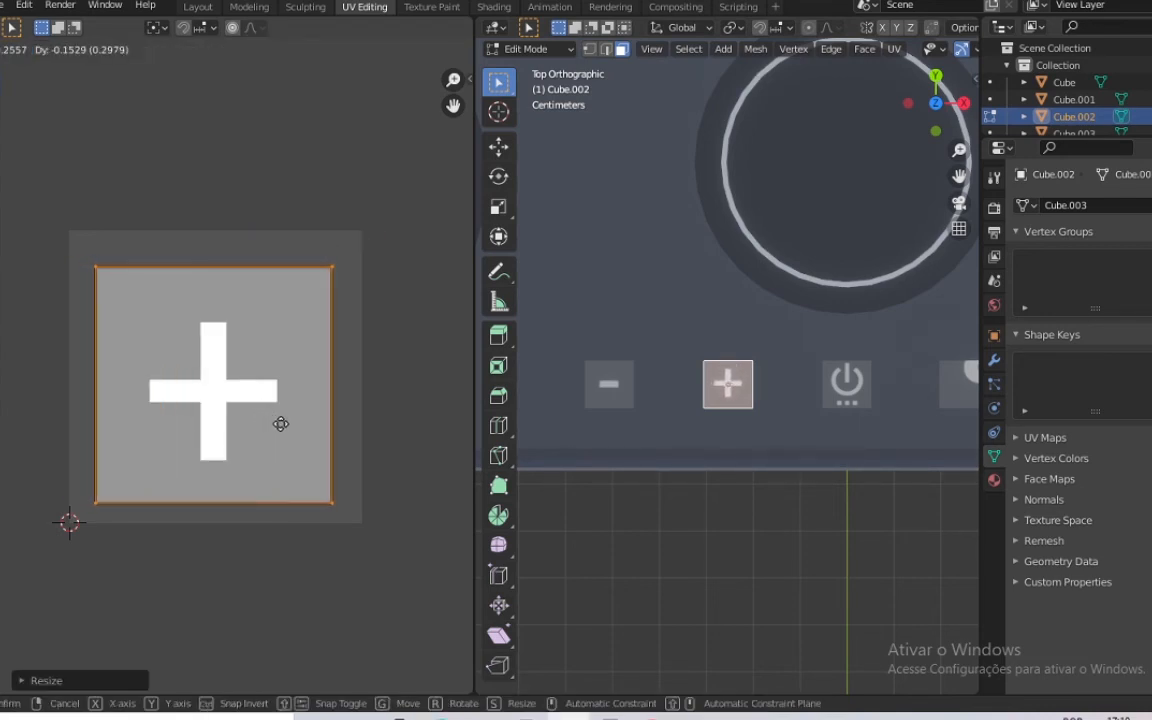
left_click(283, 426)
Scale the plus button's top-face UVs up slightly, by a factor of about 1.05, and deselect the face
key("s")
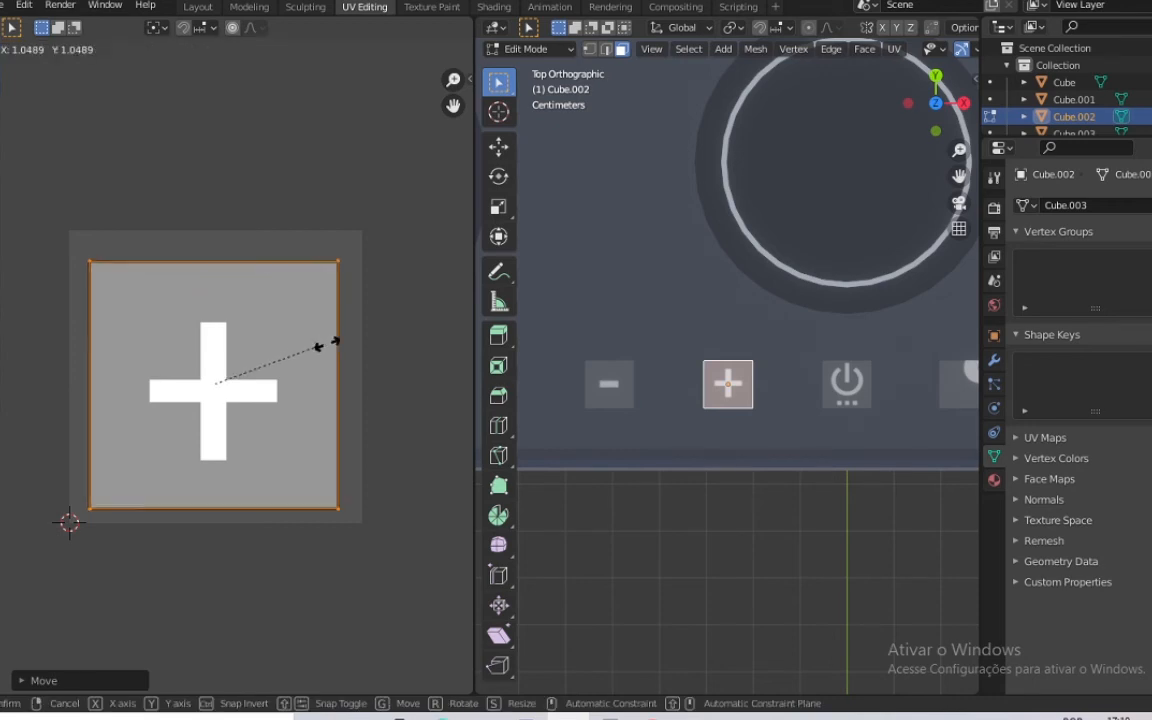
left_click(329, 342)
left_click(774, 507)
scroll(790, 485, "down", 2)
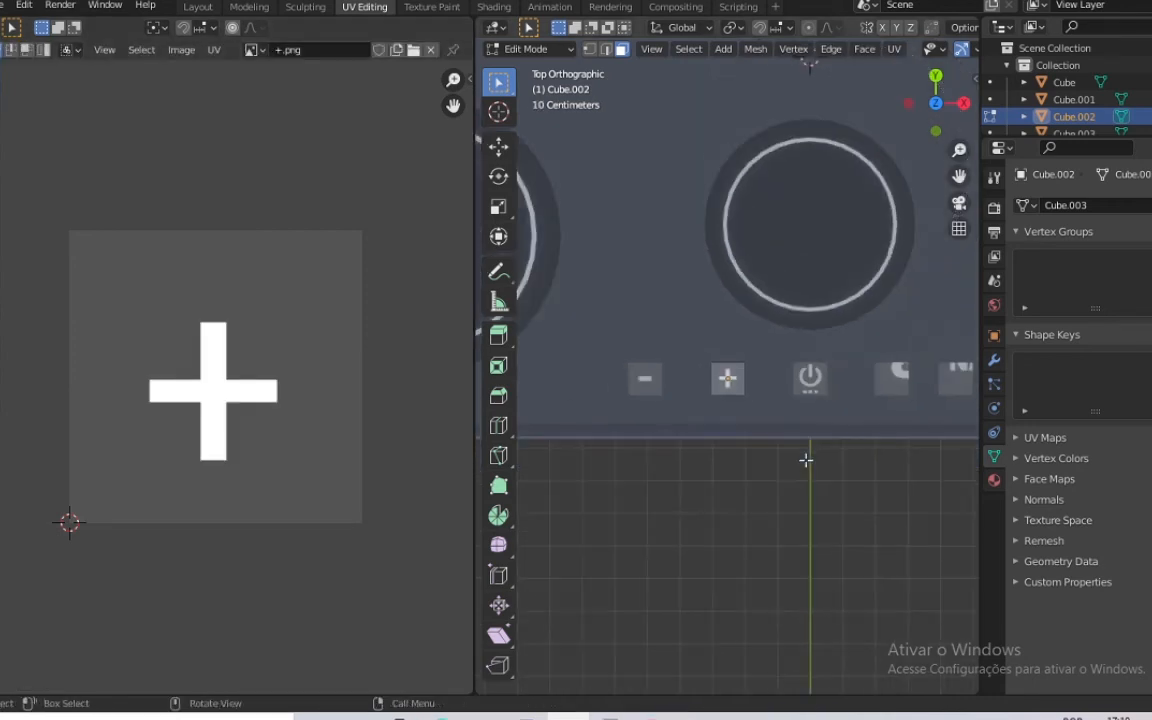
Enlarge the top-face UVs of the button immediately right of power and centre them over the UP text
key("Tab")
left_click(900, 385)
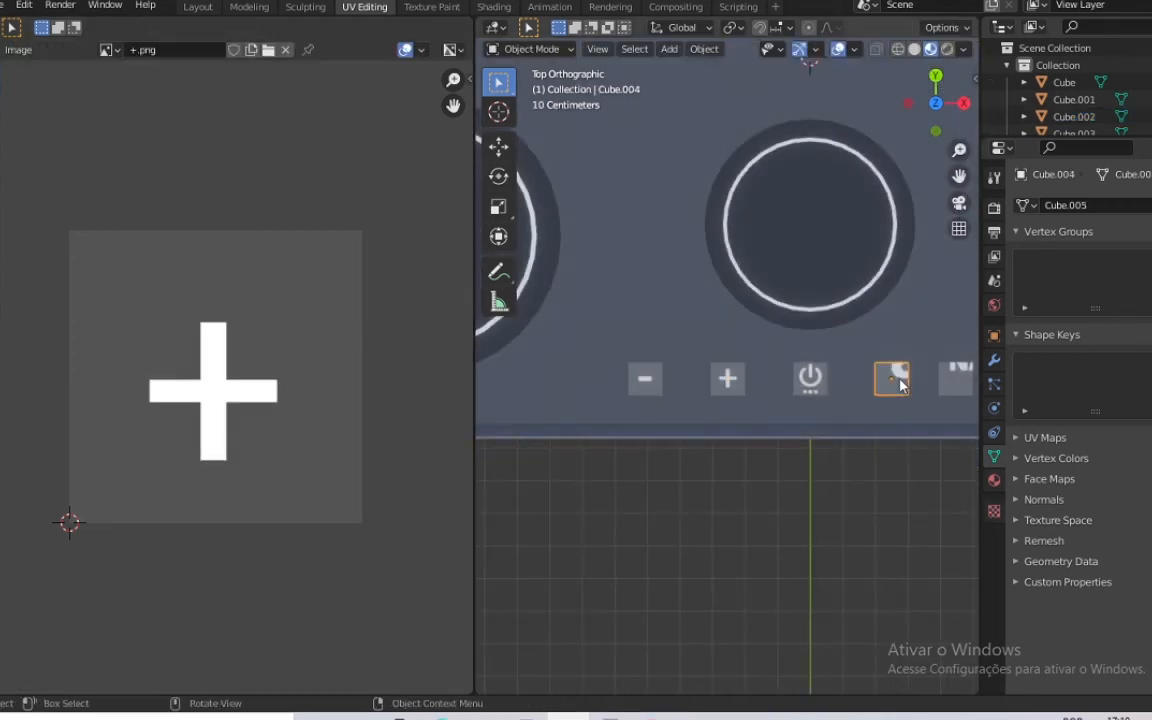
key("Tab")
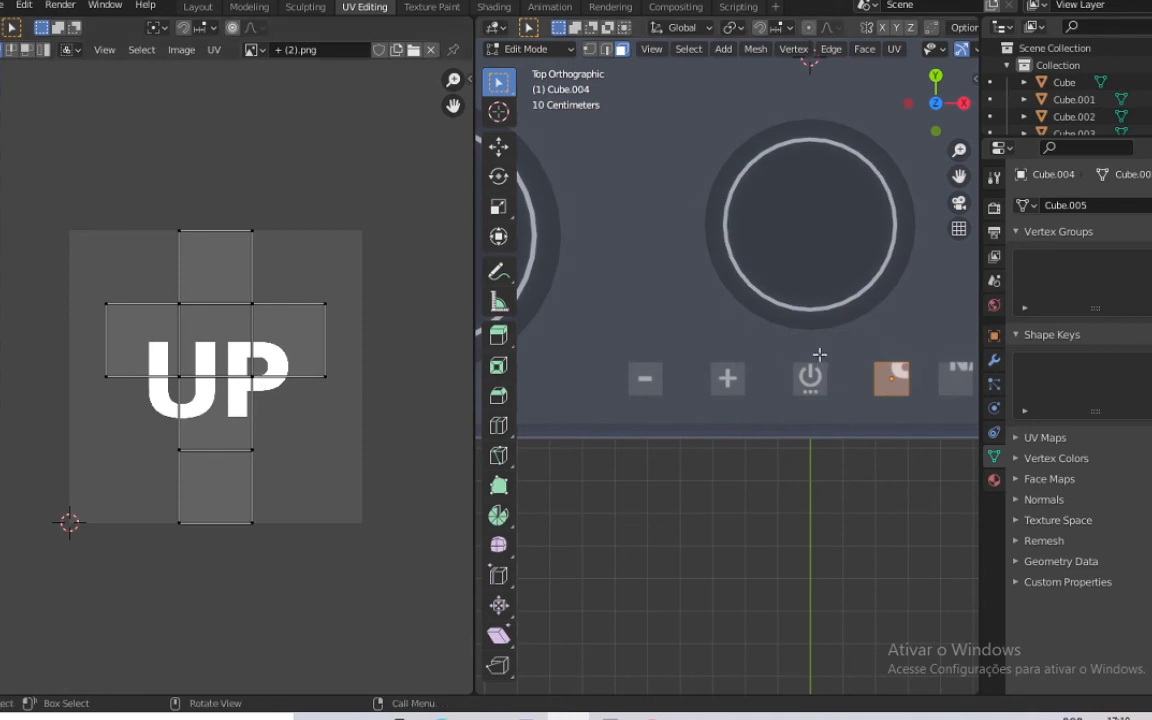
left_click(911, 387)
left_click(903, 386)
key("a")
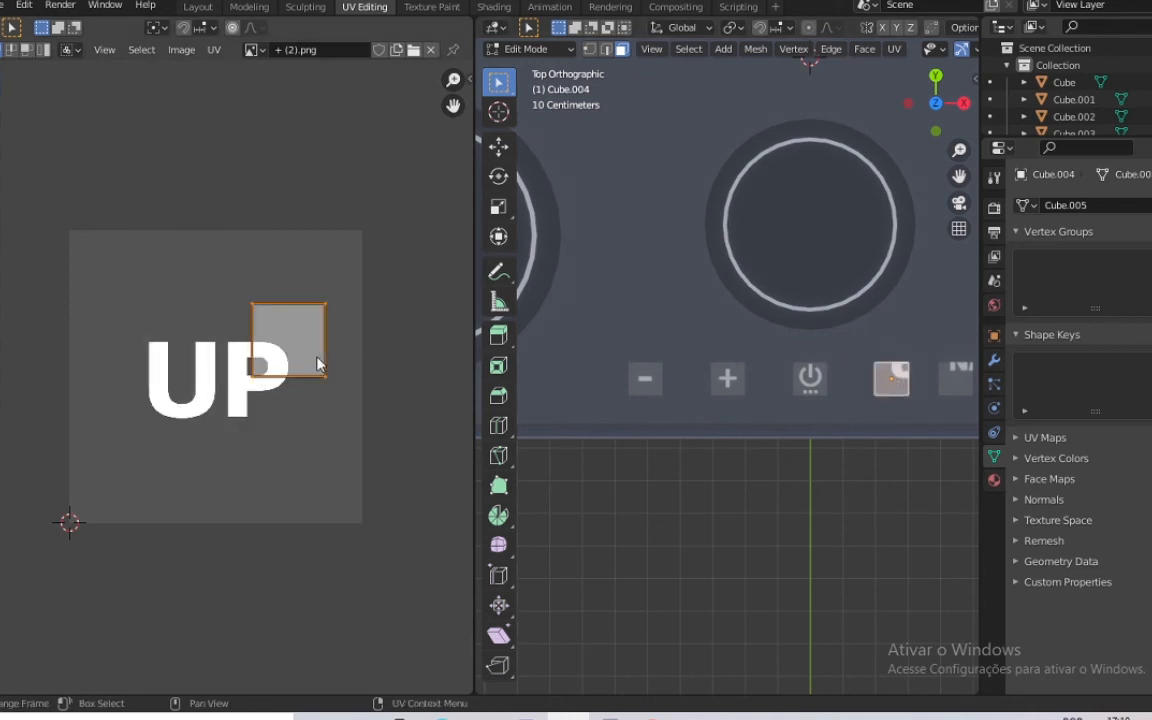
key("s")
left_click(393, 387)
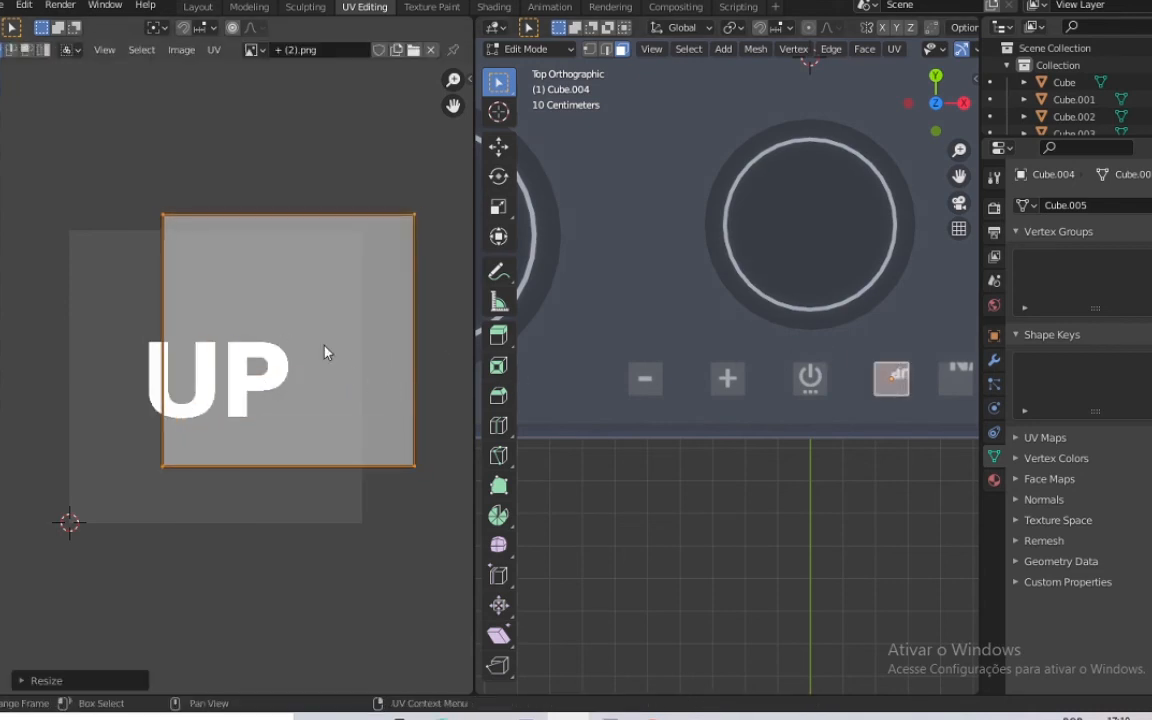
key("g")
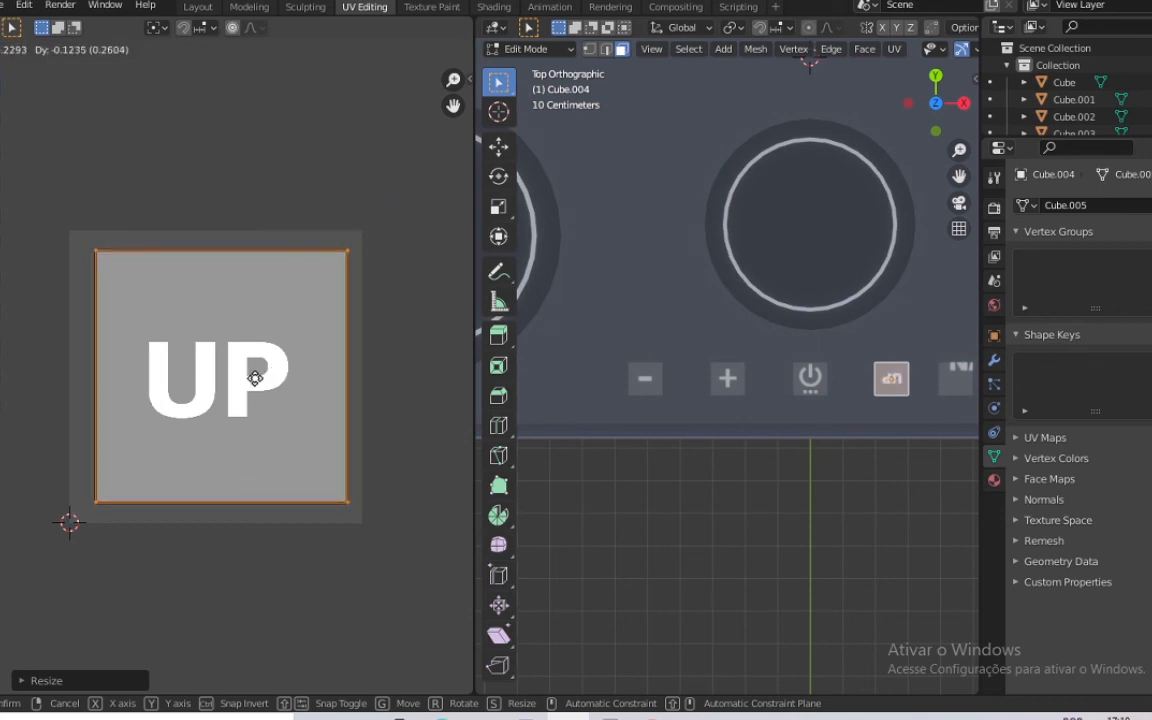
left_click(255, 378)
Rotate the UP button's top-face UVs by 90° twice so the text reads upright
type("r")
type("90")
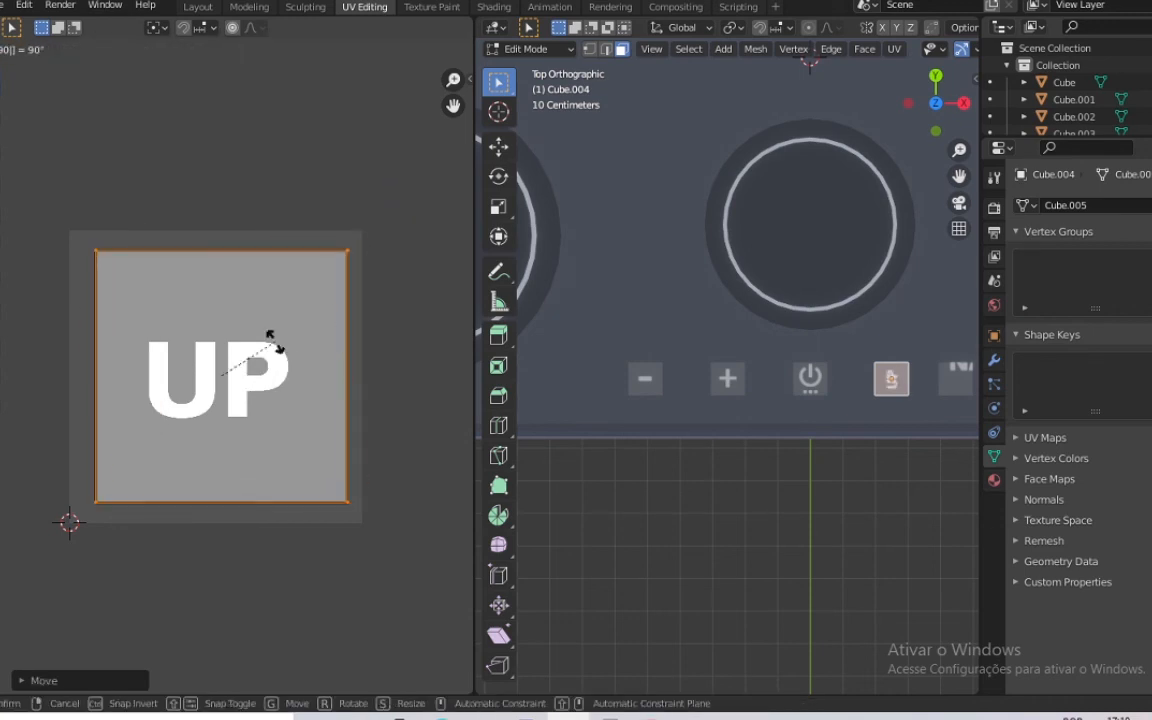
left_click(274, 342)
type("r90")
left_click(274, 342)
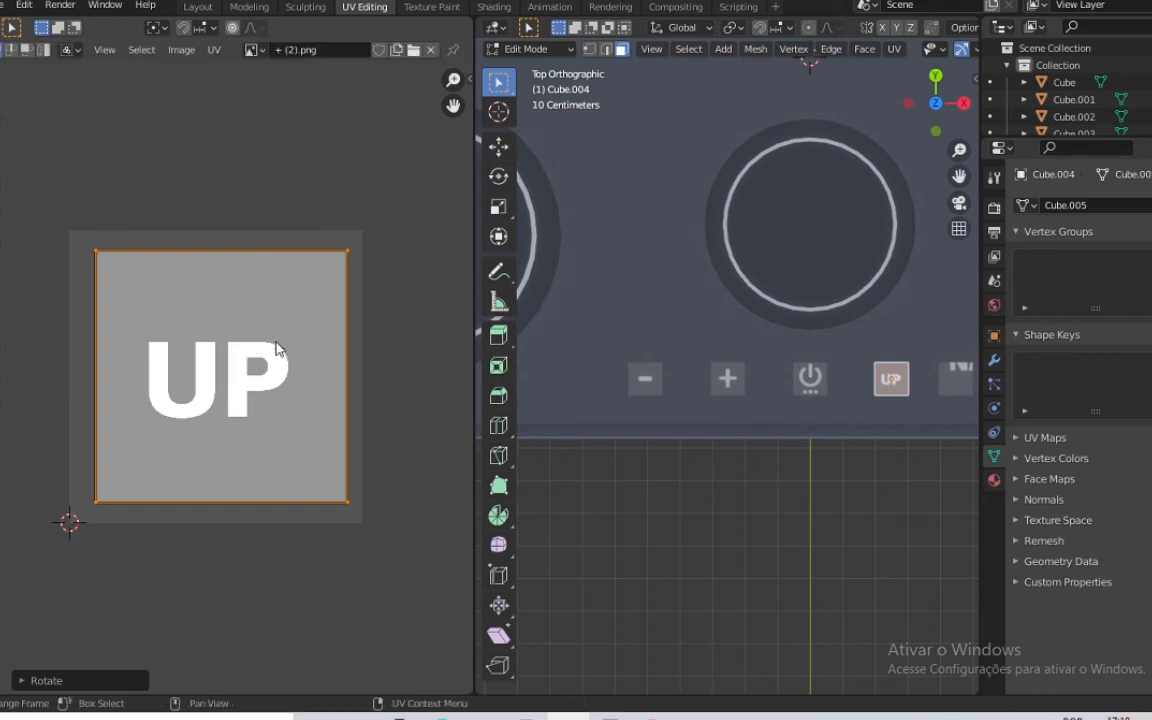
Enlarge the rightmost button's top-face UVs to nearly the size of the + (3).png image
key("Tab")
left_click(950, 378)
key("Tab")
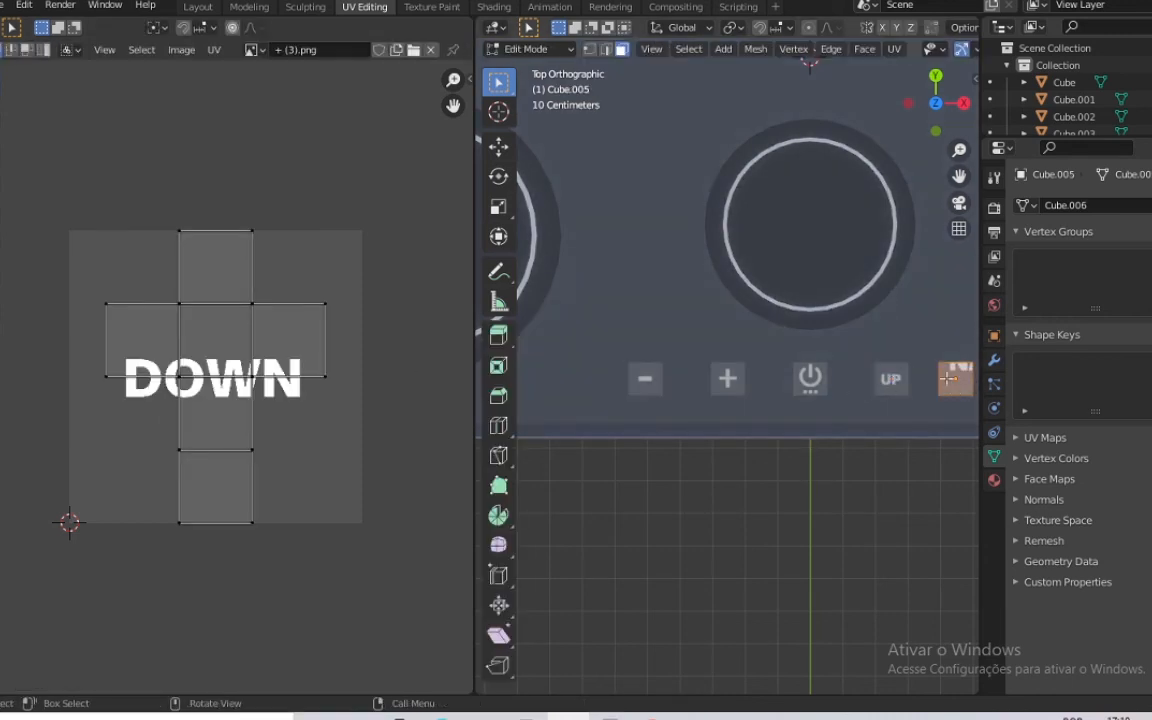
left_click(962, 381)
key("Tab")
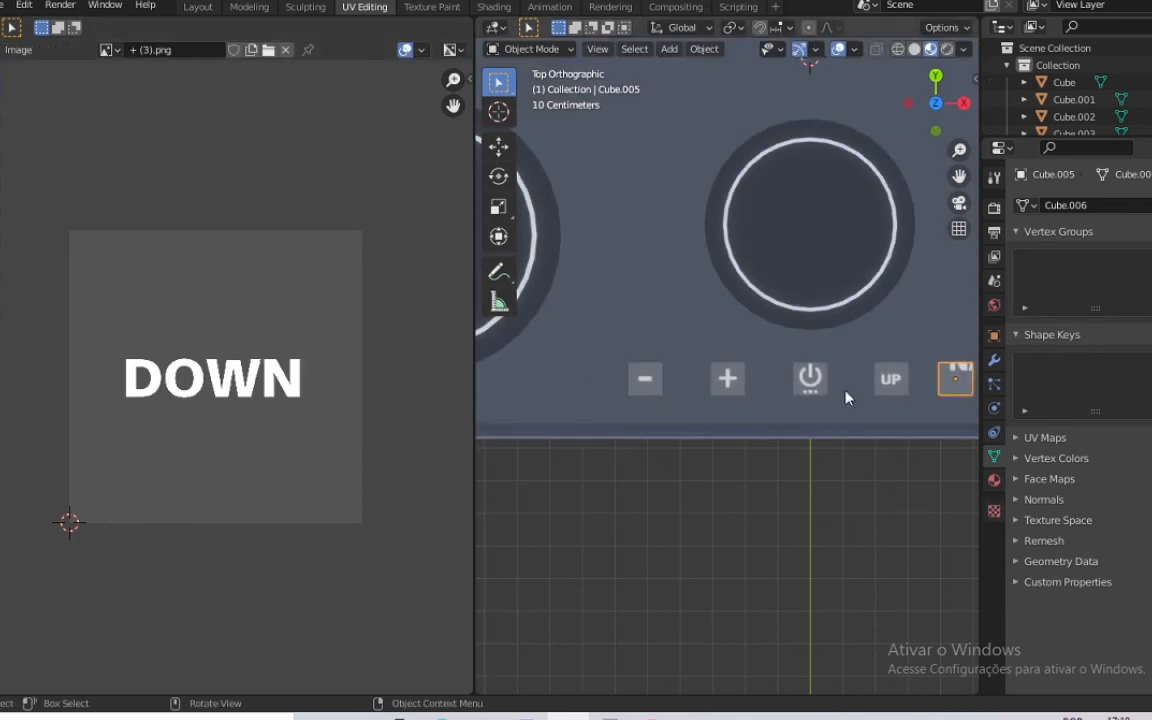
key("Tab")
key("a")
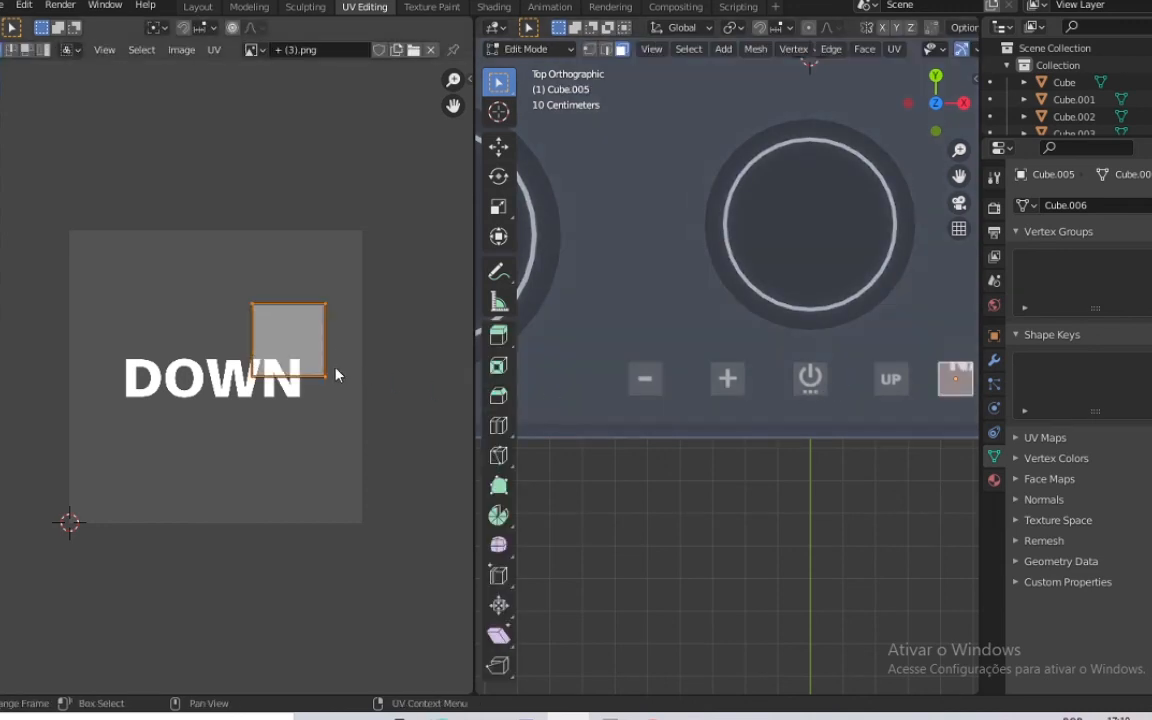
key("s")
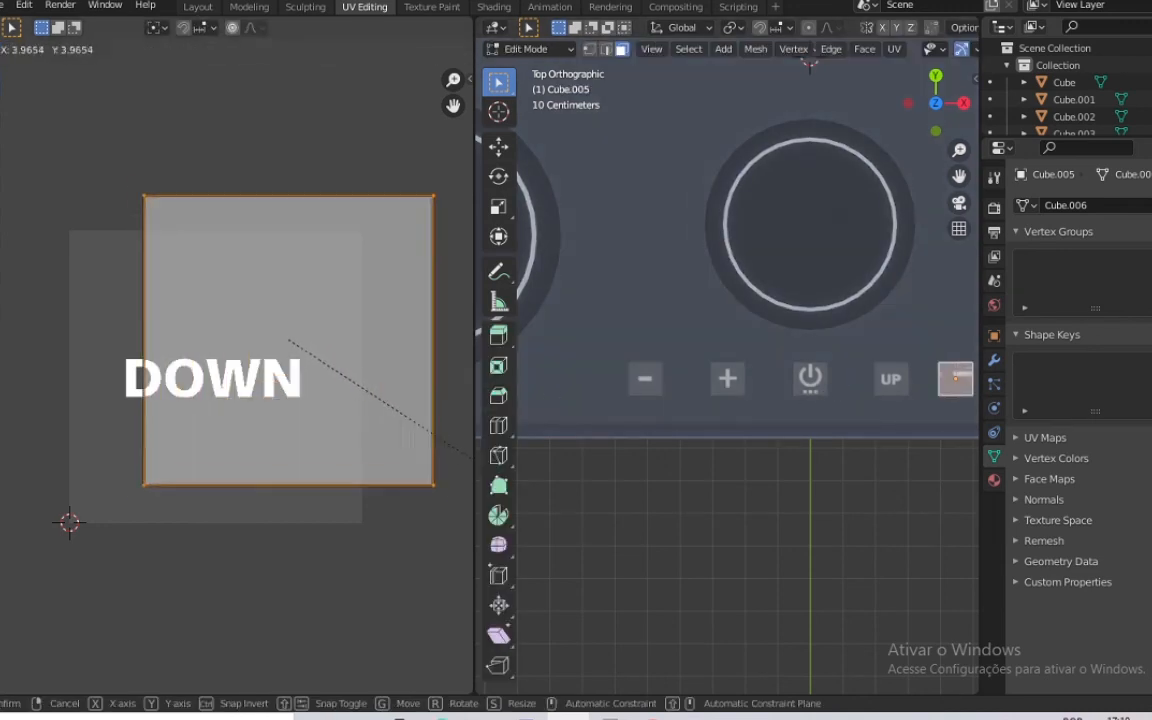
left_click(457, 446)
key("g")
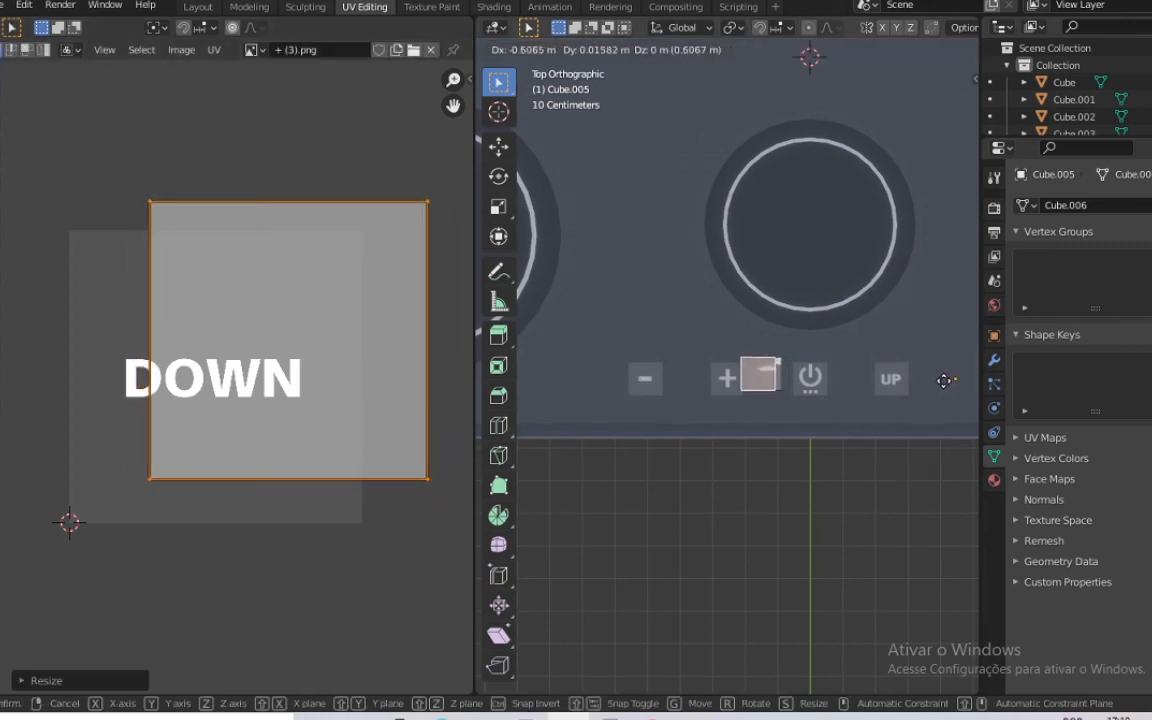
left_click(509, 386)
key("ctrl+z")
Move the rightmost button's top-face UVs over the DOWN text and rotate them 180°
key("g")
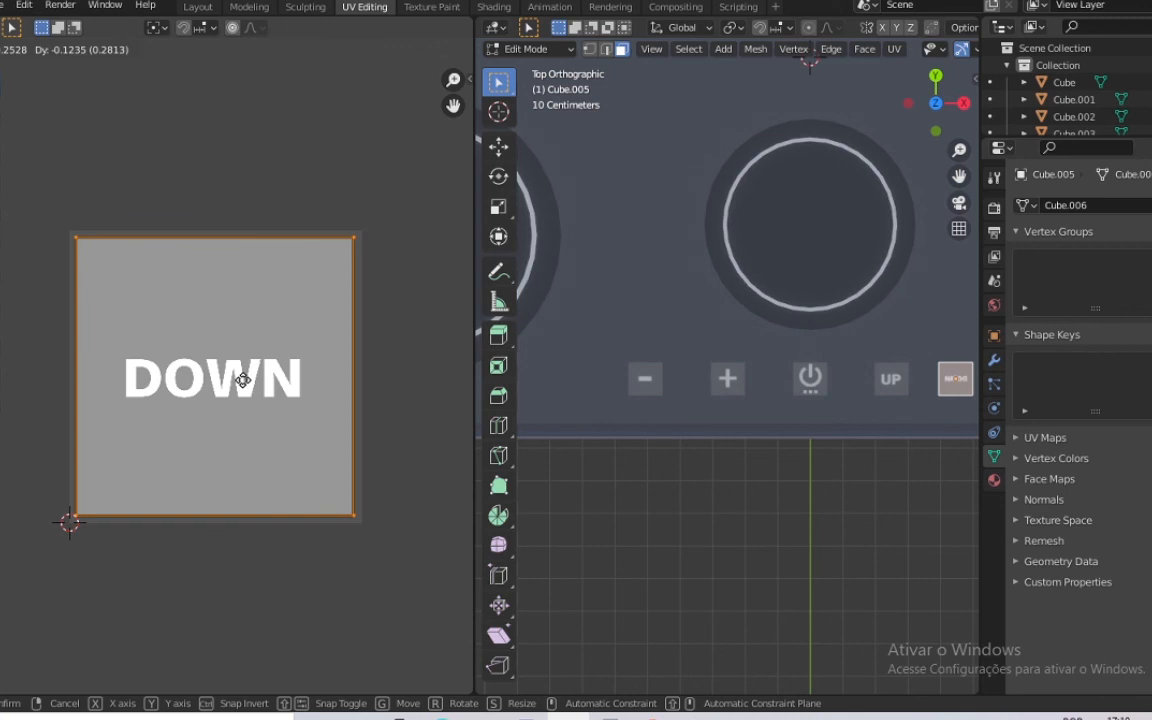
left_click(243, 380)
type("180")
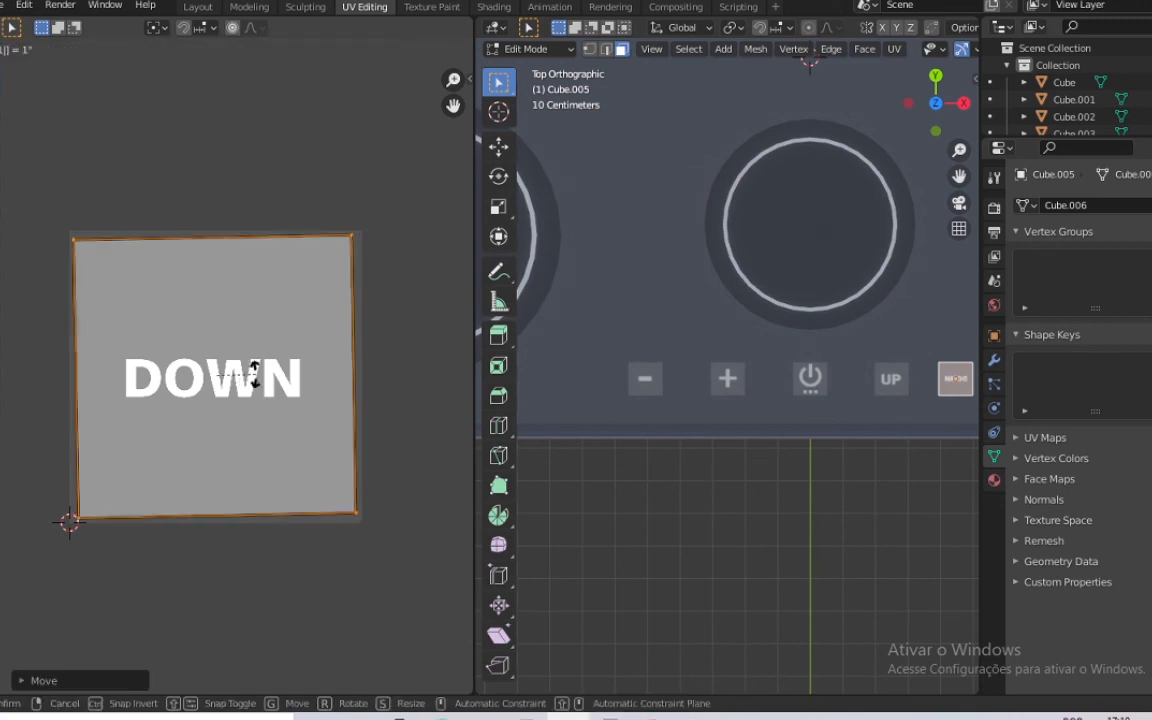
key("Return")
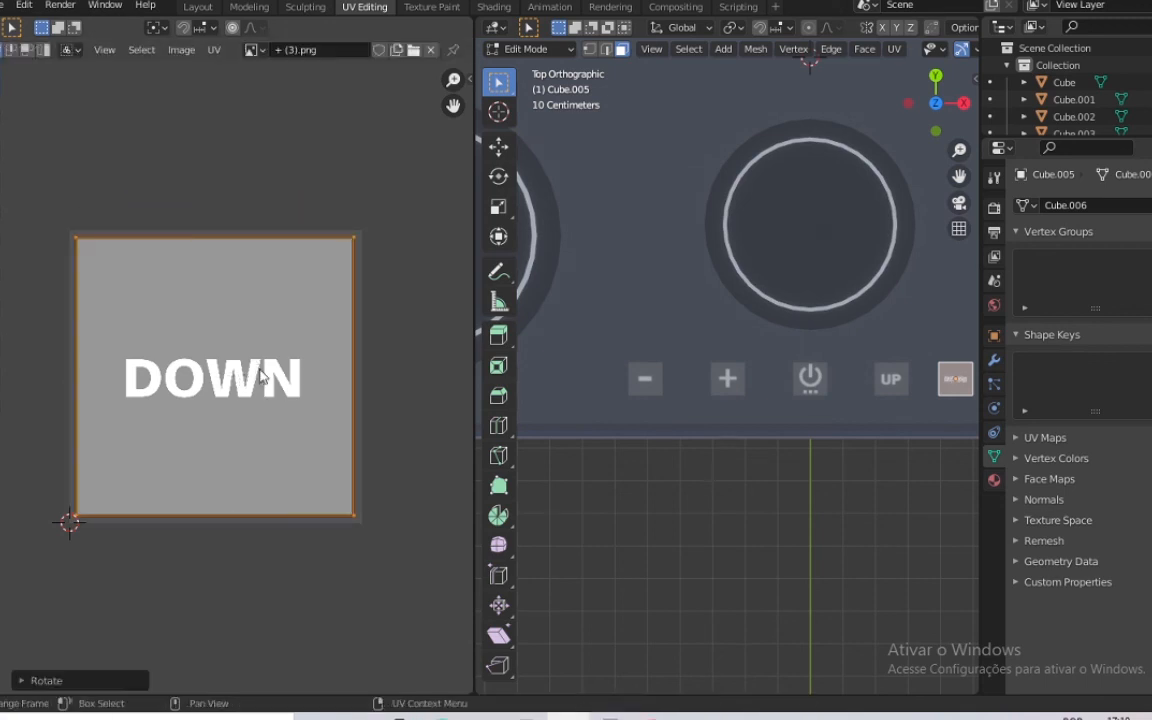
Scale the rightmost button's top-face UVs down to about four fifths so DOWN appears larger, and return to Object Mode
left_click(736, 489)
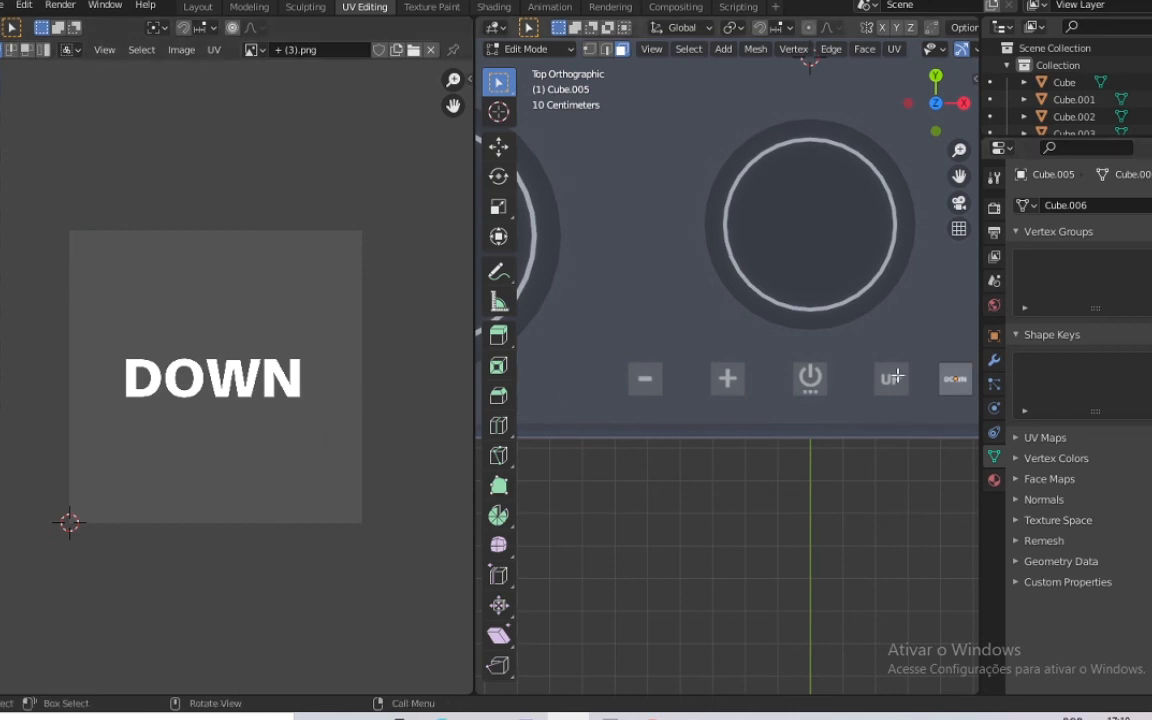
left_click(955, 379)
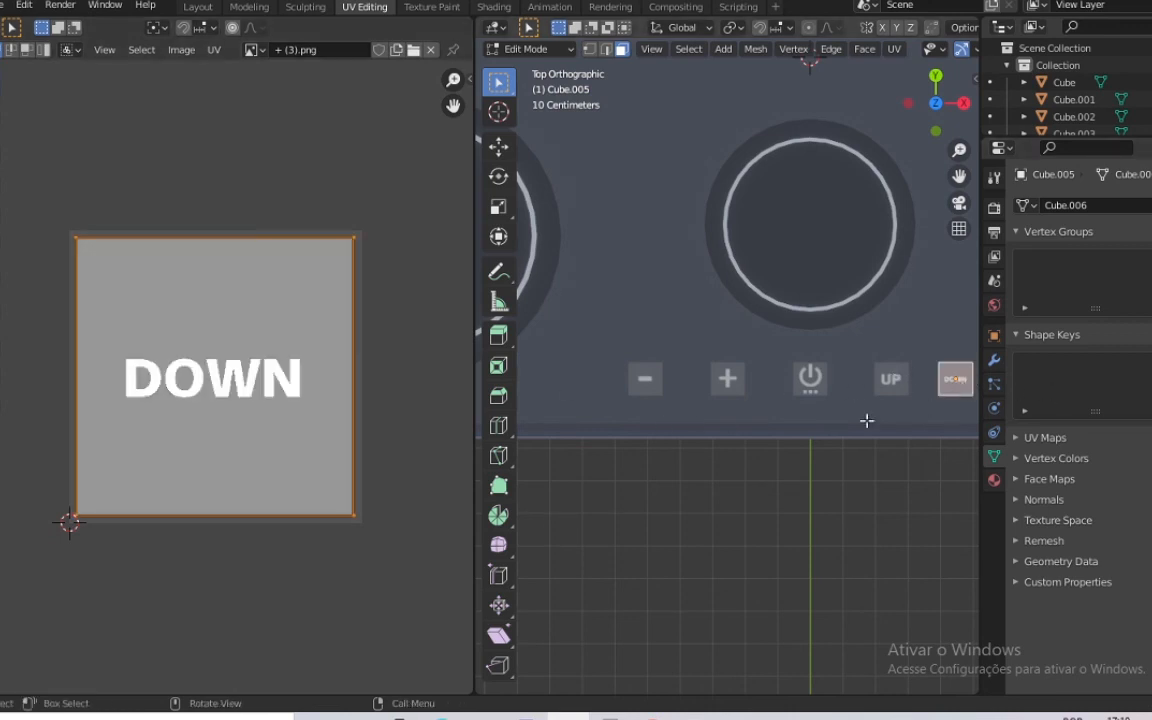
key("s")
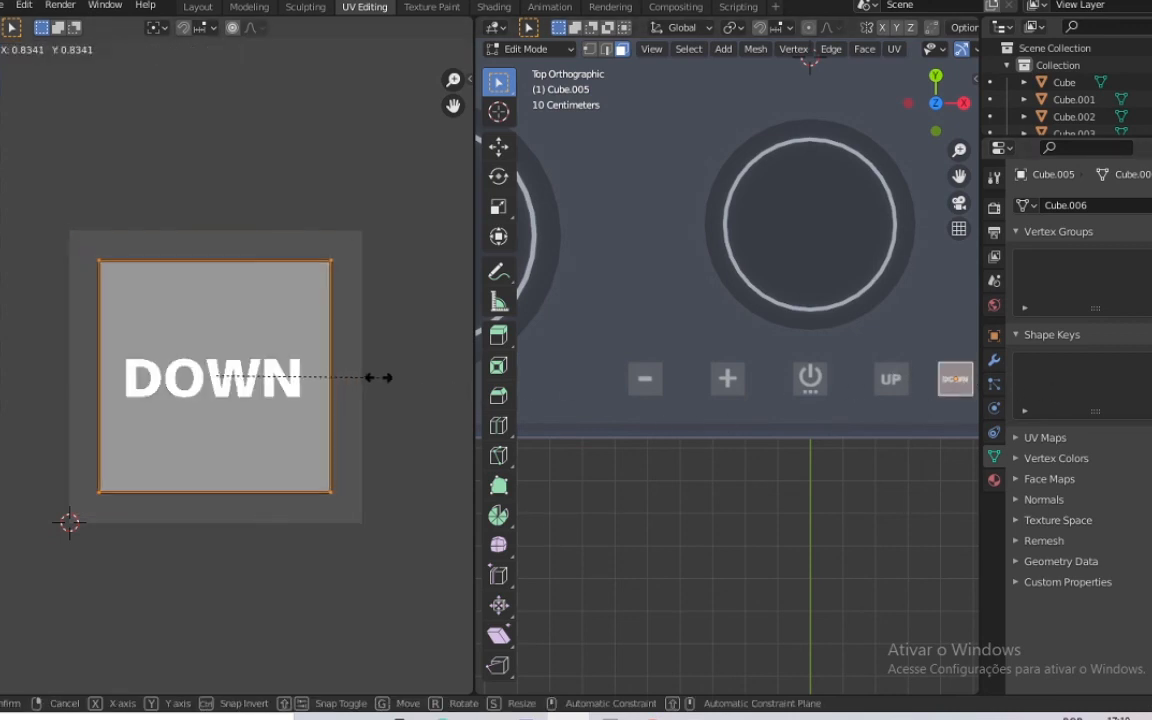
left_click(377, 383)
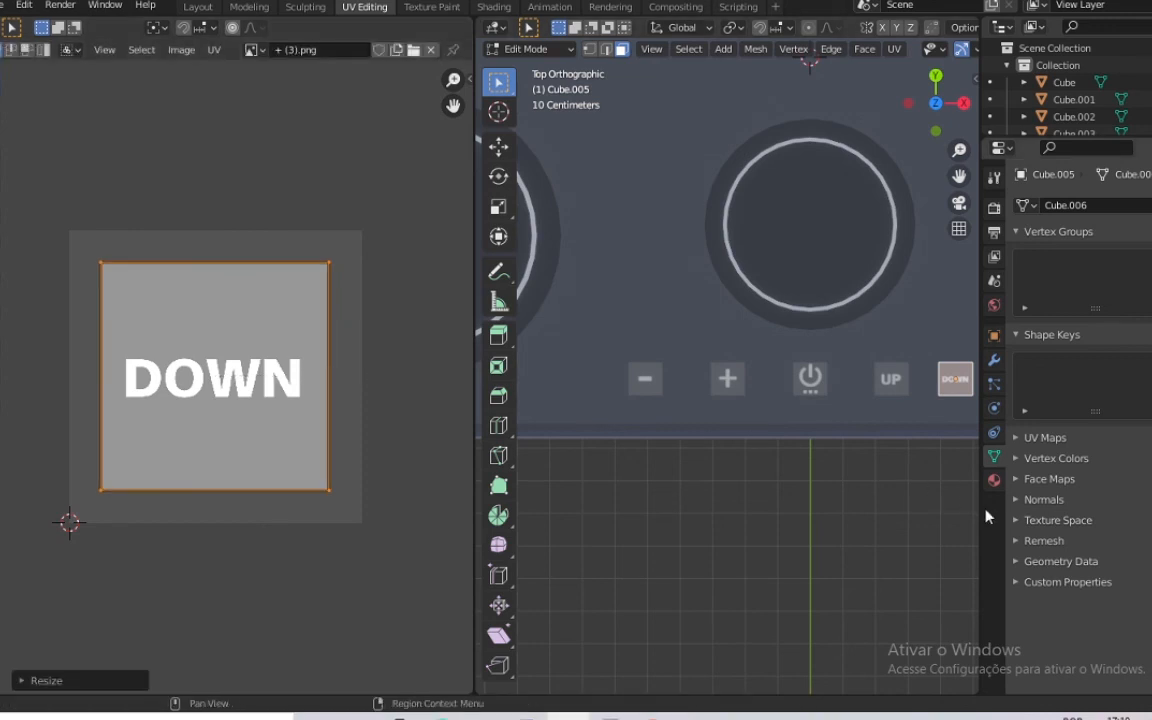
left_click(915, 478)
key("Tab")
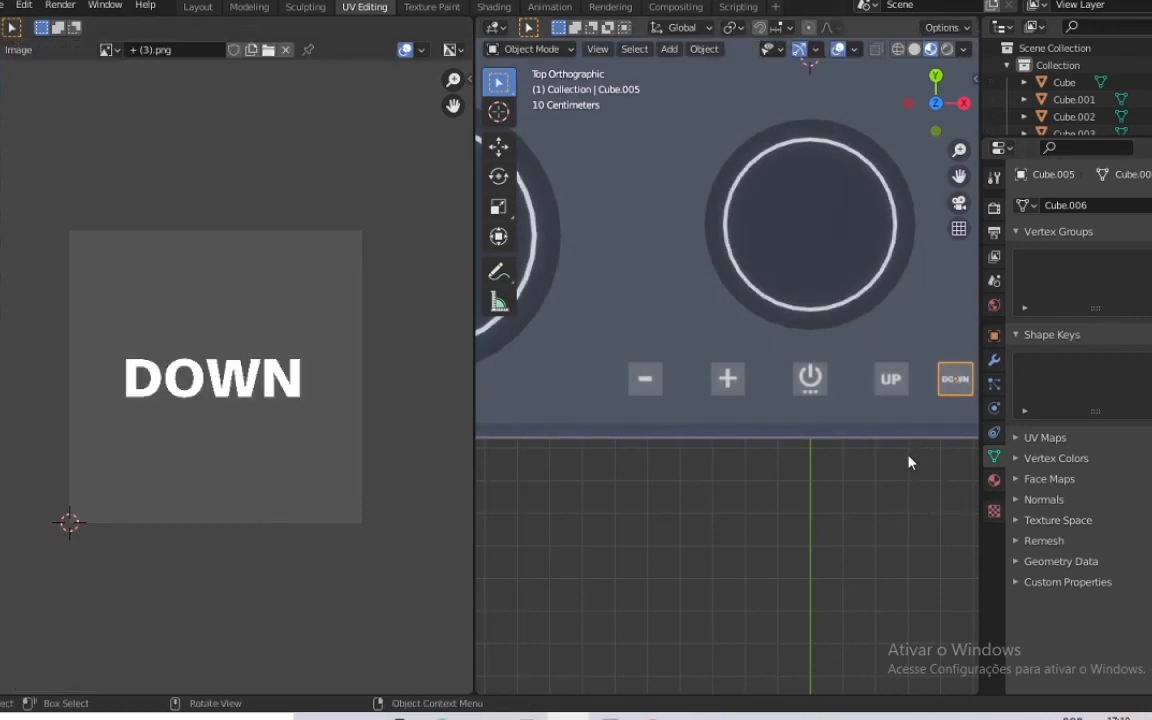
Return to the Layout workspace, clear the selection and examine the whole cooktop and its button icons in perspective
left_click(811, 378)
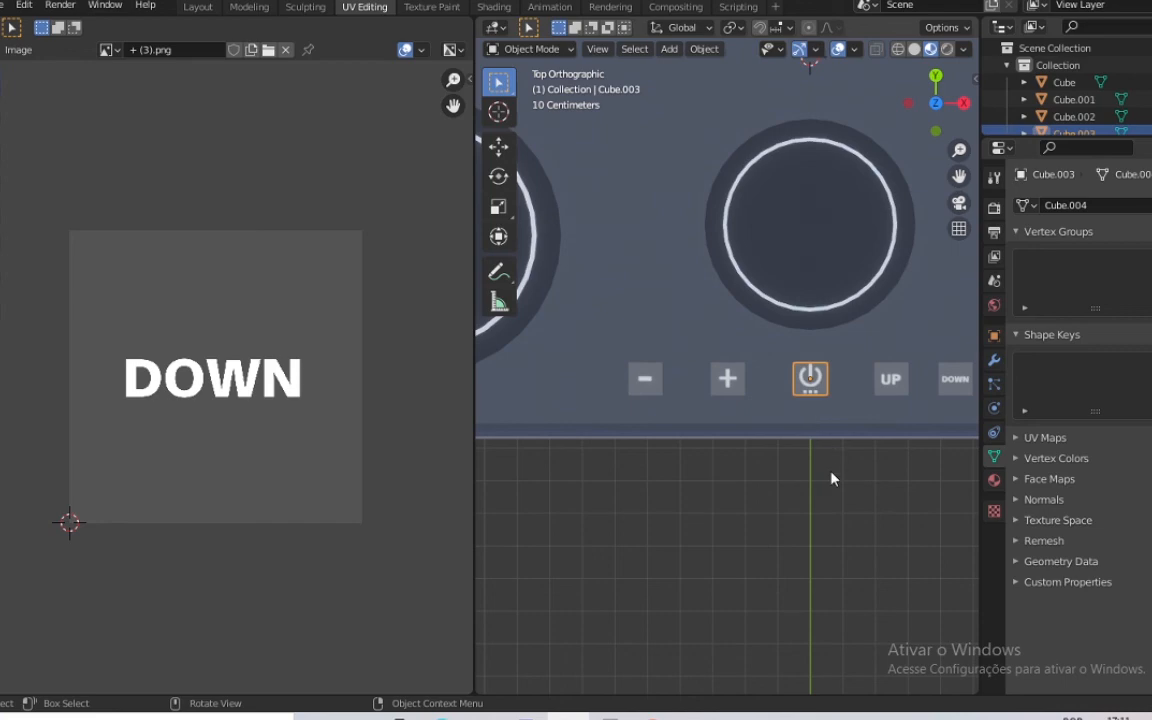
left_click(197, 7)
scroll(617, 327, "down", 4)
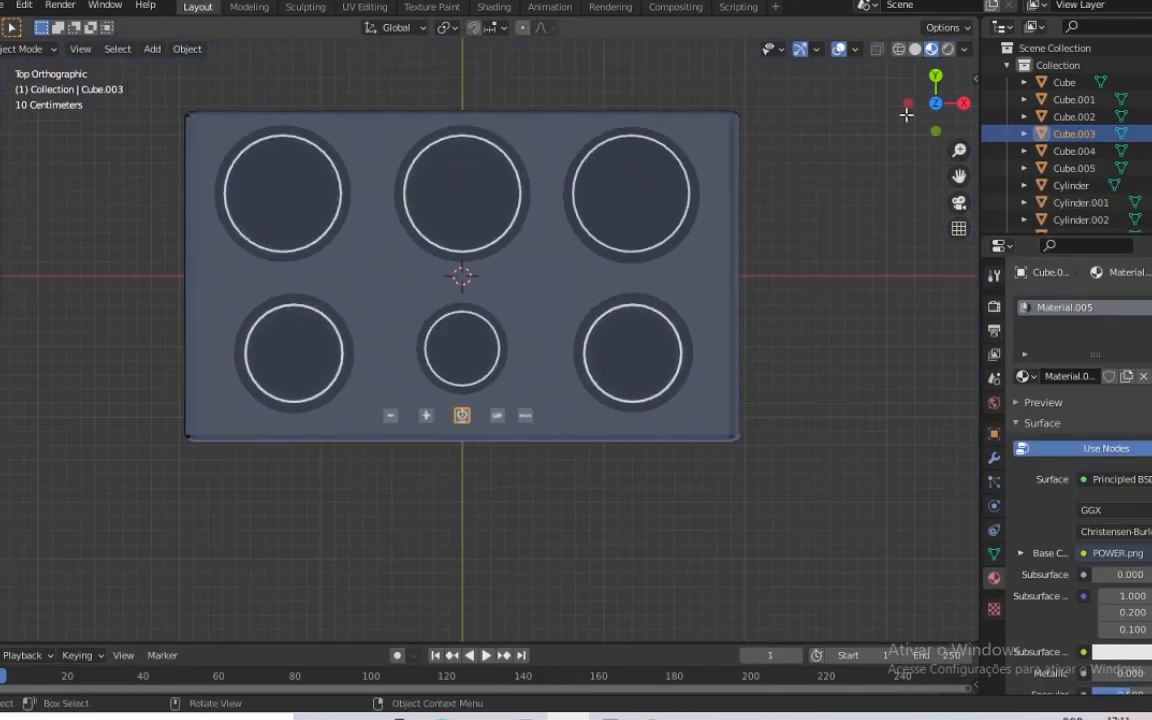
left_click_drag(906, 115, 830, 252)
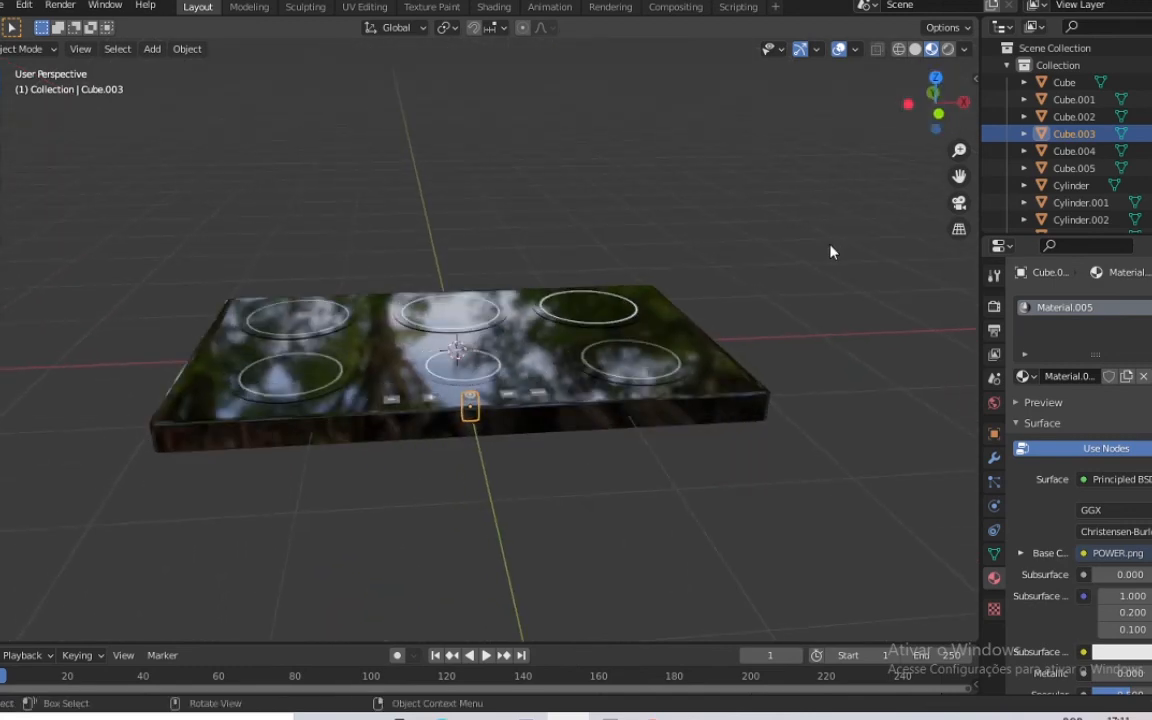
left_click(850, 200)
scroll(732, 277, "up", 2)
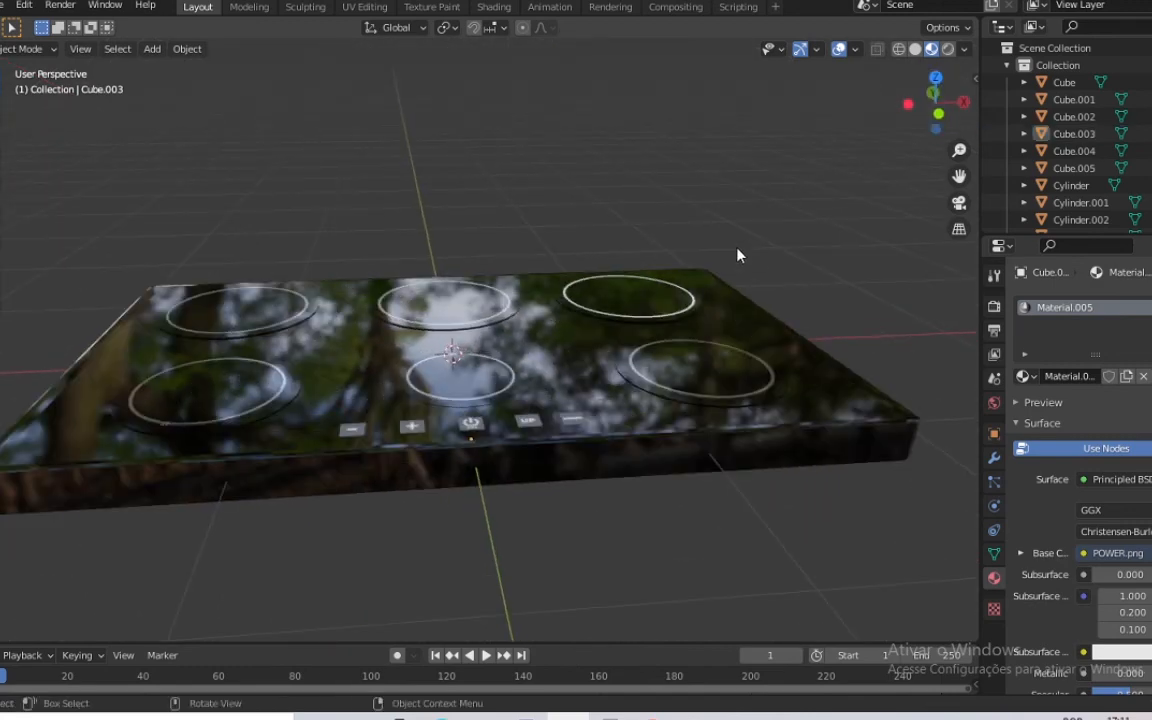
left_click_drag(932, 104, 893, 195)
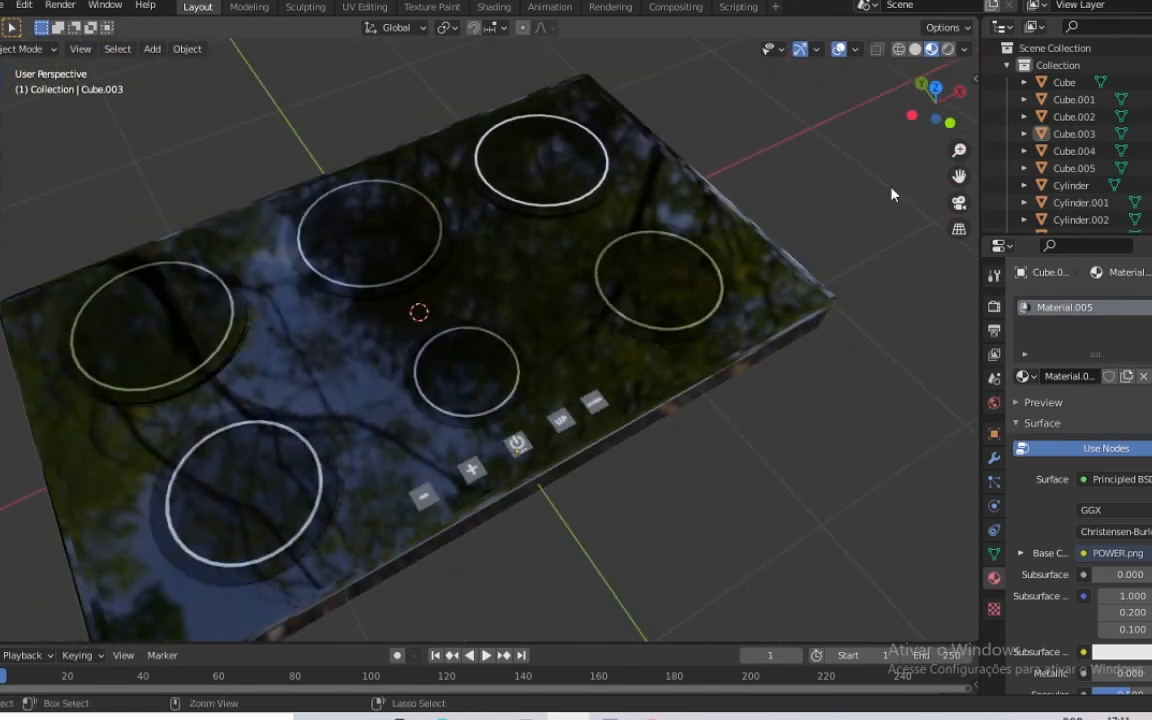
Save the cooktop project file fogão.blend
key("ctrl+s")
key("ctrl+s")
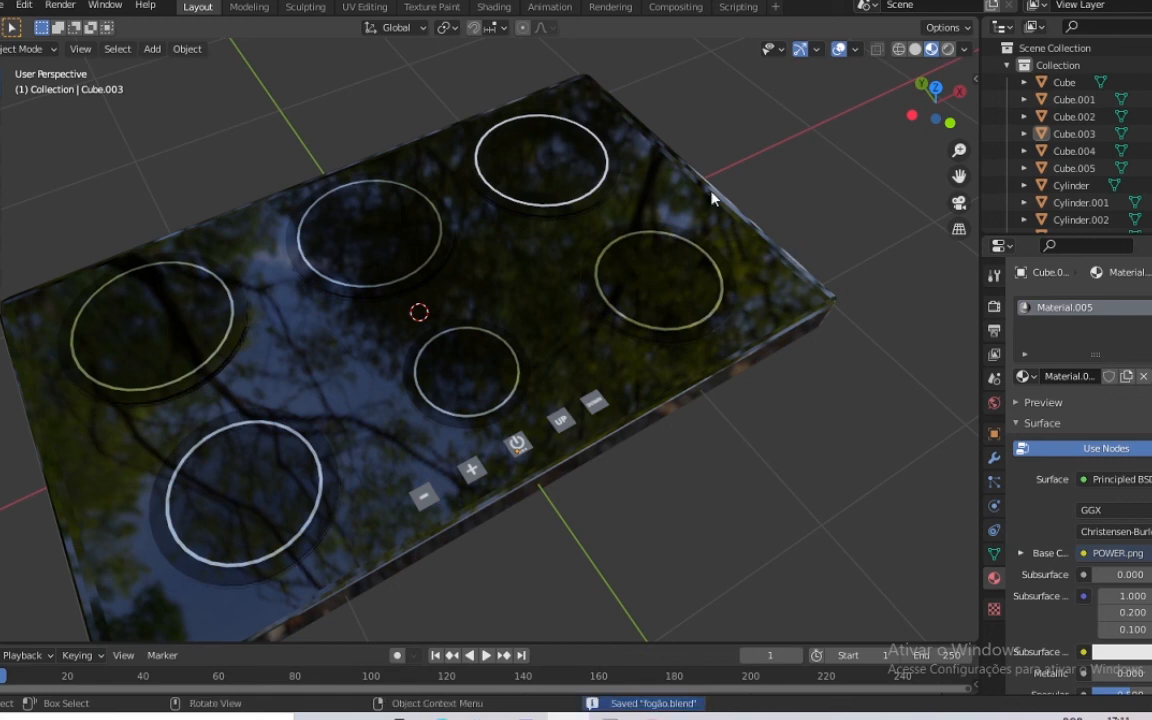
scroll(750, 206, "down", 1)
left_click_drag(952, 95, 823, 386)
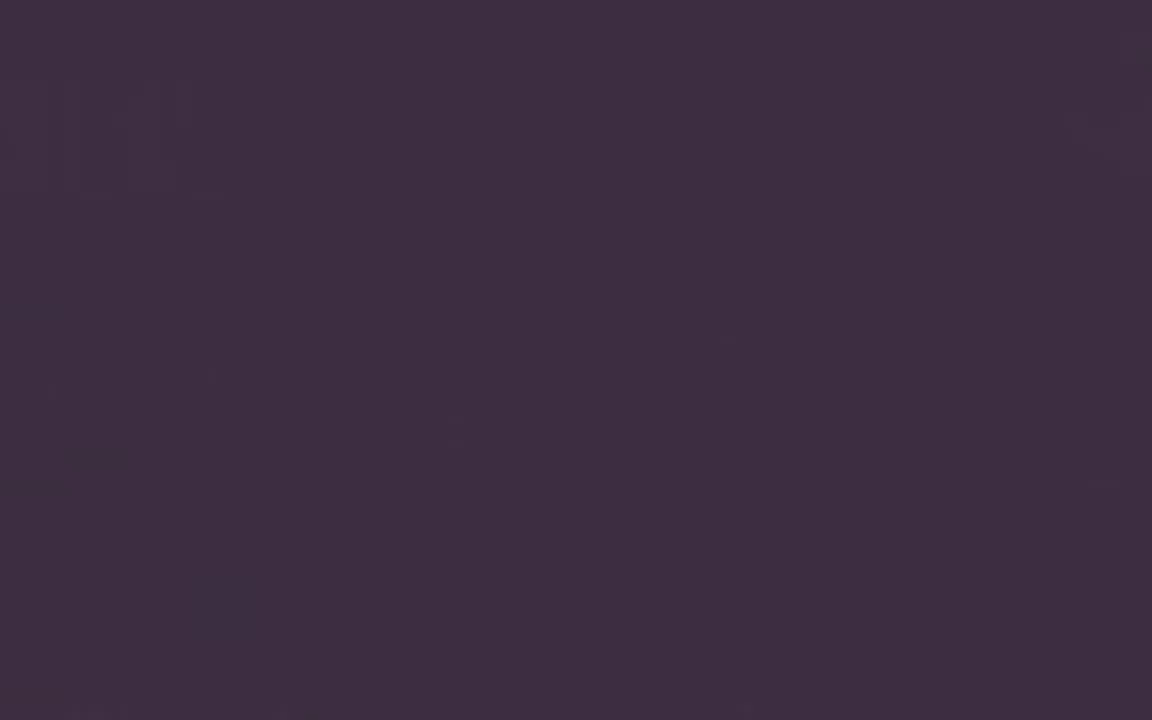